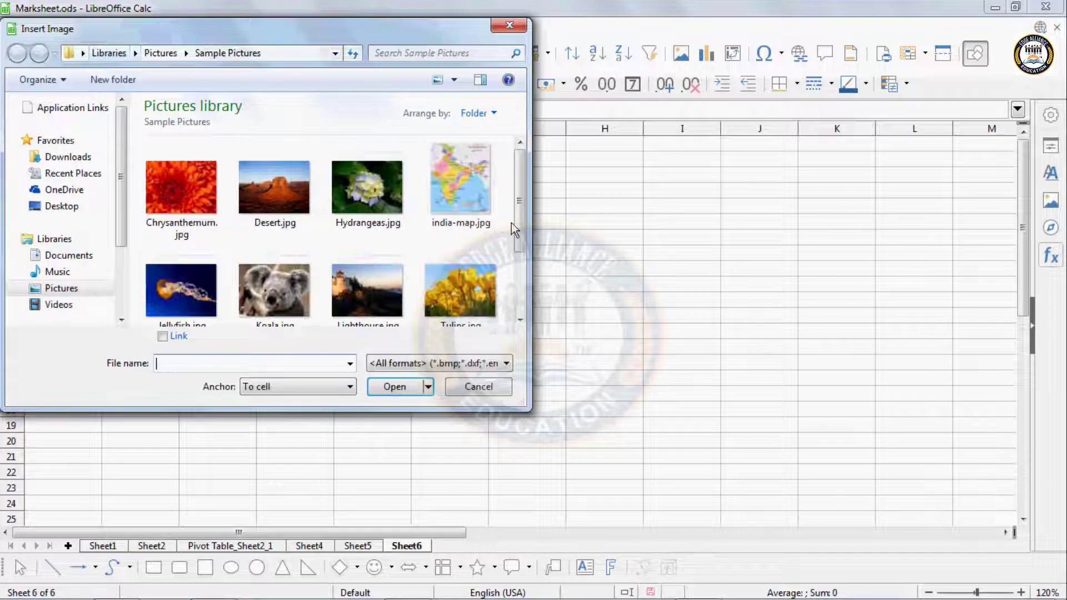
Step: Insert the image Desert.jpg from the Sample Pictures folder into the sheet
left_click_drag(519, 214, 519, 289)
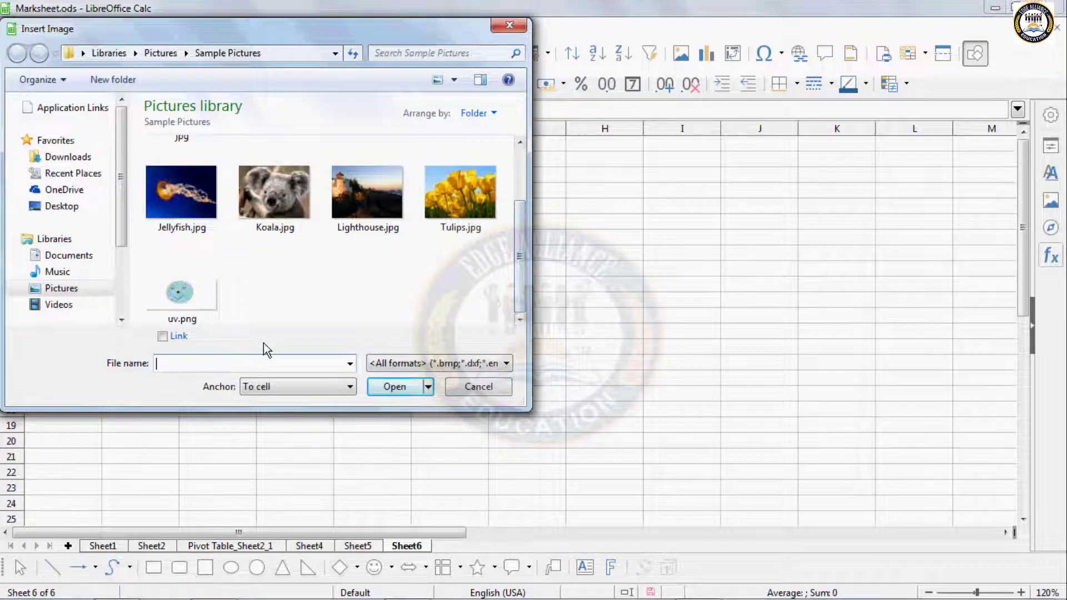
left_click(93, 288)
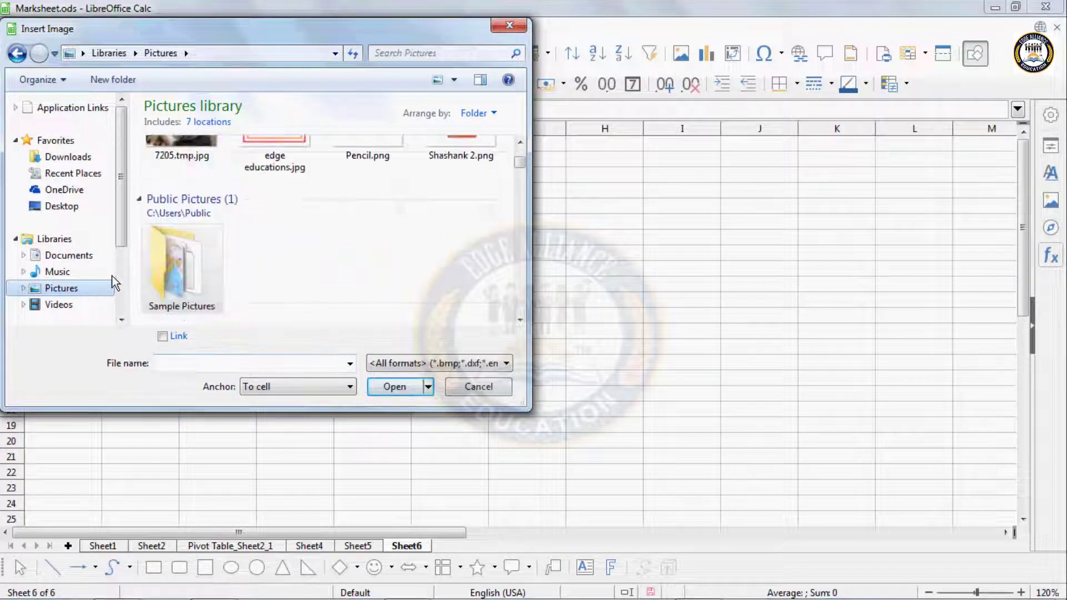
double_click(167, 278)
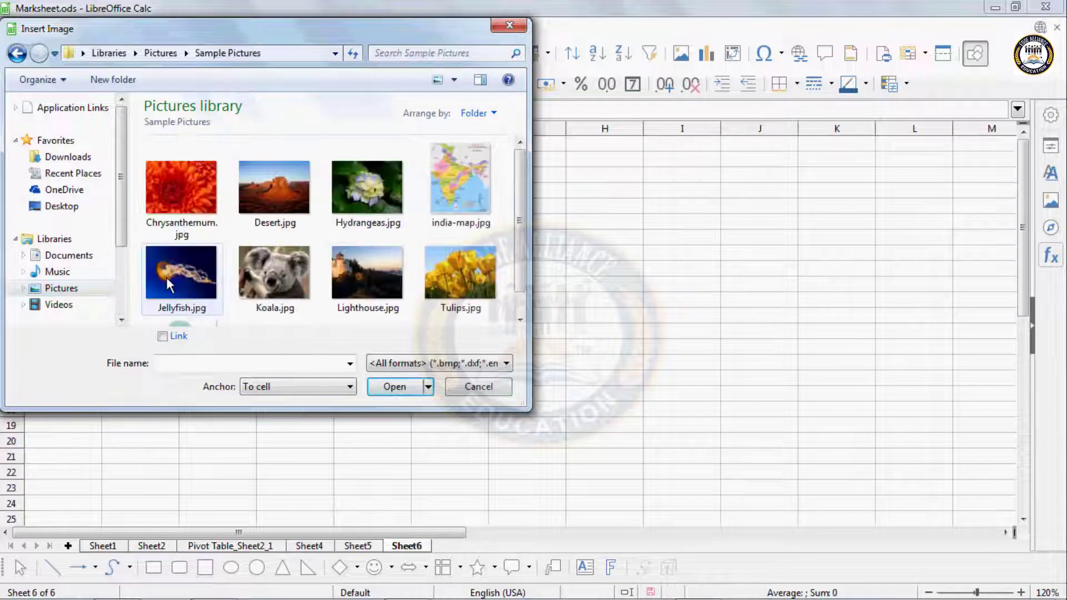
left_click_drag(521, 178, 528, 245)
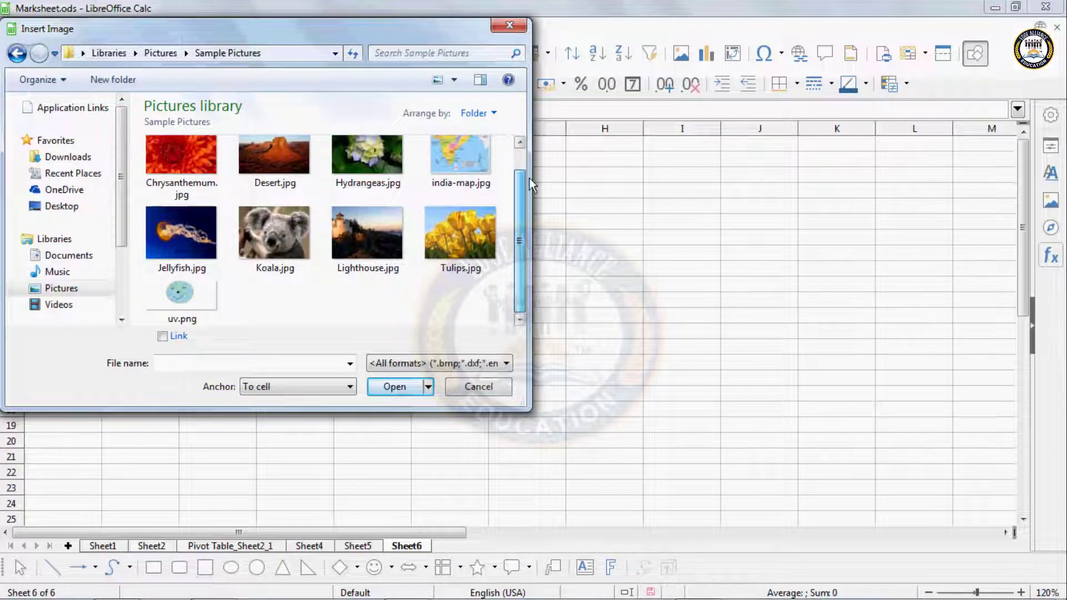
left_click_drag(532, 183, 529, 152)
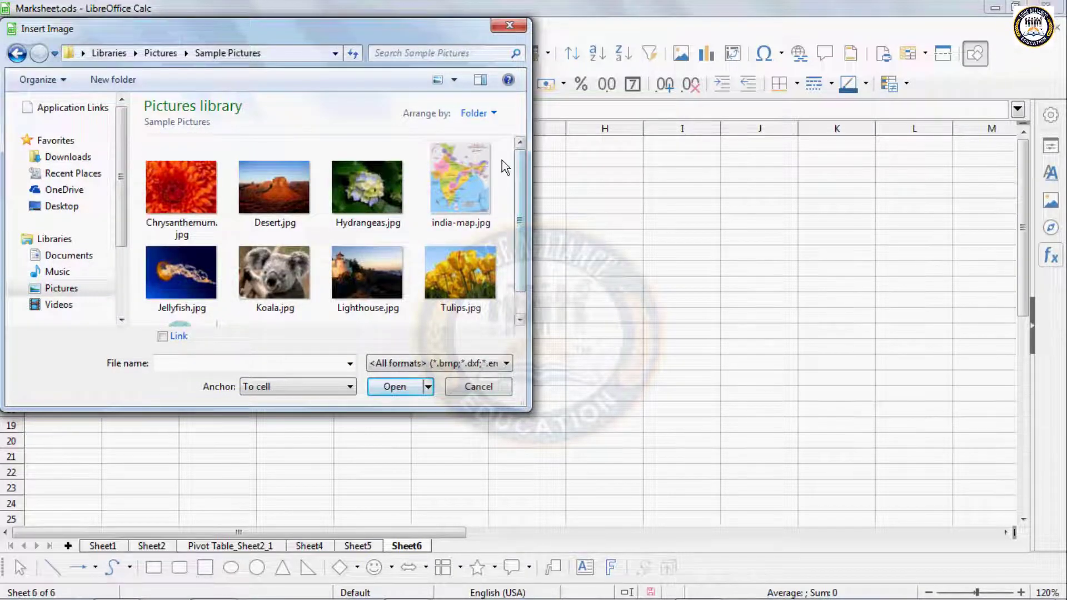
left_click(262, 190)
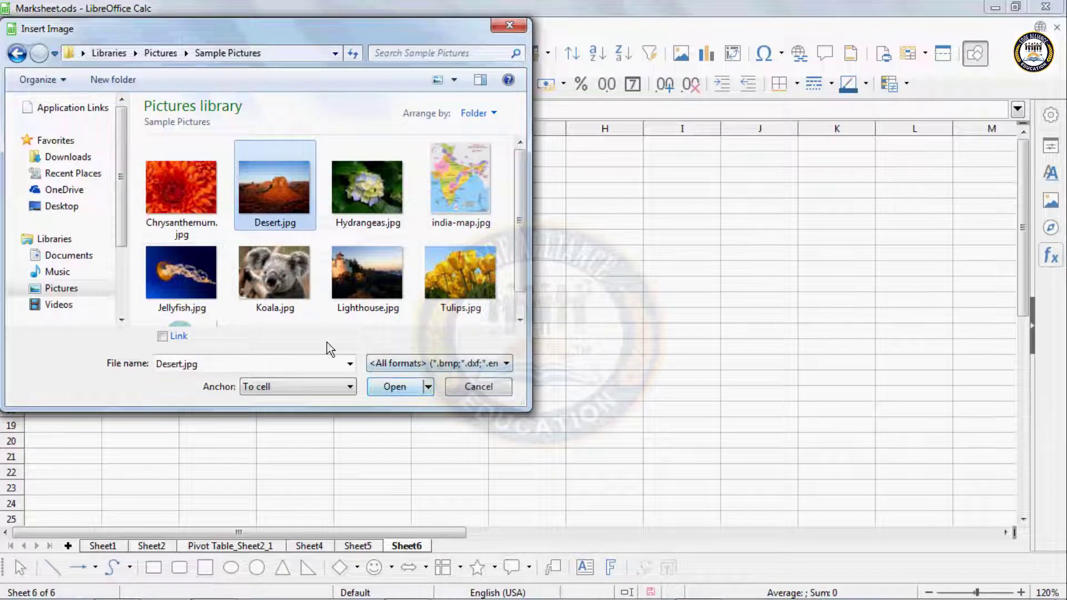
left_click(395, 383)
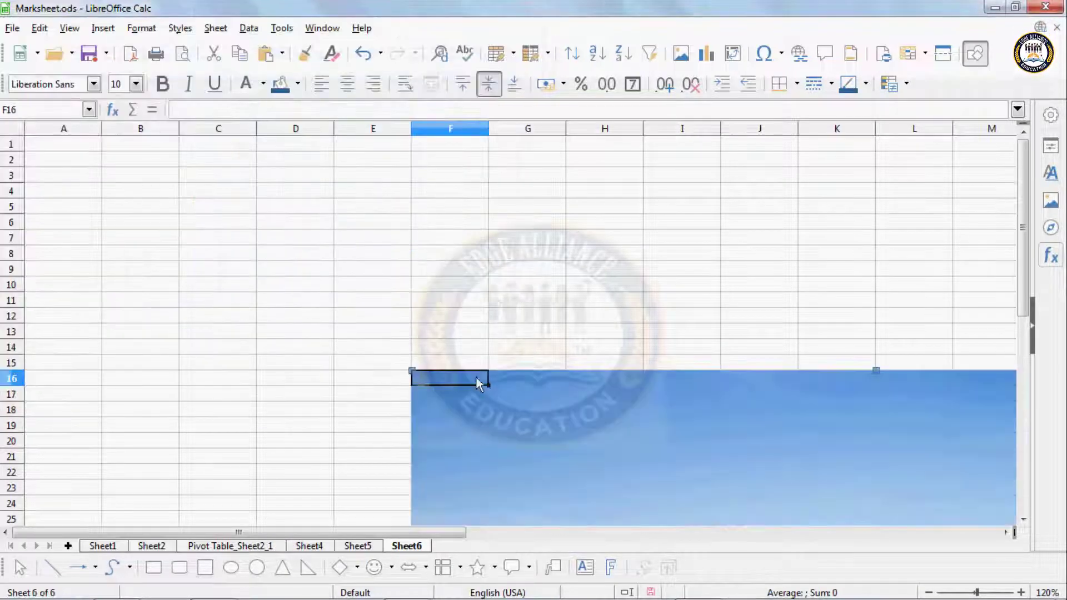
Step: Shrink the desert picture to about 3.35 × 2.51 inches and place it over columns D to G, starting at row 4
left_click_drag(509, 452, 366, 272)
left_click_drag(516, 370, 469, 333)
left_click_drag(223, 124, 408, 245)
left_click_drag(410, 165, 407, 101)
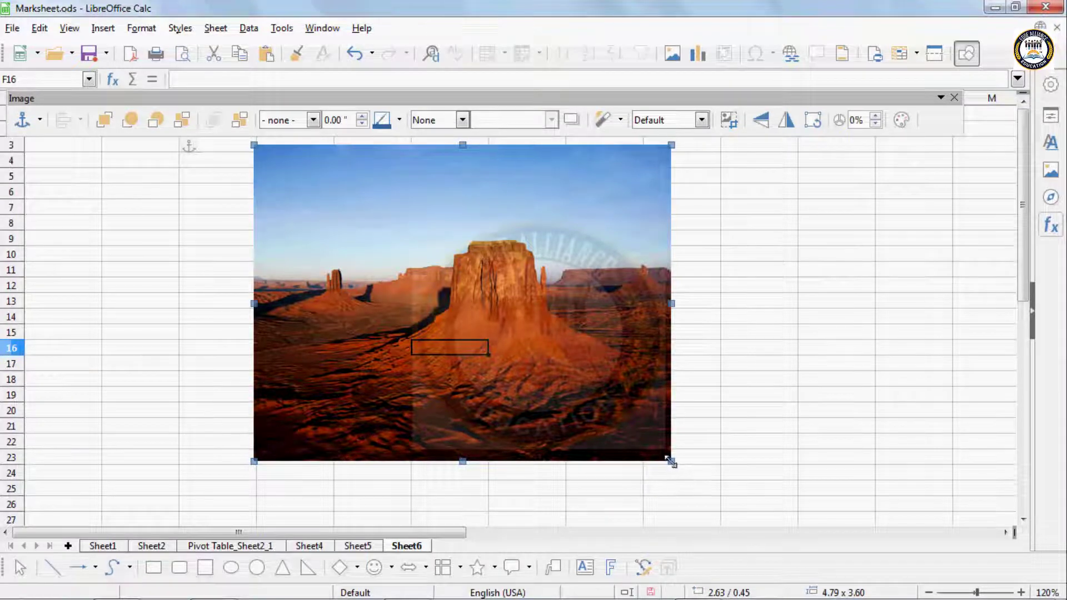
left_click_drag(671, 461, 546, 365)
left_click_drag(420, 249, 445, 267)
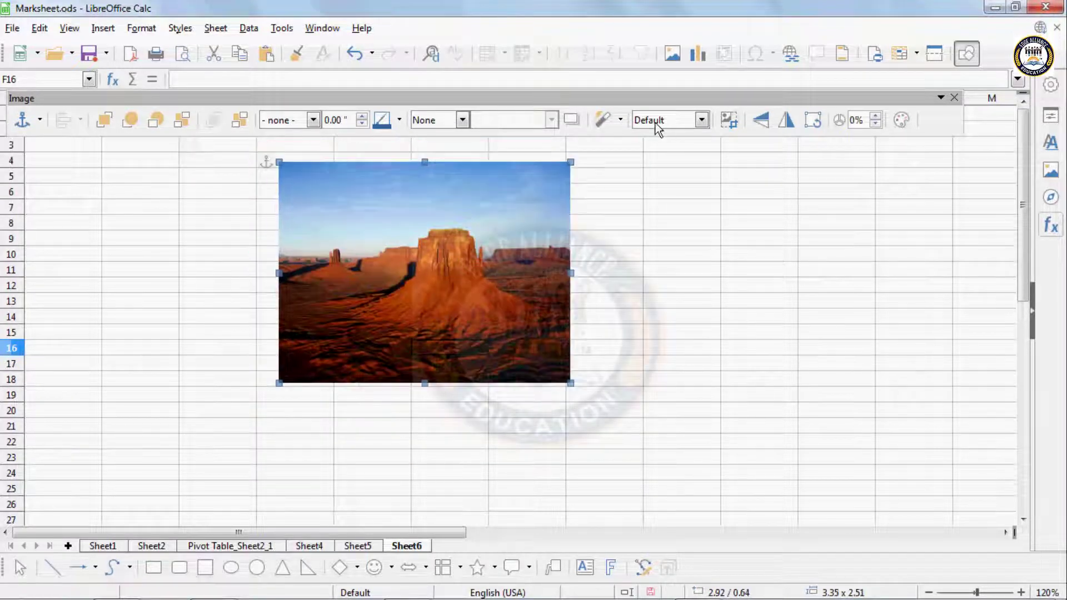
Step: Apply the Invert filter to the desert picture, and invert it again to restore the original colors
left_click(620, 120)
left_click(605, 156)
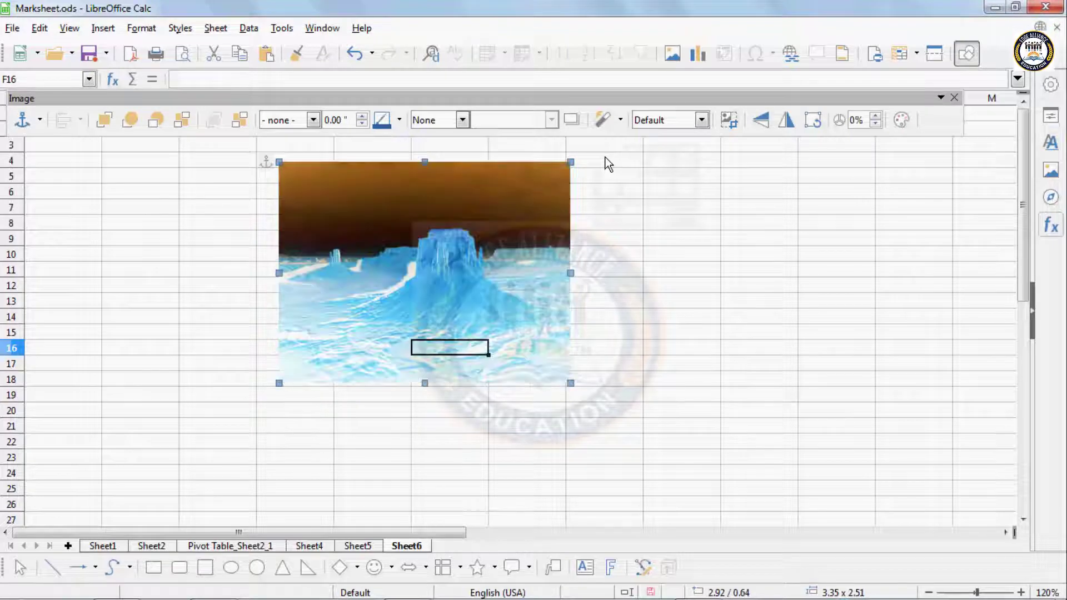
left_click(620, 124)
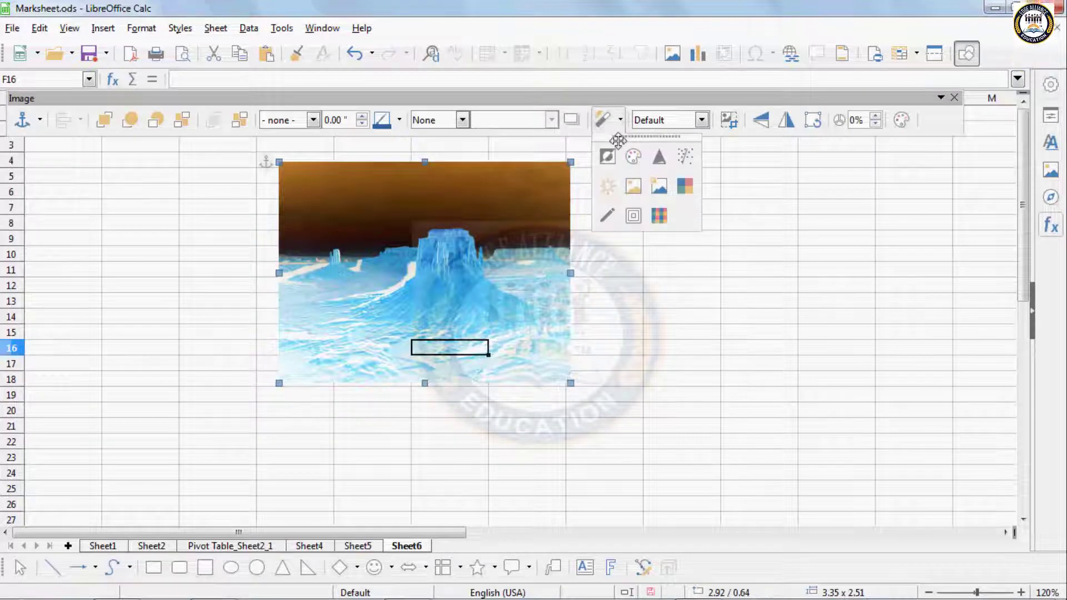
left_click(612, 159)
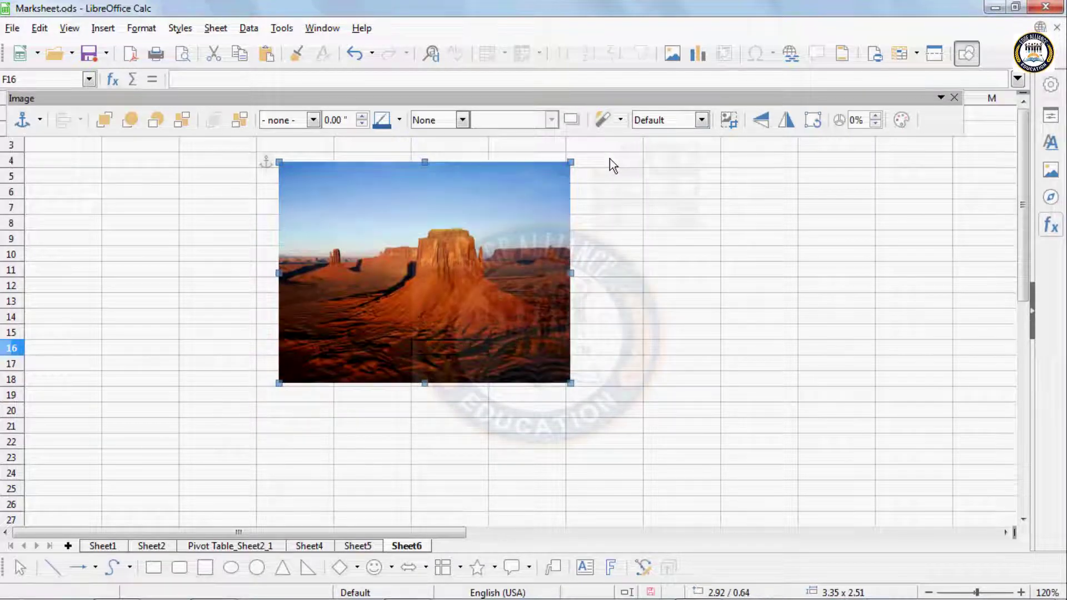
Step: Apply the Smooth filter to the desert picture with a smooth radius of 20.0
left_click(618, 122)
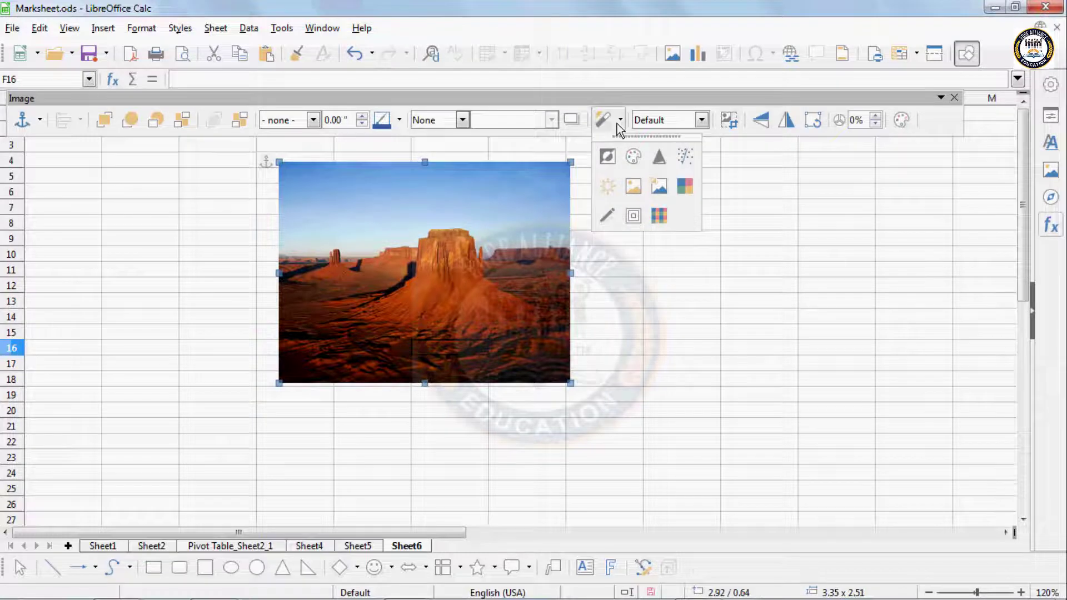
left_click(633, 158)
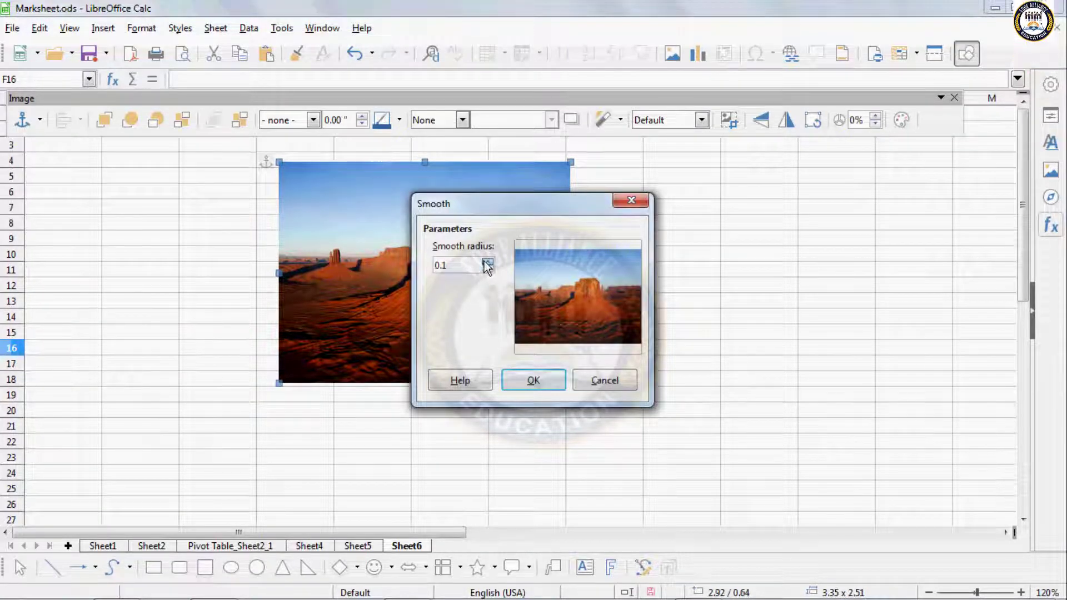
left_click(485, 261)
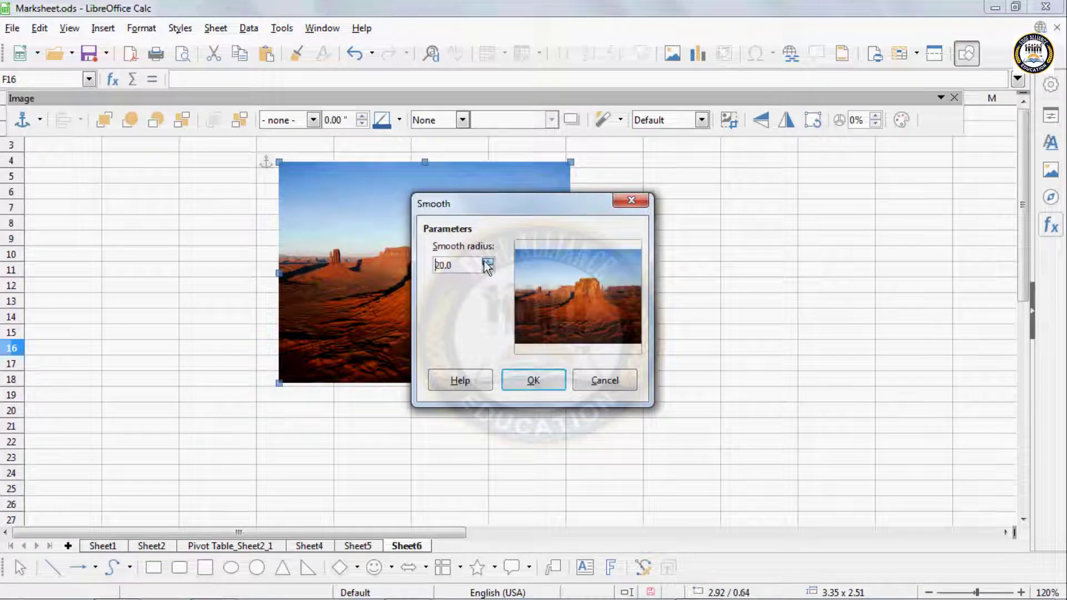
left_click(533, 380)
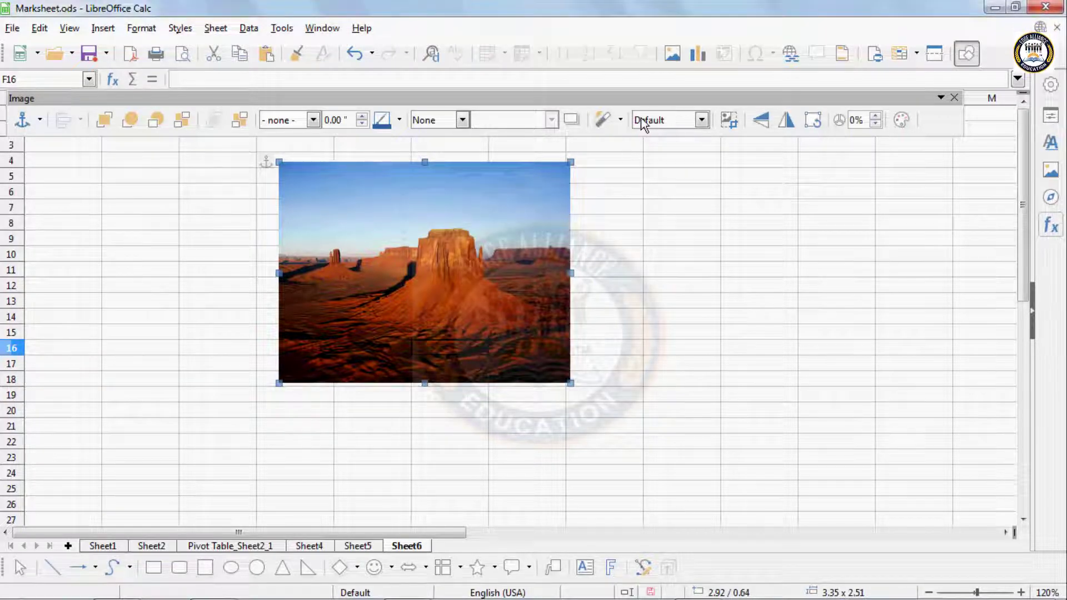
Step: Apply the Sharpen filter to the desert picture three times
left_click(620, 120)
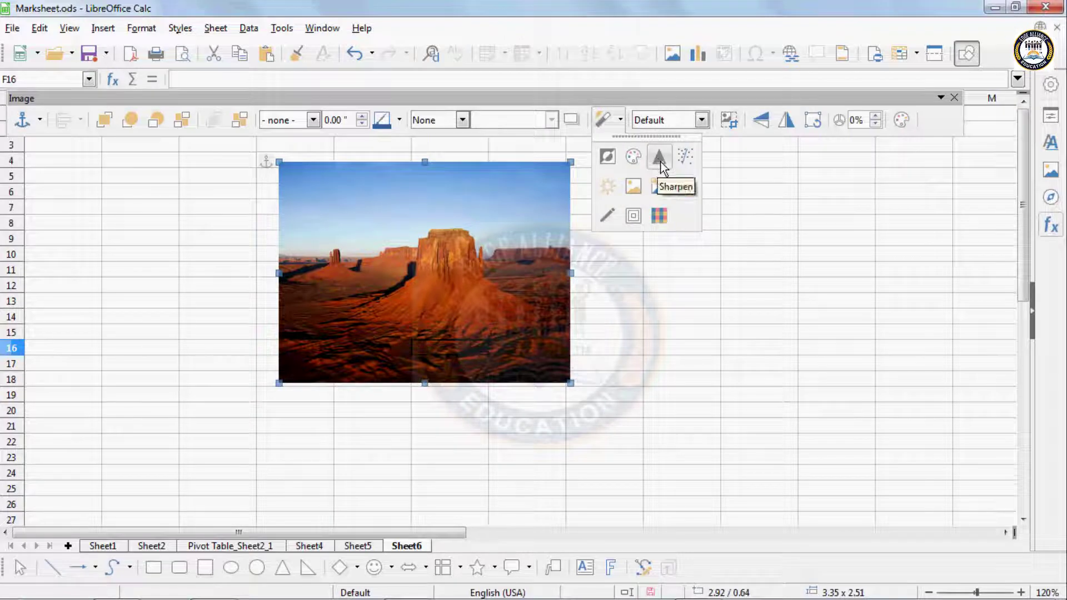
left_click(660, 161)
left_click(623, 122)
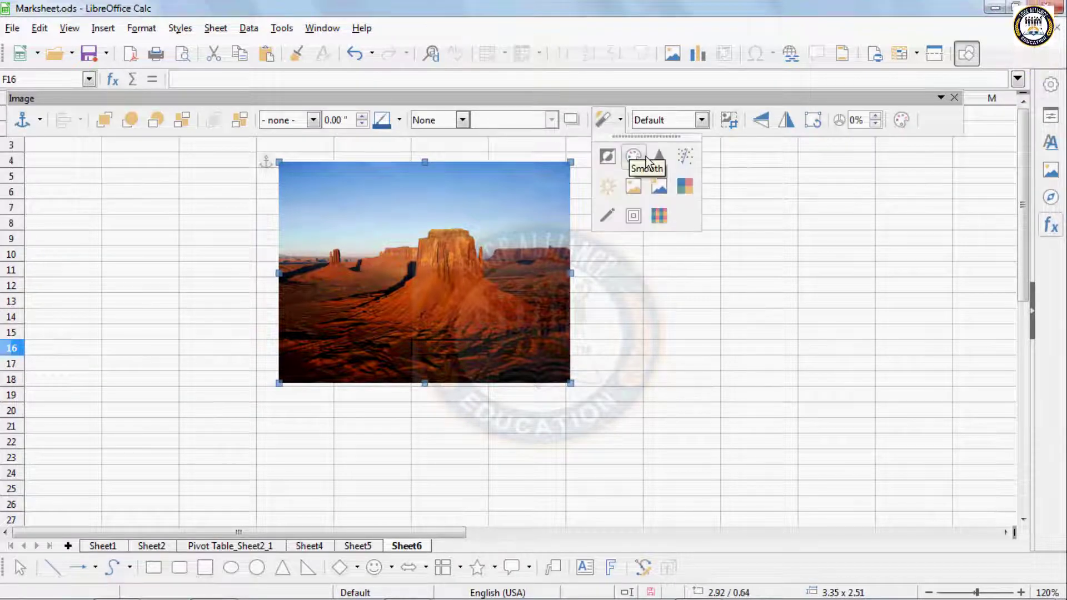
left_click(660, 164)
left_click(620, 121)
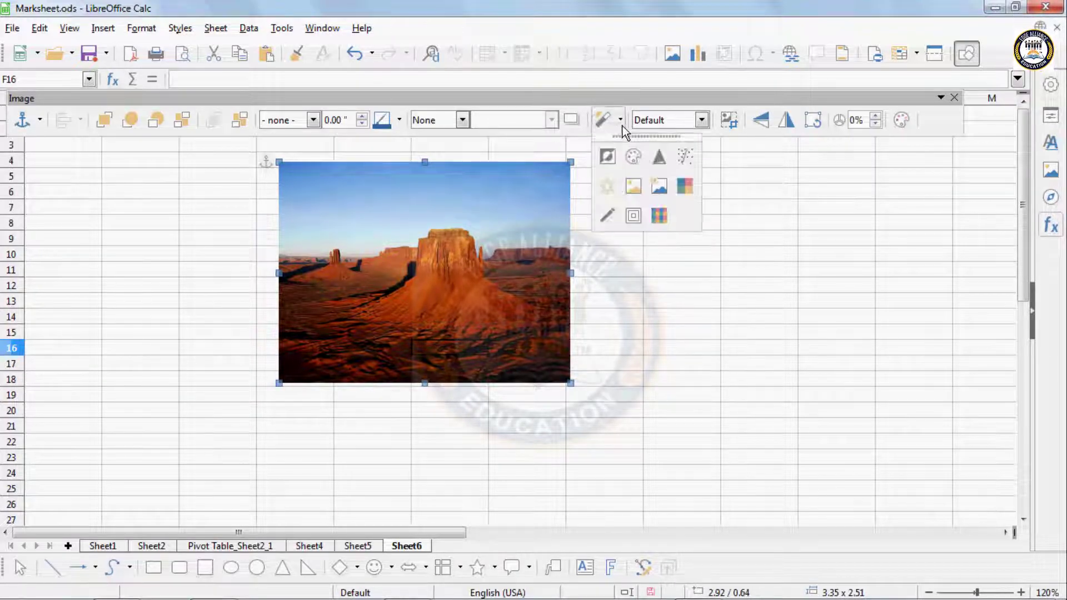
left_click(659, 161)
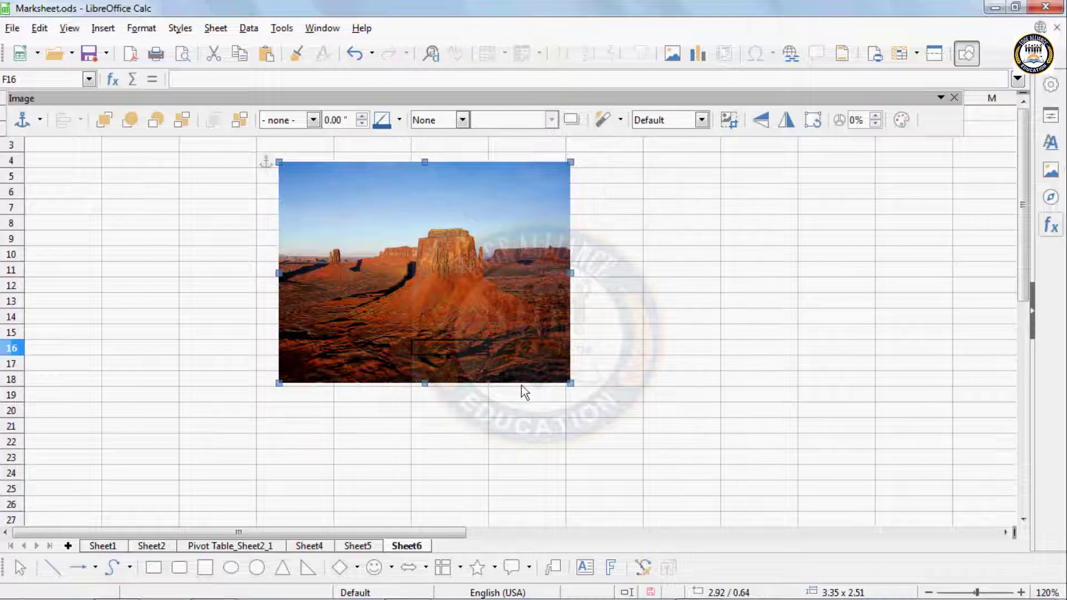
Step: Enlarge the desert picture to about 4.6 inches wide and apply the Remove Noise filter to it
left_click_drag(568, 380, 677, 464)
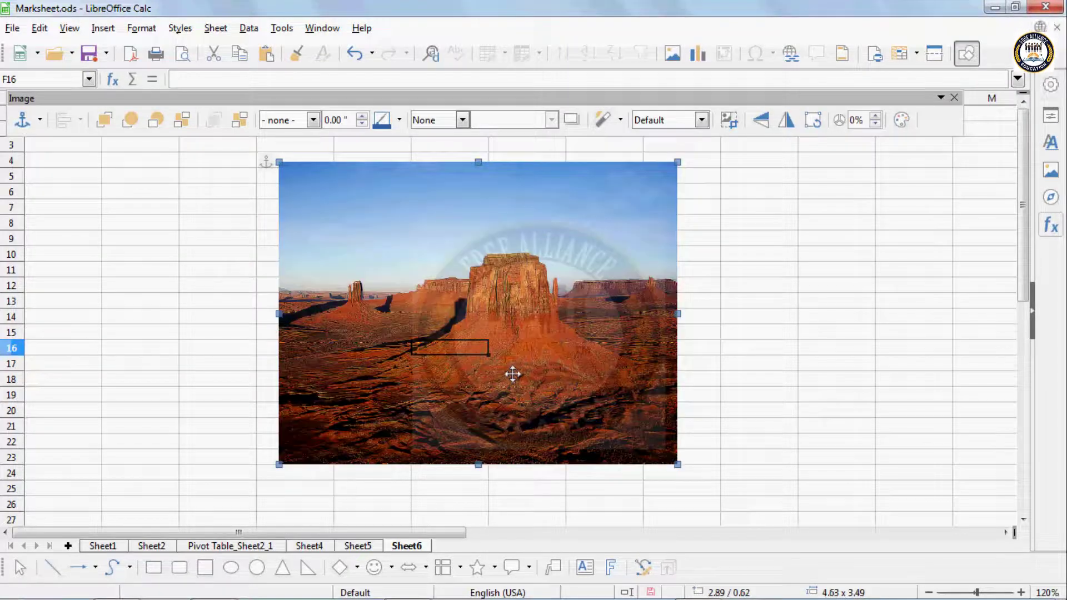
left_click(609, 129)
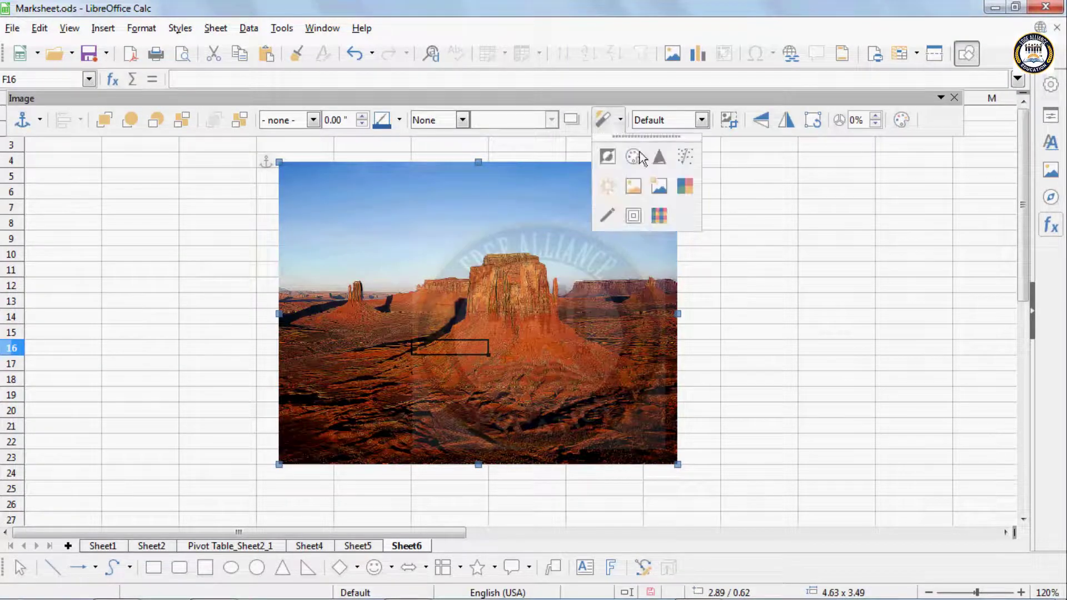
left_click(682, 157)
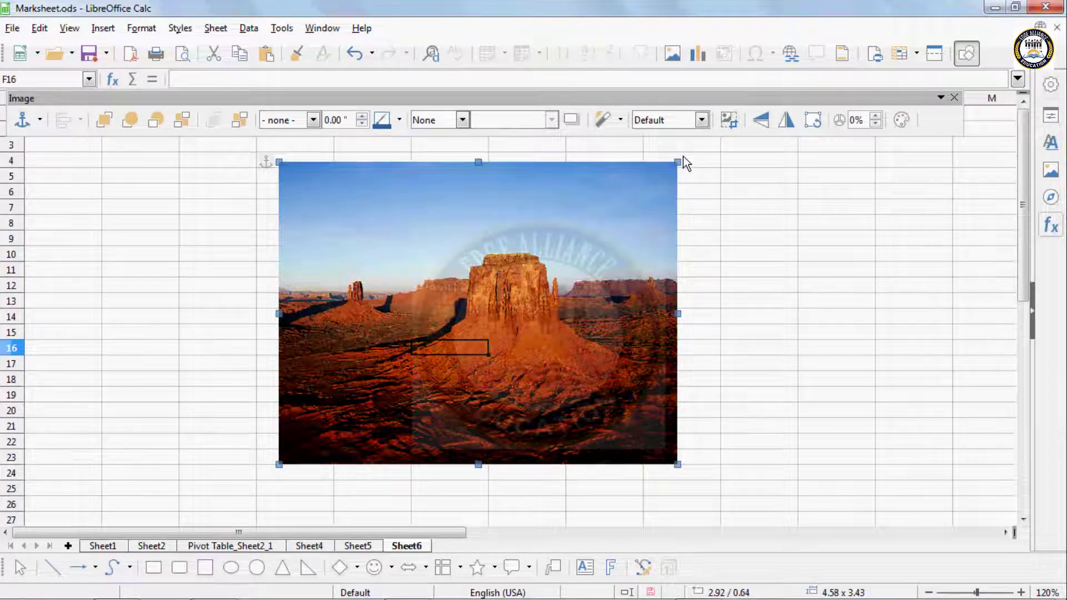
Step: Try the Mosaic filter with its default settings on the desert picture, and undo it
left_click(621, 121)
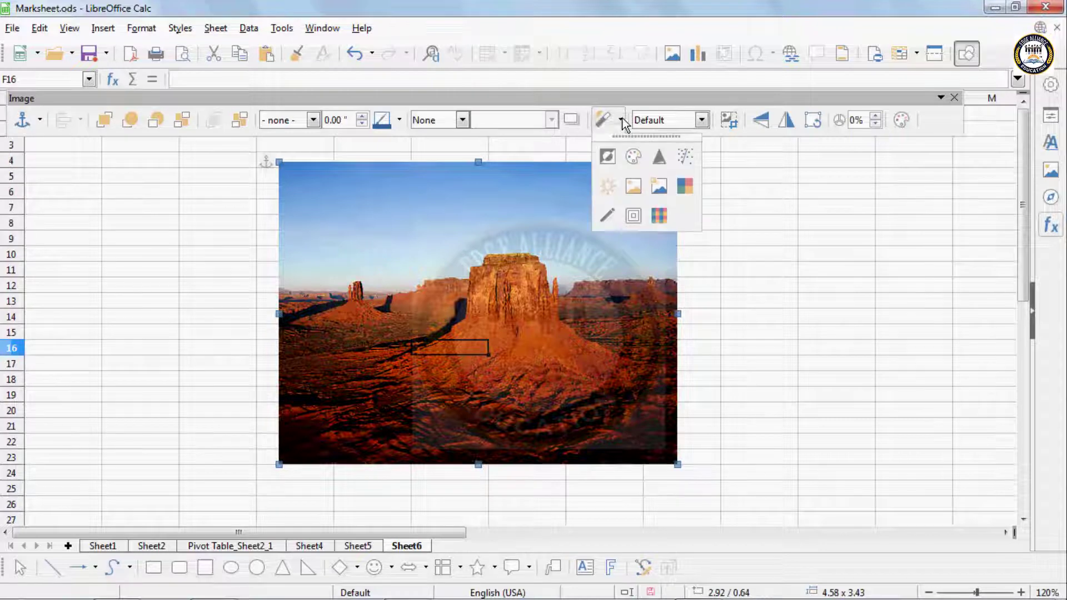
left_click(657, 216)
left_click(542, 381)
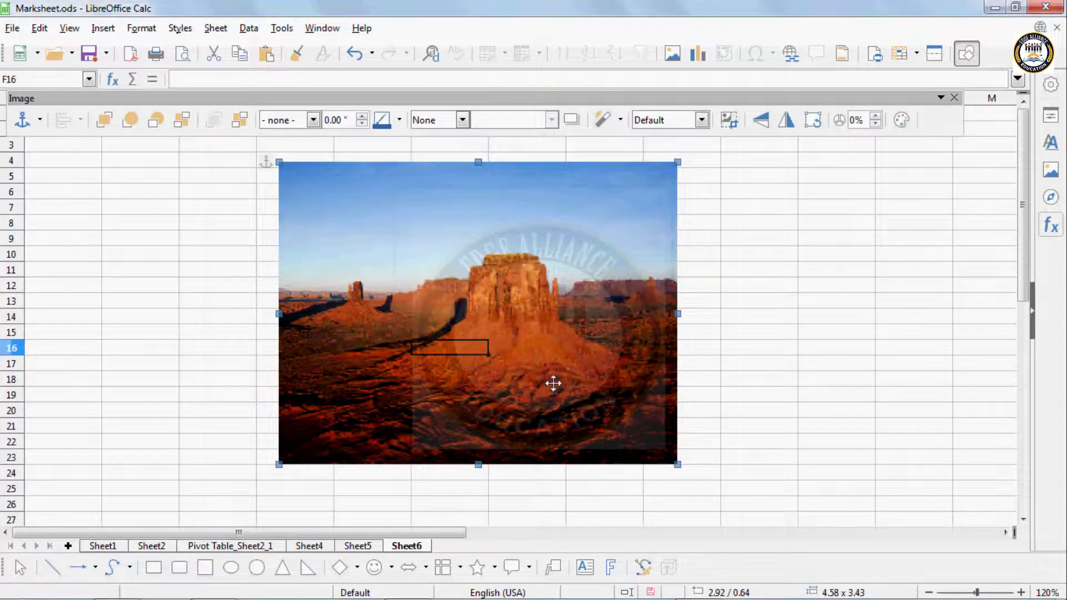
key("ctrl+z")
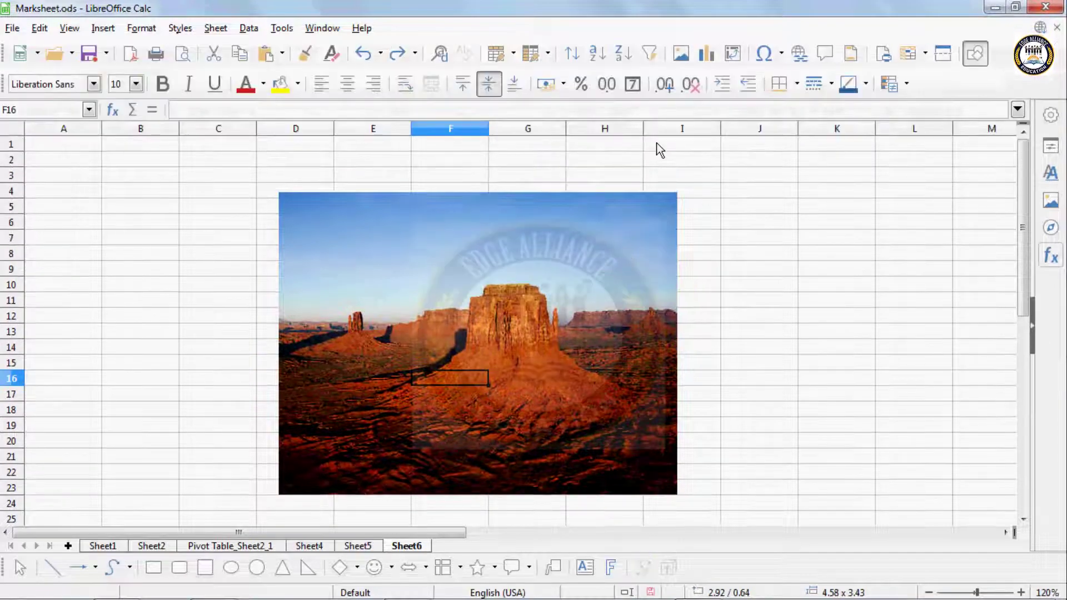
Step: Change the desert picture's color mode to Grayscale, followed by Black/White
left_click(546, 245)
left_click(702, 120)
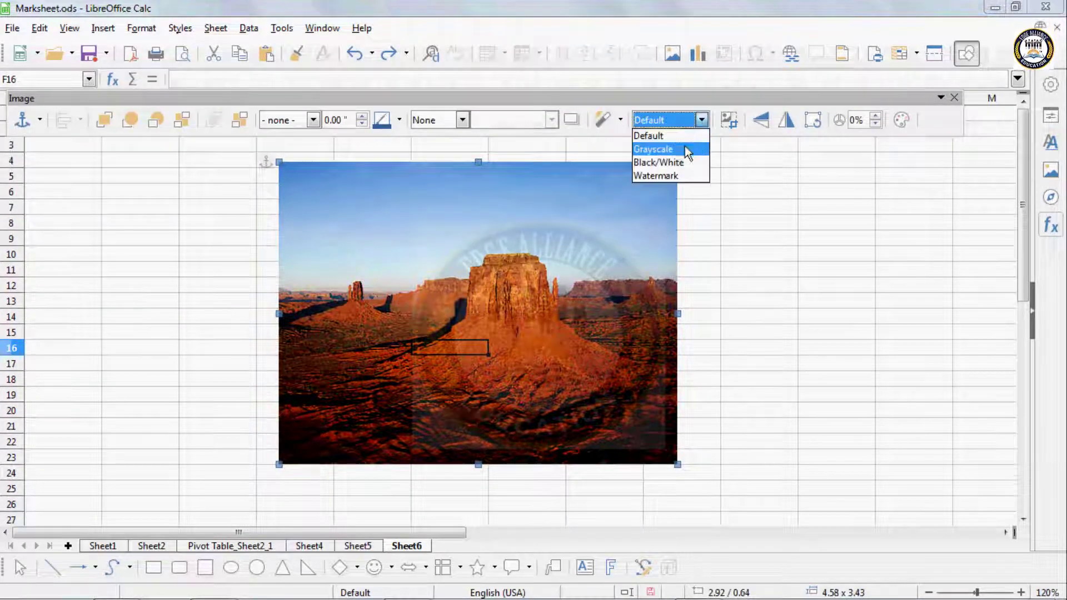
left_click(684, 147)
left_click(701, 120)
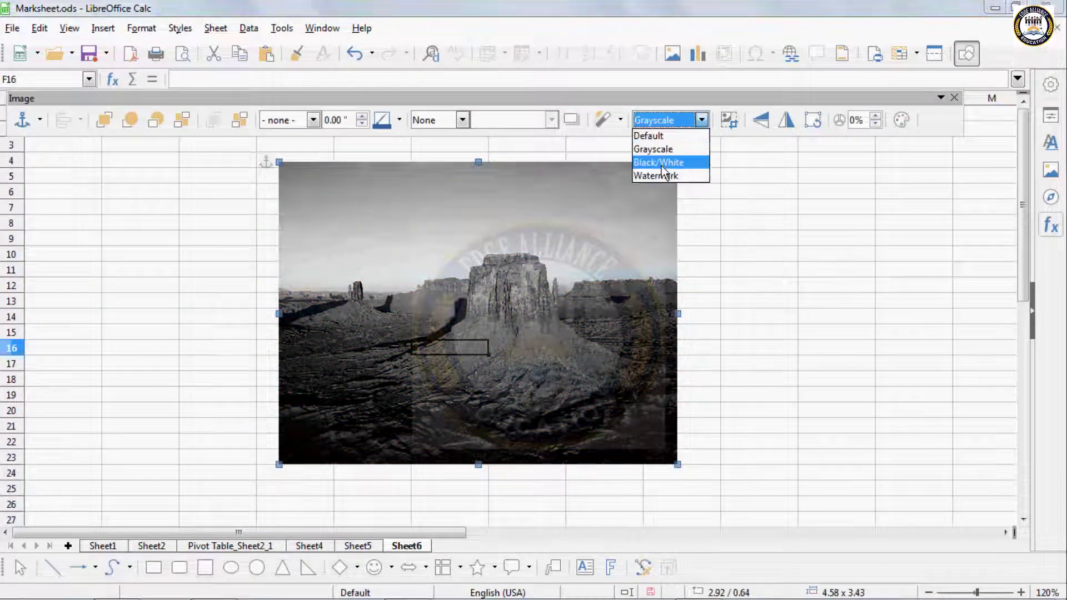
left_click(662, 165)
Step: Try the Watermark color mode on the desert picture, and set the mode back to Default
left_click(701, 120)
left_click(667, 176)
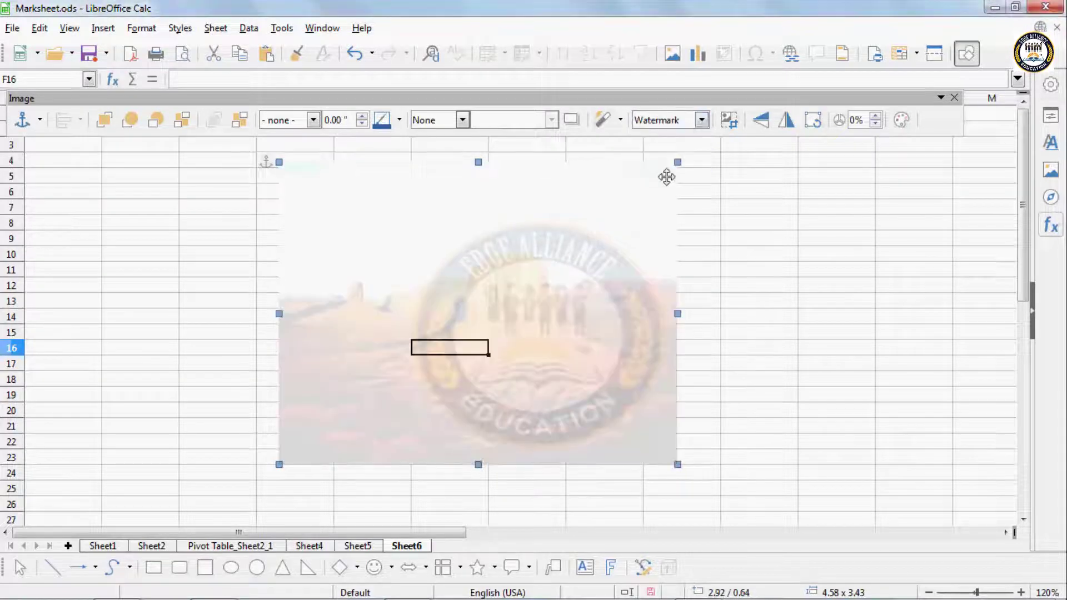
left_click(692, 120)
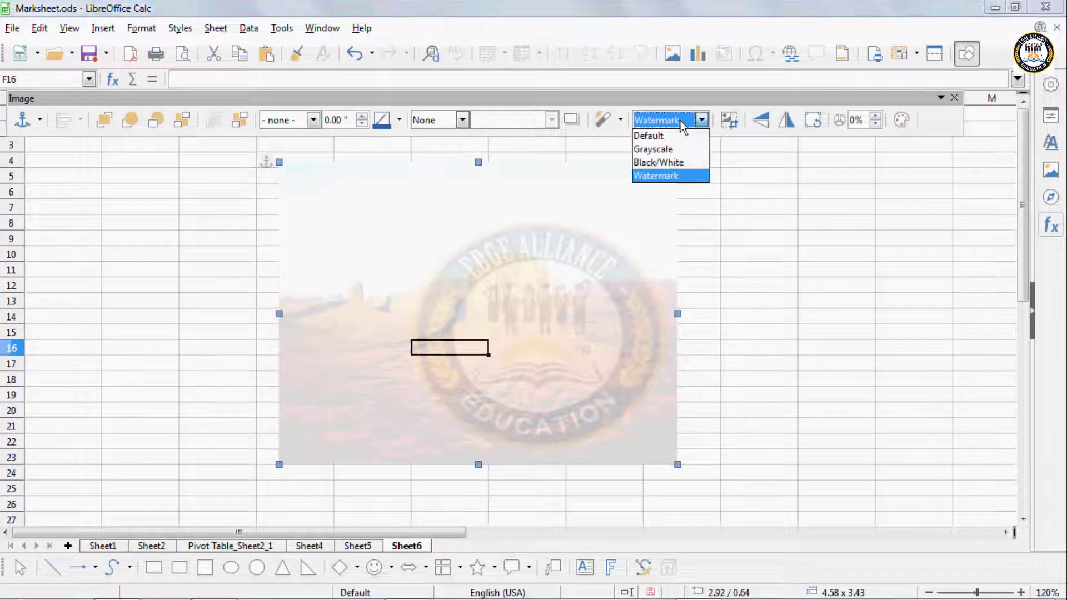
left_click(668, 135)
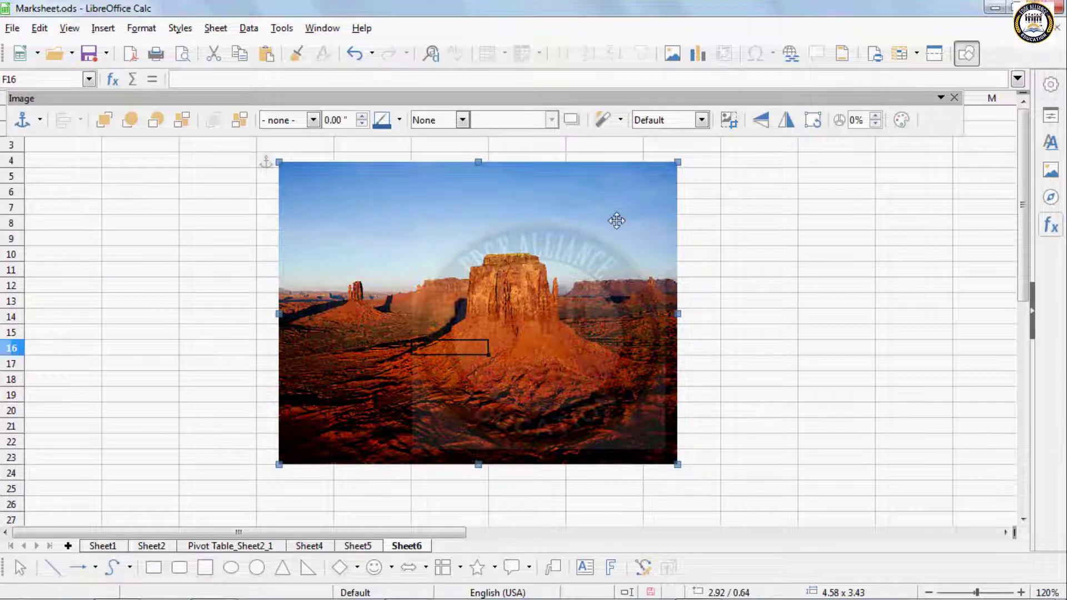
Step: Delete the desert picture from the sheet, and open the media Gallery with cell D5 selected
key("Delete")
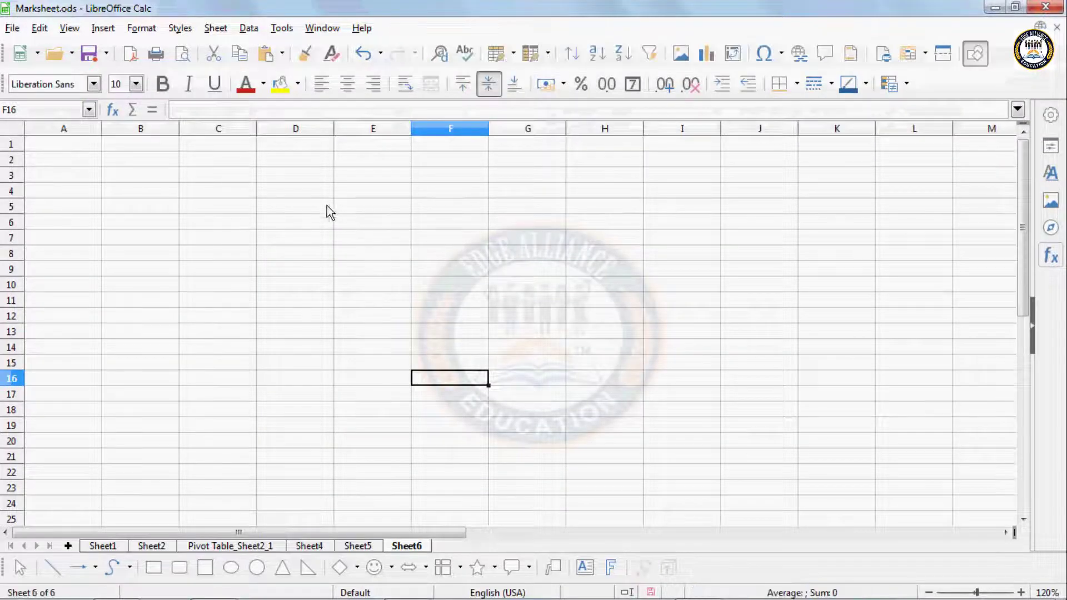
left_click(327, 207)
left_click(110, 30)
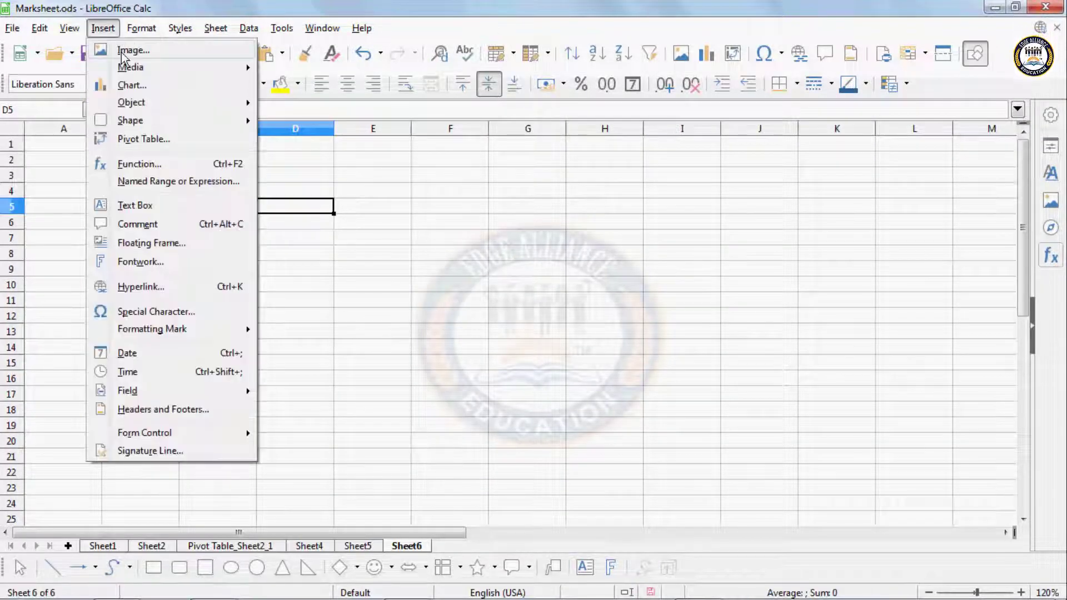
mouse_move(128, 67)
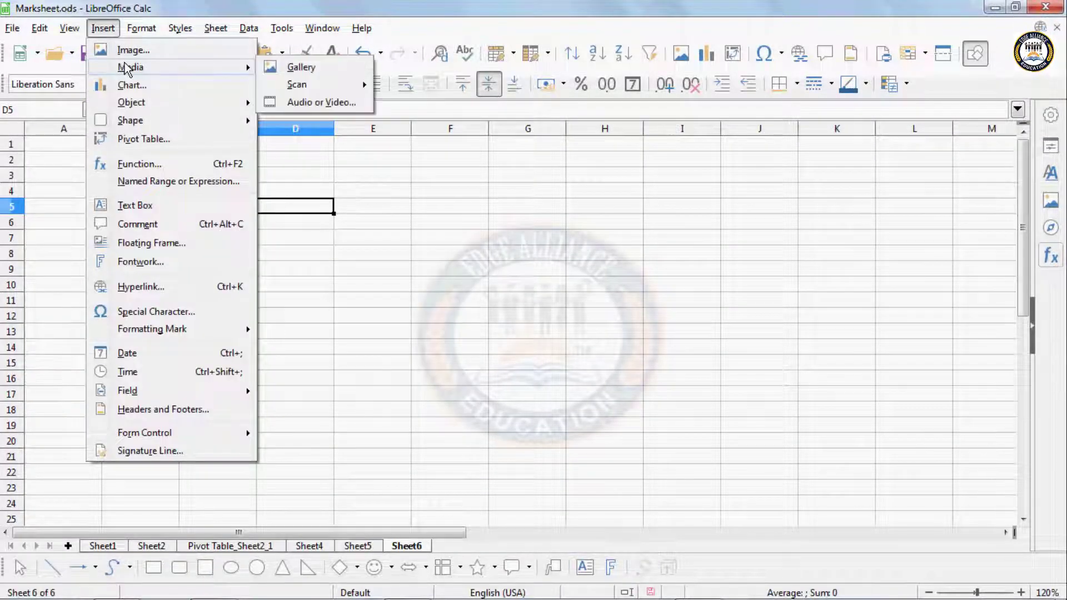
left_click(308, 67)
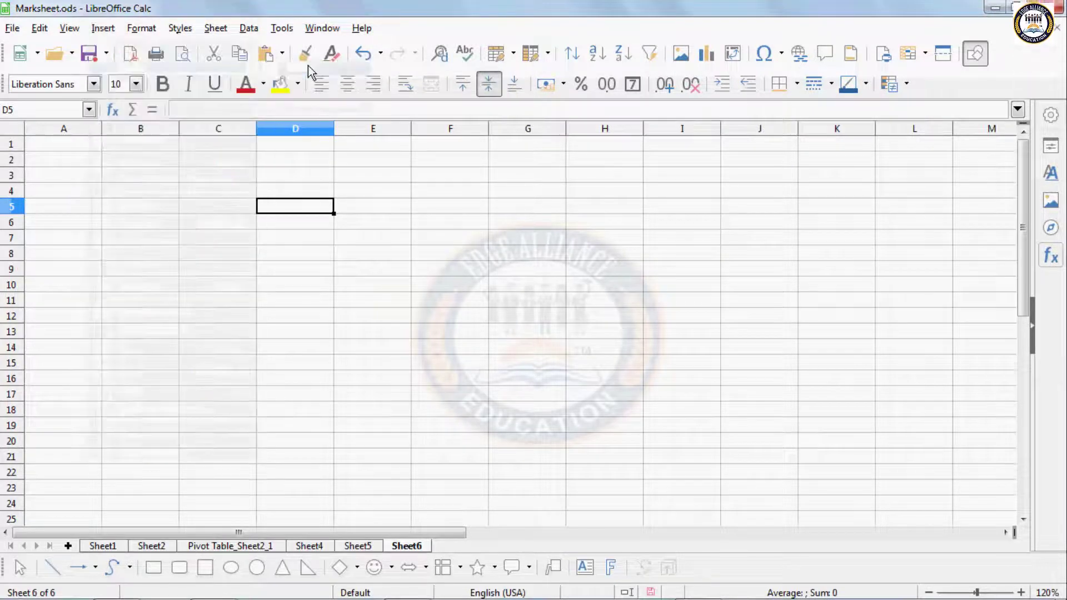
Step: Browse the Gallery themes, including Bullets, Computers, Environment, School & University and Sounds
left_click(846, 177)
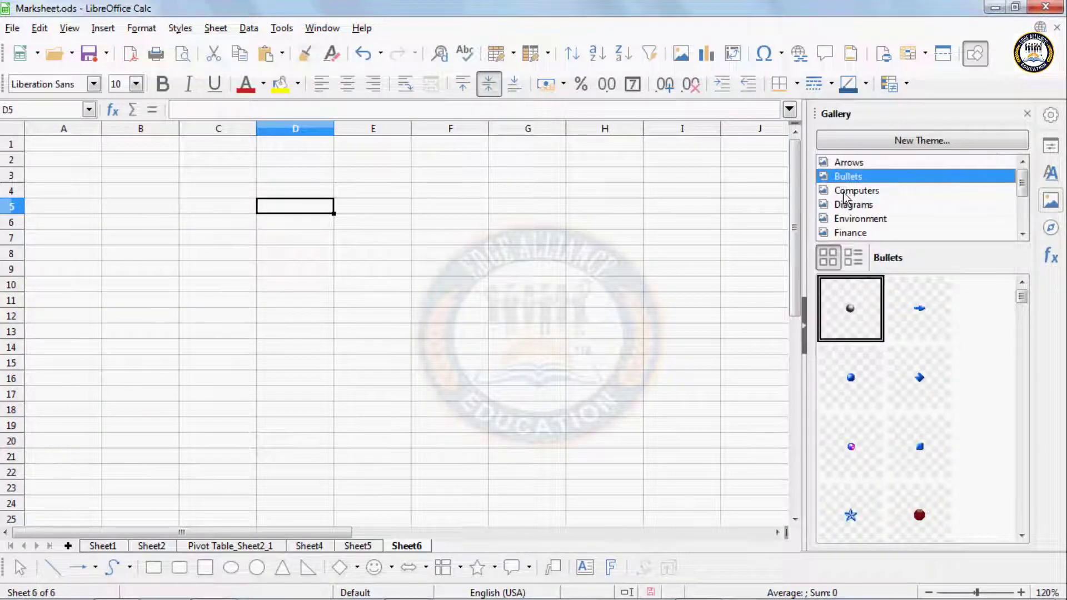
left_click(847, 190)
left_click(847, 218)
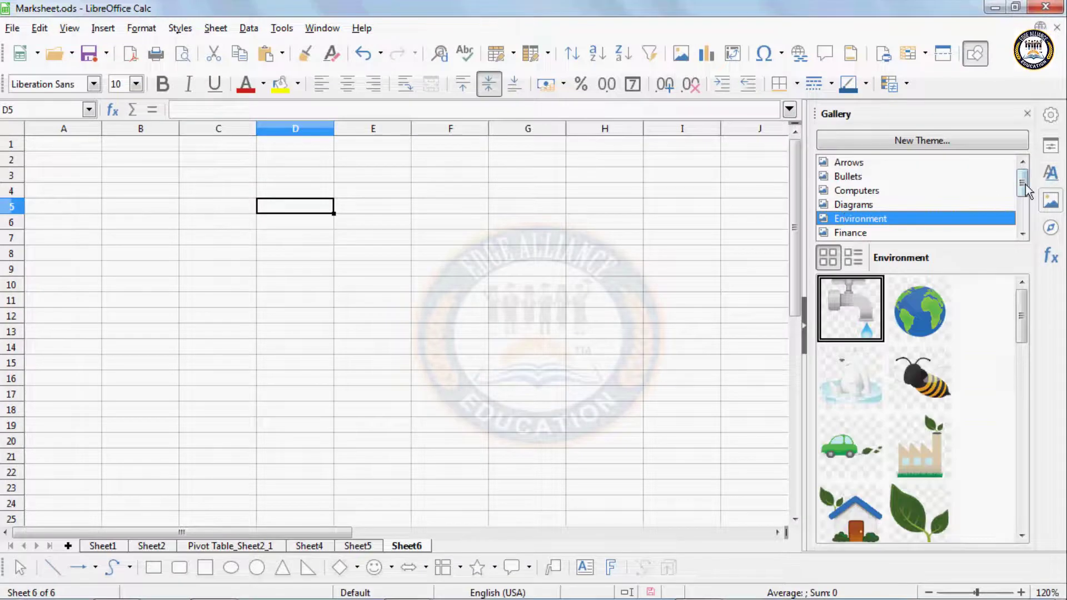
left_click_drag(1026, 189, 1025, 204)
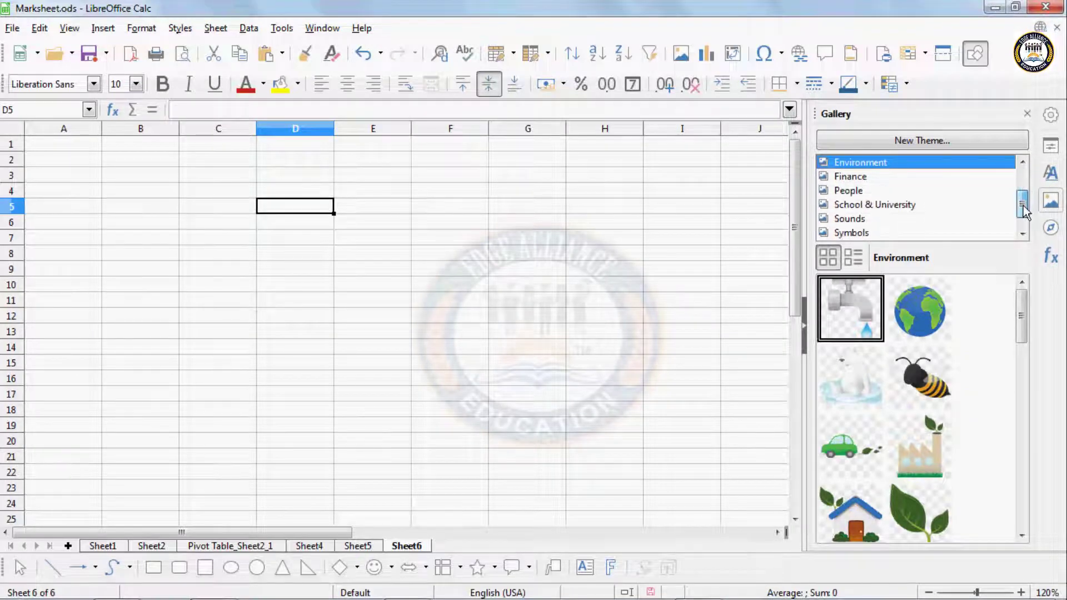
left_click(838, 195)
left_click(836, 204)
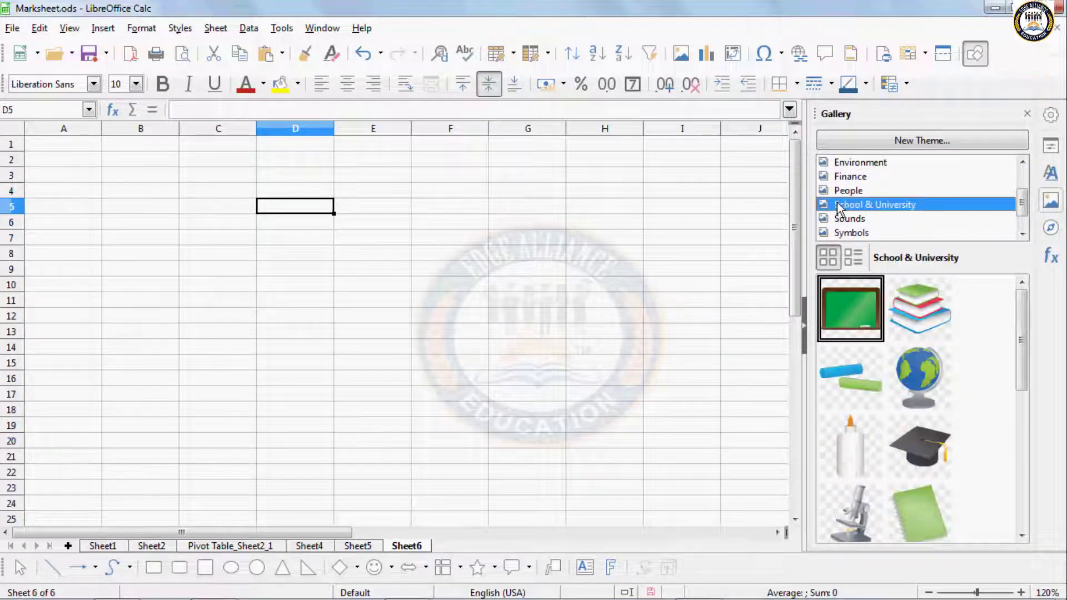
left_click(840, 219)
Step: Insert the green notebook picture from the School & University Gallery theme into the sheet
left_click(841, 206)
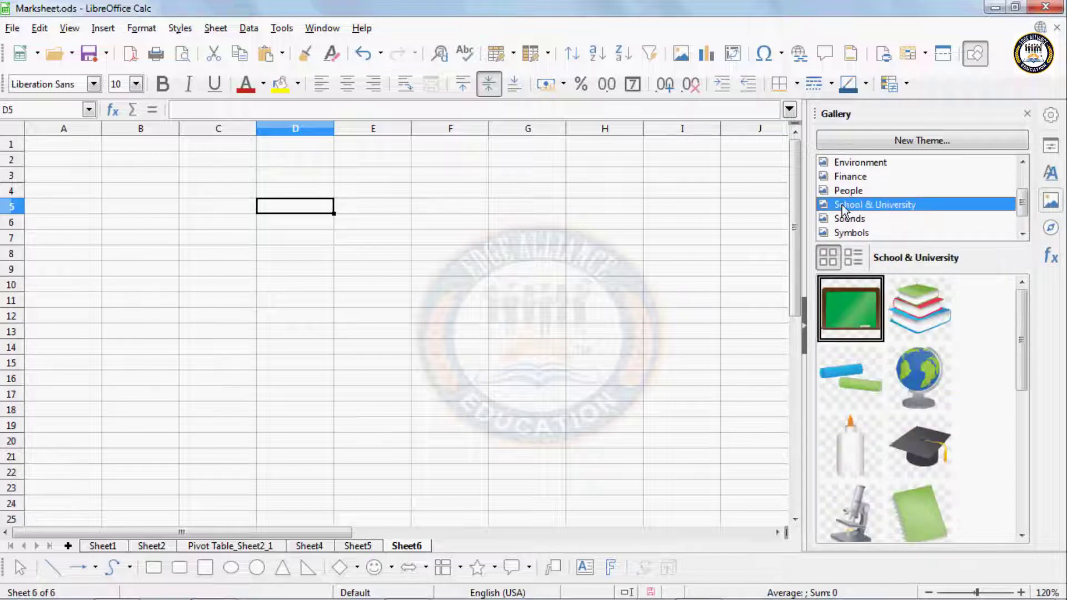
left_click(1030, 415)
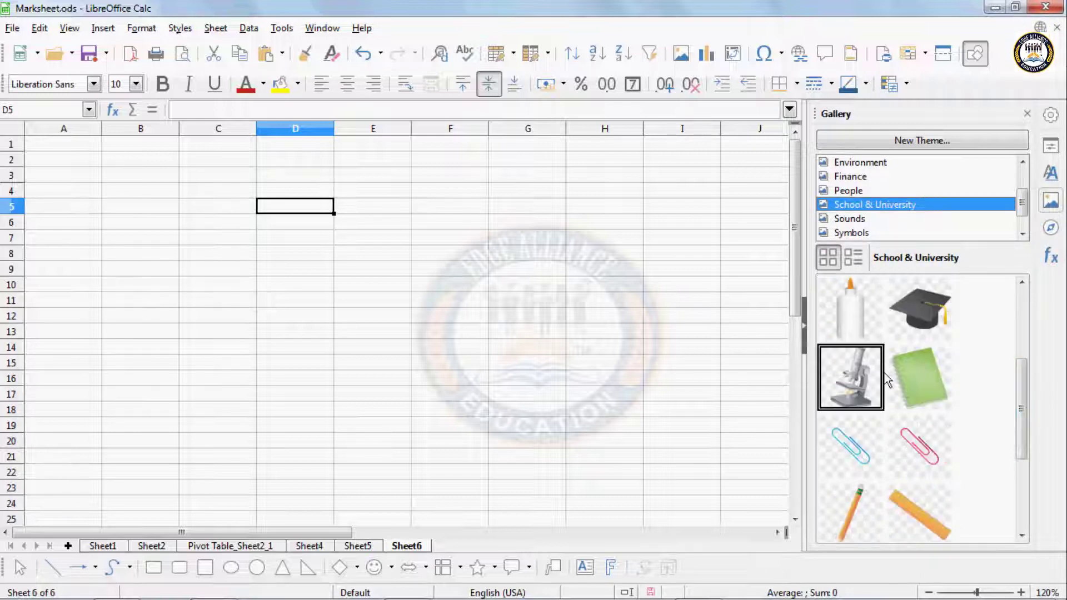
right_click(917, 358)
left_click(951, 368)
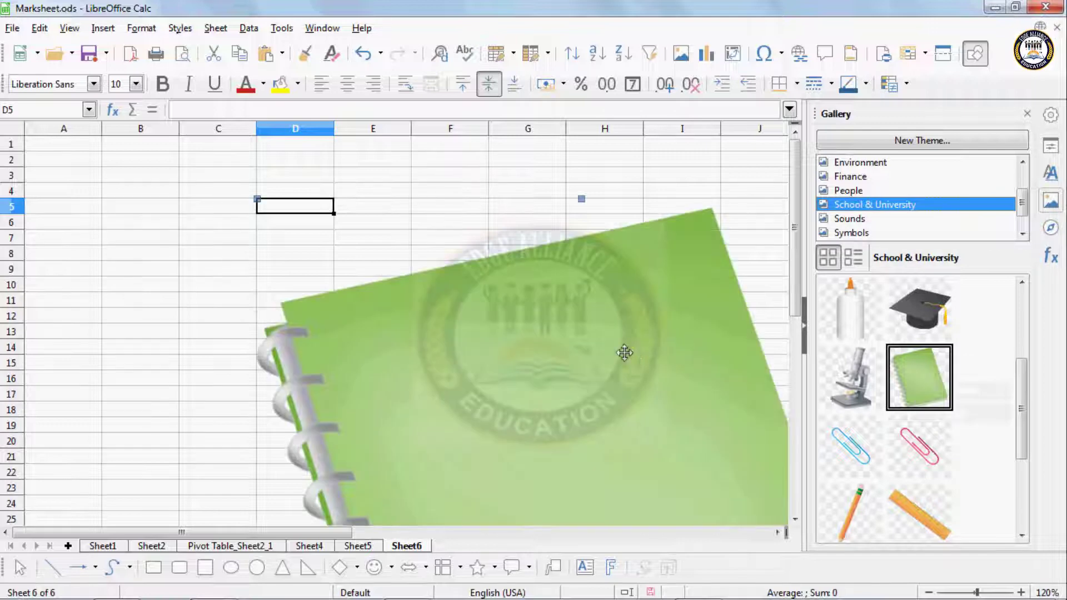
Step: Shrink the notebook picture to about 4.74 × 4.94 in and move it to the sheet's upper-left corner
left_click_drag(544, 305, 526, 295)
left_click_drag(328, 373, 320, 292)
left_click_drag(354, 388, 407, 509)
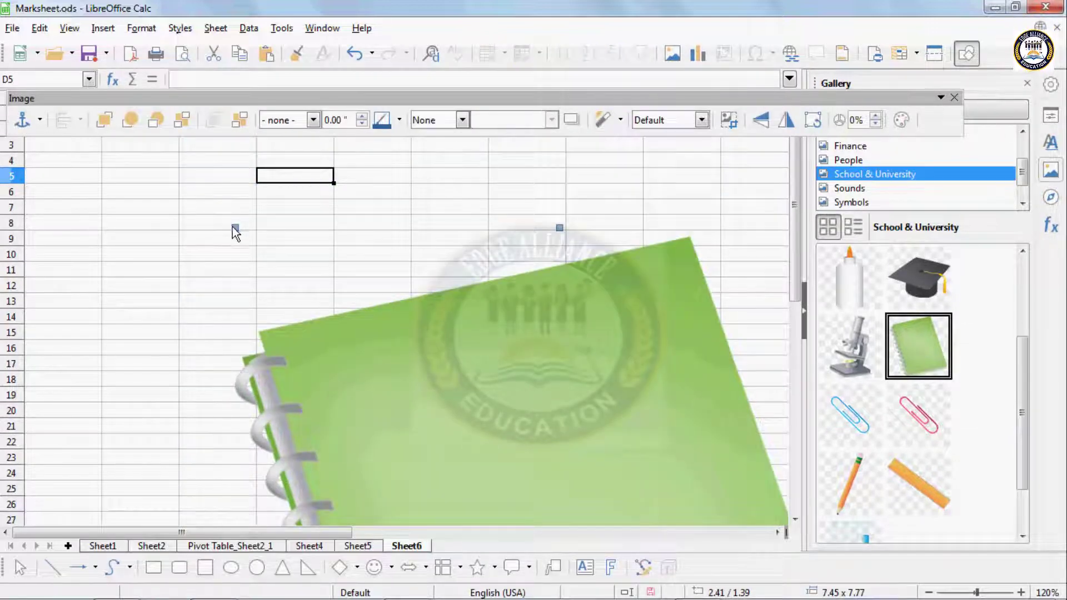
left_click_drag(232, 225, 576, 493)
left_click(299, 342)
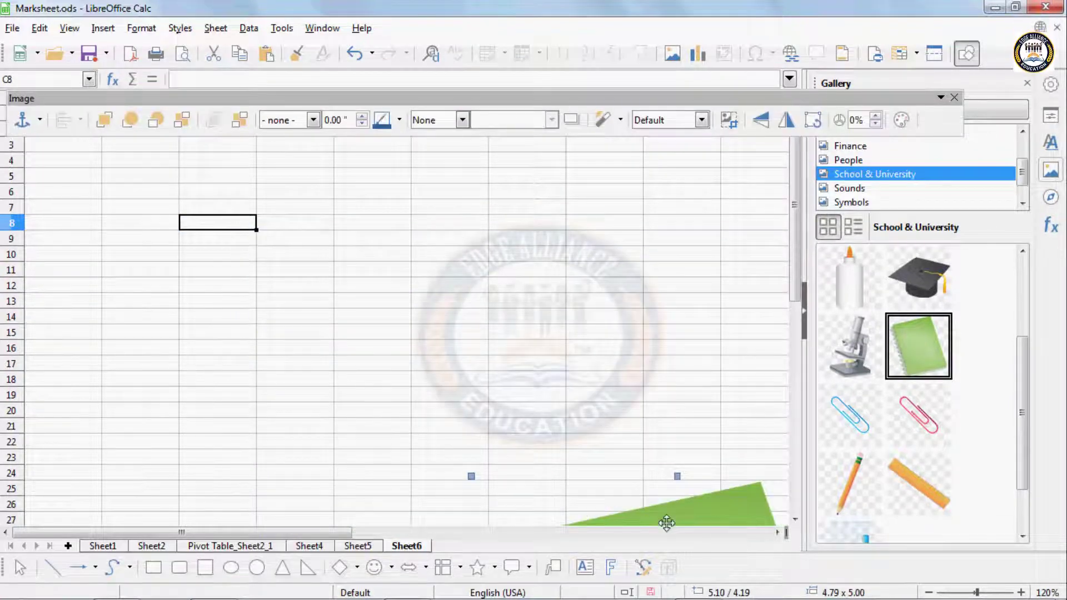
left_click_drag(667, 523, 227, 186)
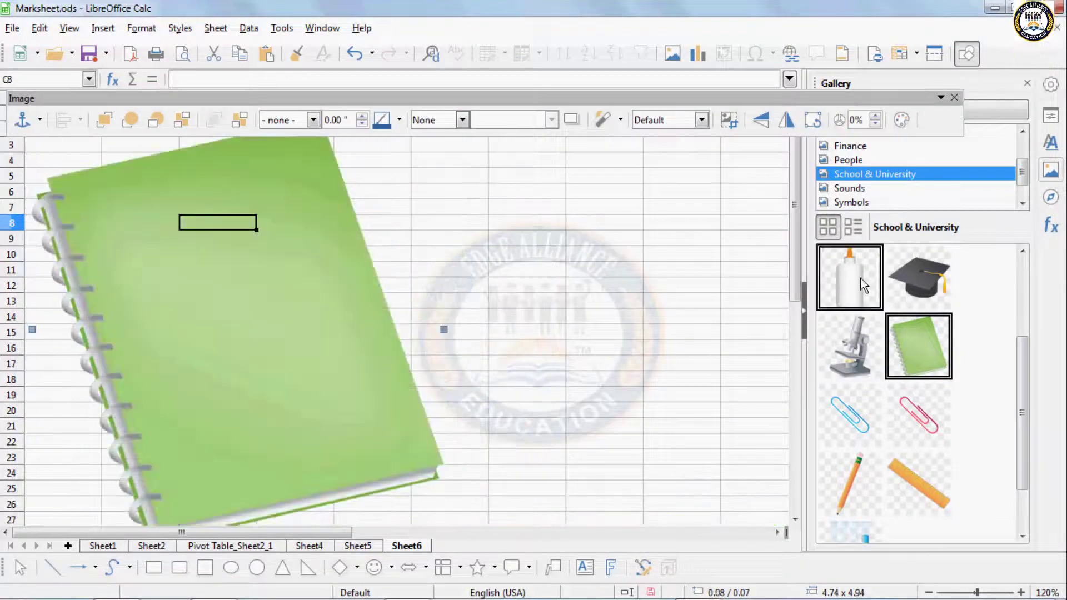
Step: Add the microscope picture from the School & University theme and reduce it to about 5.32 × 7.78 in
left_click(847, 342)
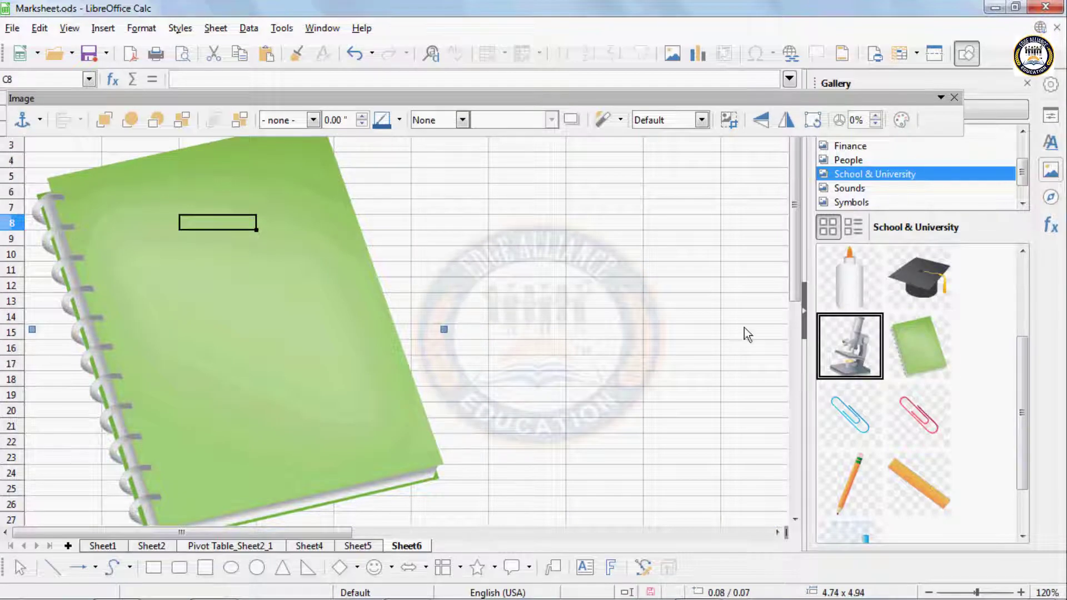
left_click_drag(506, 296, 506, 295)
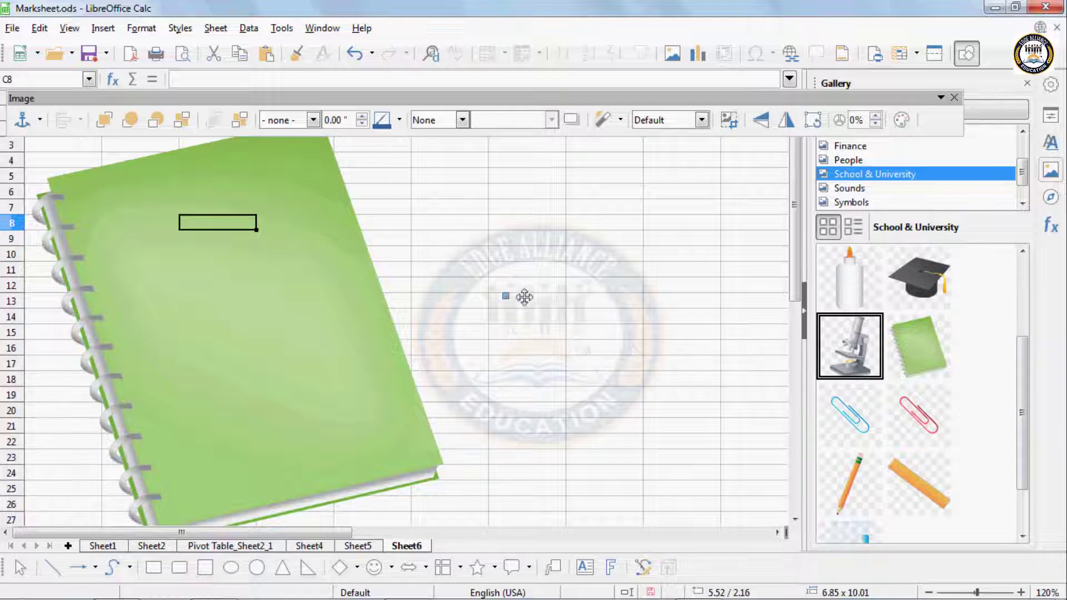
left_click_drag(511, 295, 383, 401)
left_click_drag(661, 472, 391, 243)
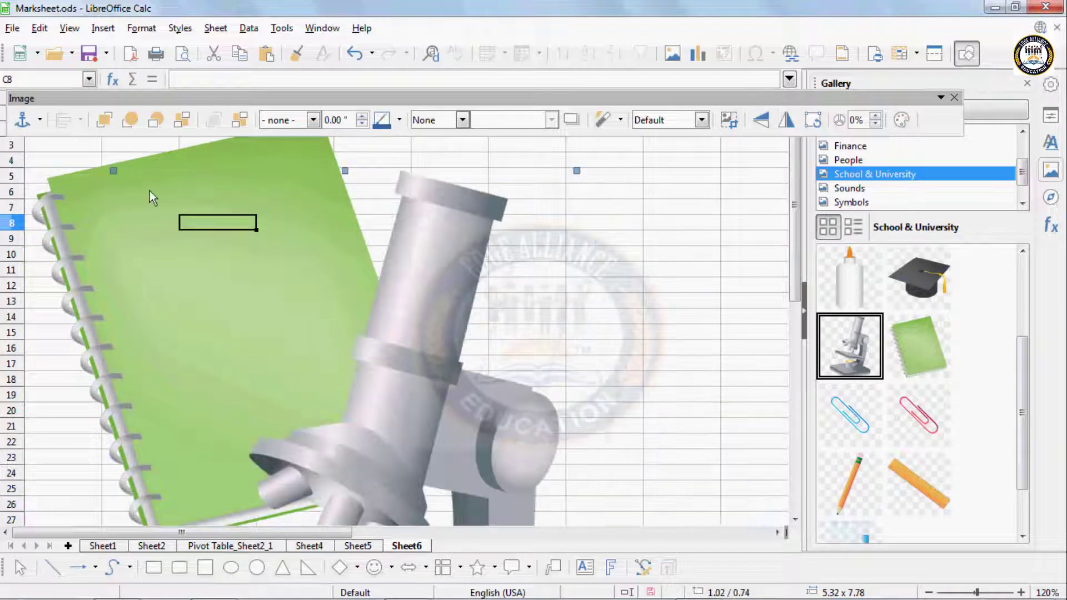
Step: Shrink the microscope picture to about 3.26 × 3.87 in and place it beside the notebook, clear of its right edge
left_click_drag(111, 169, 293, 435)
left_click_drag(521, 439, 590, 152)
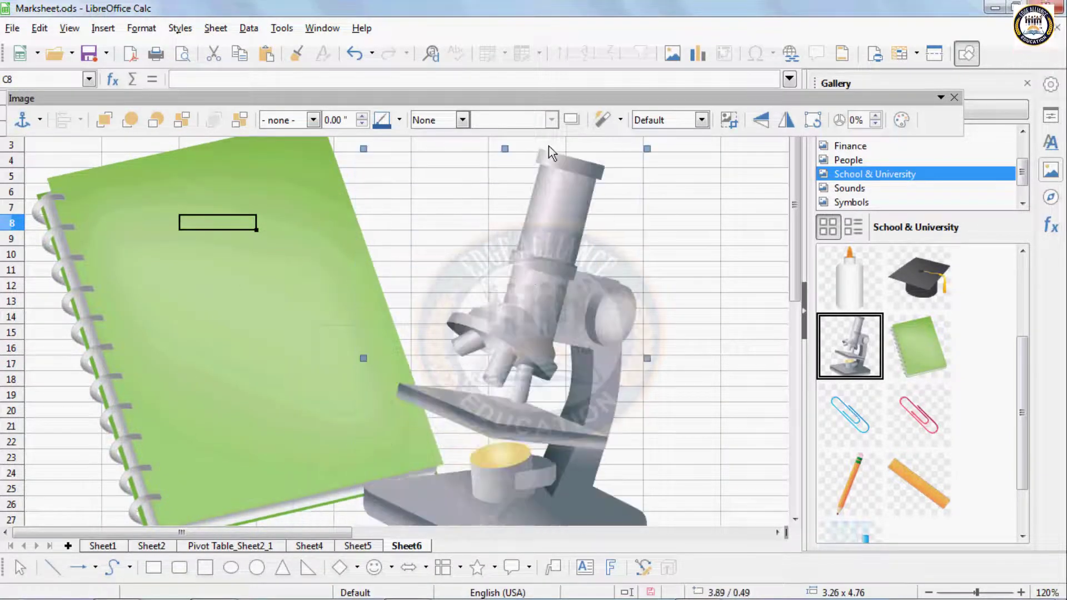
left_click_drag(504, 149, 505, 228)
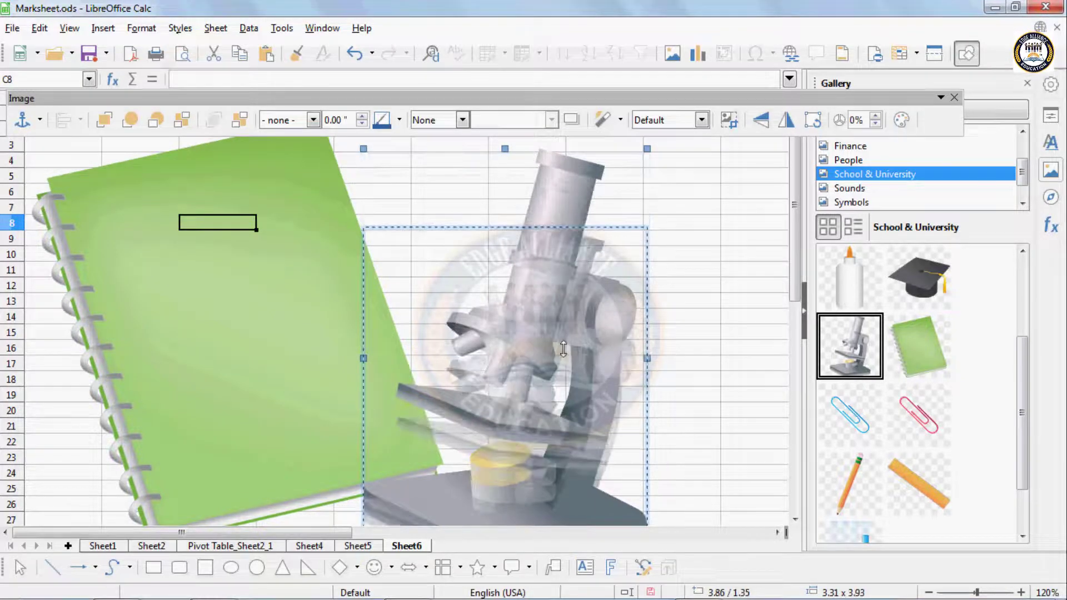
left_click_drag(584, 305, 678, 215)
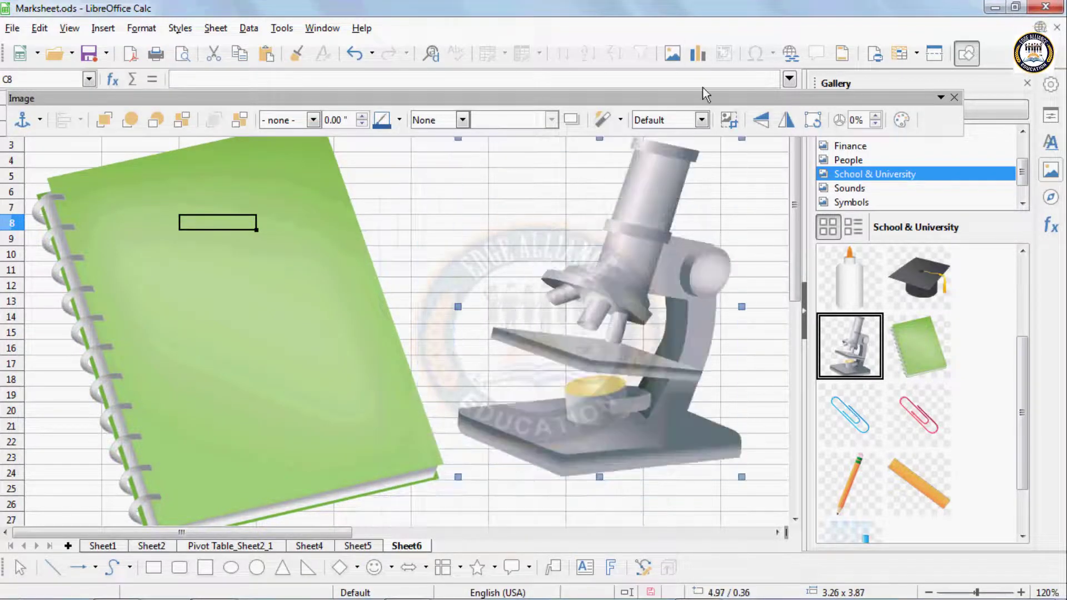
Step: Try the Grayscale, Black/White and Watermark color modes on the microscope picture, and set the mode back to Default
left_click(703, 120)
left_click(675, 133)
left_click(702, 120)
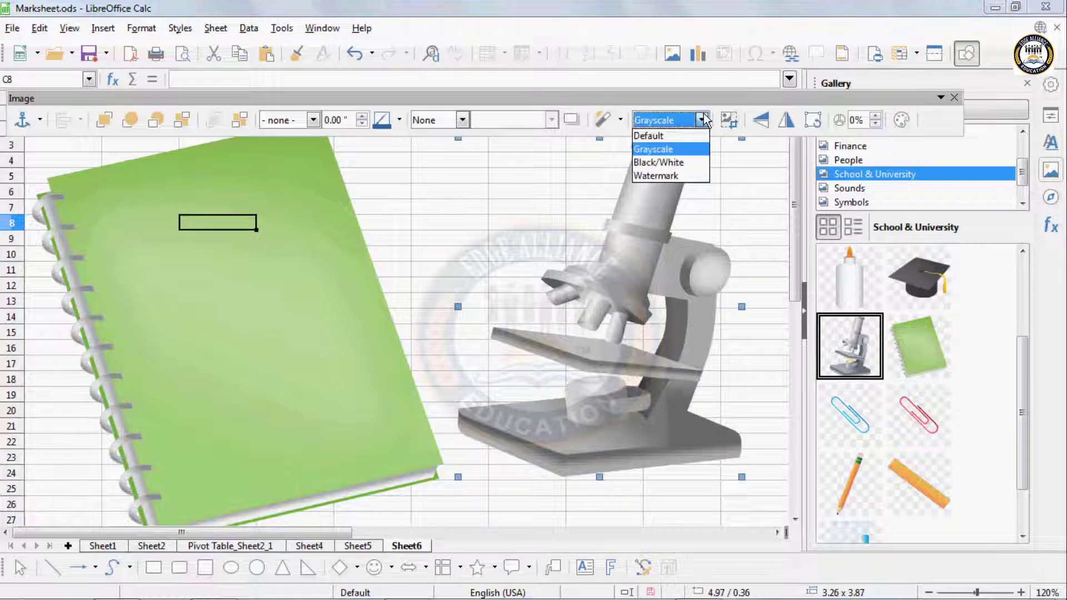
left_click(671, 162)
left_click(702, 121)
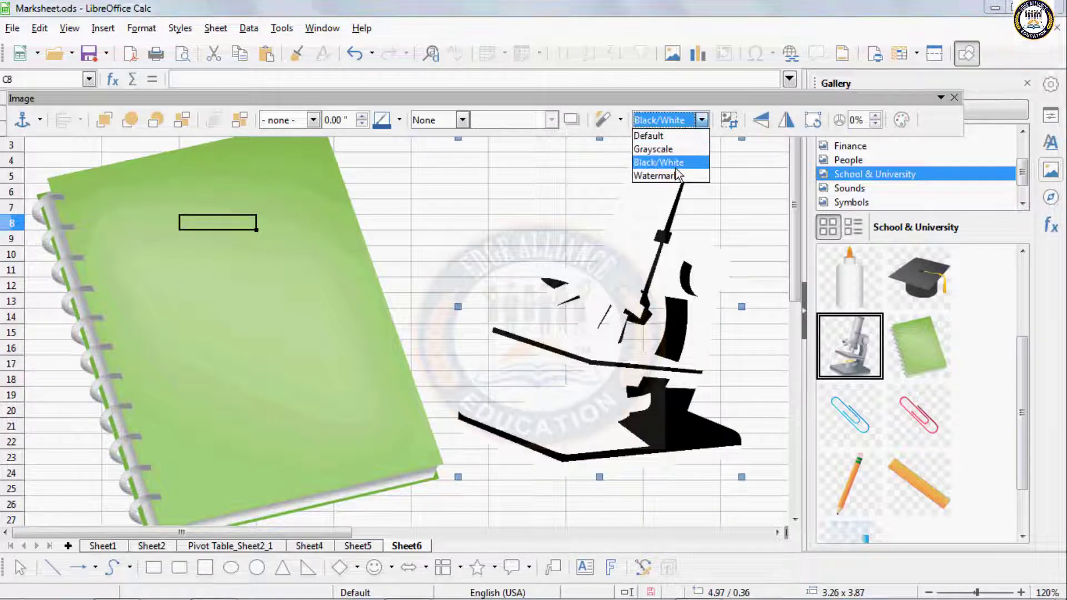
left_click(676, 173)
left_click(702, 120)
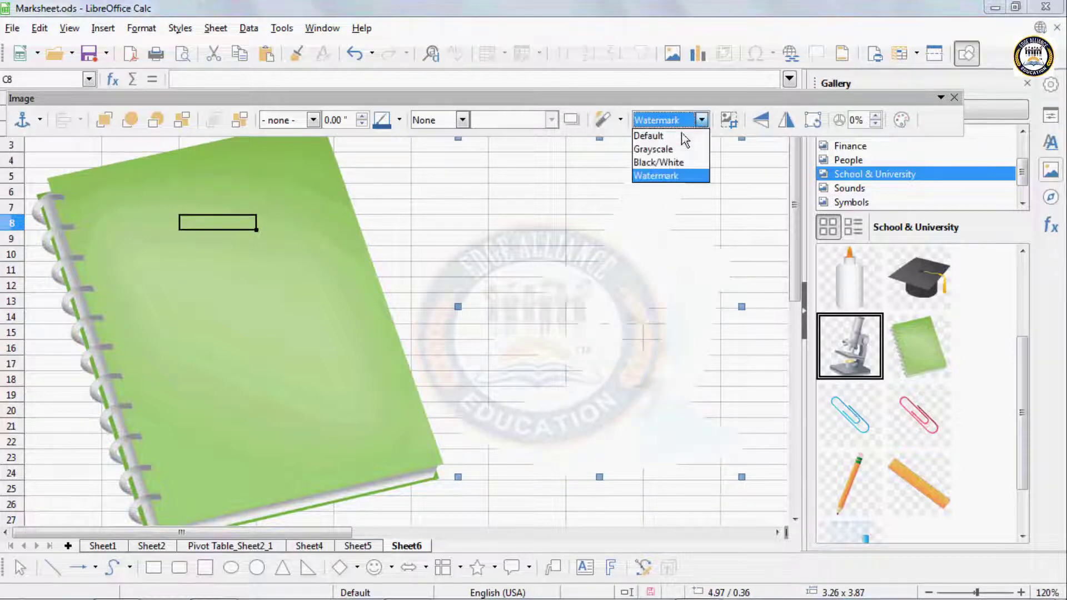
left_click(675, 134)
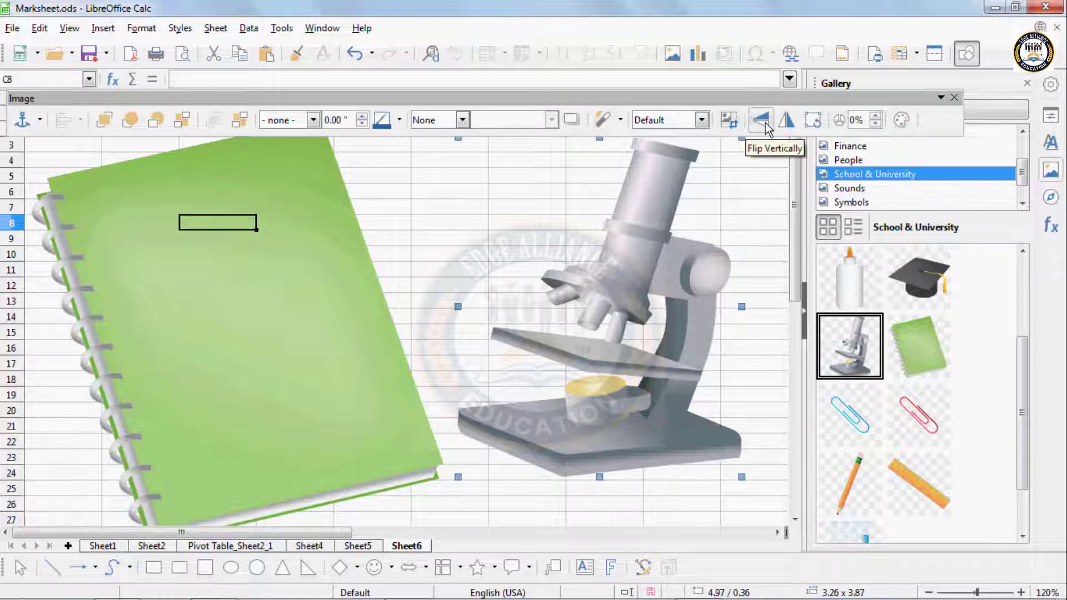
Step: Mirror the microscope picture horizontally, keeping it upright, and raise its transparency to 18% before lowering it to 7%
left_click(786, 121)
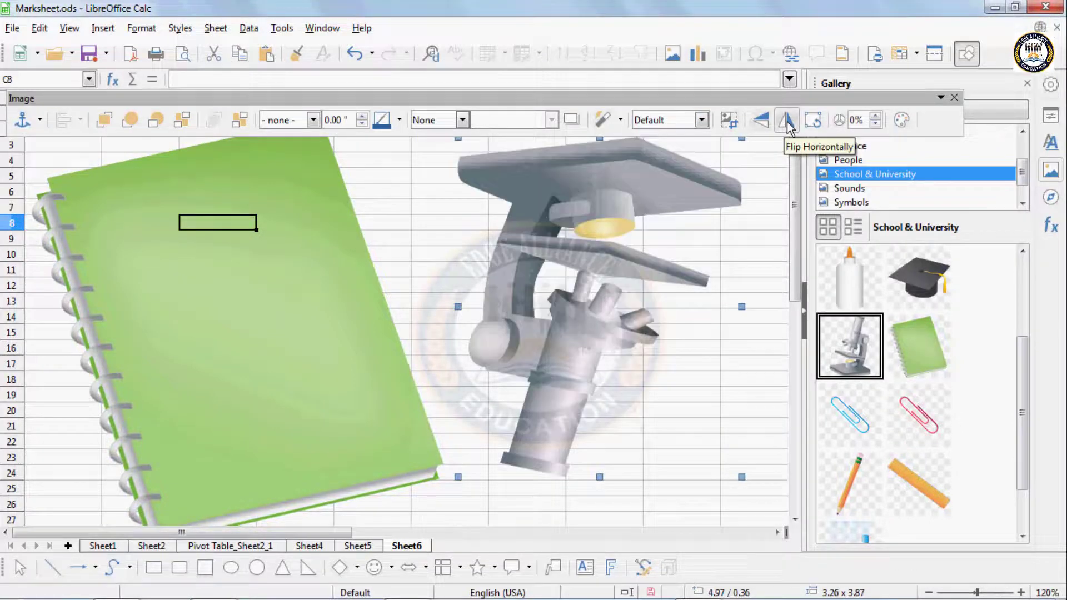
left_click(760, 120)
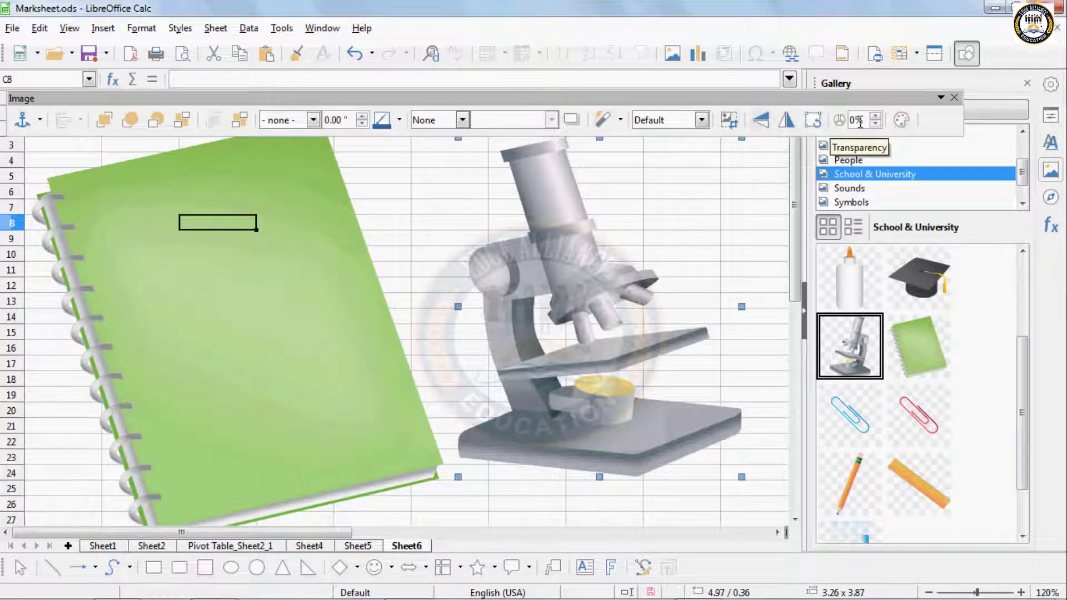
left_click(878, 117)
left_click(877, 117)
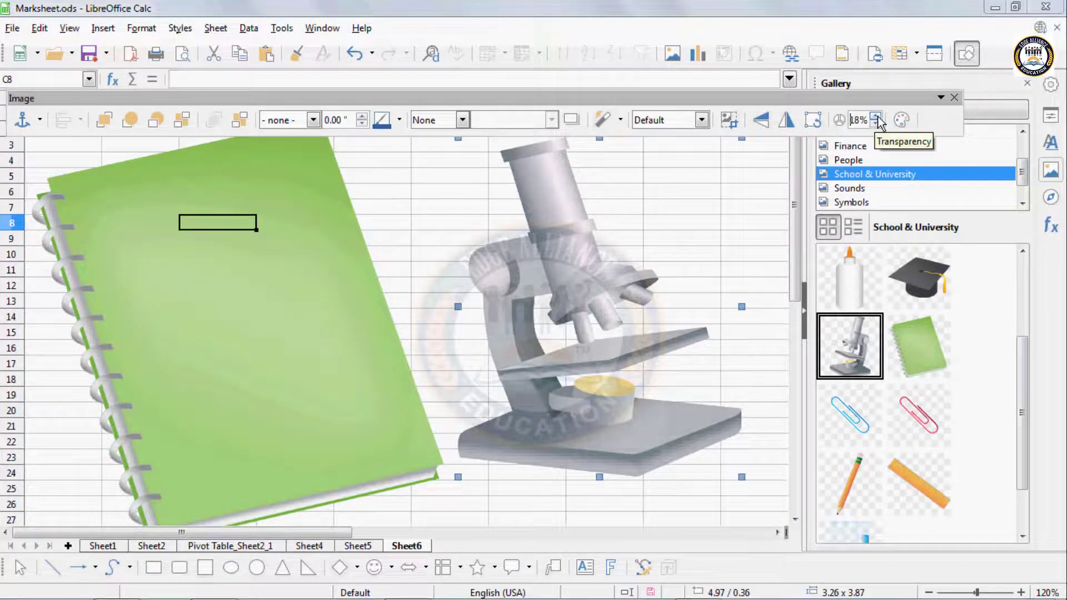
left_click(876, 126)
left_click(877, 126)
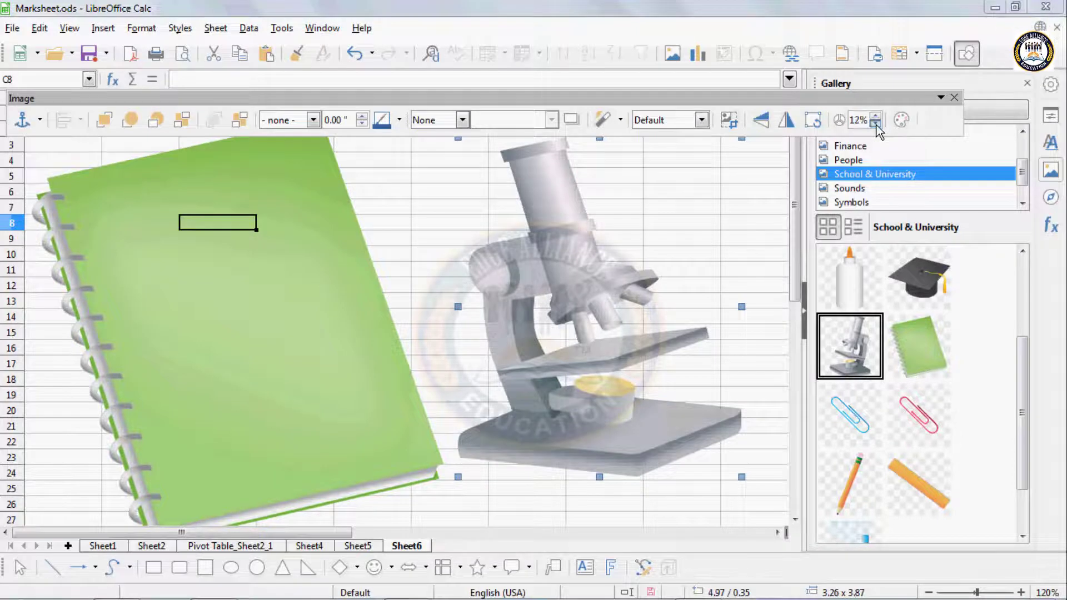
left_click(876, 126)
left_click(877, 126)
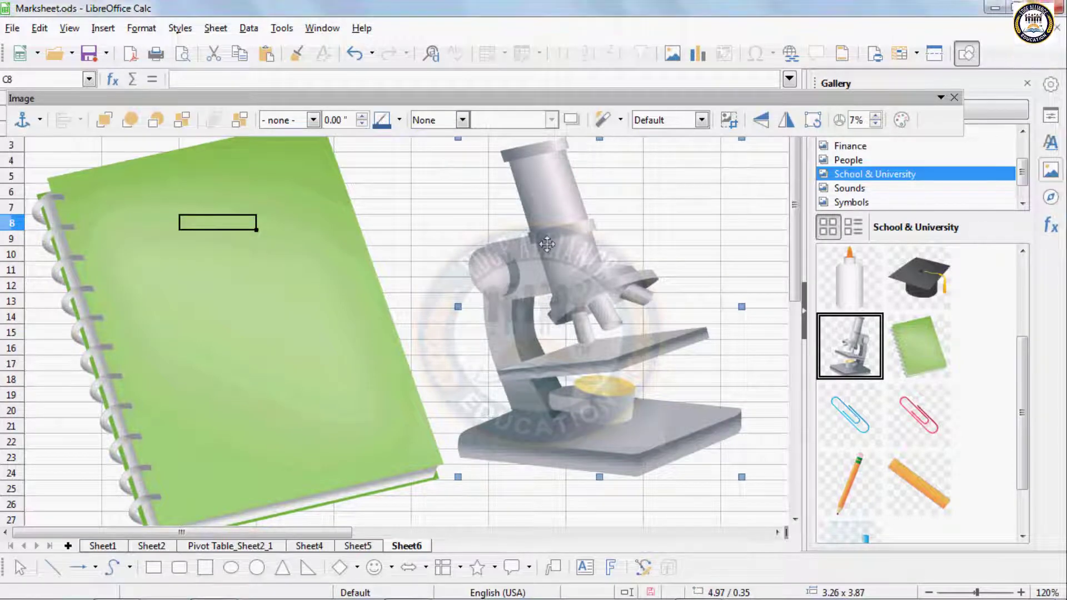
Step: Delete the microscope and notebook pictures from the sheet, and close the Gallery with cell B3 selected
key("Delete")
left_click(329, 294)
key("Delete")
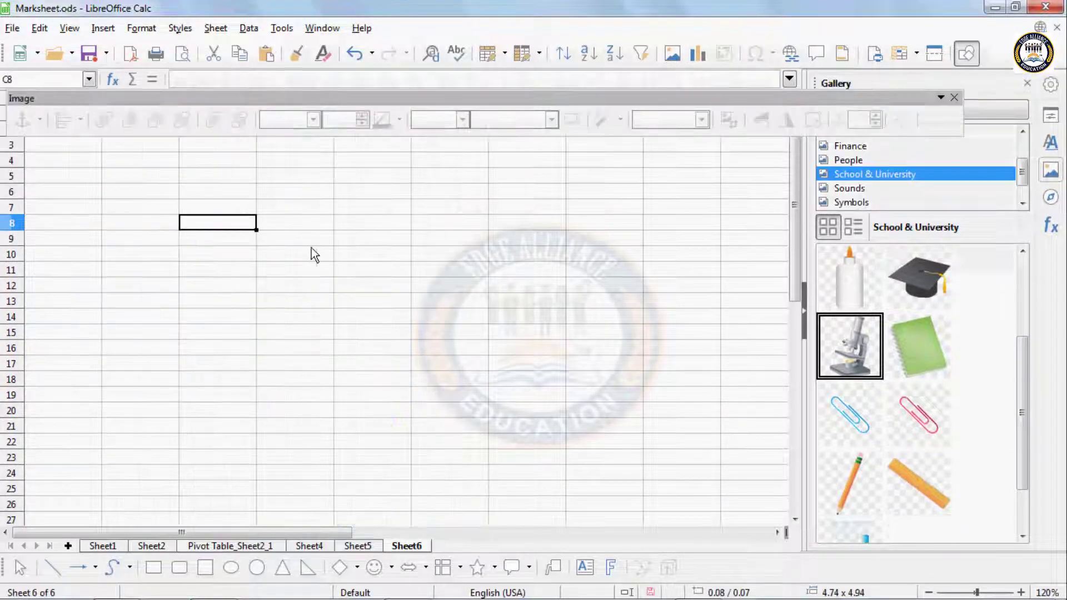
left_click(117, 177)
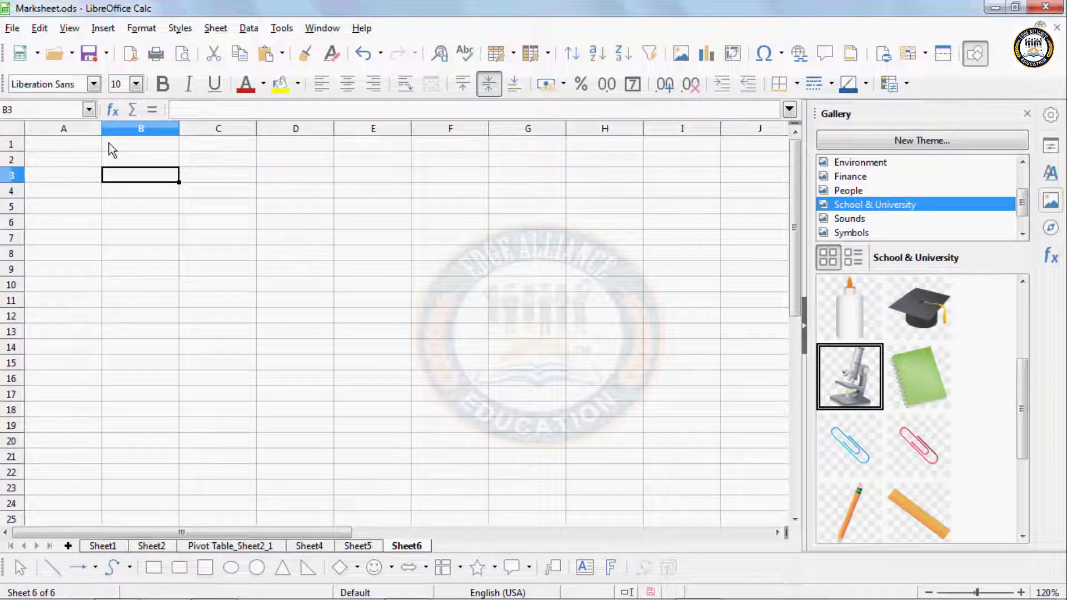
left_click(1026, 114)
Step: Examine the media types available for insertion: Gallery, Scan, and Audio or Video
left_click(96, 31)
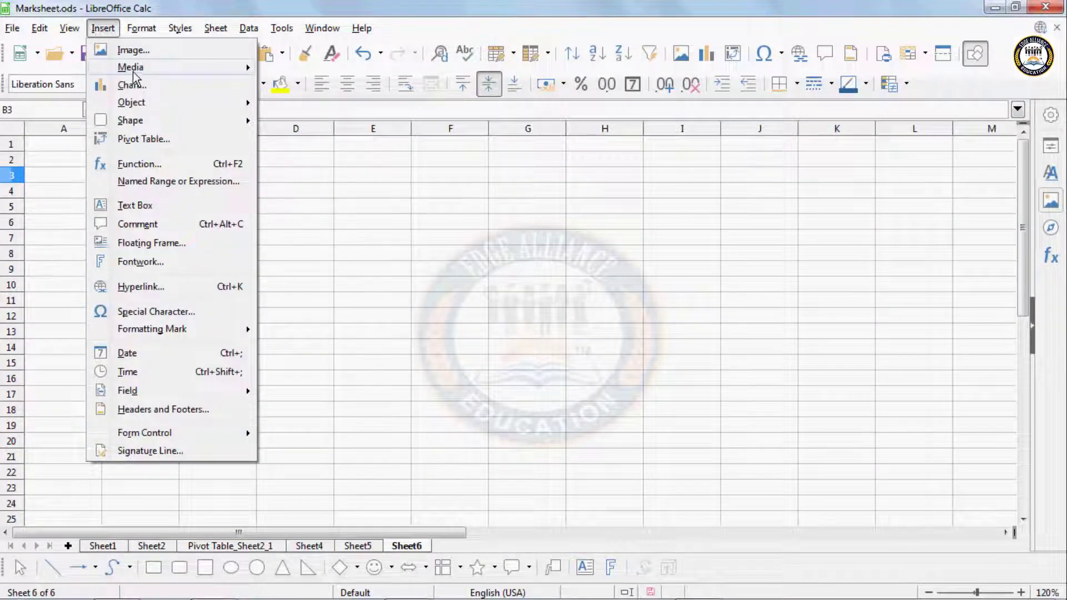
mouse_move(133, 68)
mouse_move(293, 86)
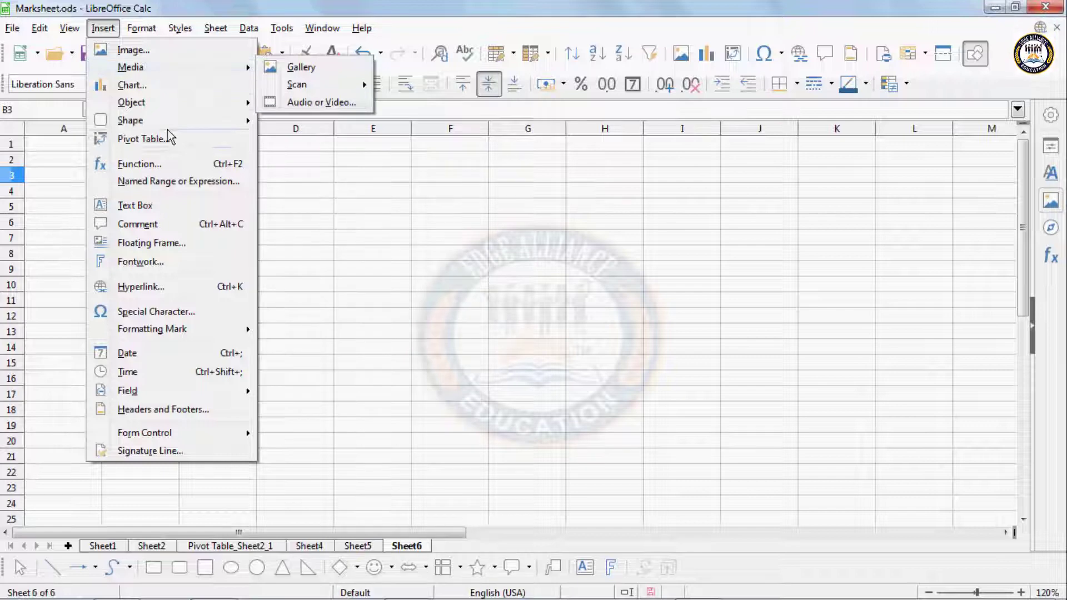
left_click(472, 335)
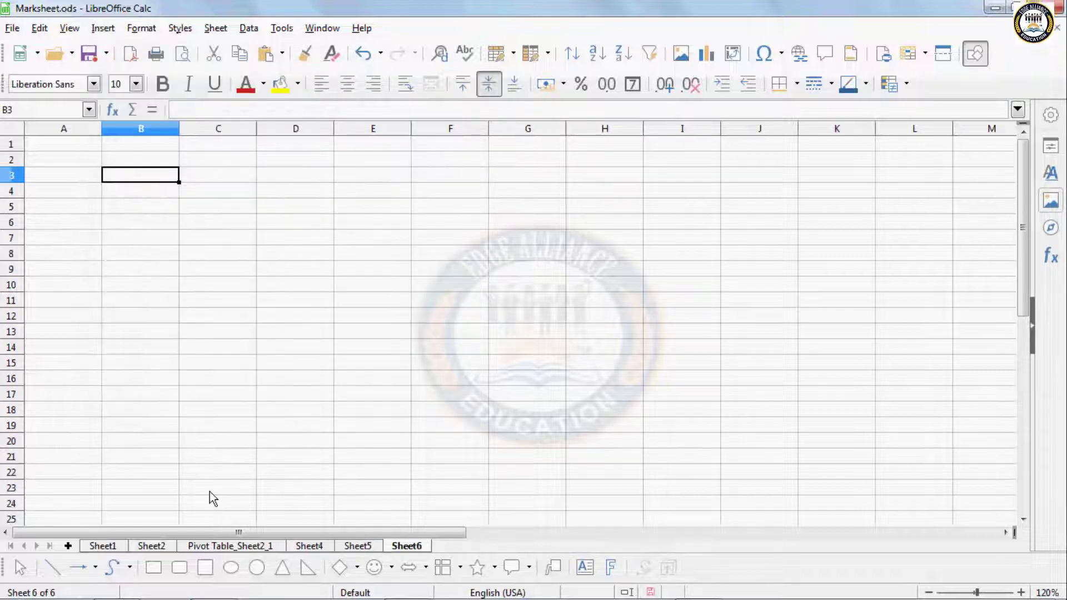
Step: Start a chart on Sheet1 from the names and subject marks of the first four students, B3:G7
left_click(103, 546)
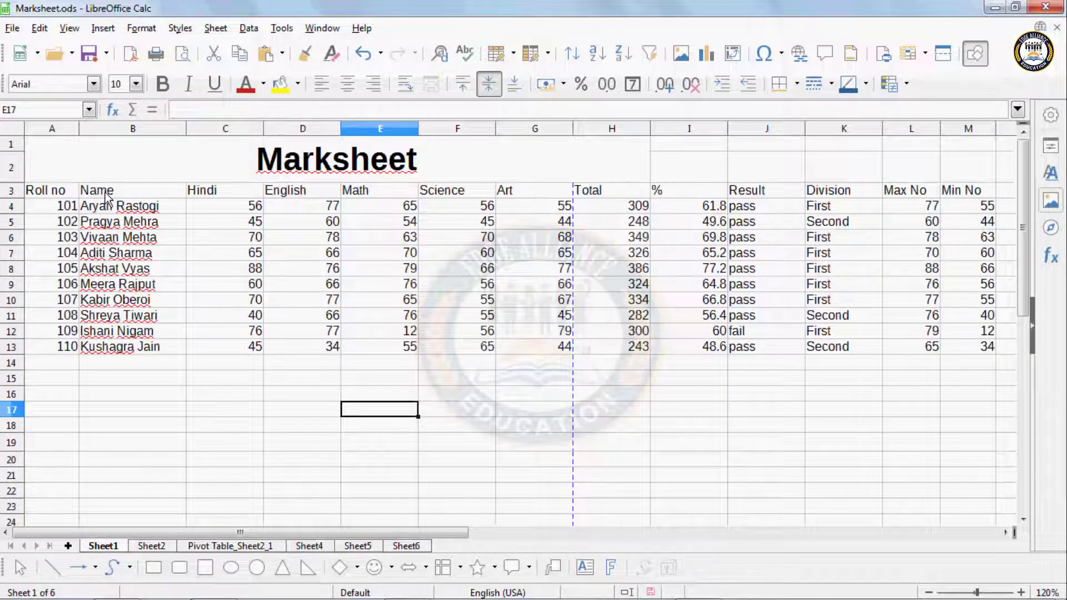
left_click_drag(105, 193, 505, 248)
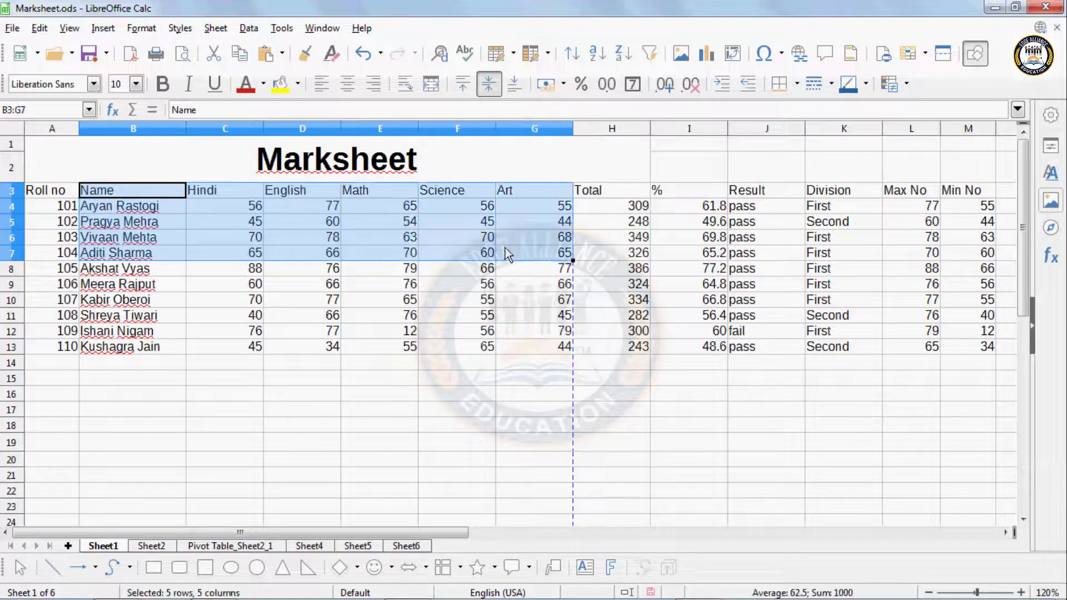
left_click(102, 28)
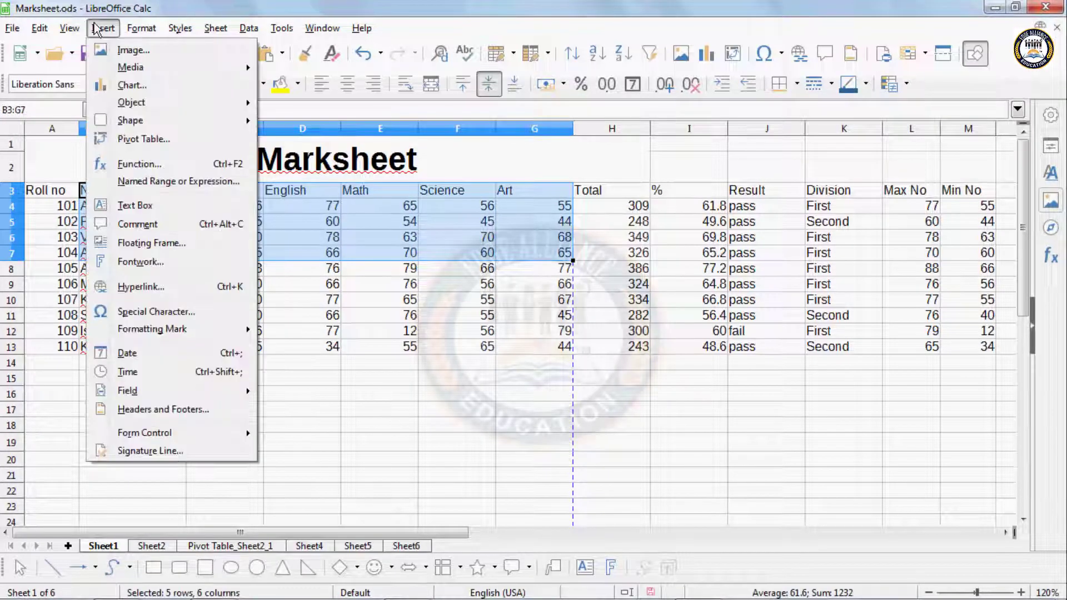
left_click(119, 88)
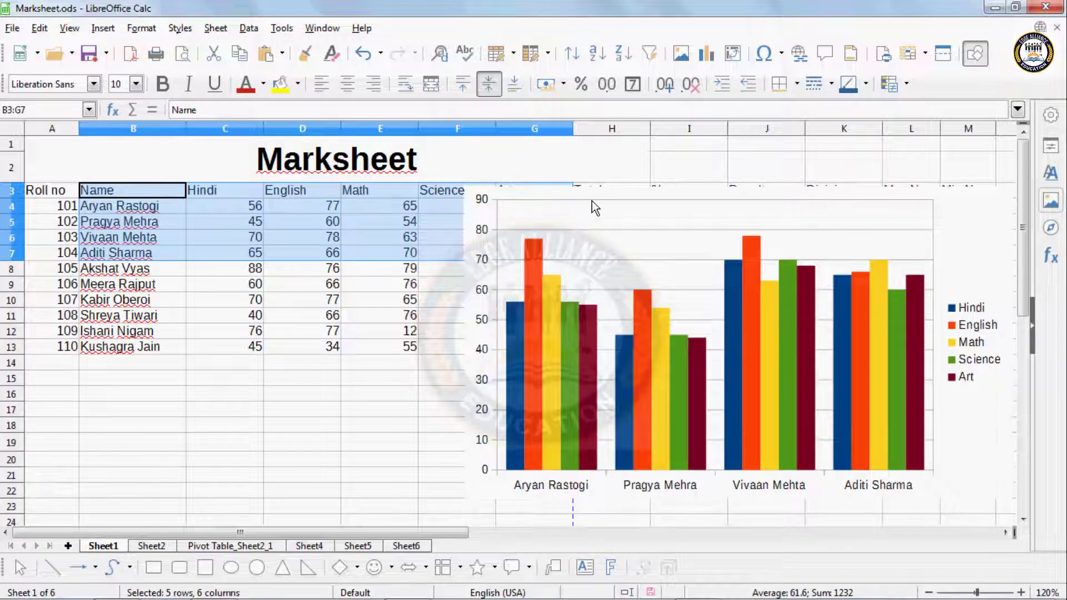
left_click_drag(622, 321, 224, 272)
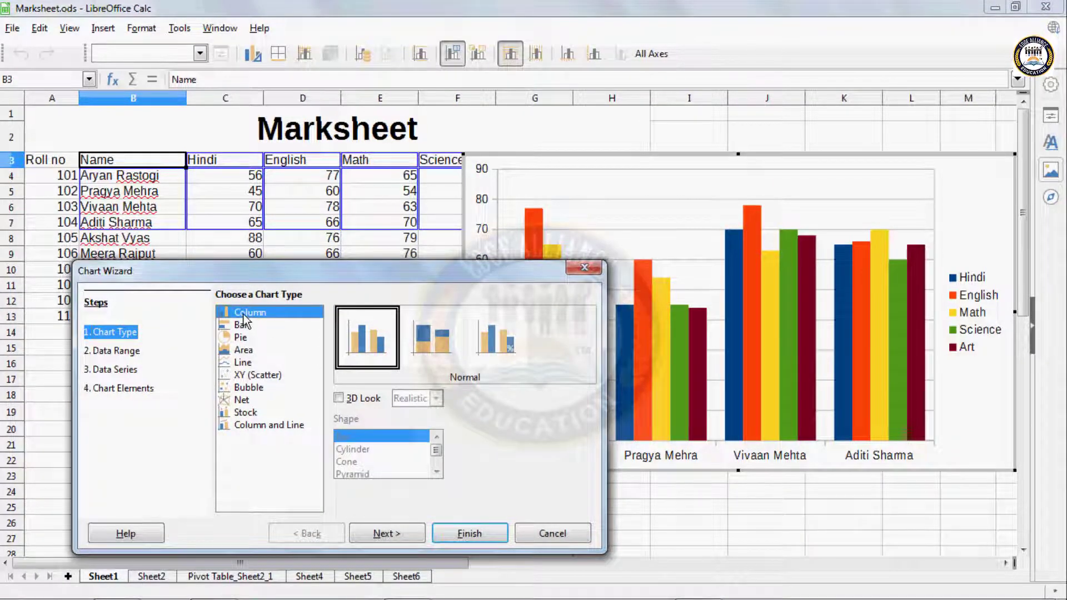
Step: Give the column chart a 3D look with the Simple scheme and finish creating it
left_click(338, 398)
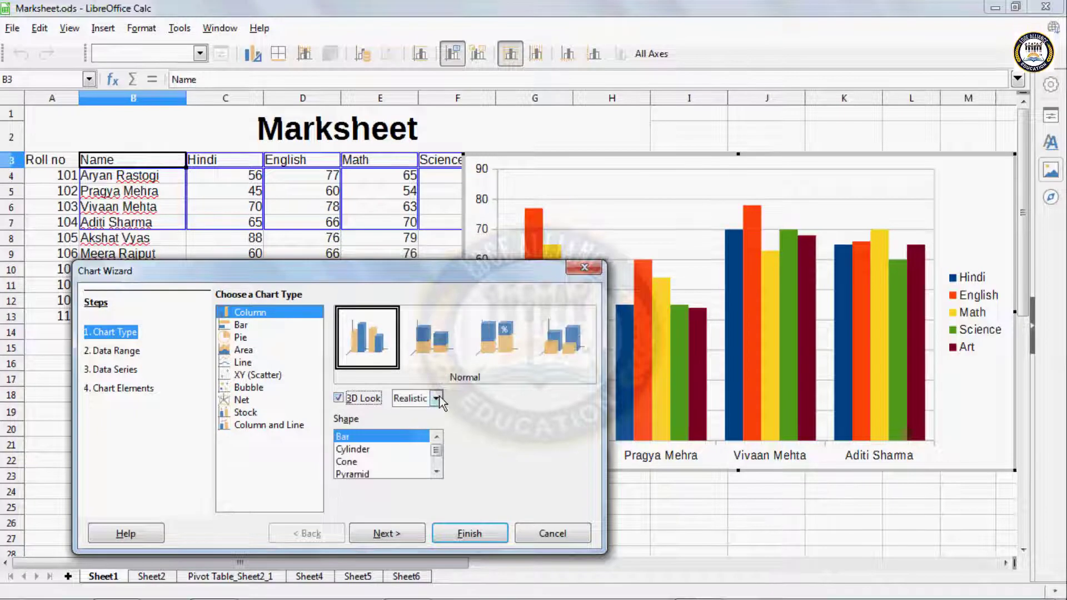
left_click(437, 398)
left_click(411, 414)
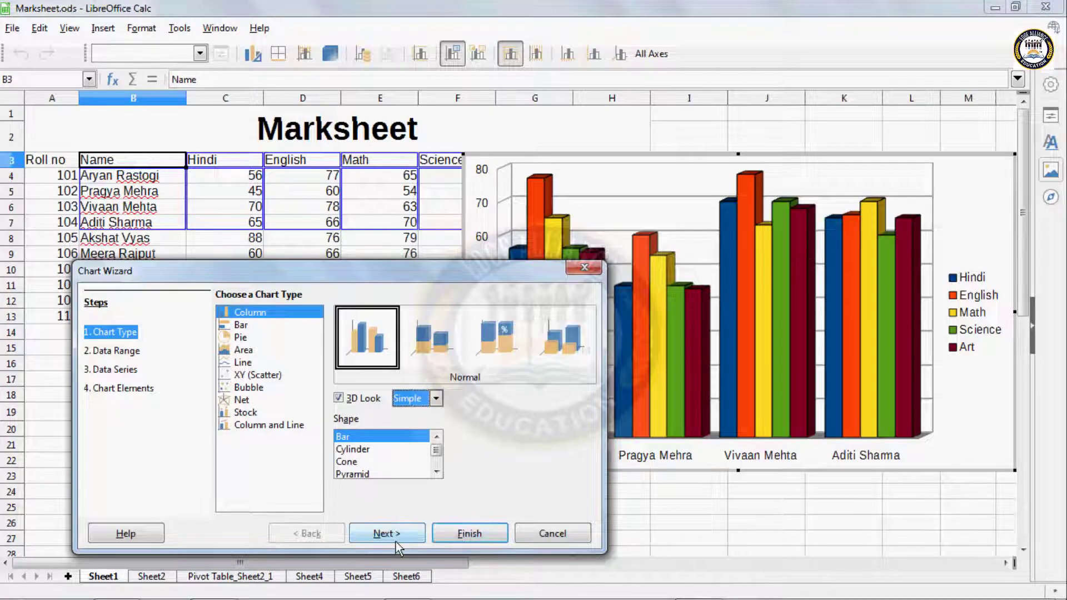
left_click(469, 534)
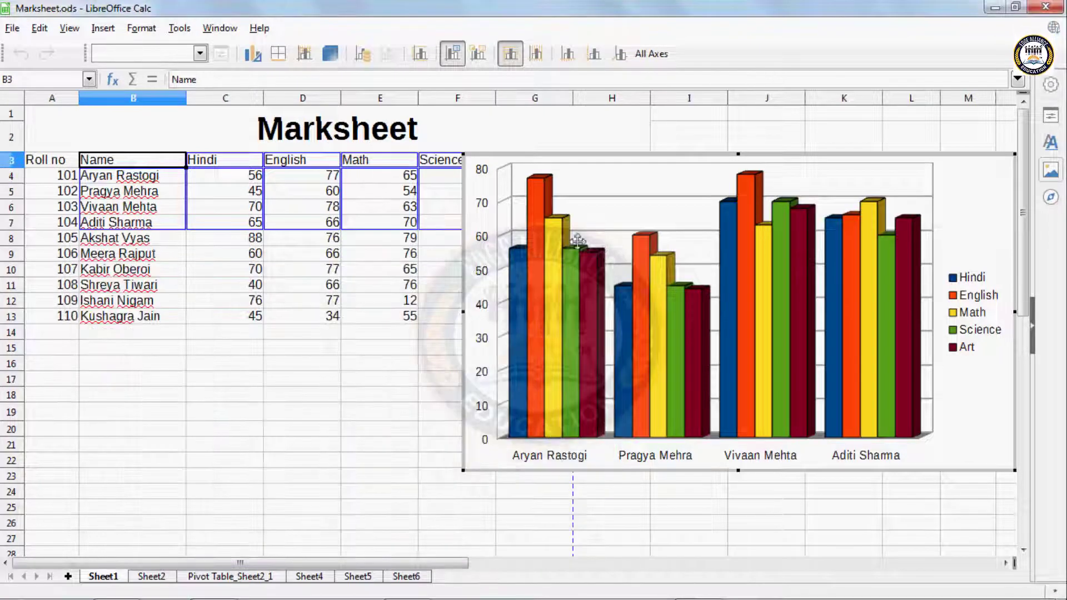
left_click(316, 406)
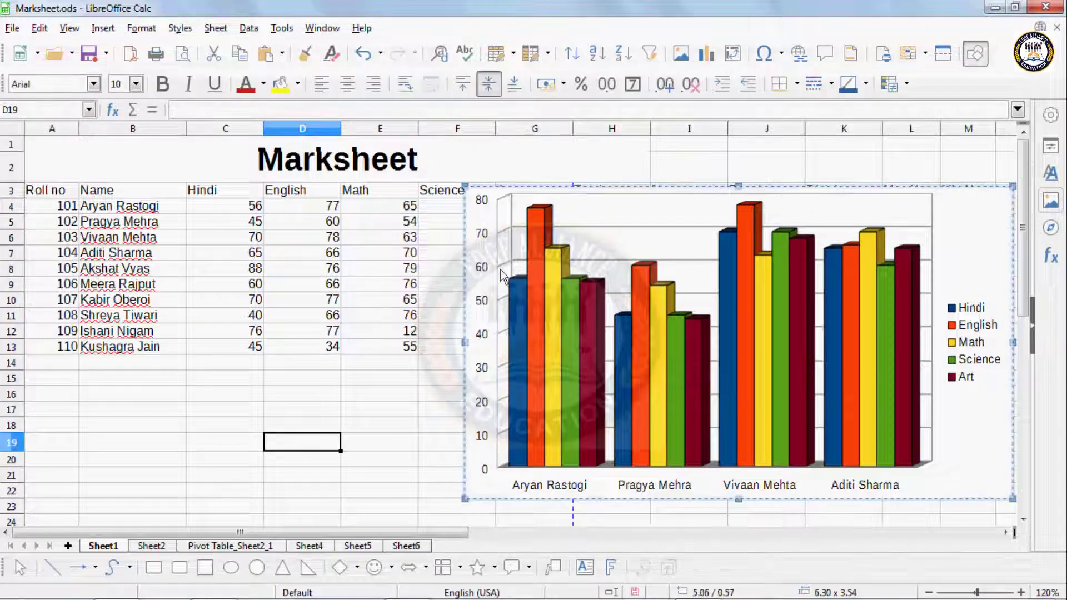
Step: Move the chart below the marksheet data so it starts near row 15 in column B
left_click_drag(502, 275, 222, 389)
scroll(253, 412, "down", 3)
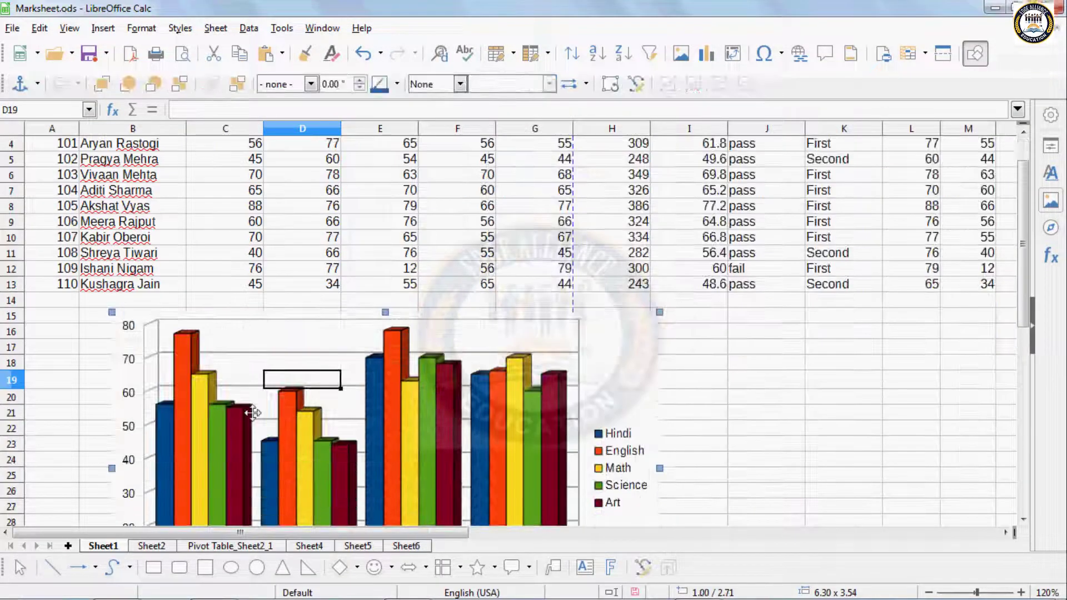
scroll(256, 415, "down", 3)
scroll(261, 418, "up", 2)
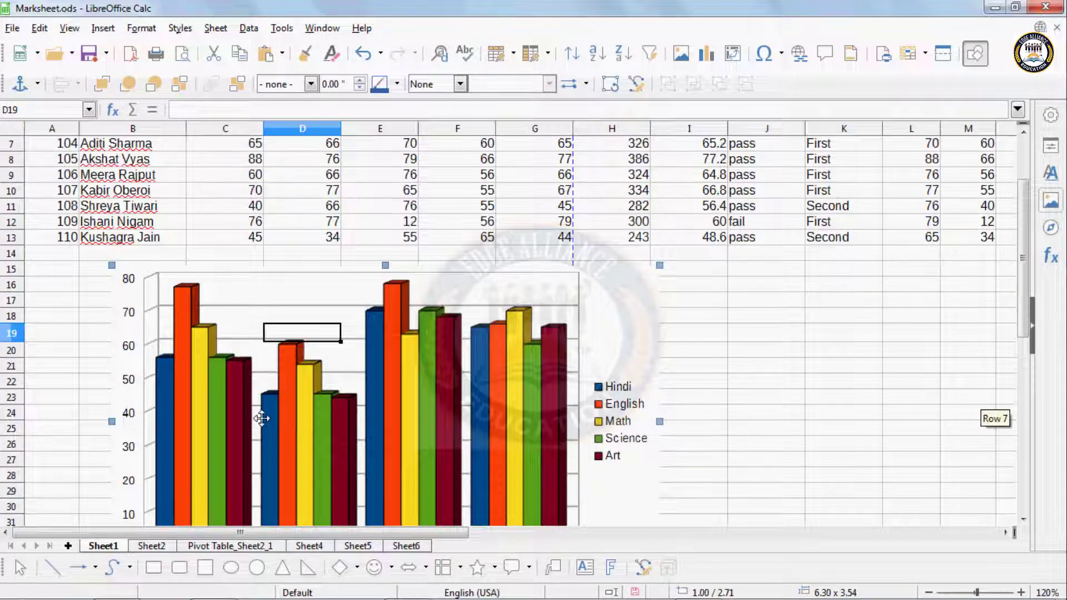
scroll(261, 418, "up", 1)
Step: Put the chart in edit mode, select its Chart Area element, and open the formatting for it
double_click(194, 369)
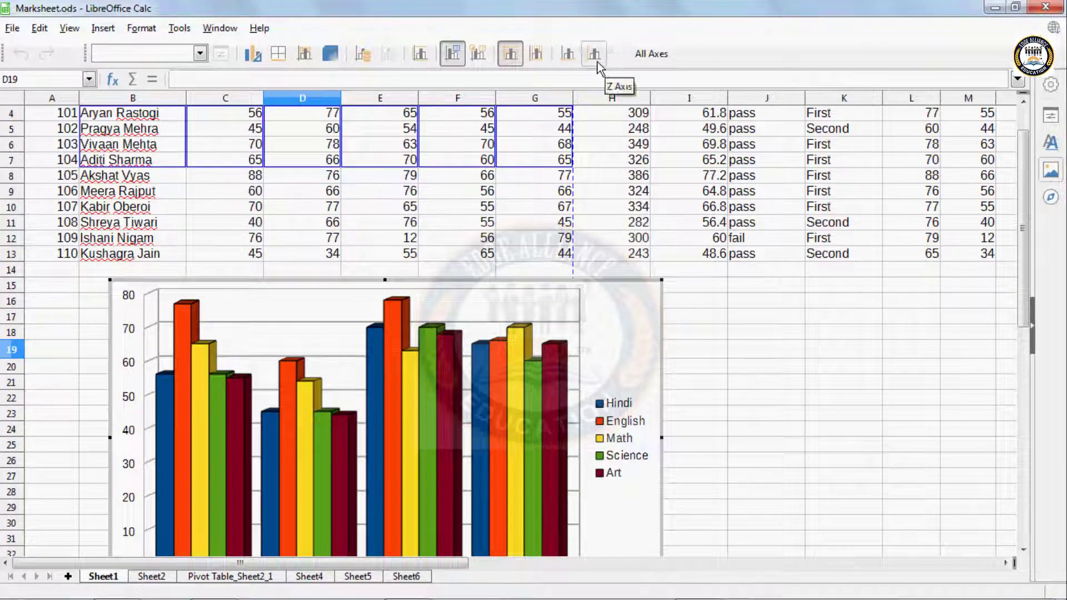
left_click(200, 53)
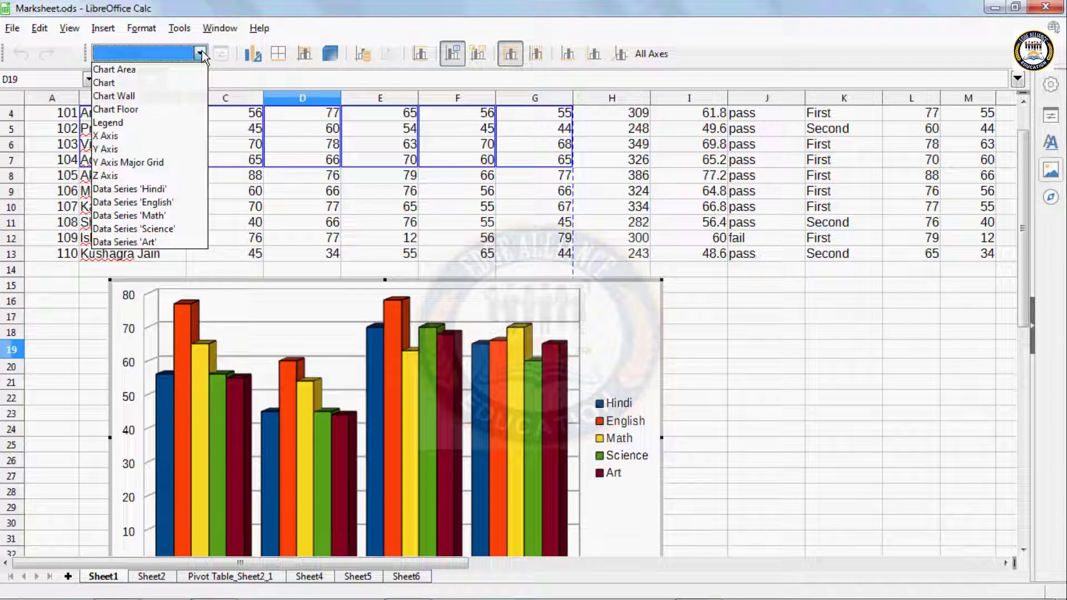
left_click(134, 68)
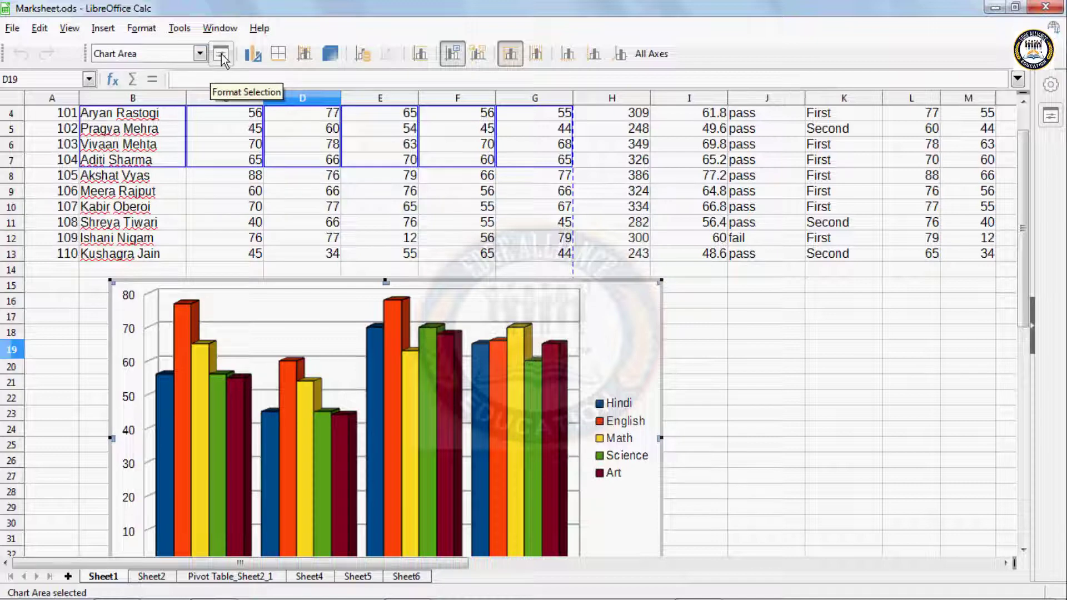
left_click(222, 54)
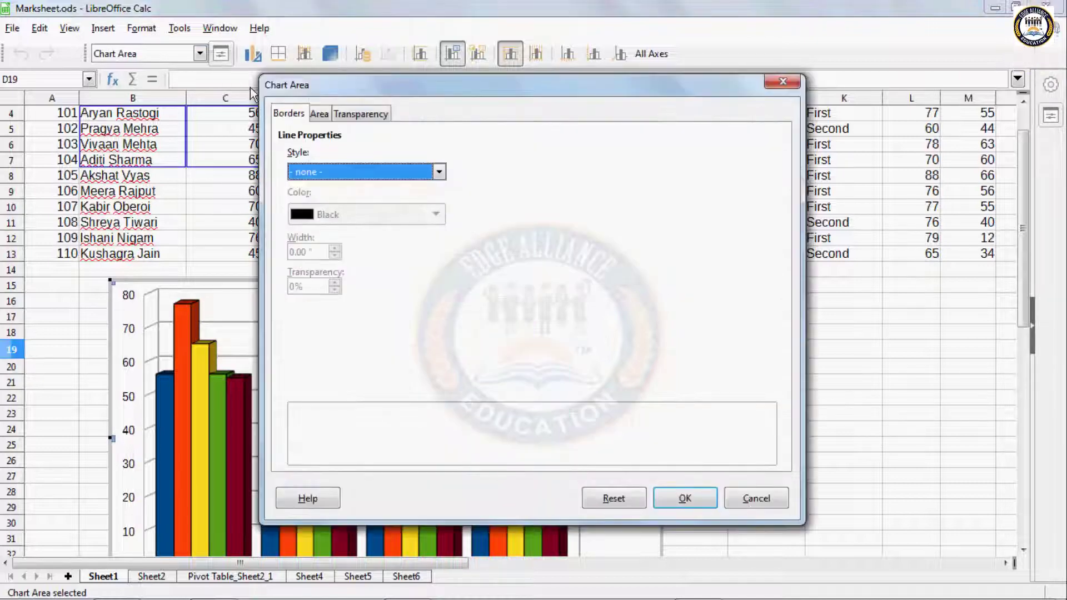
Step: Try a light blue linear gradient as the chart area fill, and preview the bitmap and pattern fills
left_click(320, 114)
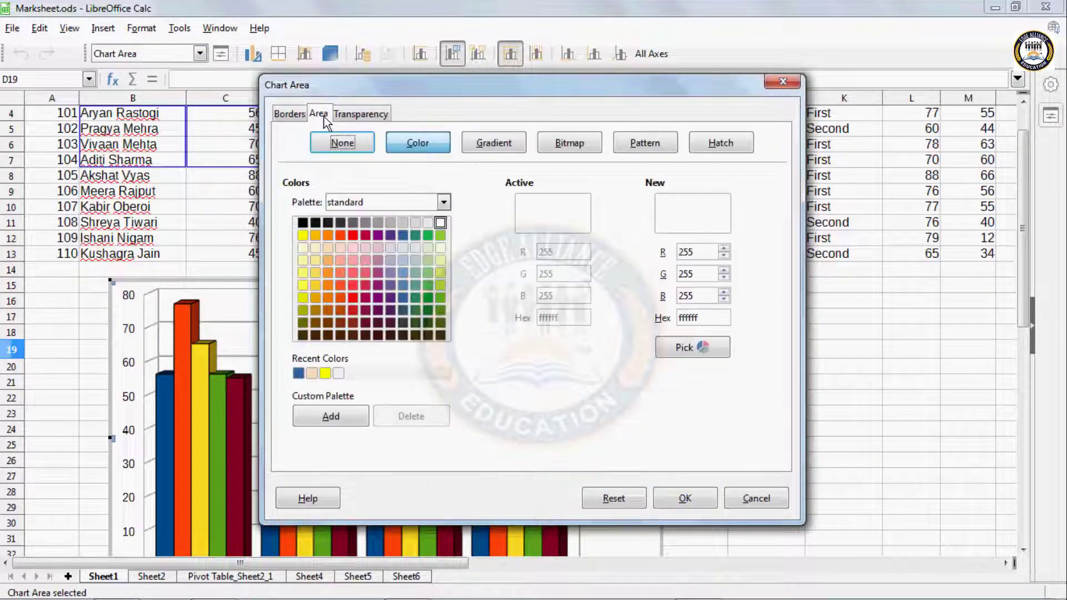
left_click(490, 145)
left_click(404, 236)
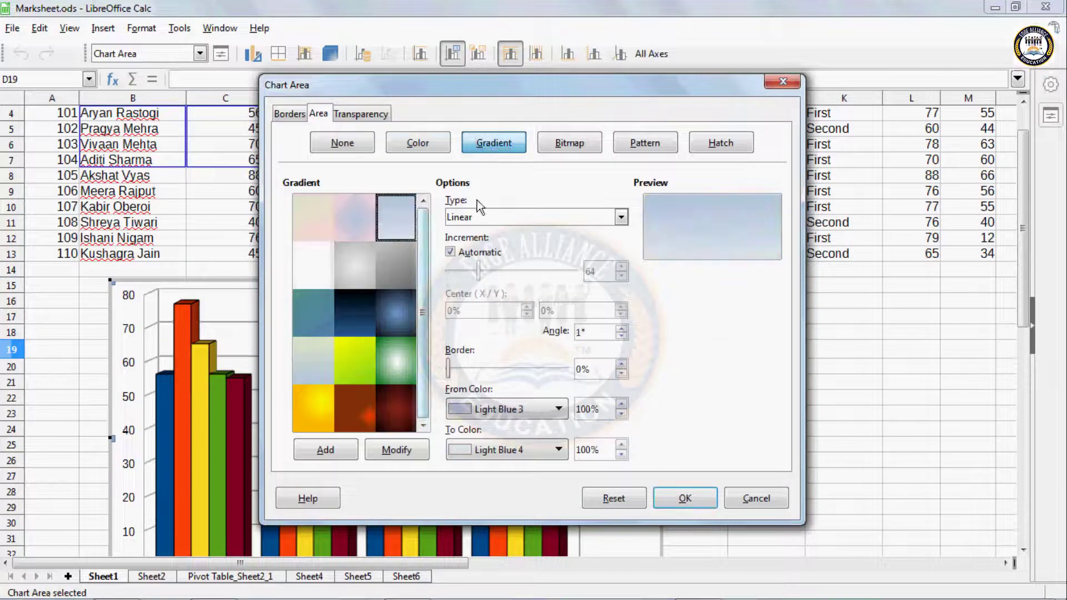
left_click(584, 149)
left_click(637, 148)
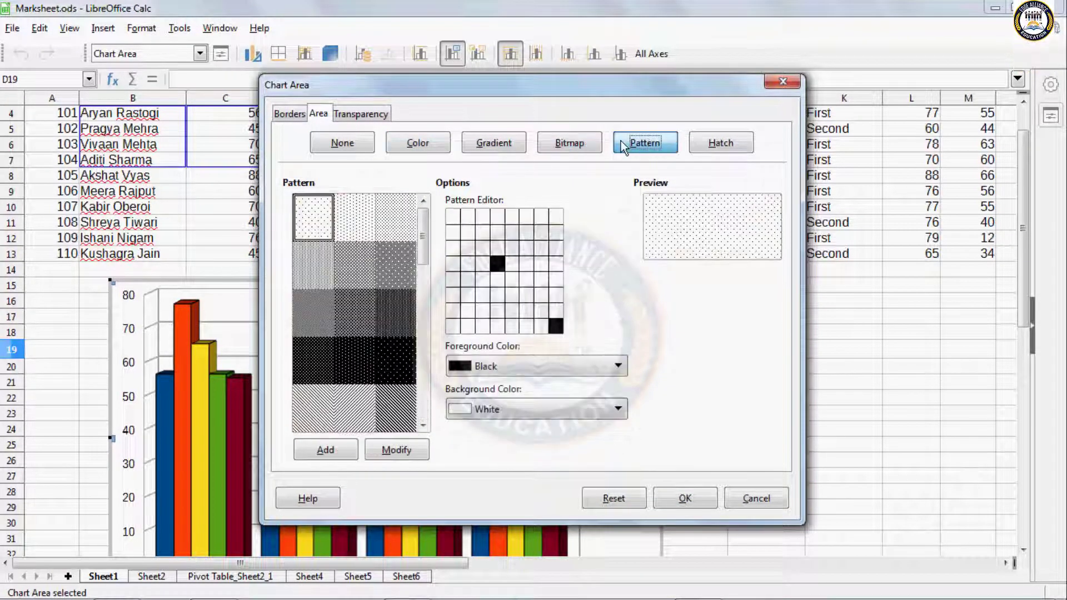
Step: Fill the chart area with the yellow-to-green gradient preset and apply it
left_click(478, 151)
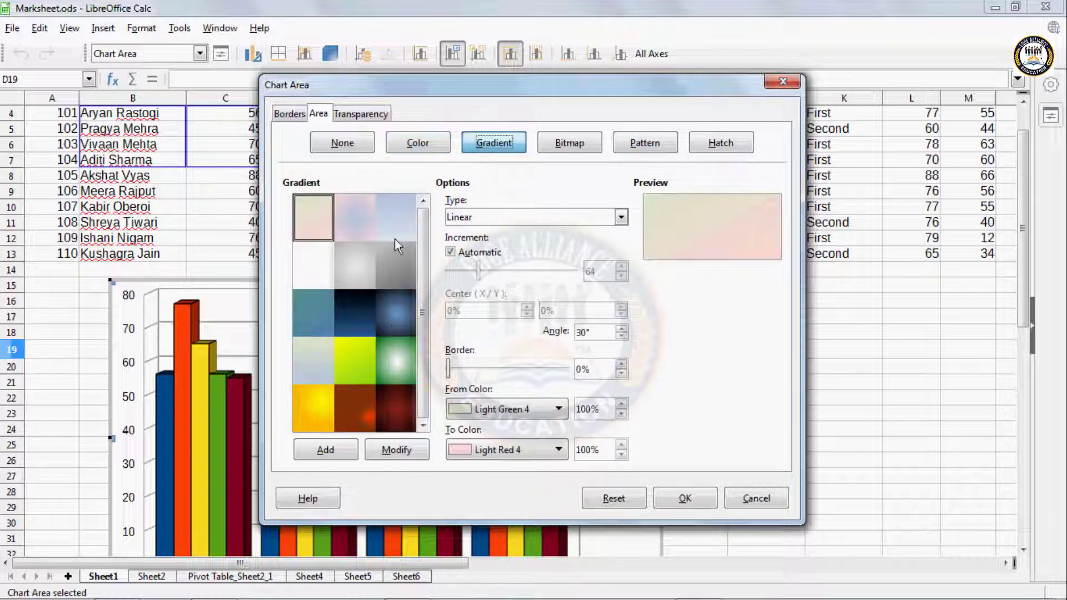
left_click(355, 370)
left_click(686, 500)
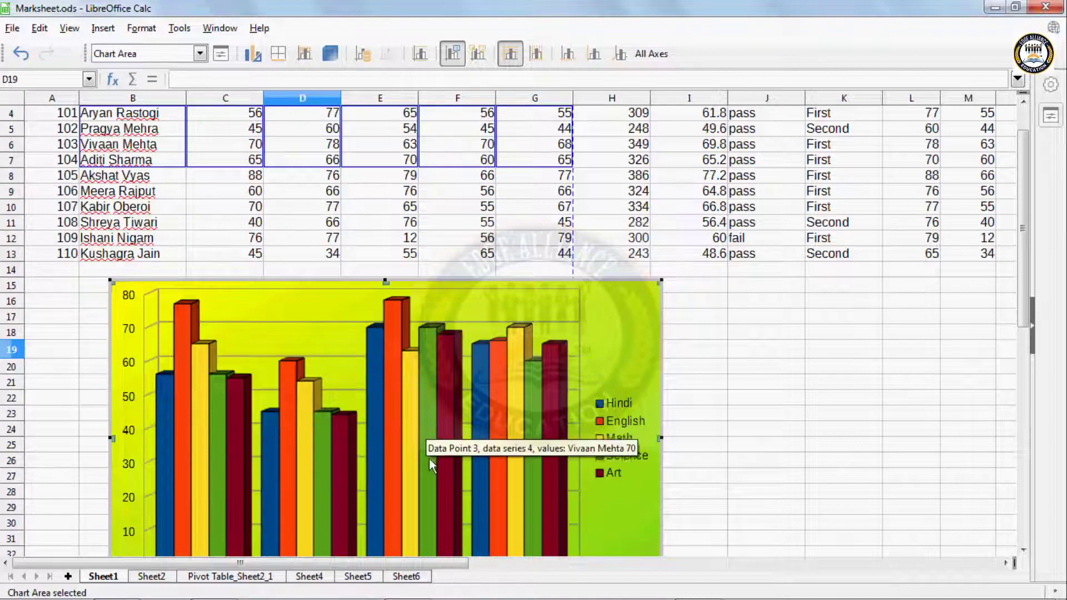
Step: Examine the chart's 3D View perspective settings, close them unchanged, and leave chart editing
left_click(336, 55)
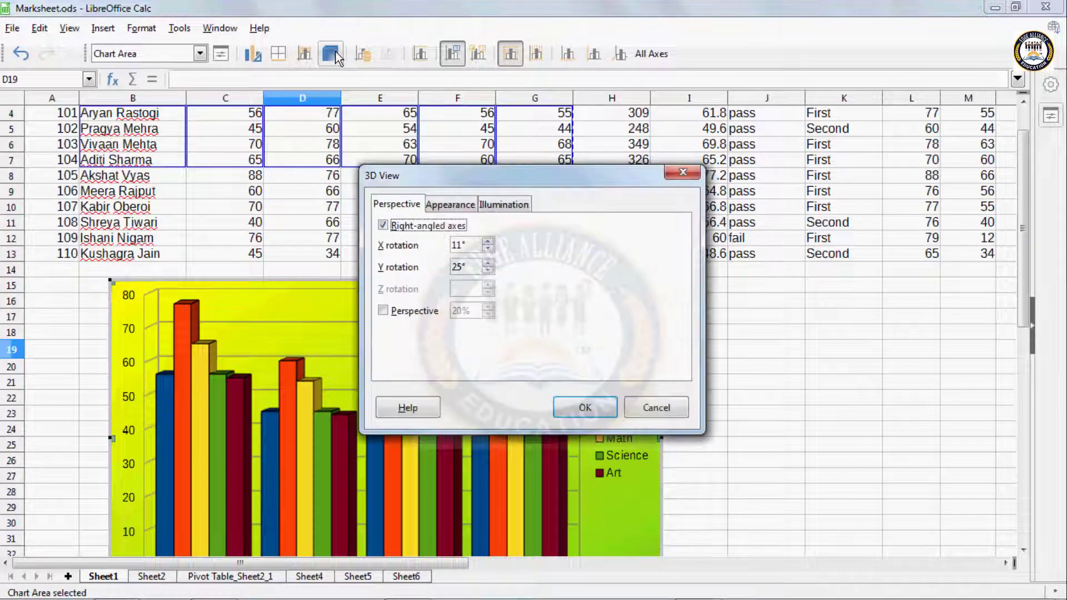
left_click(682, 173)
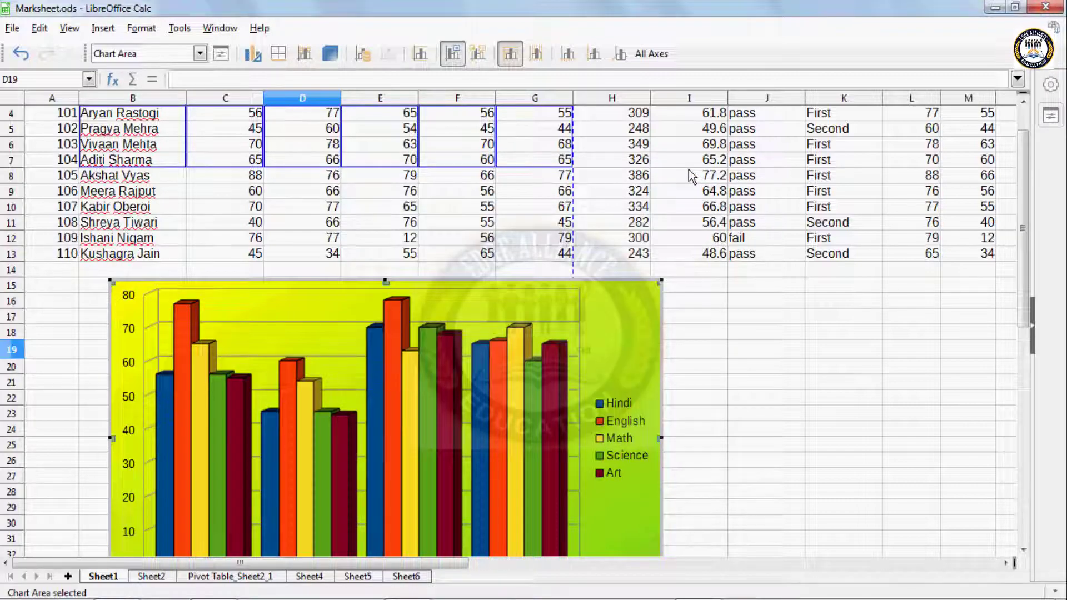
left_click(718, 367)
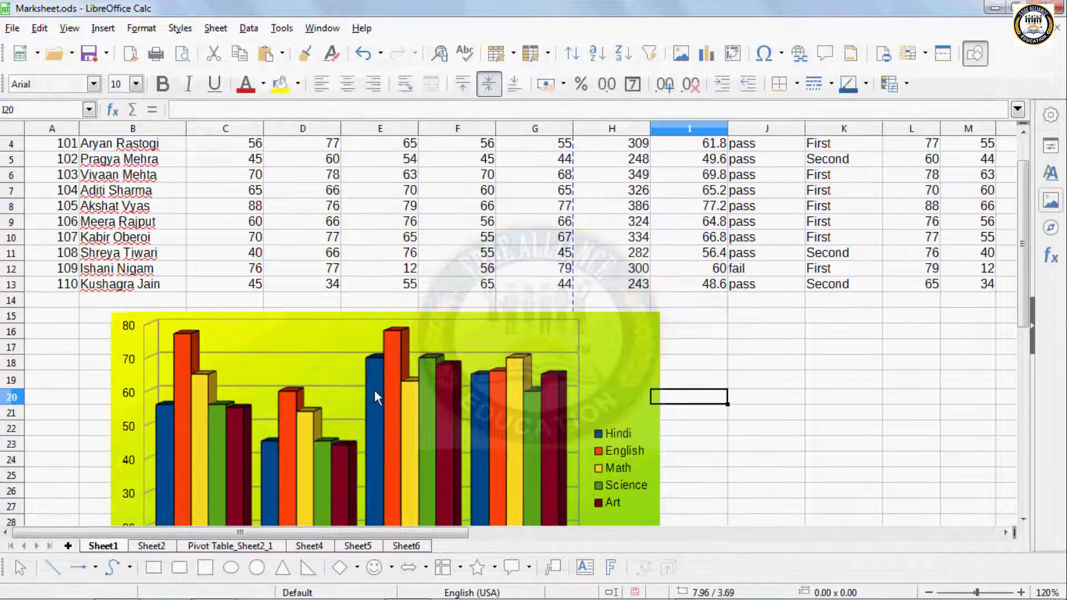
Step: Delete the chart from the marksheet and select cell D21
scroll(373, 392, "down", 3)
scroll(372, 391, "up", 2)
left_click(321, 370)
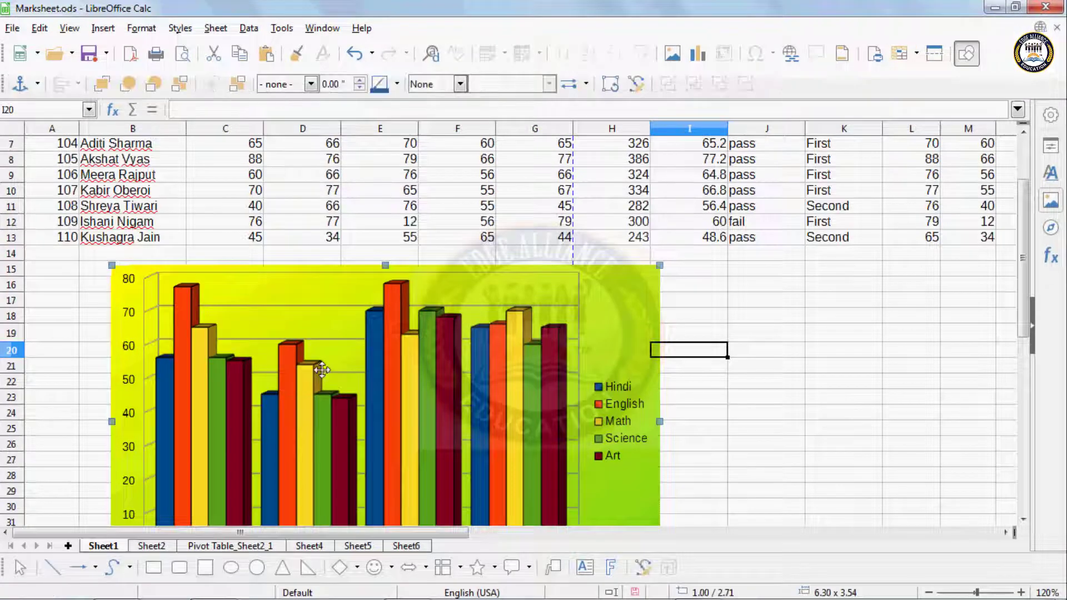
key("Delete")
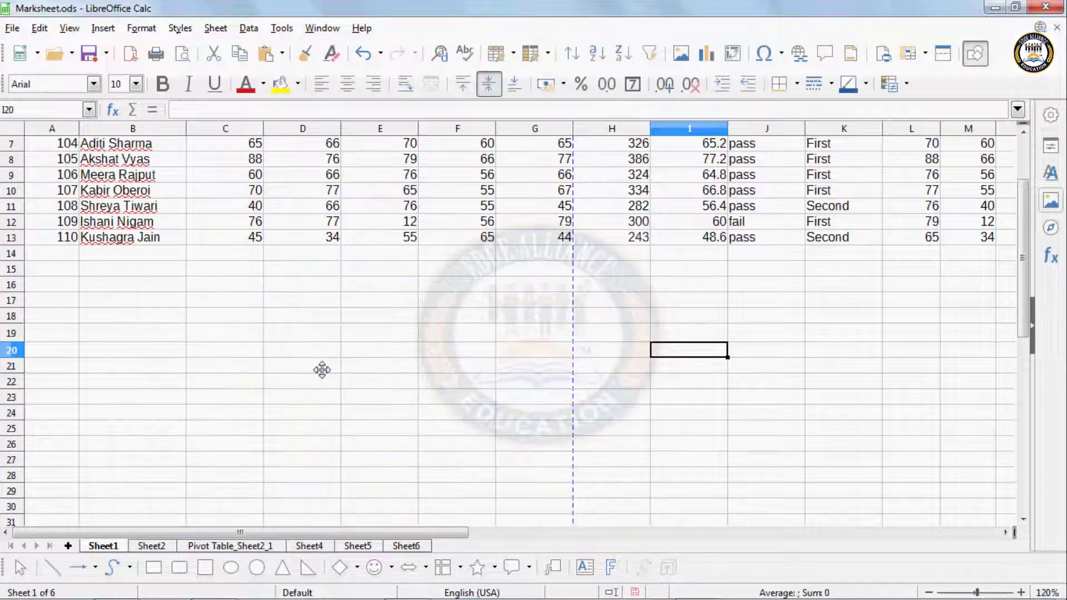
left_click(322, 369)
scroll(296, 349, "up", 2)
Step: Insert a formula object at cell D21 using the multiplication operator, with the expression <12> * <4>
left_click(102, 28)
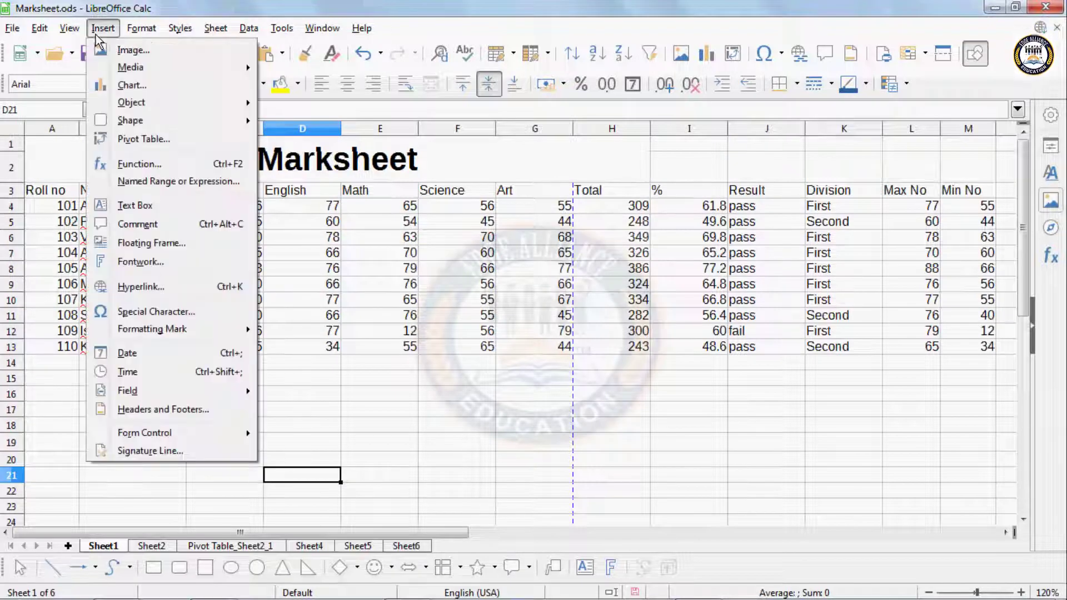
mouse_move(131, 106)
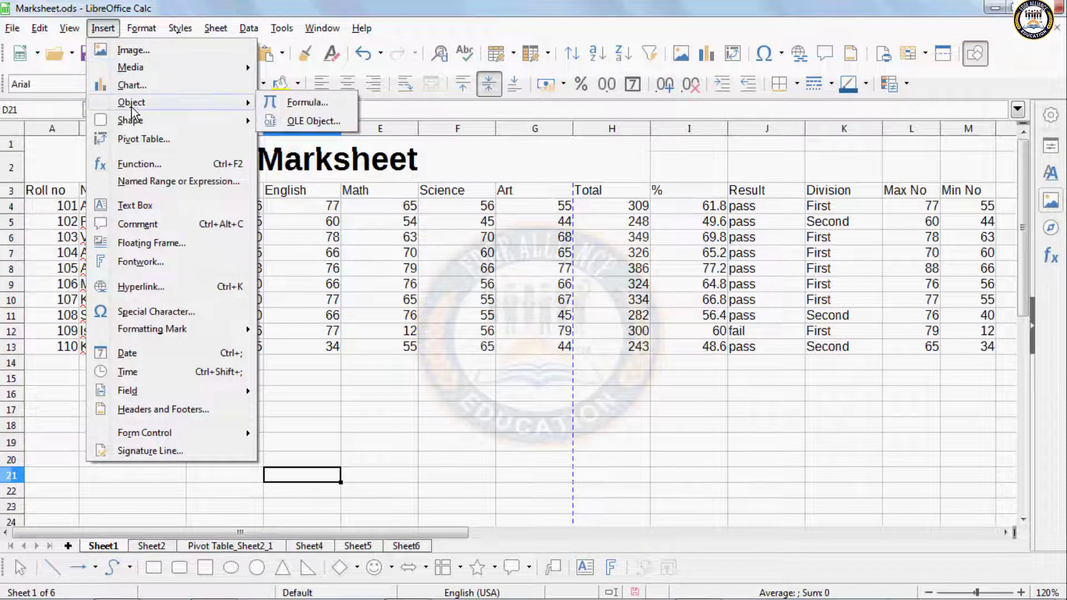
left_click(308, 106)
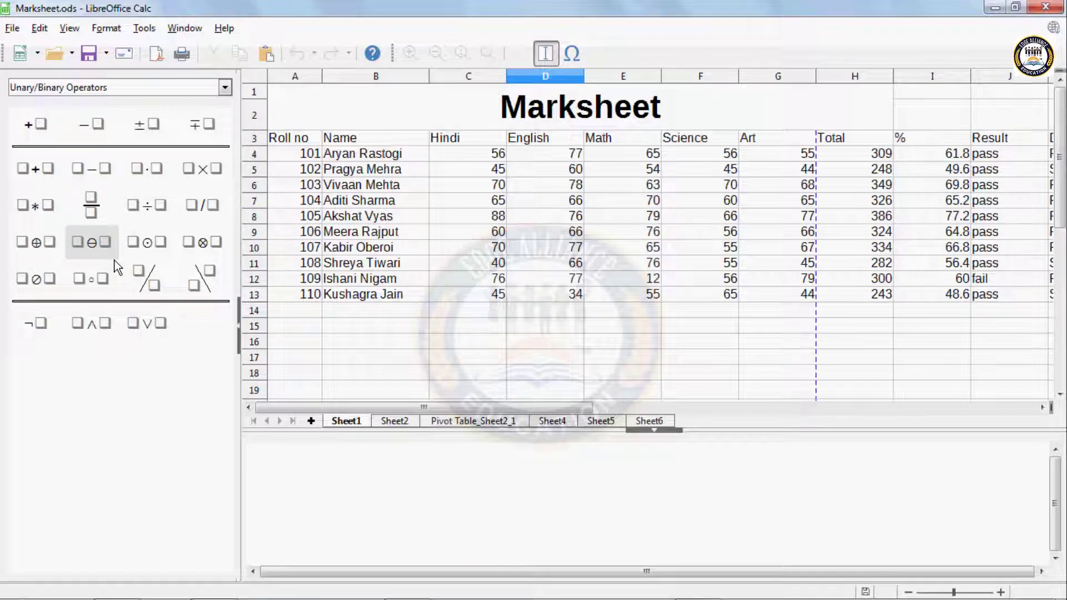
left_click(35, 210)
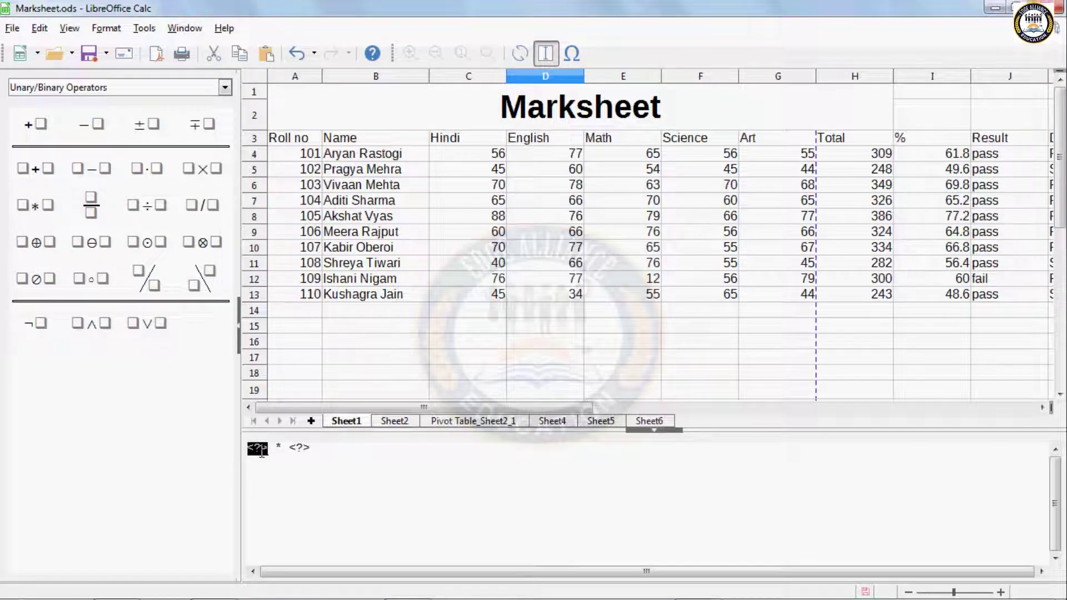
left_click(261, 452)
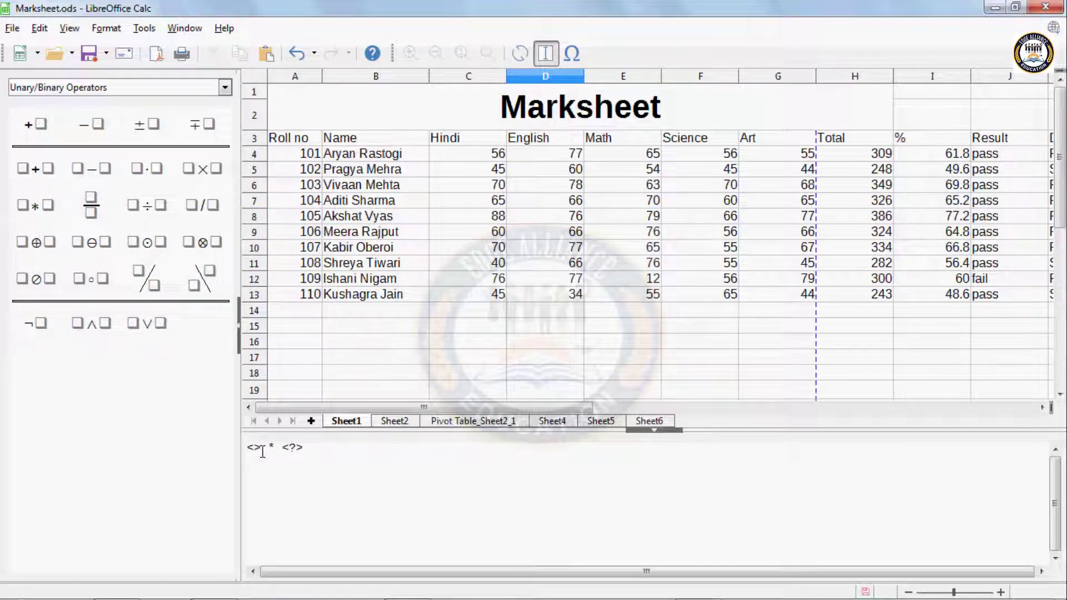
type("10")
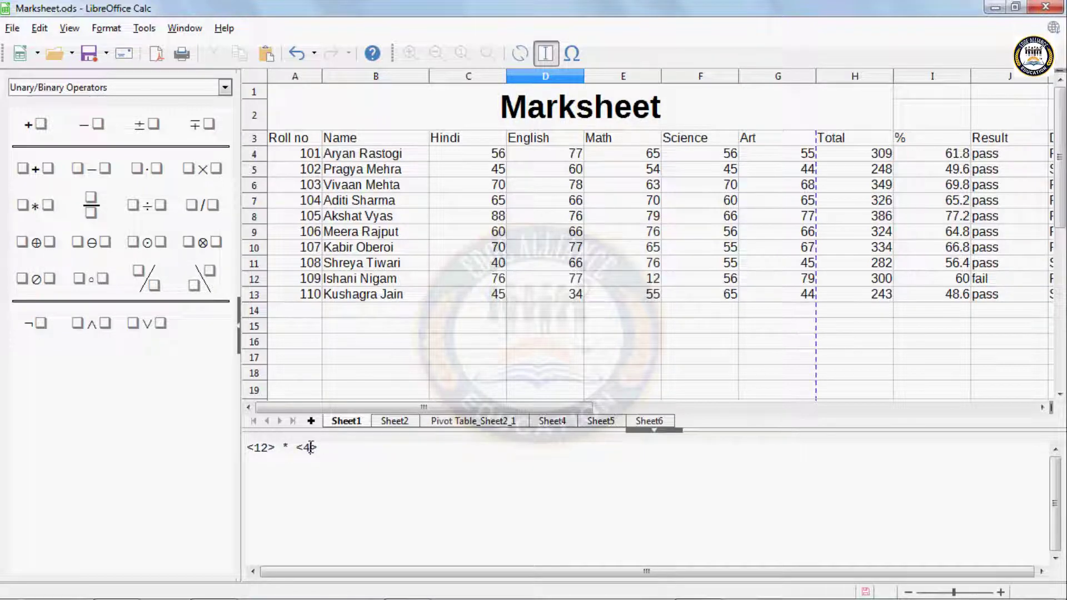
left_click(349, 384)
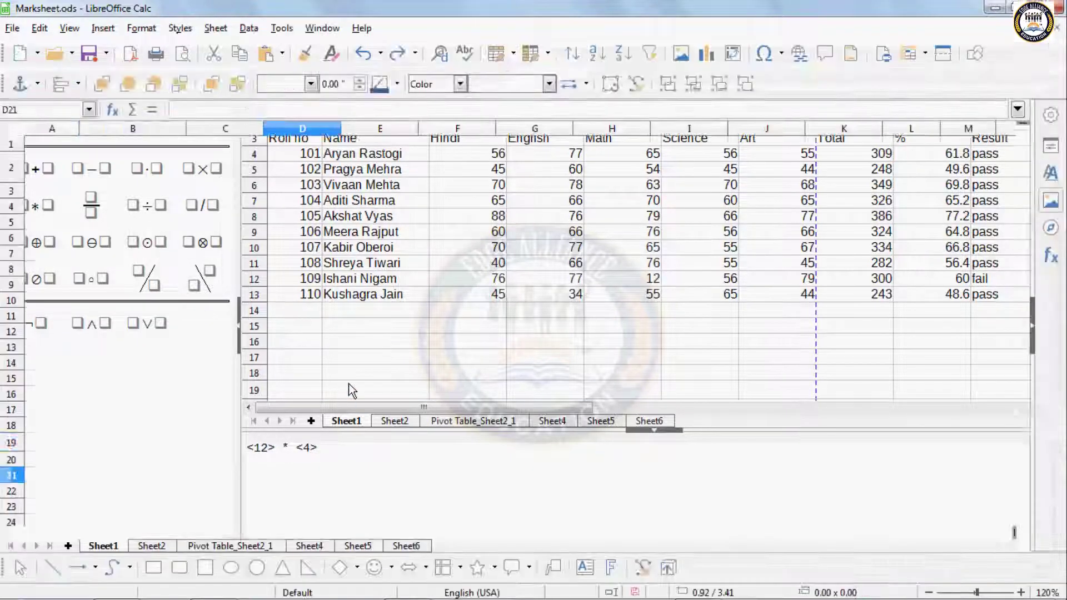
Step: Reopen the formula object, edit the part between <12> and <4>, and return to the sheet
left_click(314, 481)
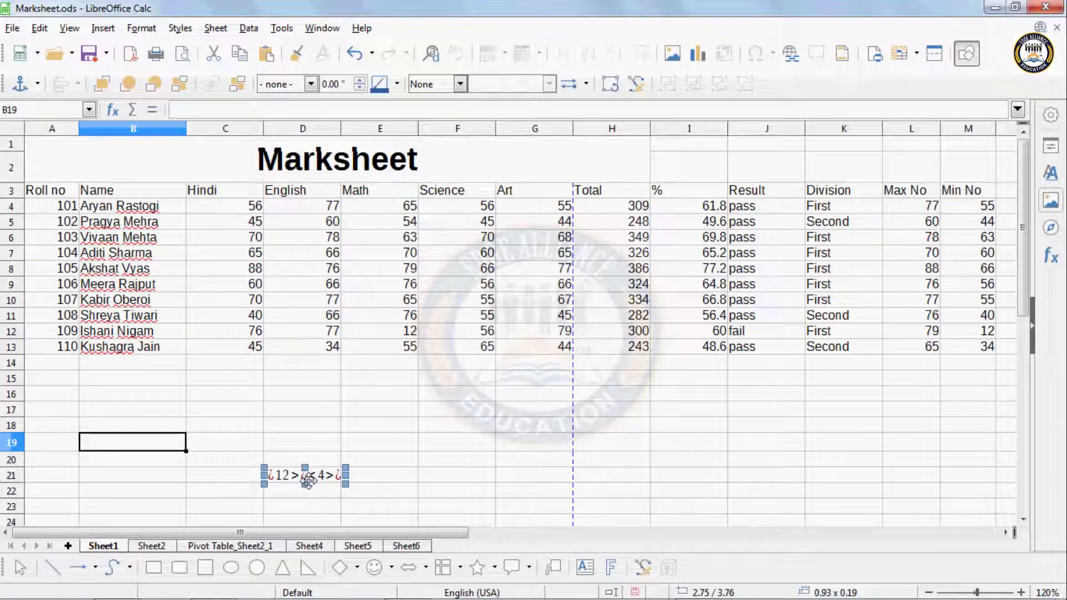
double_click(307, 475)
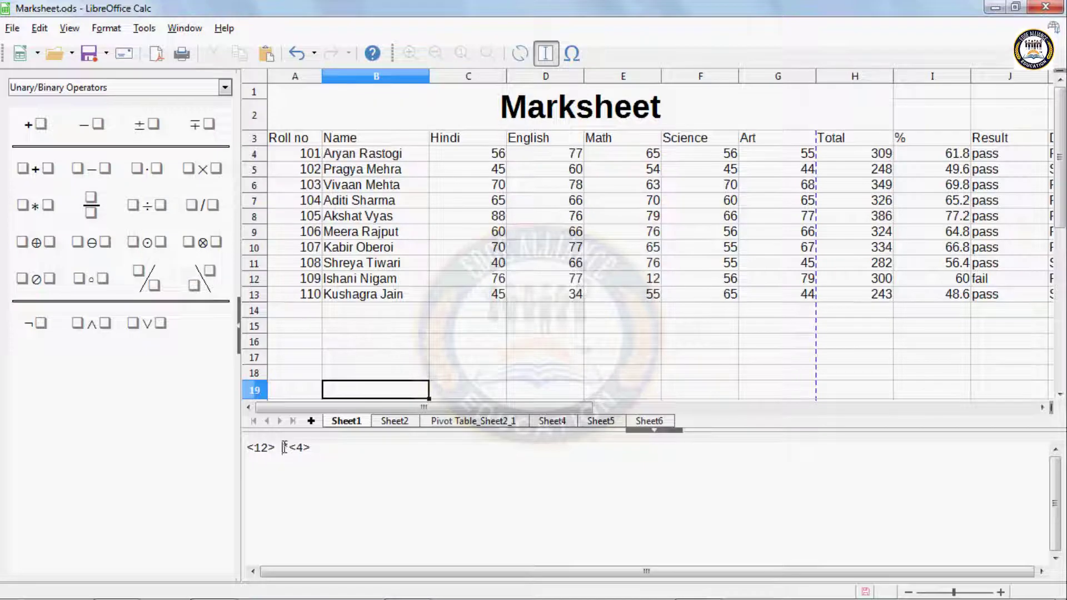
left_click(388, 366)
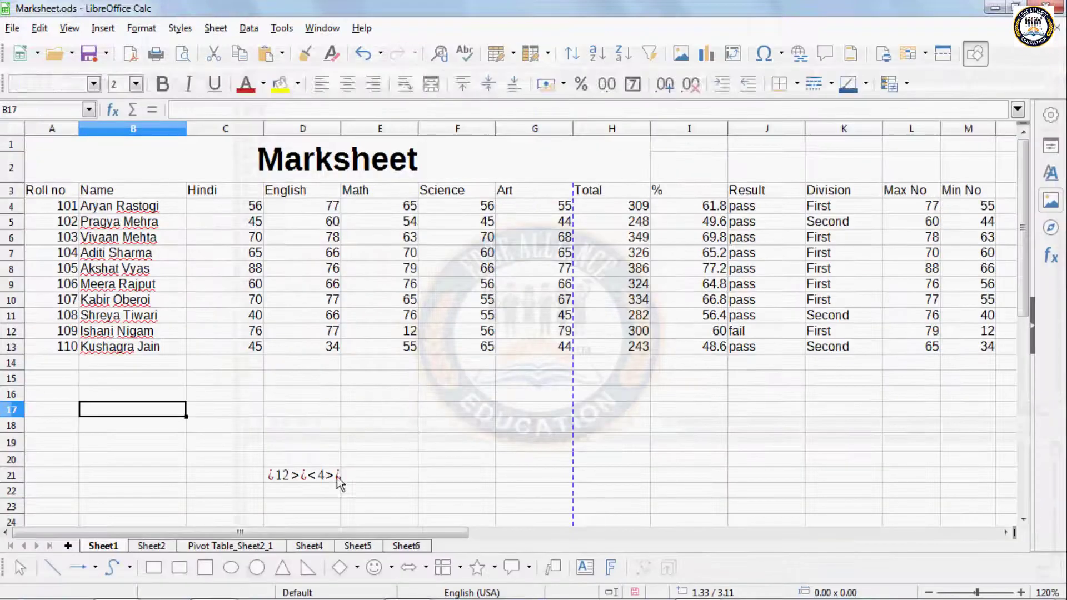
Step: Delete the formula object near cell D21 and select cell D20
left_click(331, 482)
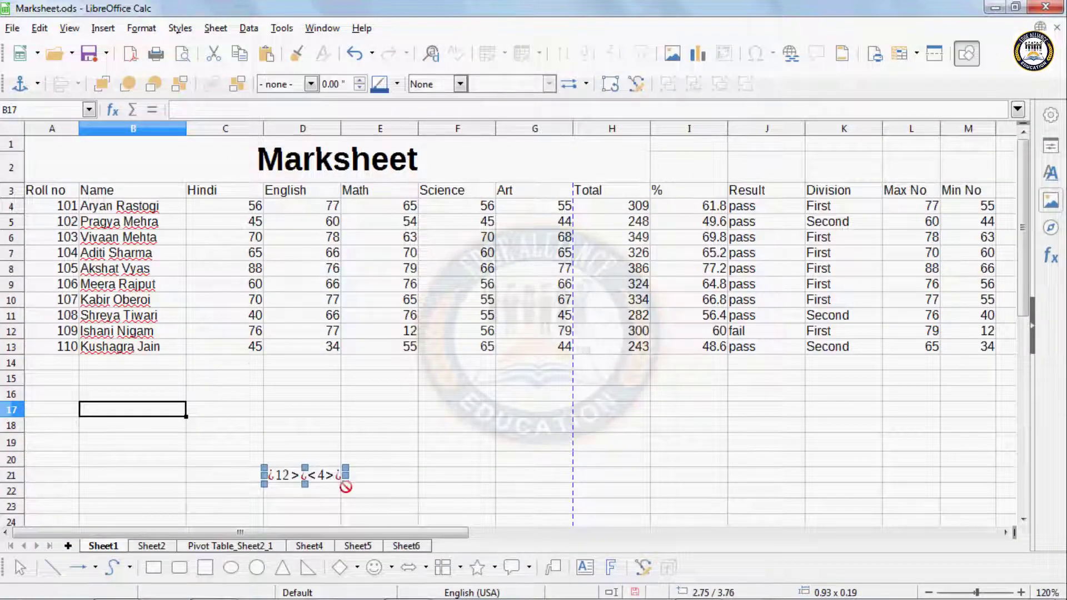
key("Delete")
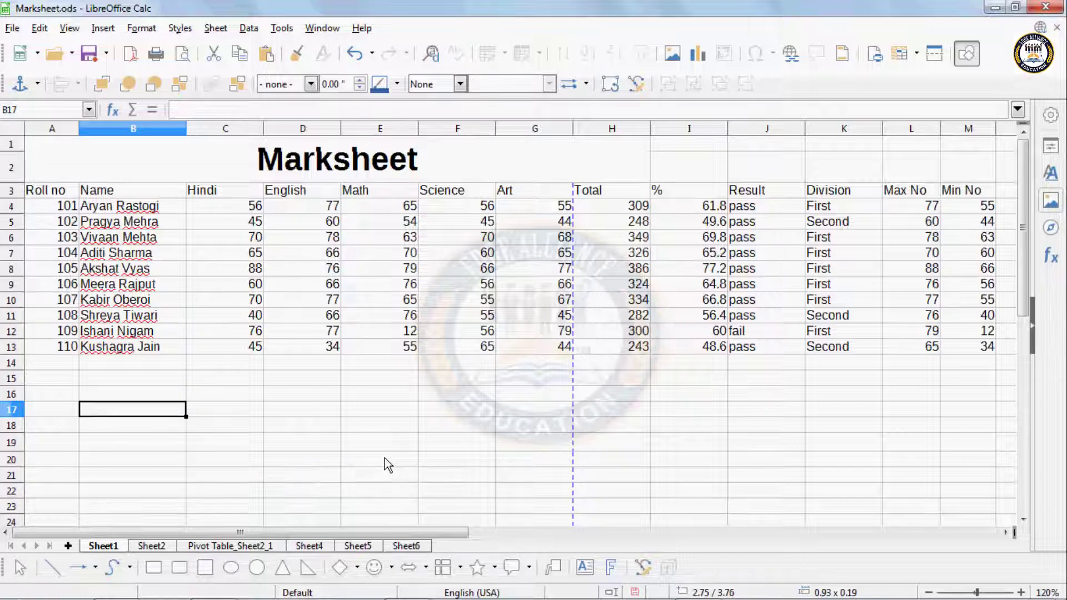
left_click(275, 459)
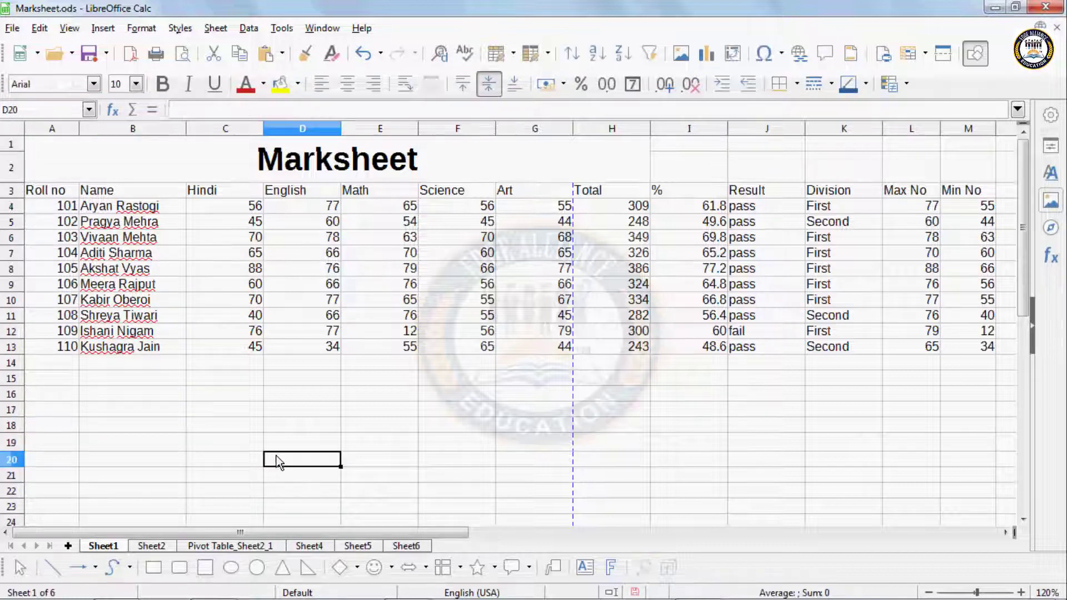
Step: Insert a new OLE object of type LibreOffice 6.2 Drawing at cell D20
left_click(112, 29)
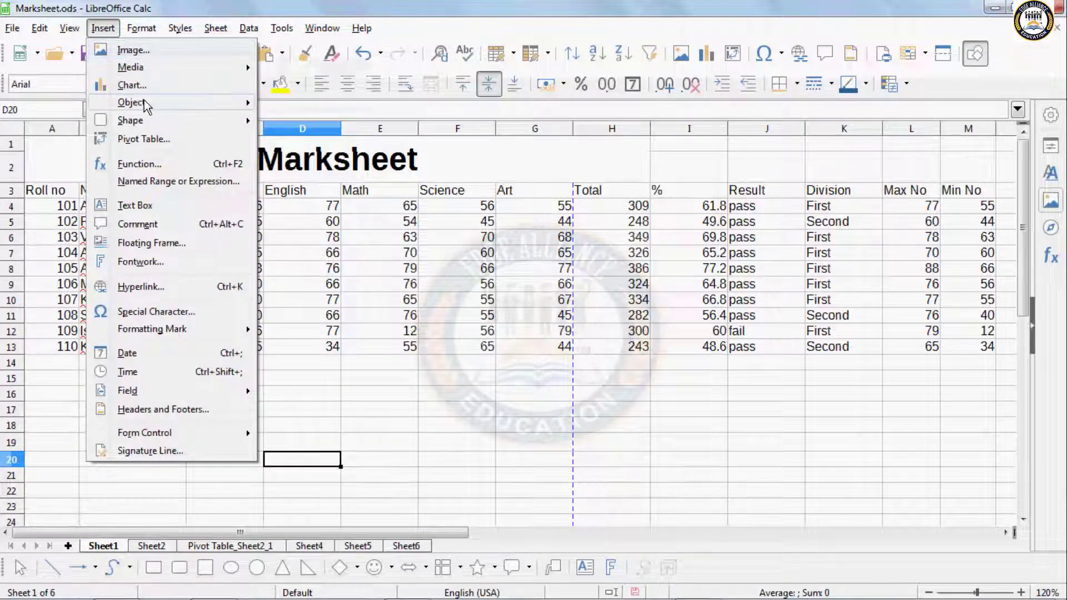
mouse_move(145, 104)
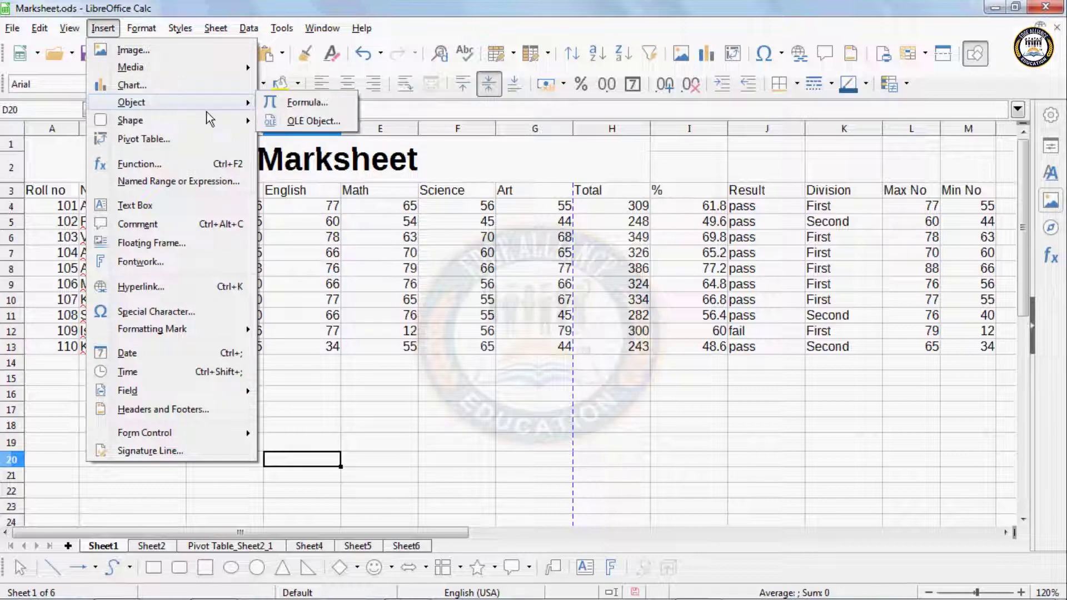
left_click(295, 123)
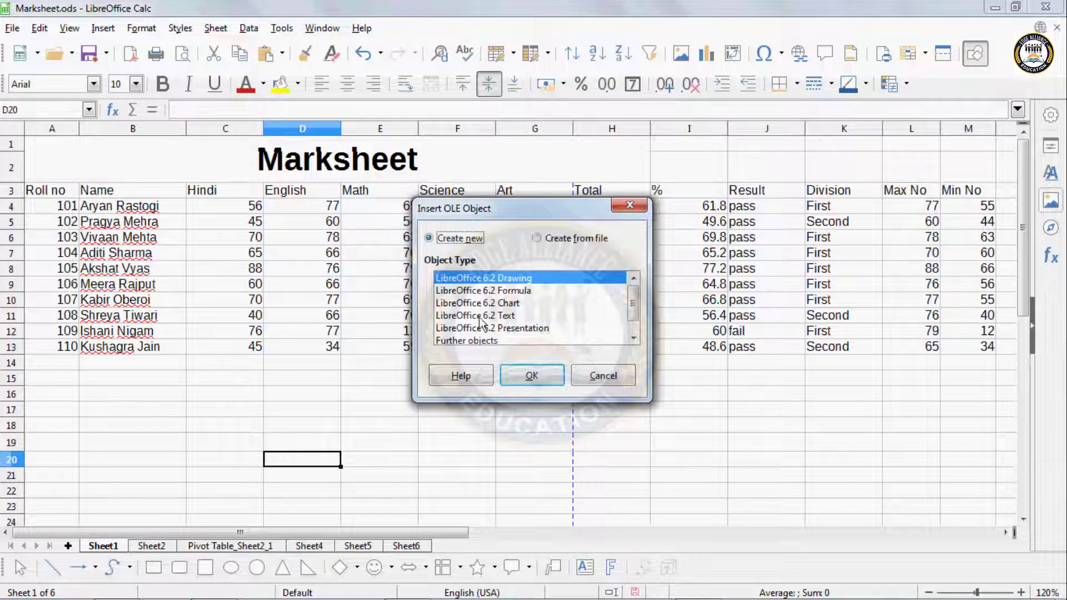
left_click(512, 291)
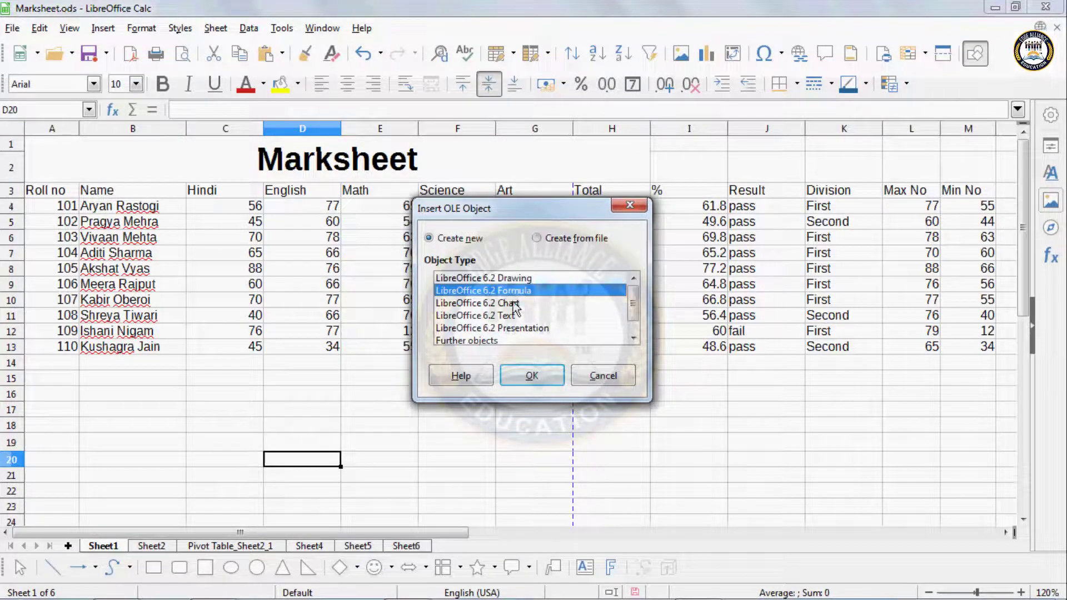
left_click(514, 303)
left_click(510, 282)
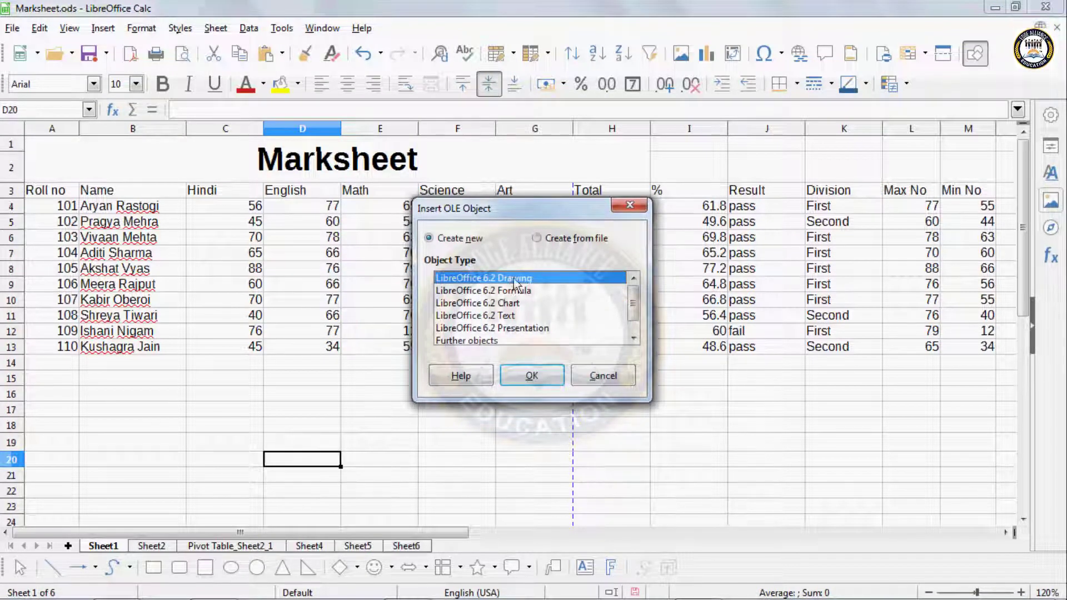
left_click(531, 373)
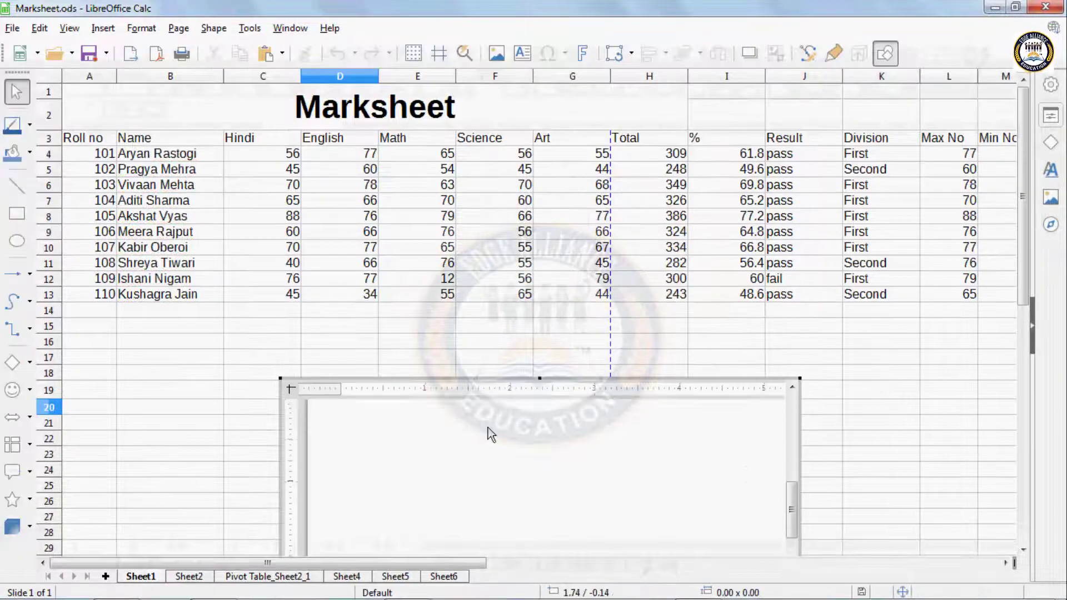
Step: Draw a rectangle about 3.30 × 2.45 in the embedded drawing and give it a yellow outline
scroll(202, 460, "down", 4)
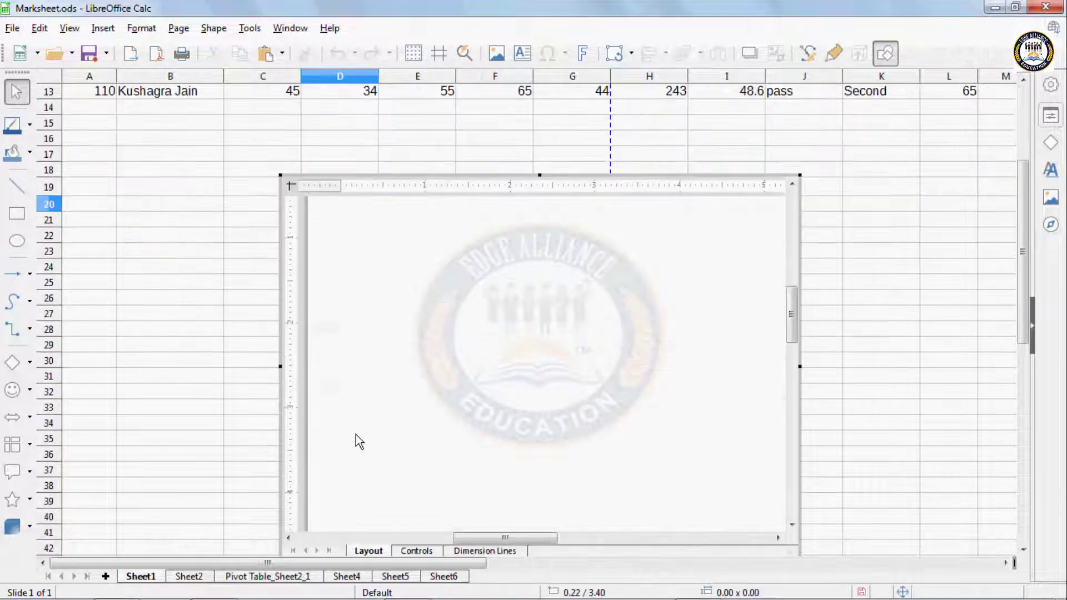
left_click(17, 213)
left_click_drag(379, 248, 660, 456)
left_click(30, 125)
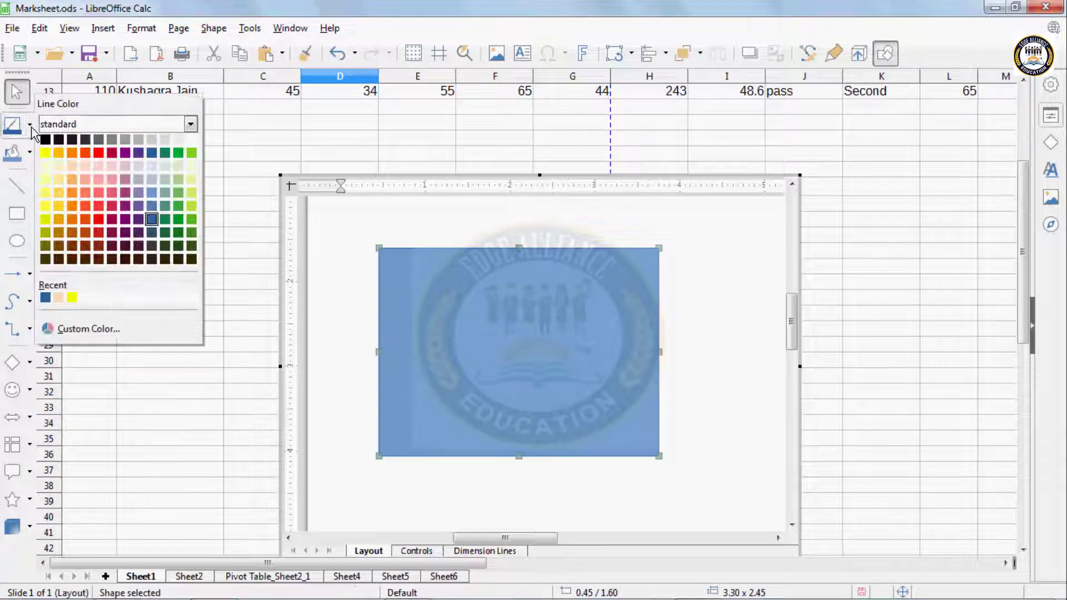
left_click(45, 153)
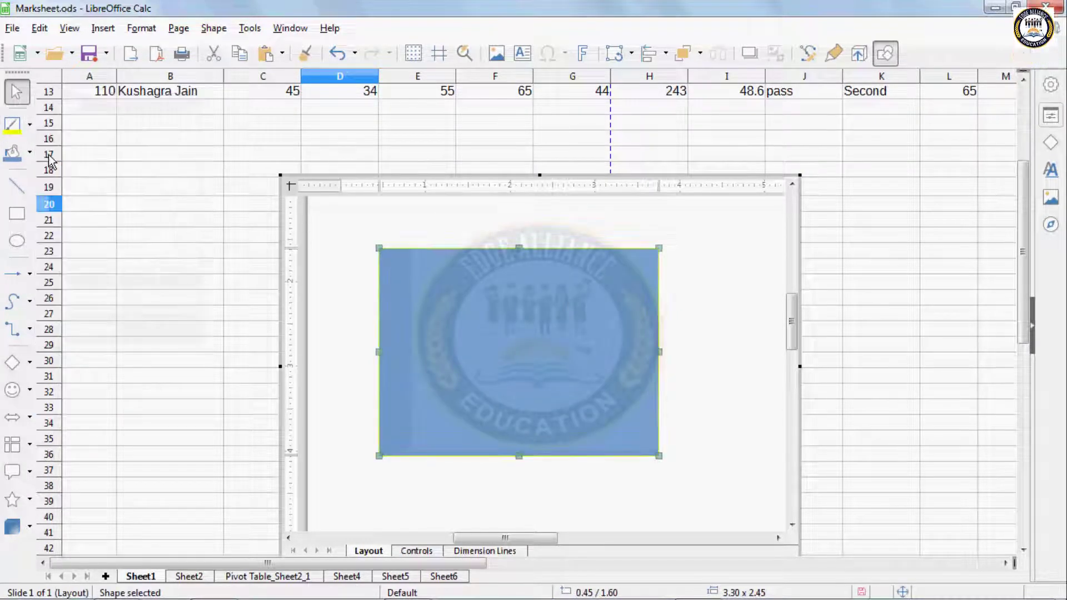
Step: Draw a 3D sphere about 2.15 × 2.15 and move it onto the middle of the rectangle
left_click(30, 527)
left_click(50, 526)
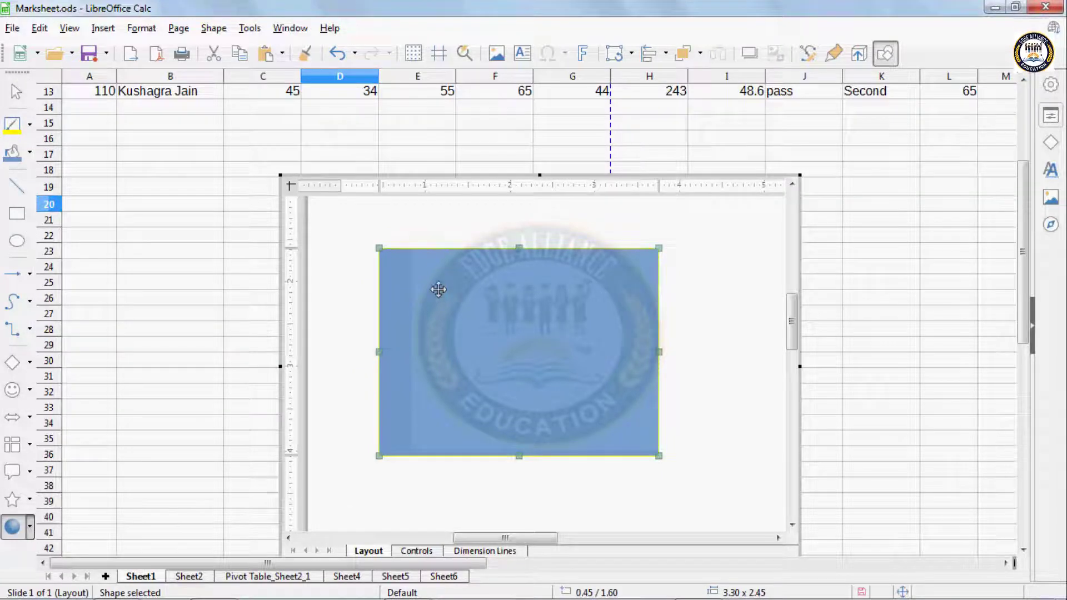
left_click_drag(743, 414, 561, 230)
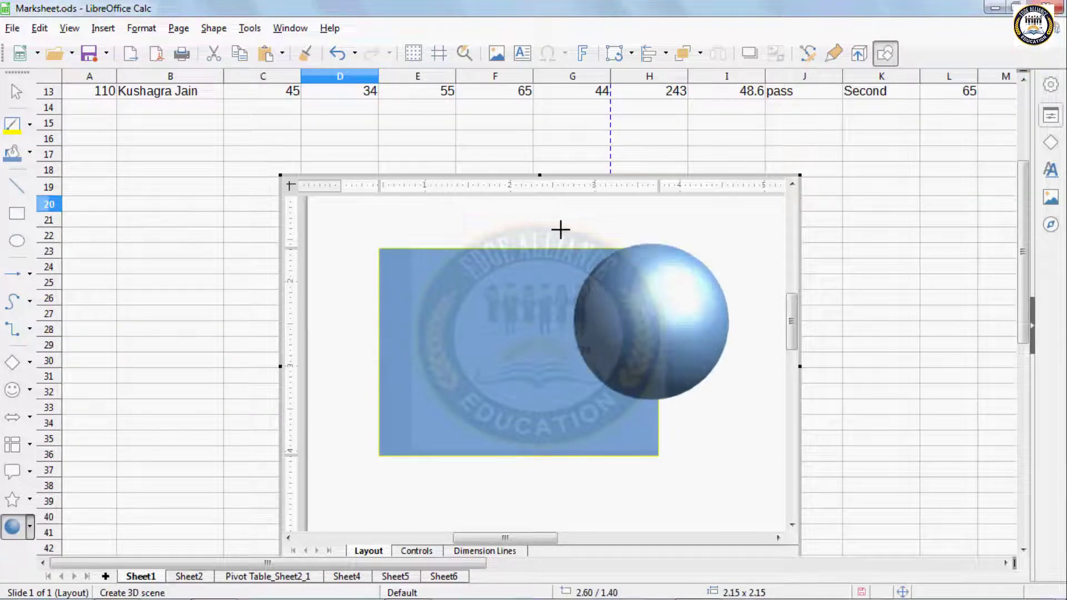
left_click_drag(666, 333, 523, 356)
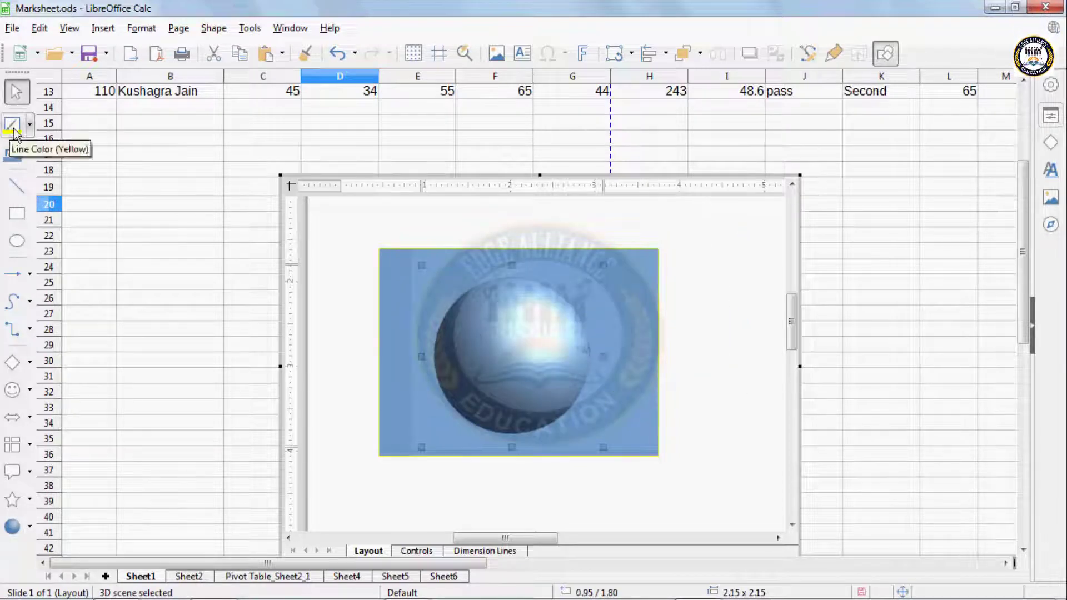
Step: Fill the sphere with orange and the rectangle with dark blue, and return to the sheet
left_click(29, 153)
left_click(62, 181)
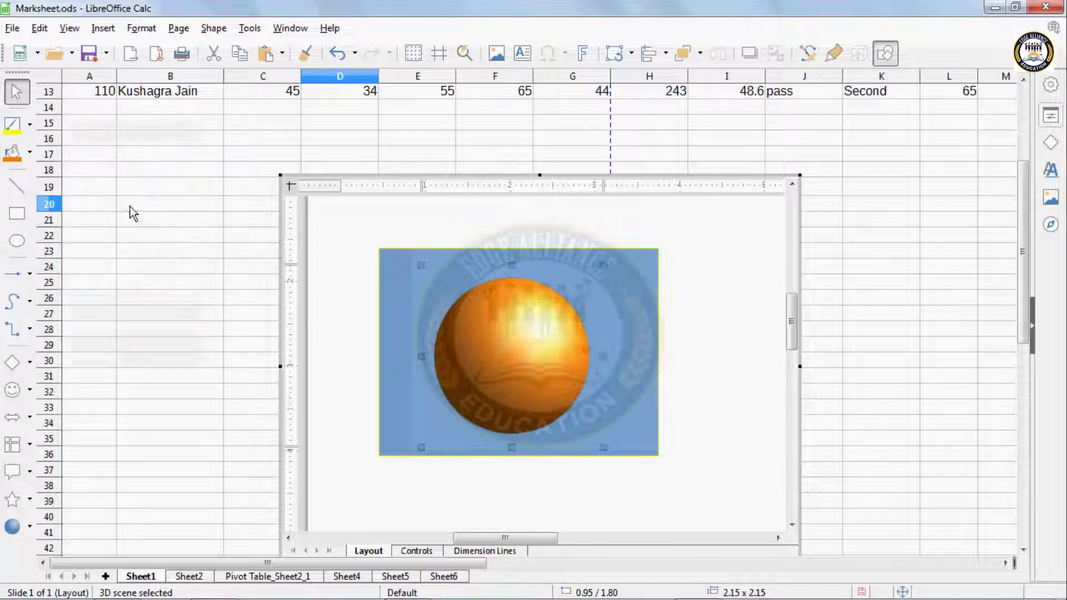
left_click(401, 253)
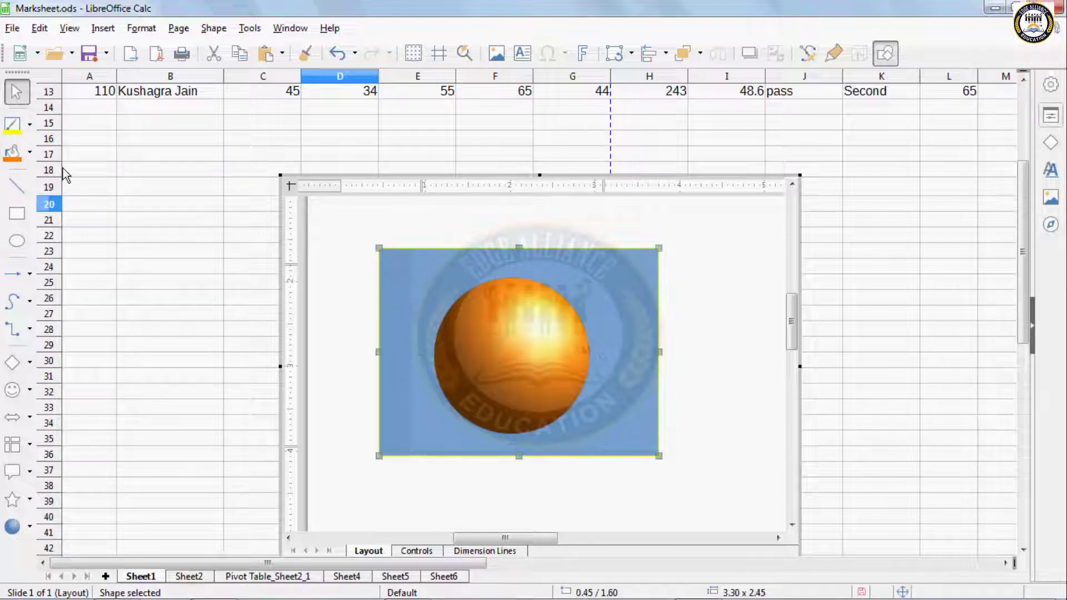
left_click(29, 153)
left_click(152, 260)
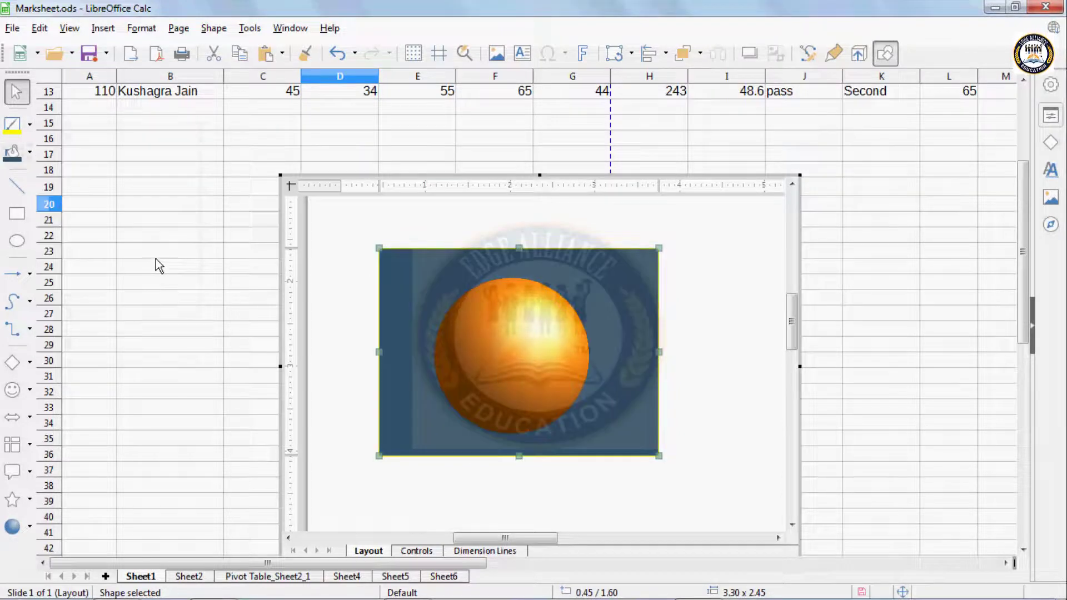
left_click(324, 300)
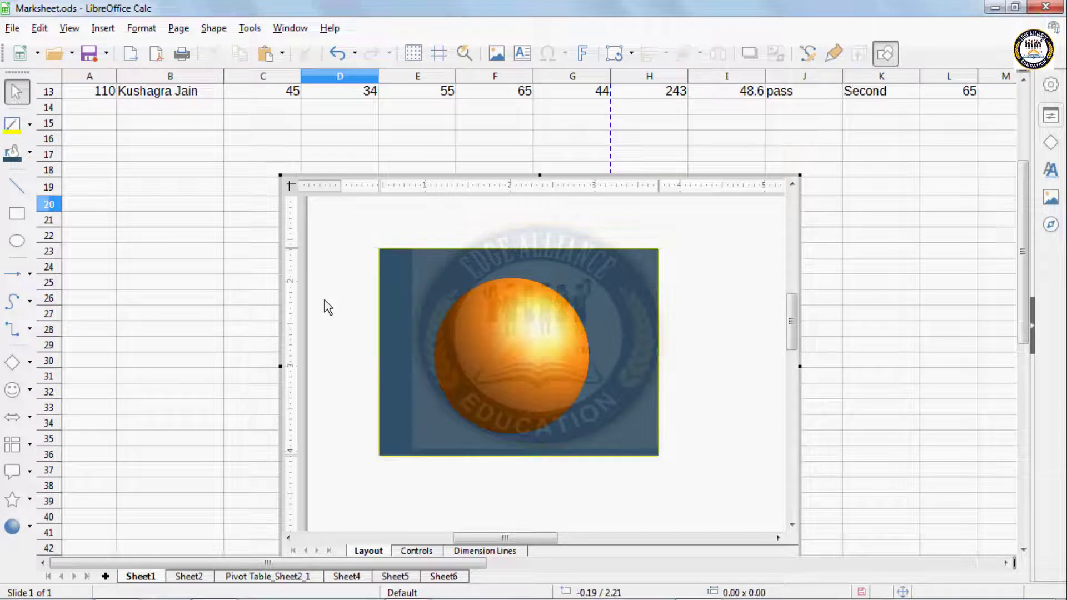
left_click(168, 260)
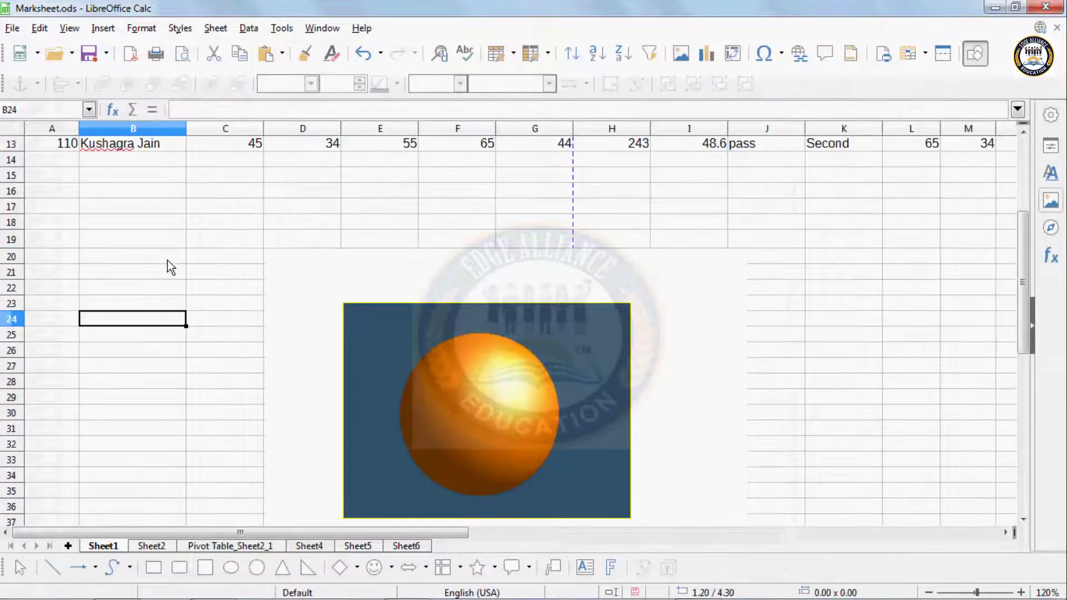
Step: Shrink the drawing object to about 3.1 × 2.2 and move it over columns B to E, below row 18
left_click_drag(543, 460, 527, 407)
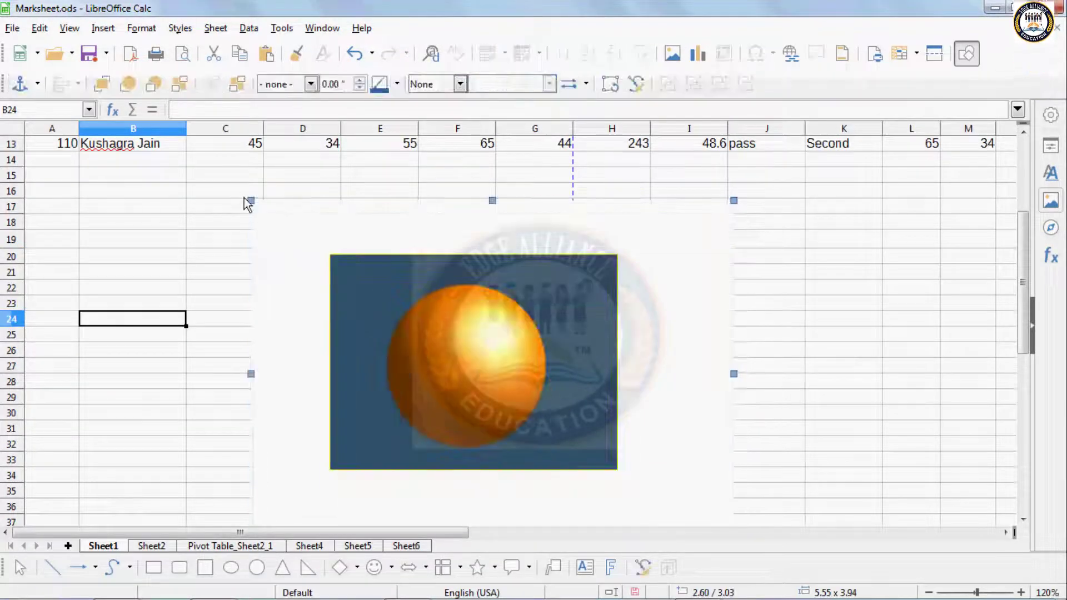
left_click_drag(251, 200, 425, 369)
left_click_drag(608, 452, 426, 317)
left_click_drag(556, 414, 515, 382)
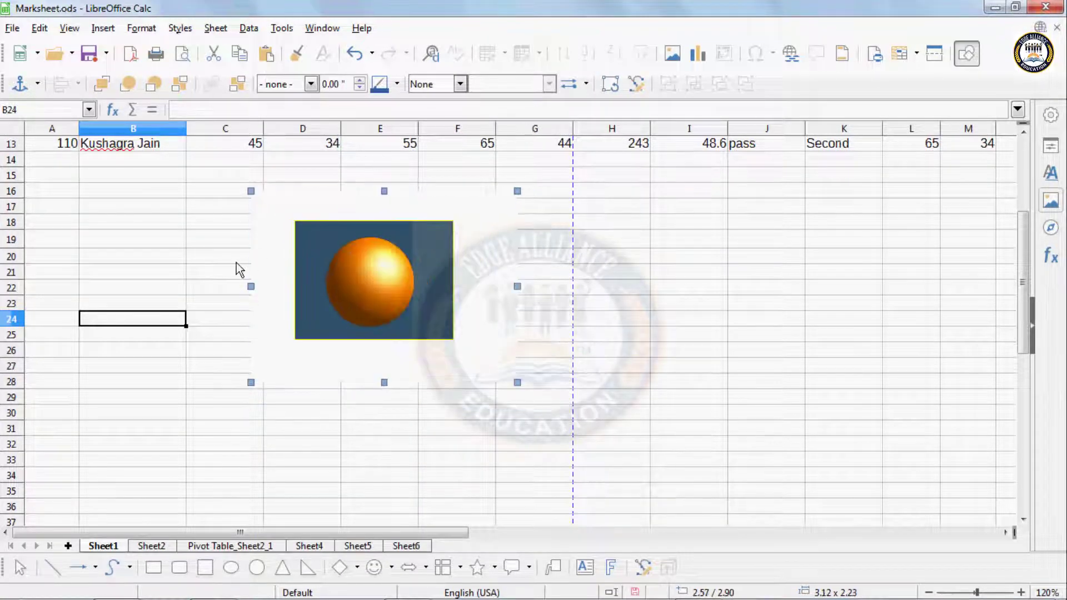
left_click_drag(357, 276, 238, 327)
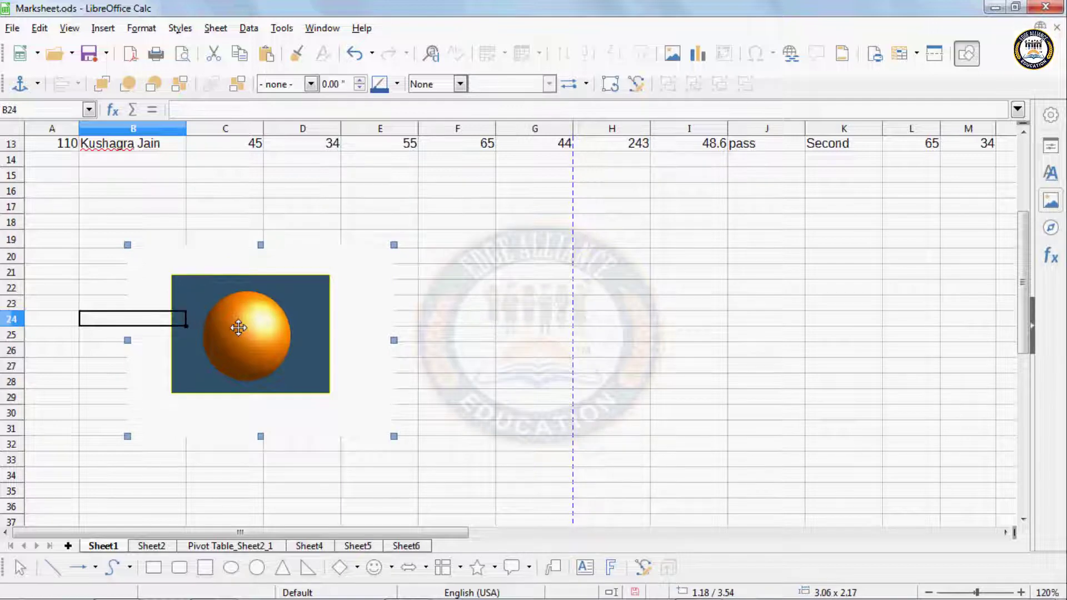
Step: Delete the drawing object and switch to Sheet6
key("Delete")
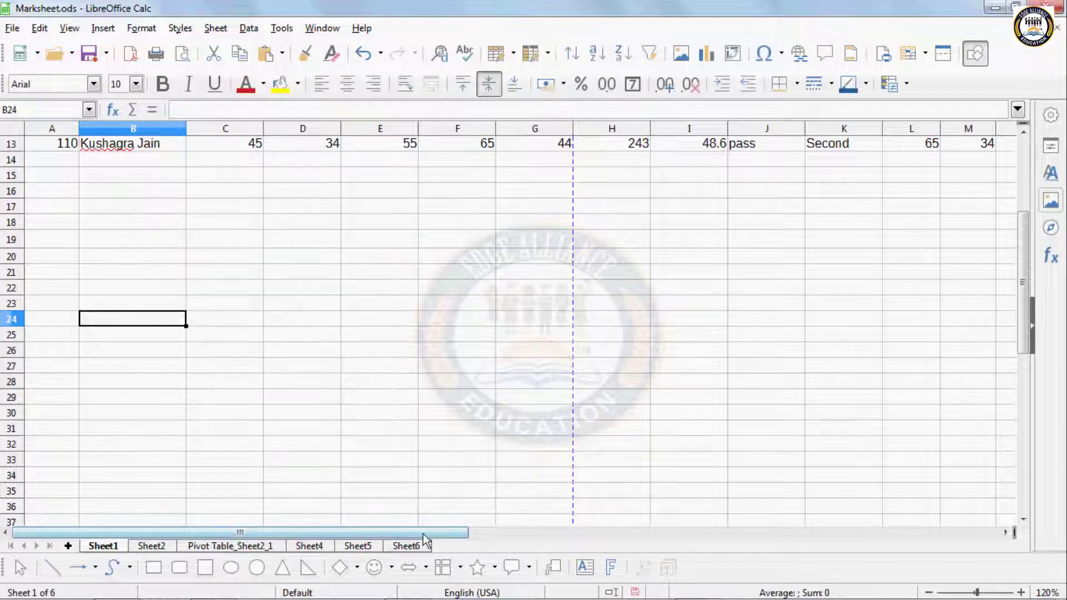
left_click(408, 546)
Step: Set up an OLE object created from file on Sheet6, using a1.txt from the Documents library as its source
left_click(103, 28)
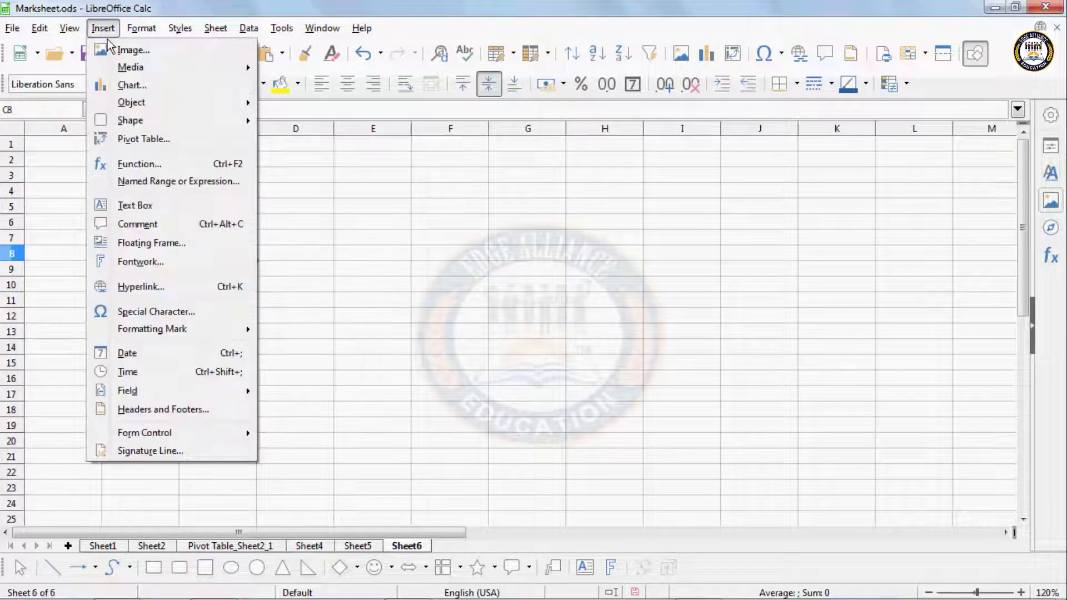
mouse_move(143, 108)
left_click(303, 121)
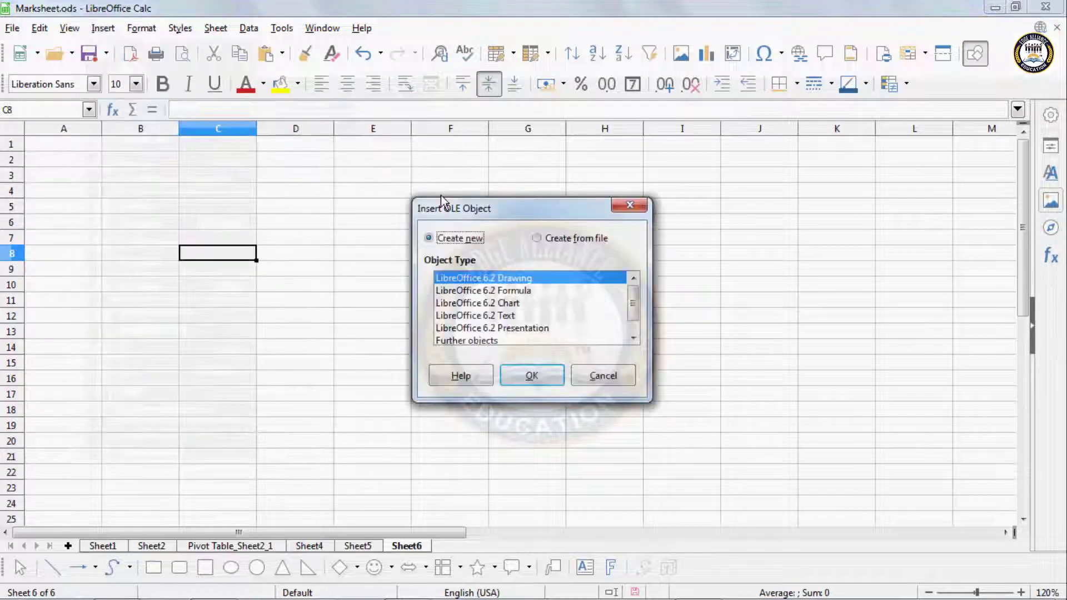
left_click(537, 238)
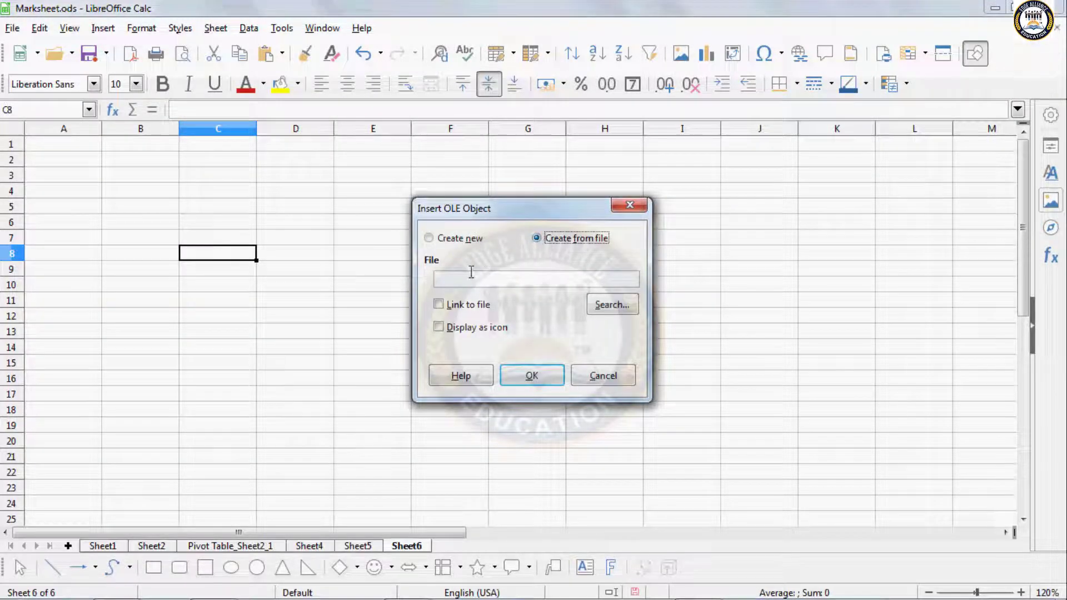
left_click(456, 280)
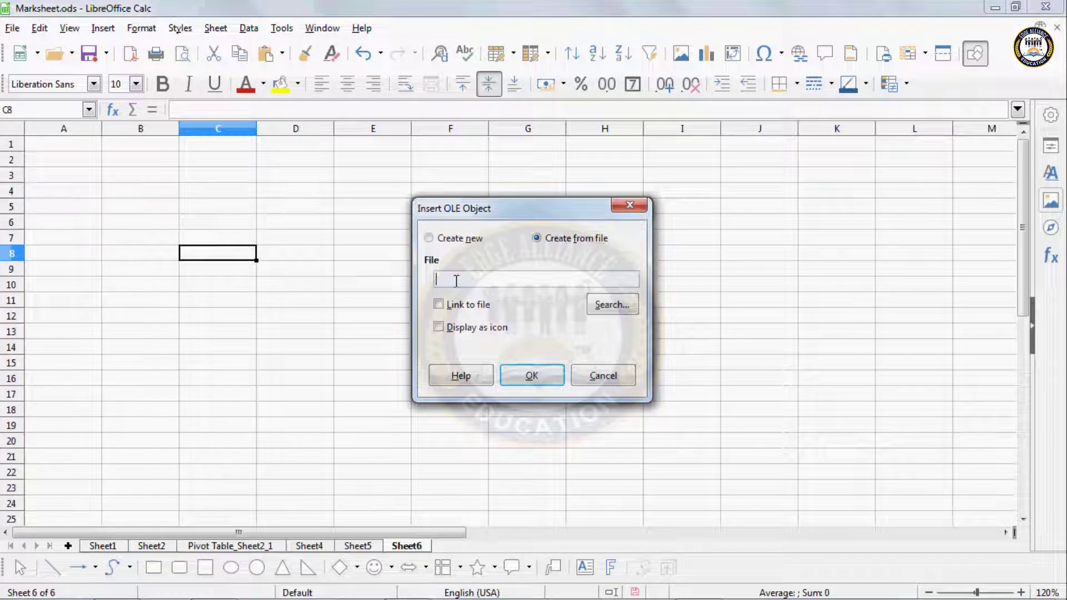
left_click(613, 304)
scroll(940, 345, "down", 1)
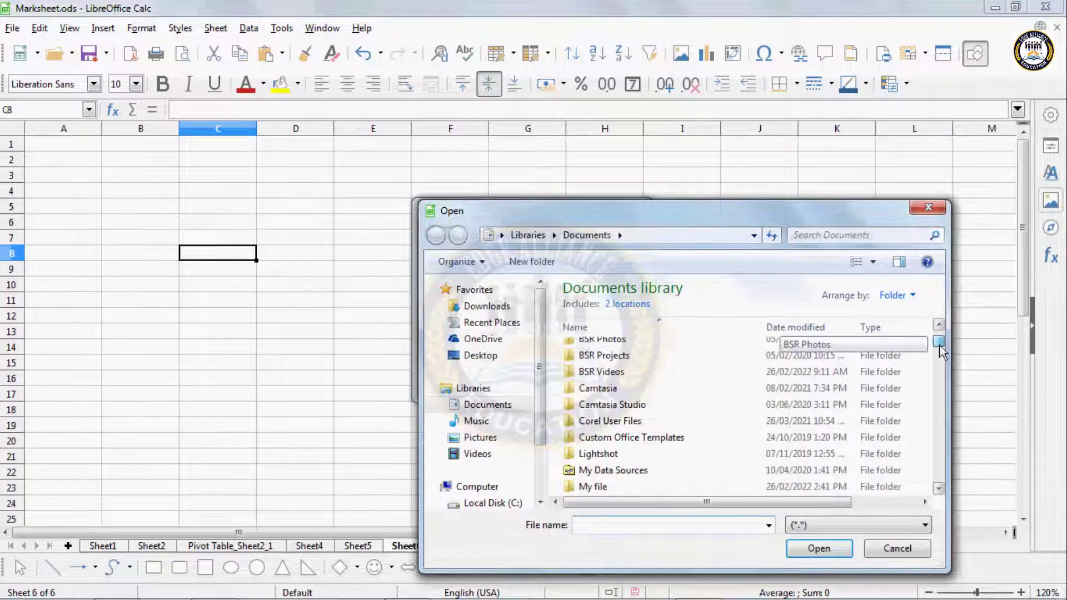
left_click_drag(939, 345, 945, 372)
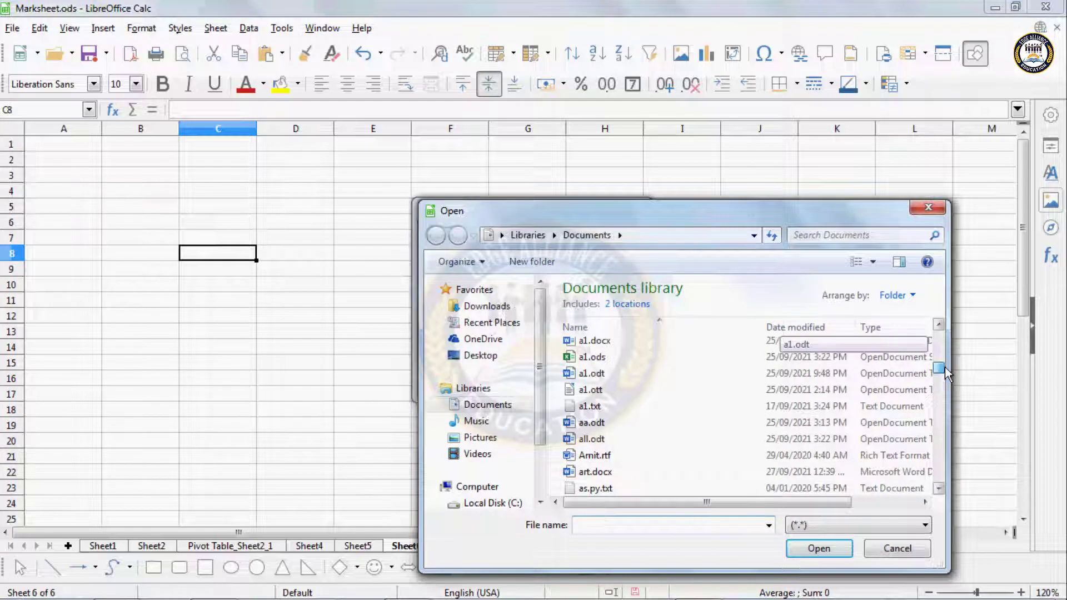
left_click(593, 407)
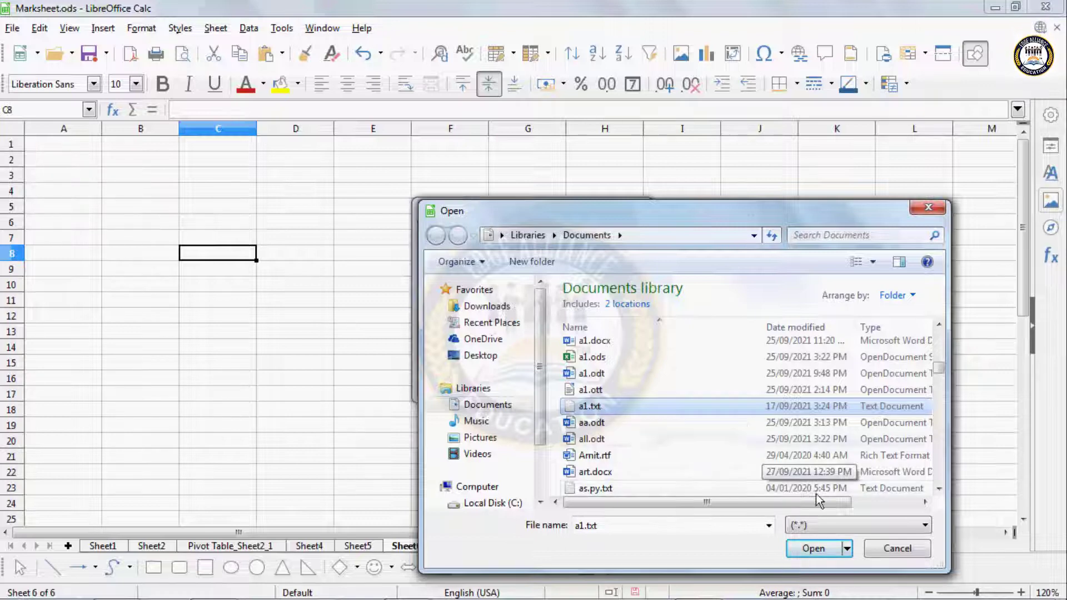
left_click(827, 546)
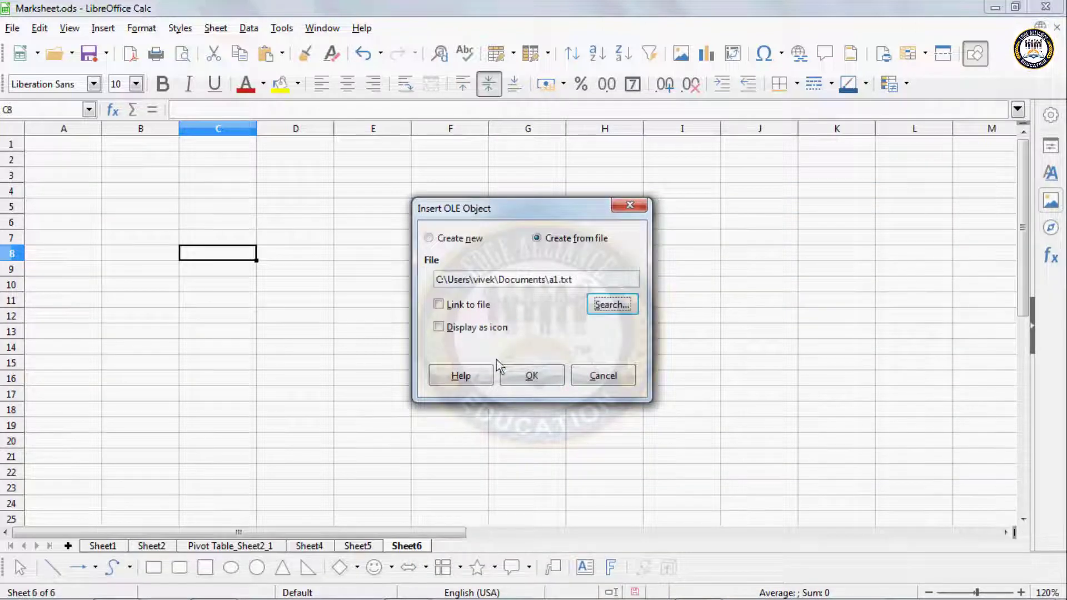
Step: Enable linking to the source file, insert the OLE object at cell C8 and select it
left_click(439, 306)
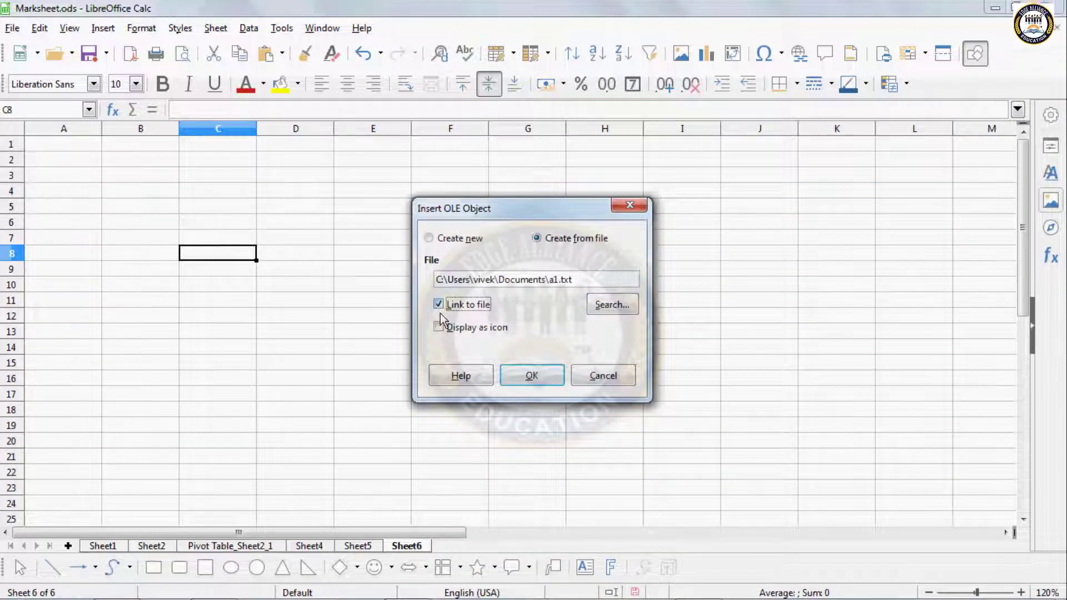
left_click(544, 381)
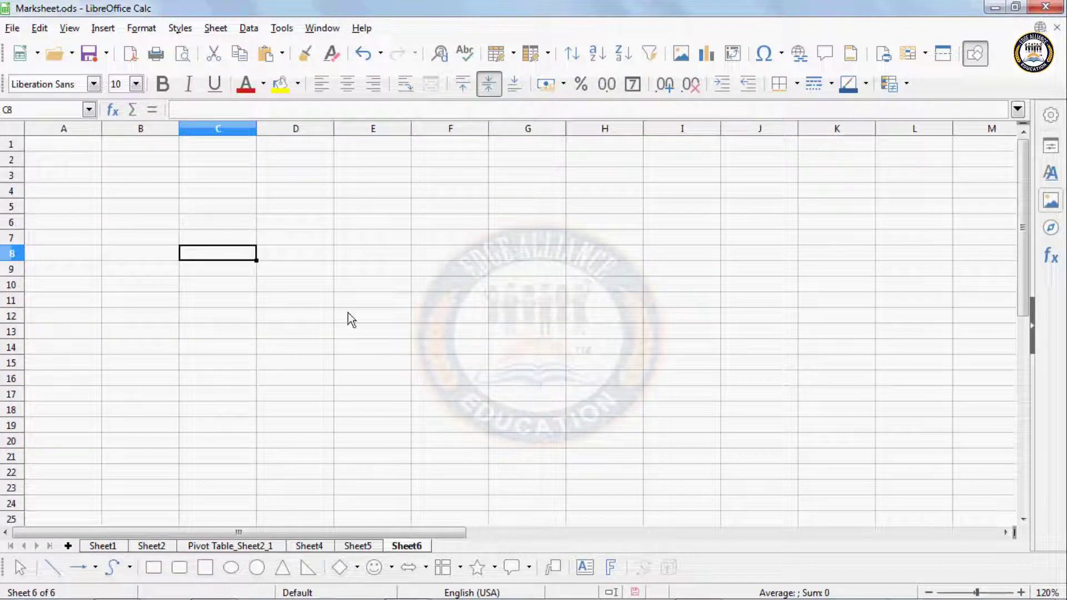
left_click(468, 297)
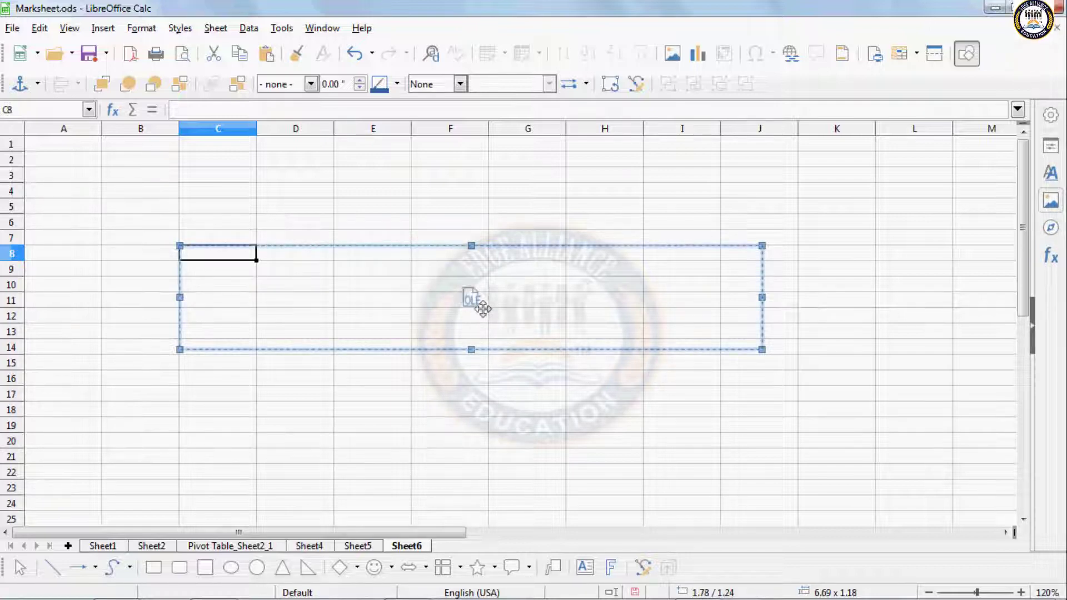
Step: Open the linked text OLE object for in-place editing, delete three characters after the second "pag", and leave editing
double_click(473, 300)
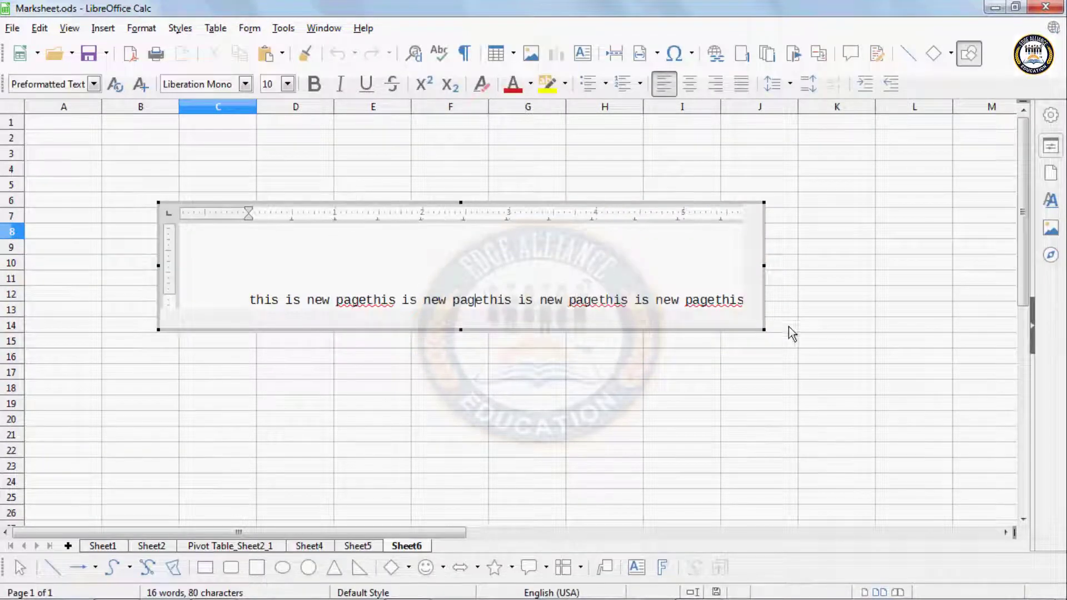
scroll(660, 298, "down", 3)
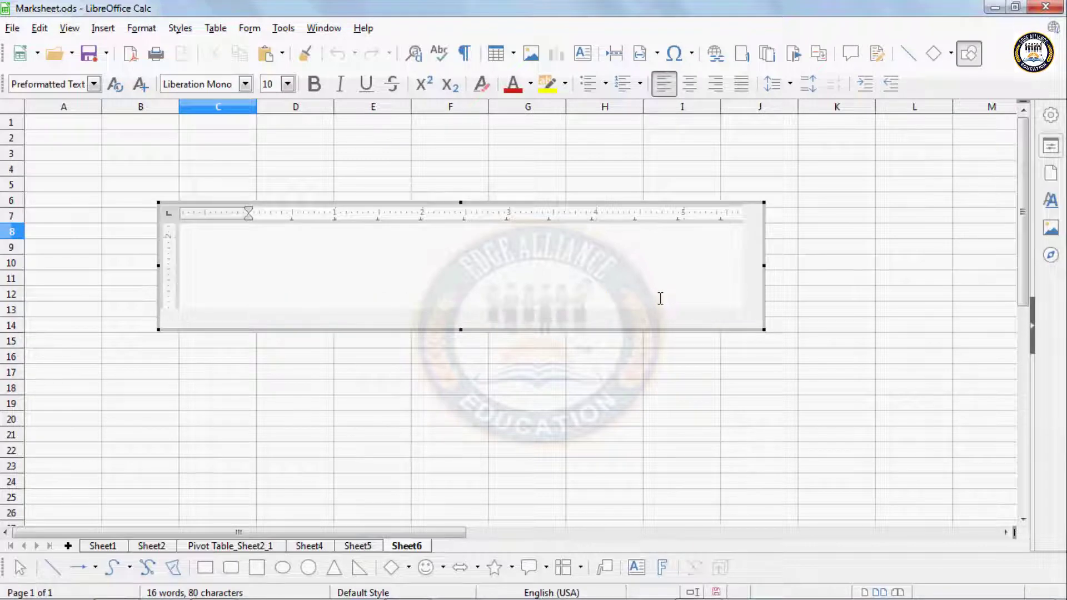
scroll(660, 298, "up", 3)
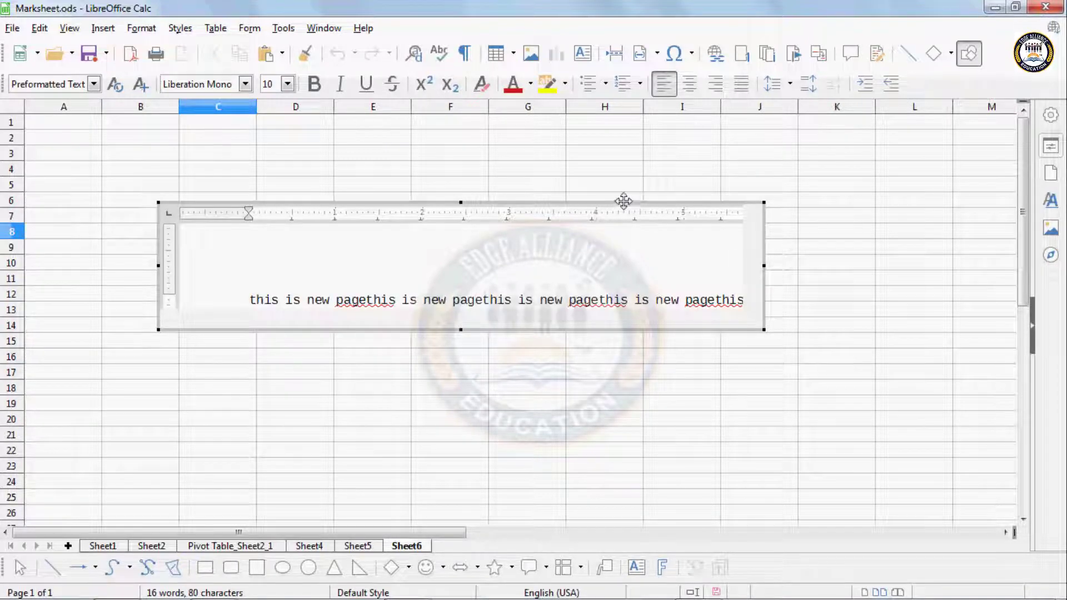
key("Delete")
key("Delete")
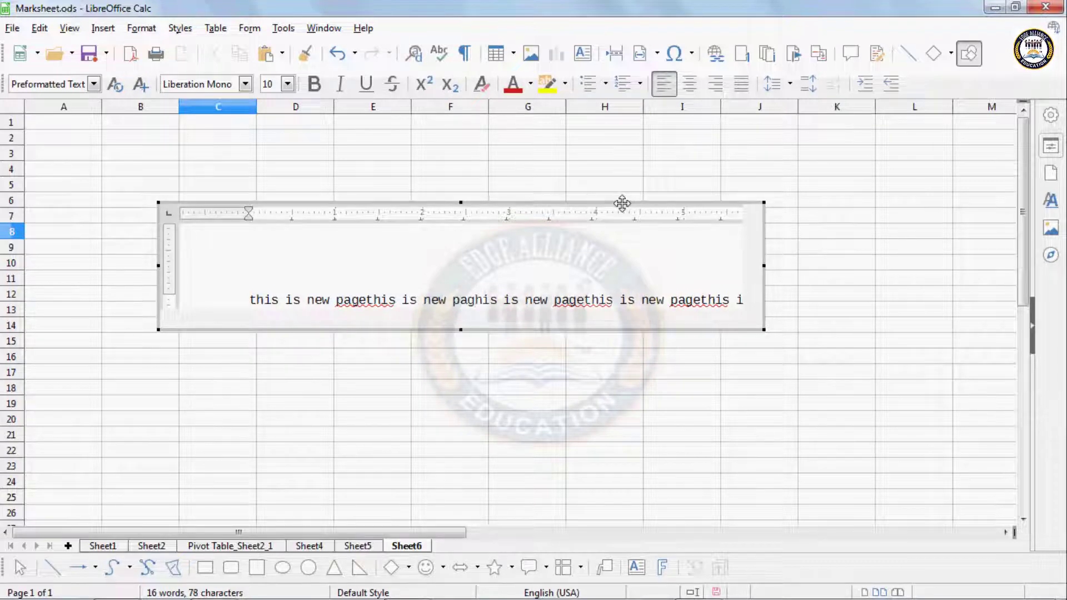
key("Delete")
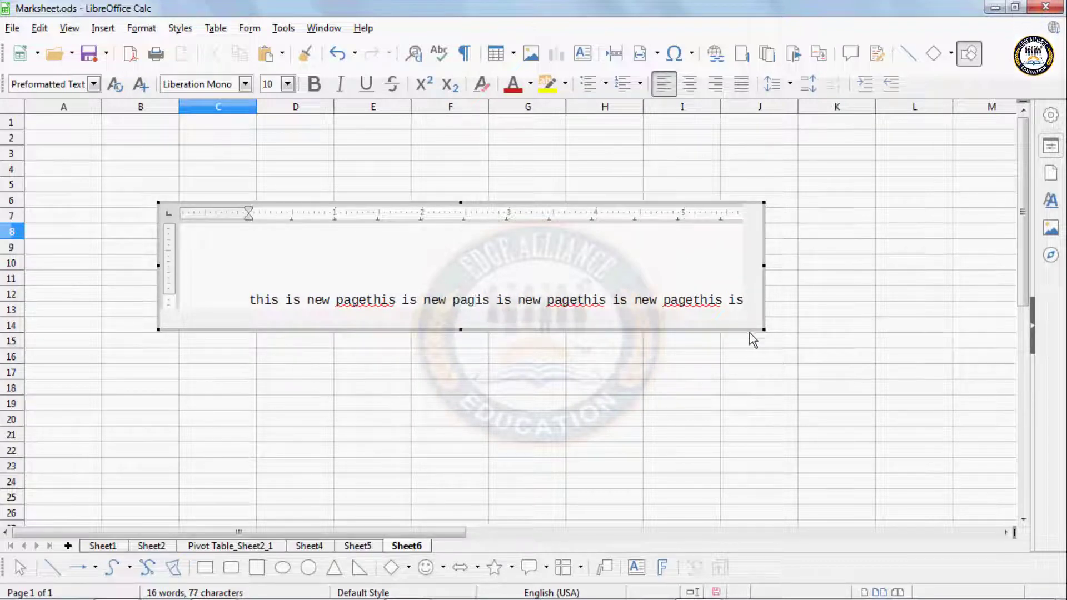
left_click(749, 374)
Step: Select the linked a1.txt OLE object by its border and delete it from Sheet6
left_click(701, 345)
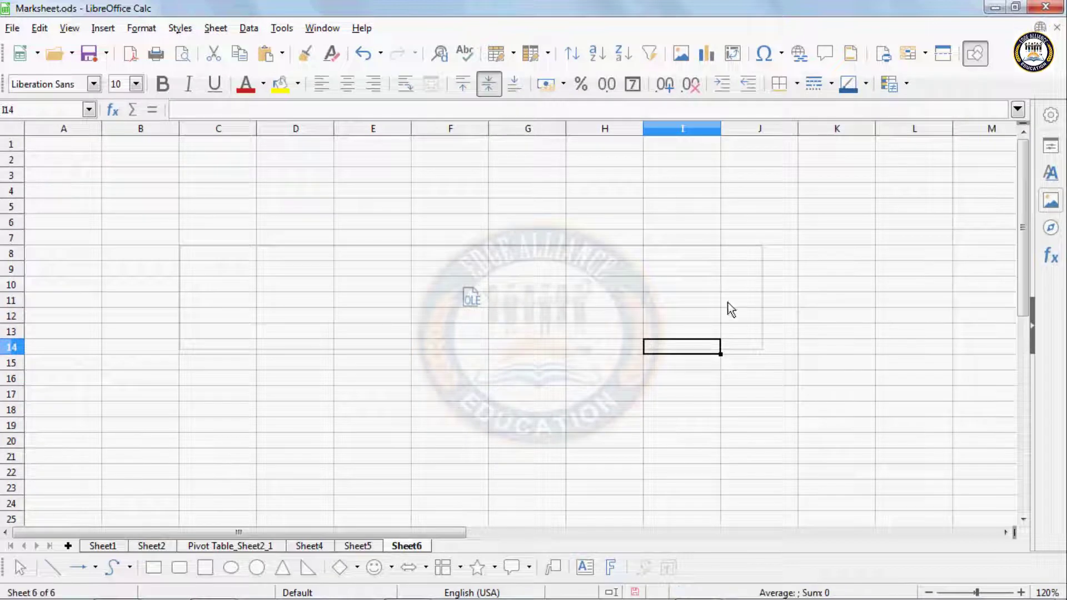
left_click(755, 266)
left_click(758, 248)
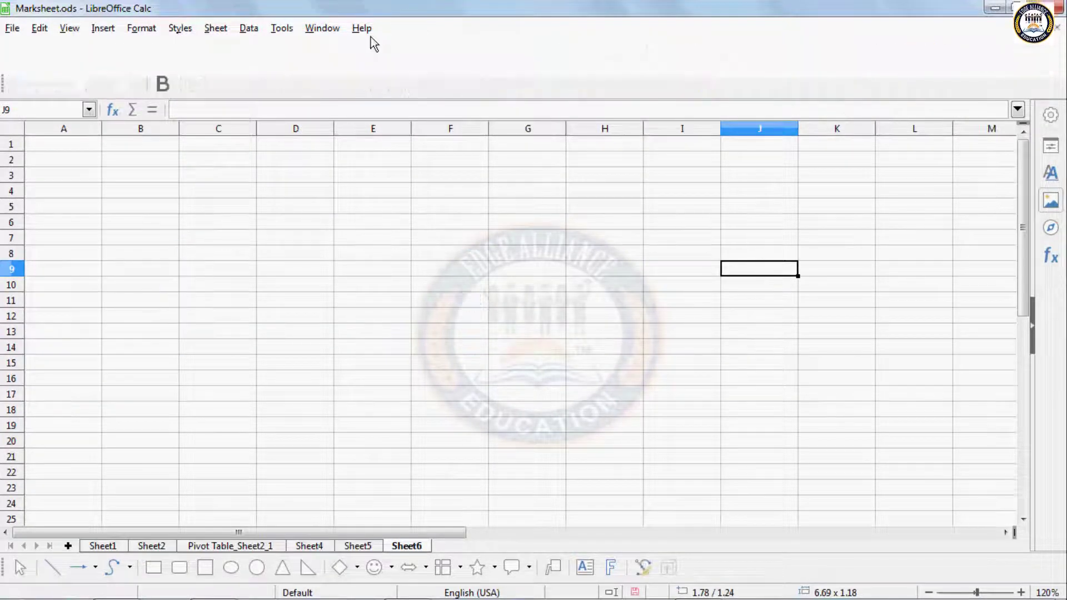
Step: Insert an OLE object at cell C6, created from b1.txt in the Documents library and displayed as an icon
left_click(214, 221)
left_click(110, 29)
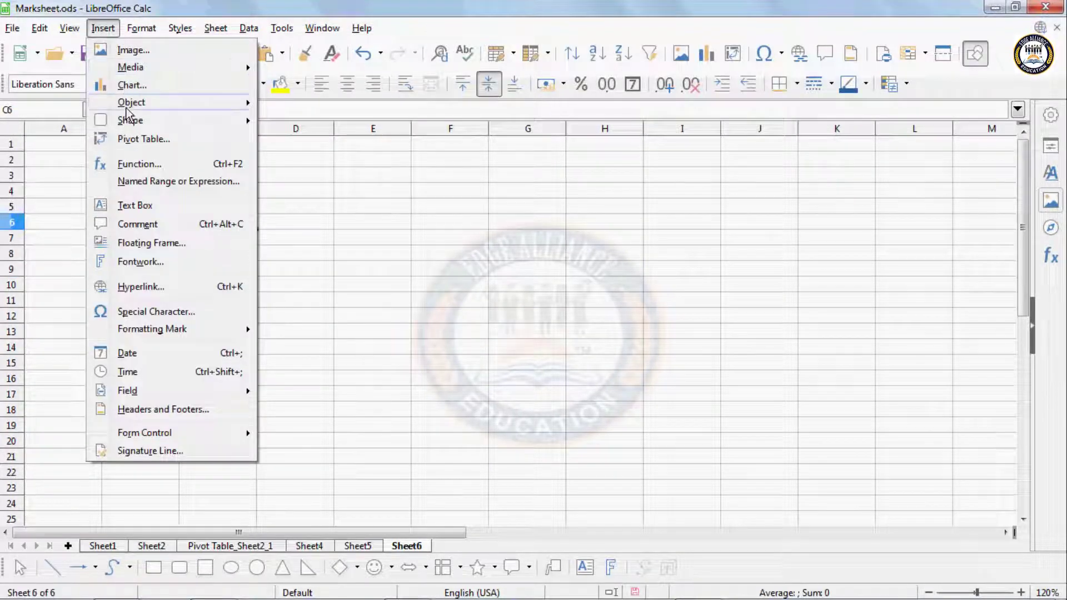
mouse_move(222, 103)
left_click(308, 127)
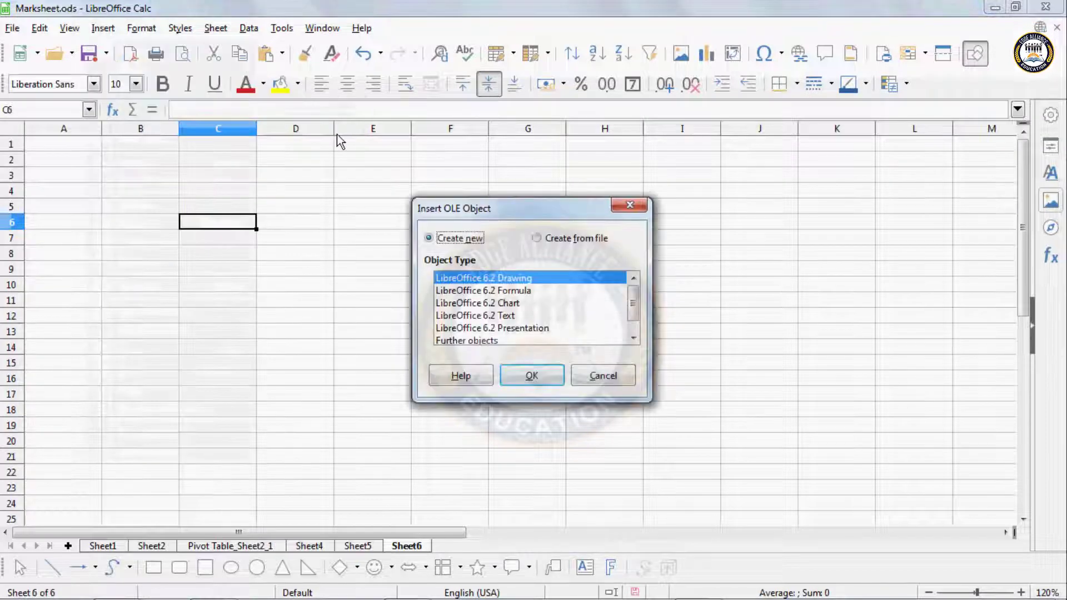
left_click(582, 243)
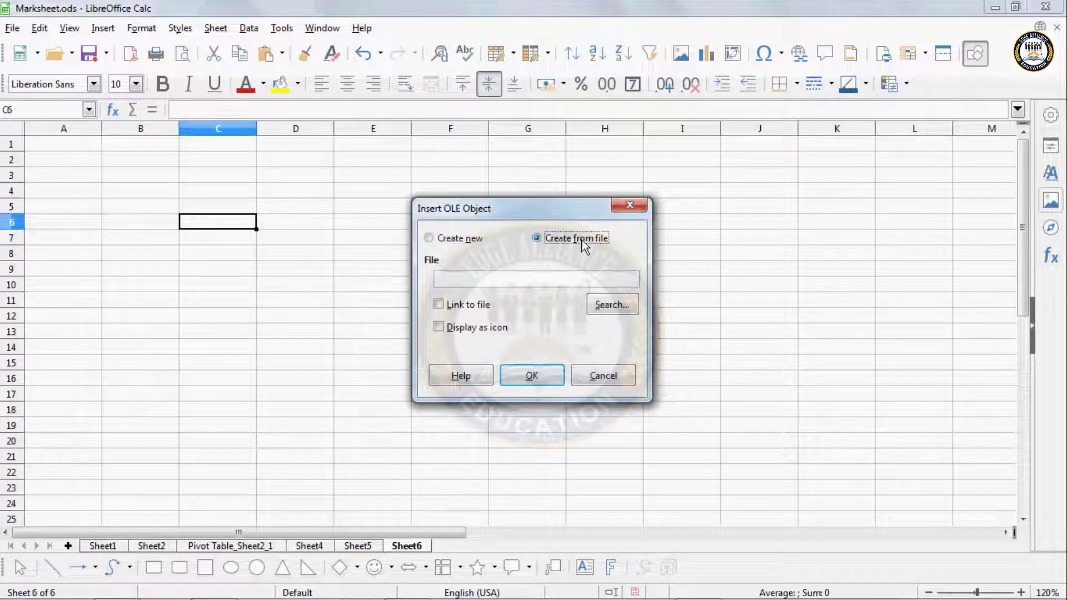
left_click(610, 305)
left_click_drag(939, 337, 939, 375)
left_click(620, 406)
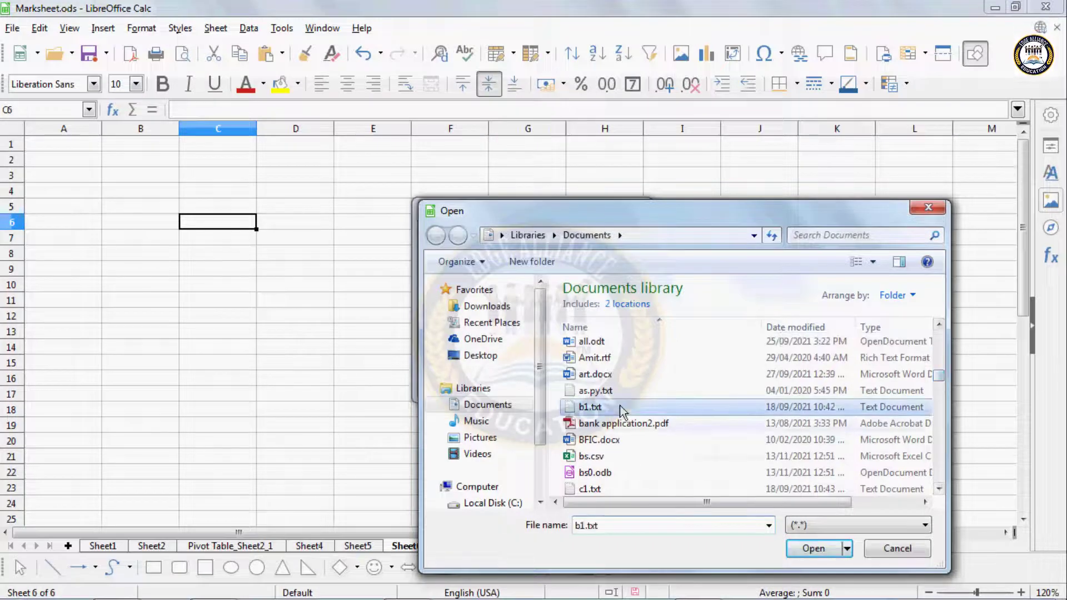
left_click(800, 549)
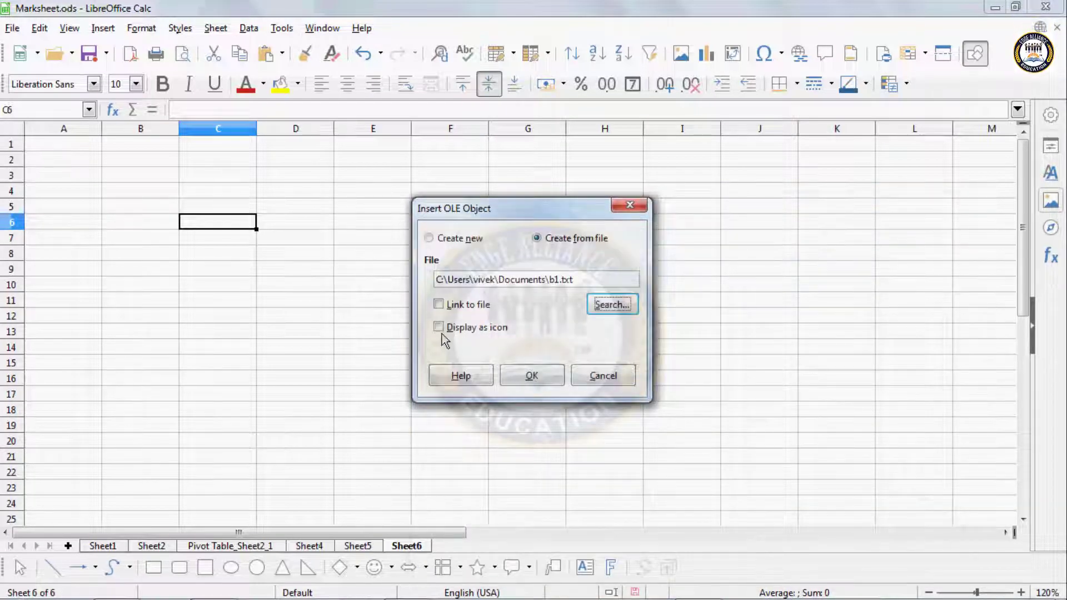
left_click(439, 327)
left_click(538, 374)
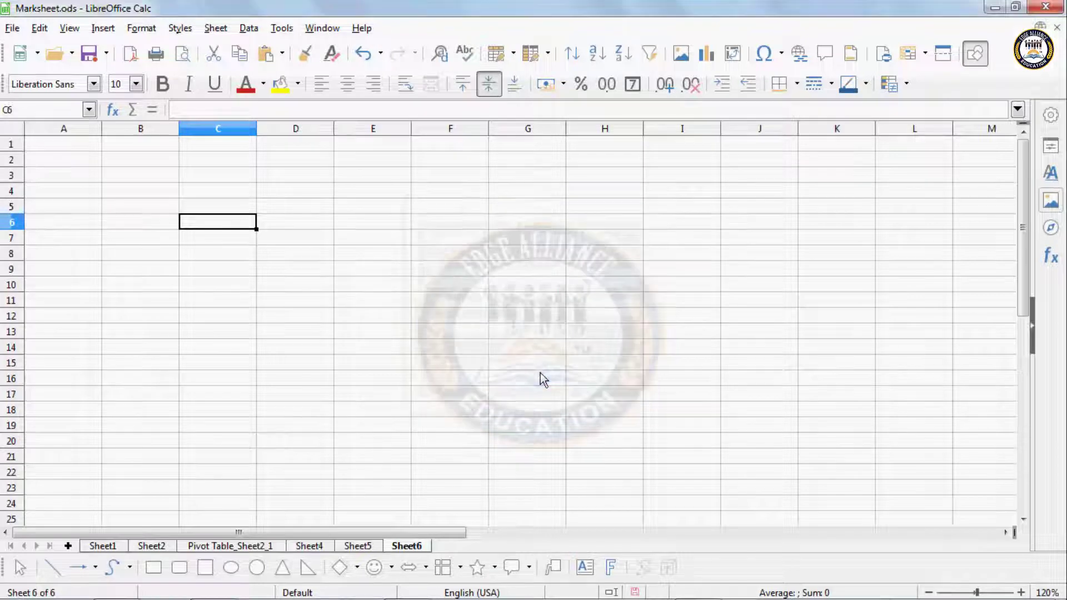
left_click(205, 317)
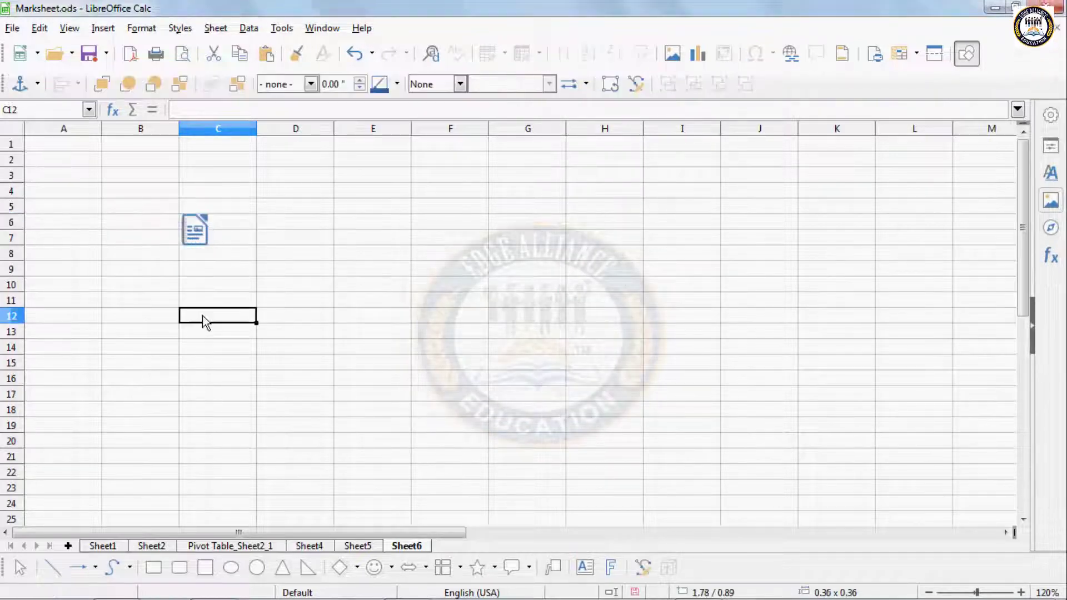
Step: Try to open the b1.txt icon object for editing and delete it from the sheet
left_click(197, 236)
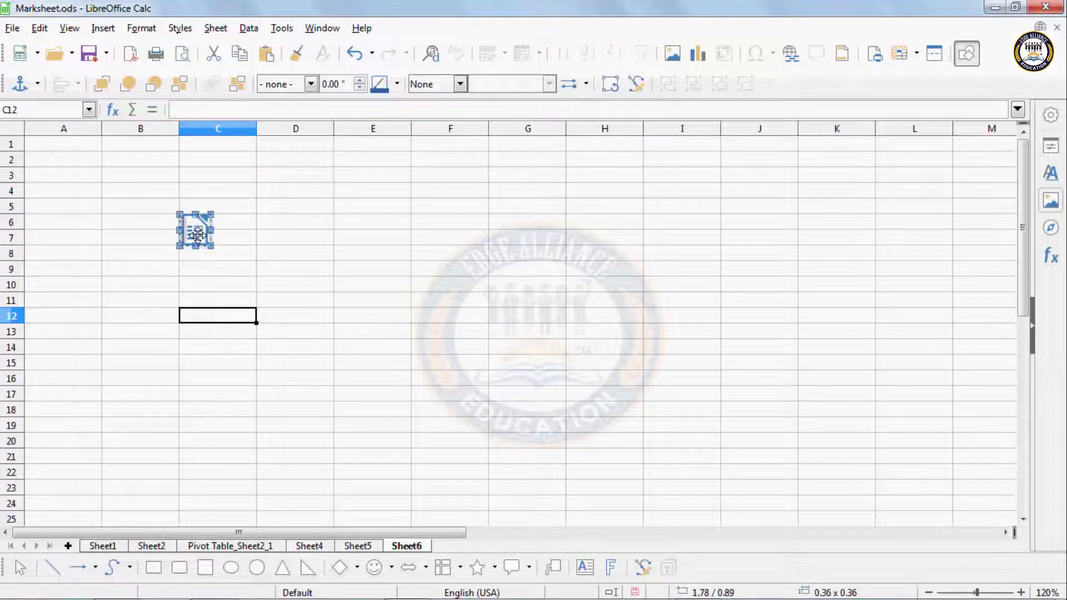
double_click(197, 236)
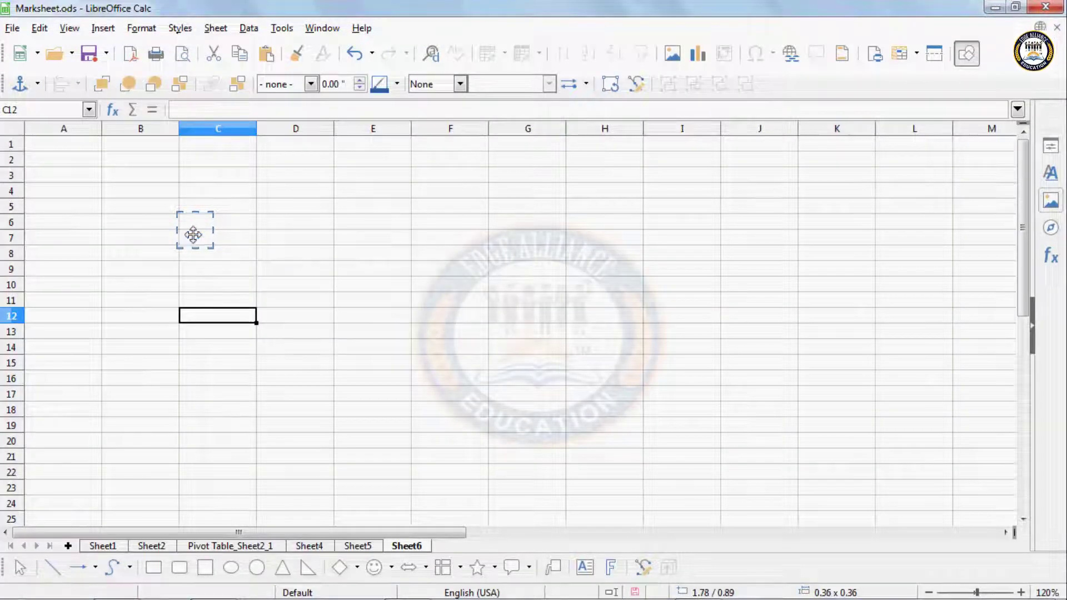
key("Delete")
left_click(194, 236)
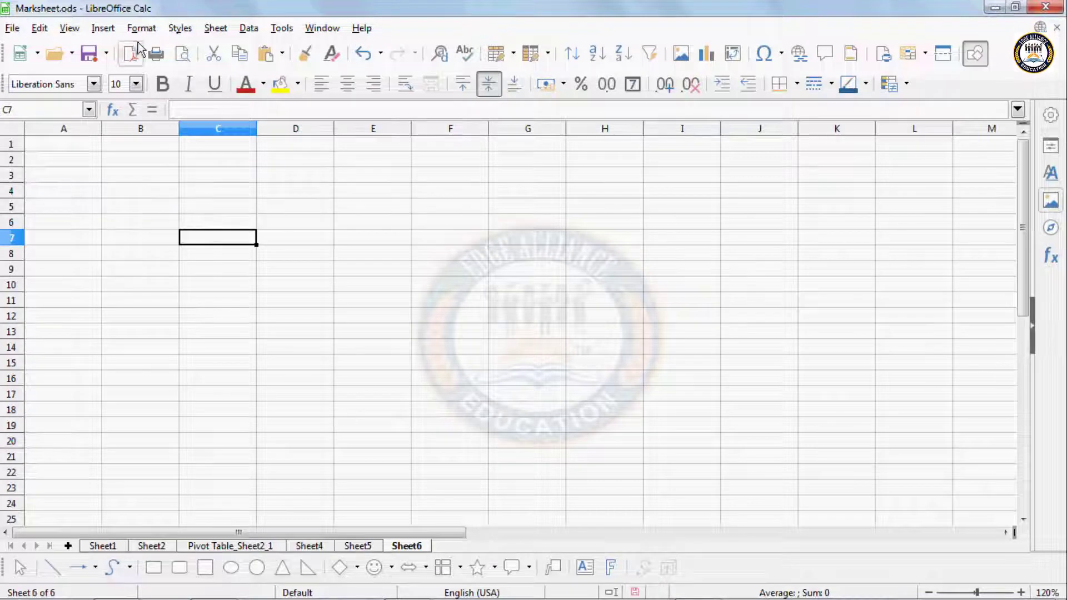
Step: Draw a right triangle shape about 2.35 × 2.12 inches over columns B to E, from row 5 to row 16
left_click(103, 29)
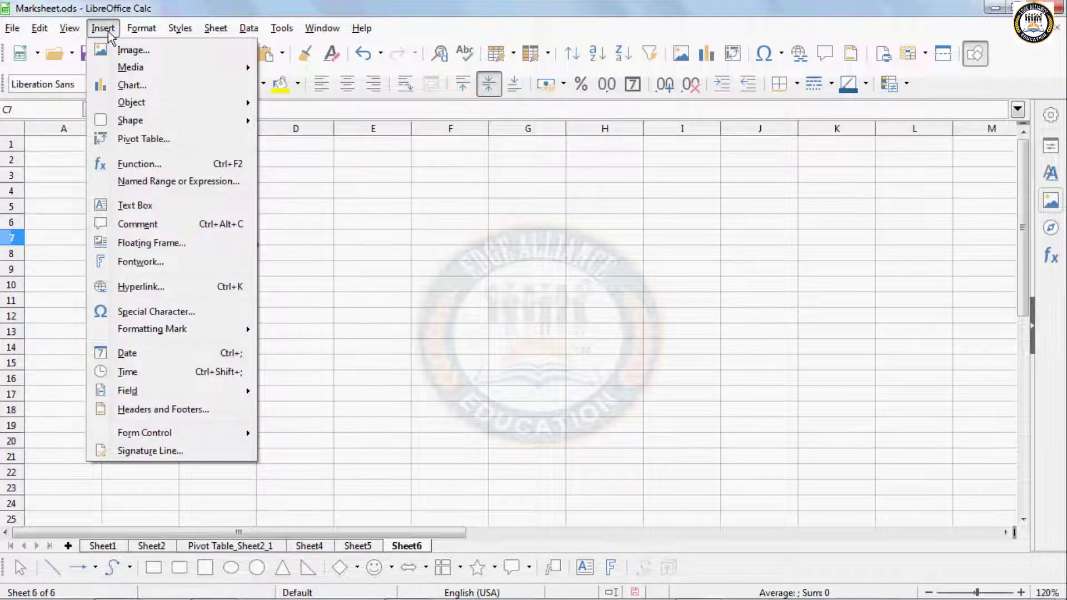
mouse_move(145, 119)
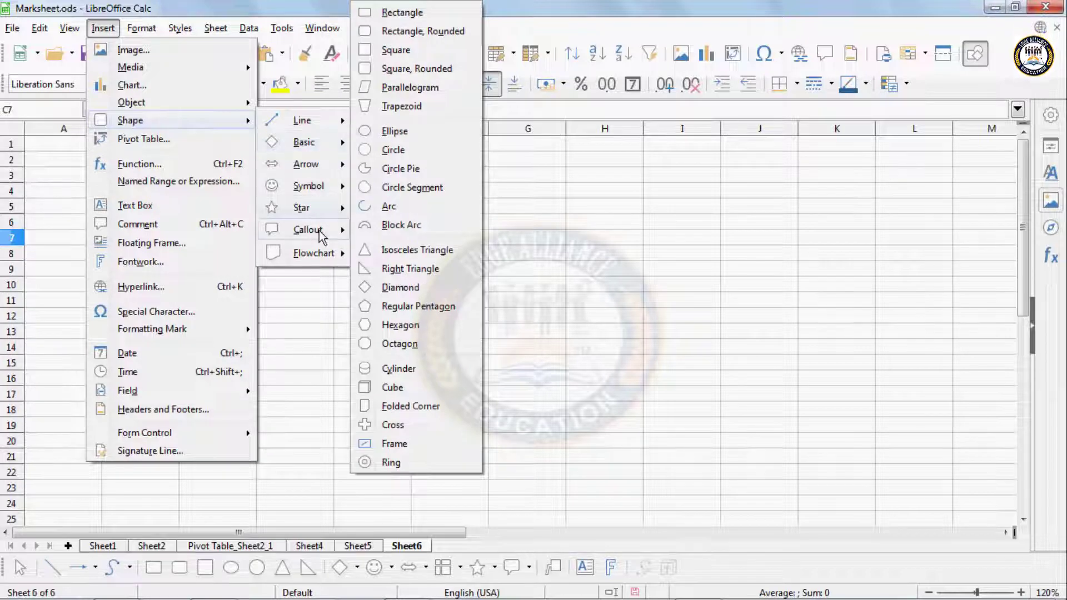
mouse_move(313, 143)
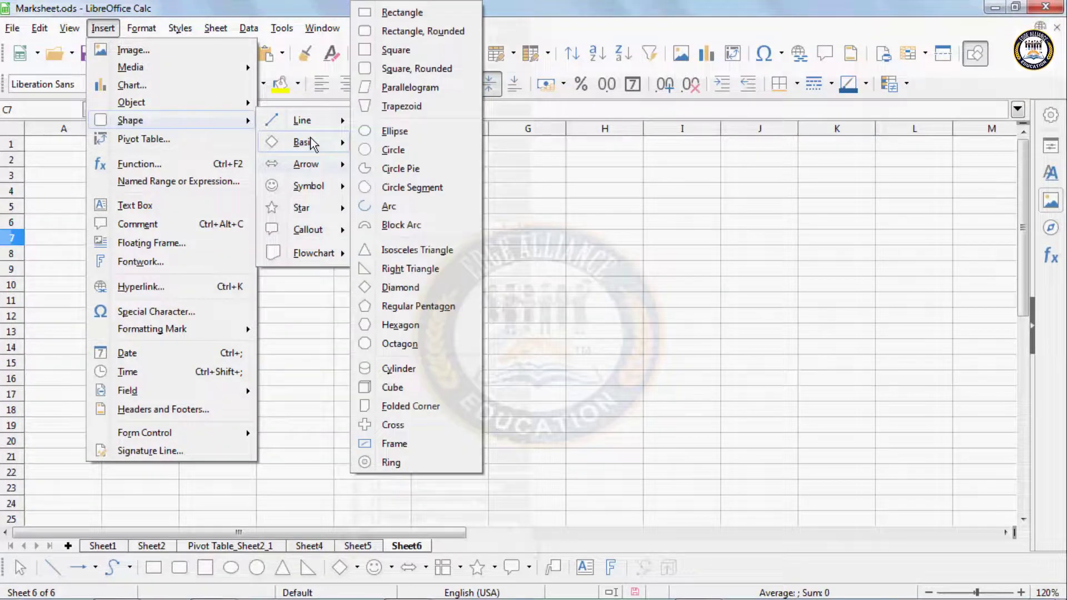
left_click(436, 270)
left_click_drag(158, 198, 363, 384)
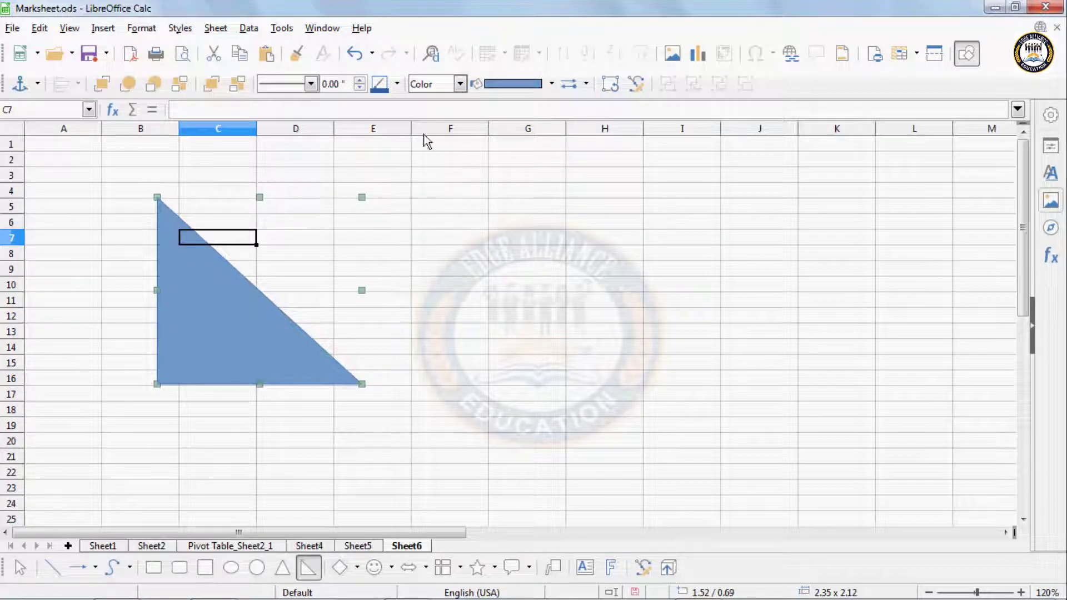
Step: Try the Deep Ocean gradient fill on the triangle and change the fill type to Hatching
left_click(460, 84)
left_click(436, 123)
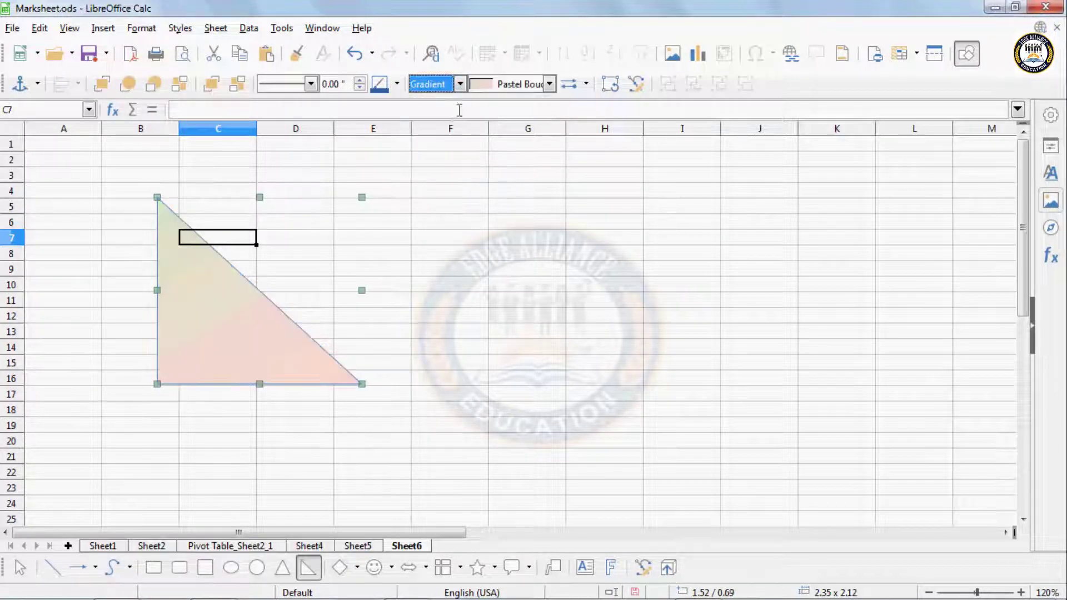
left_click(519, 87)
left_click(512, 205)
left_click(460, 85)
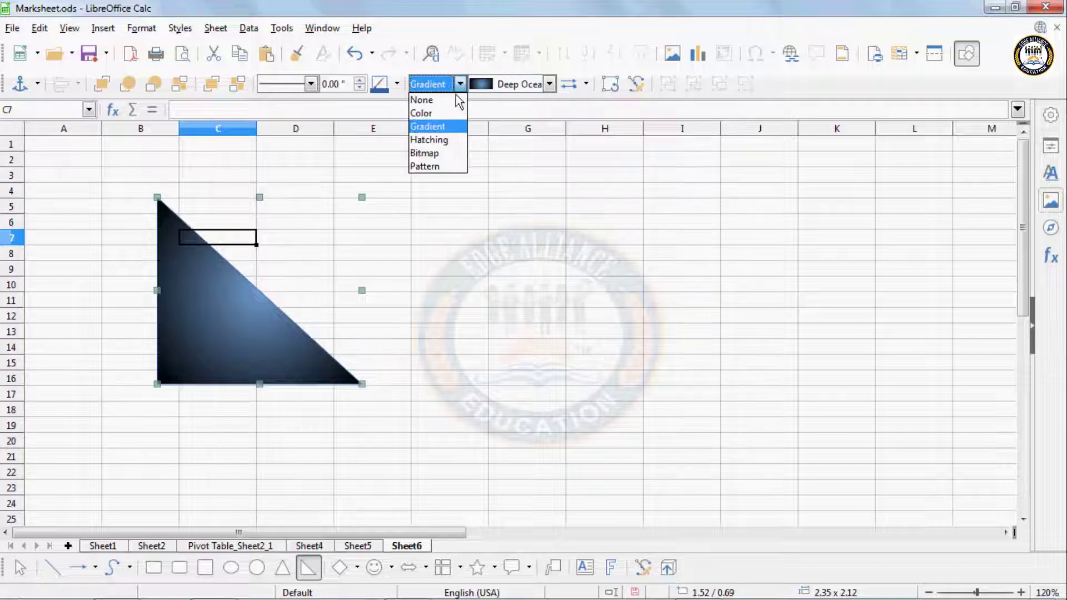
left_click(428, 140)
Step: Fill the triangle with the Wooden Board bitmap and move it about one column right, over columns C to F
left_click(460, 84)
left_click(420, 153)
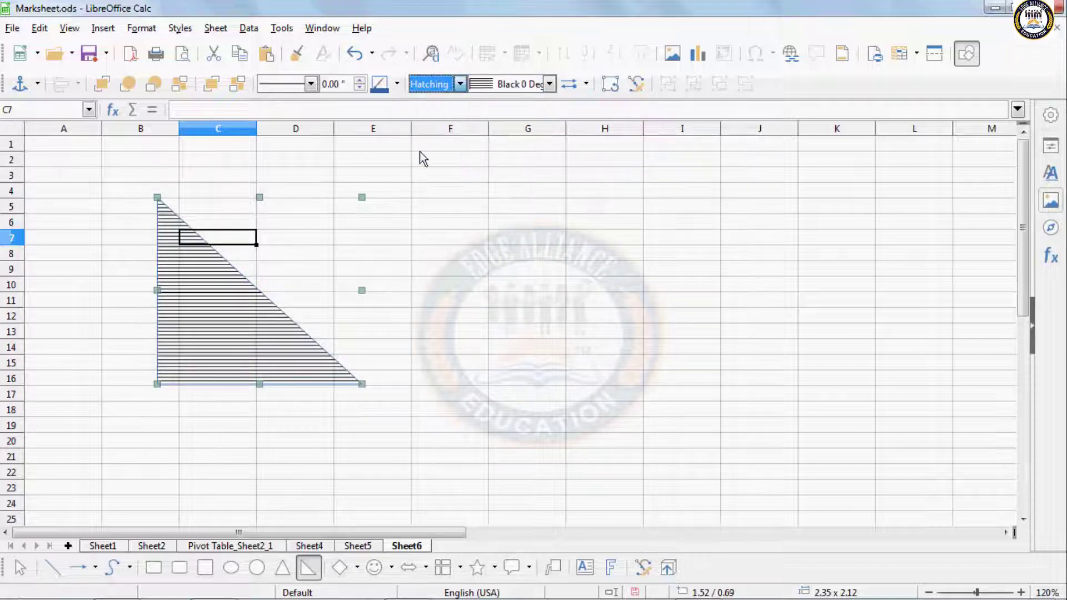
left_click(495, 85)
left_click(500, 180)
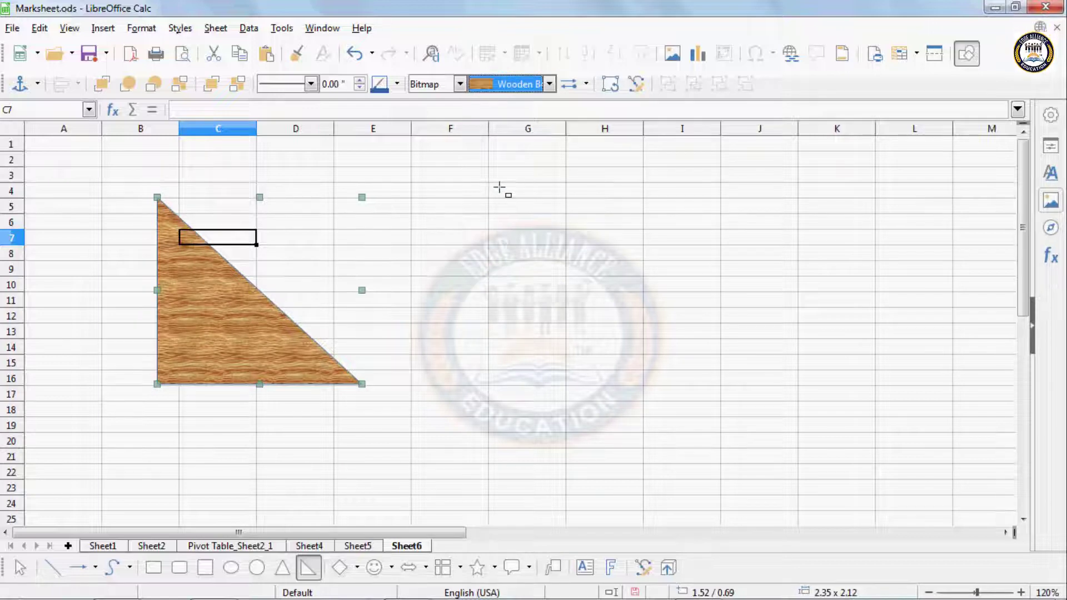
left_click_drag(203, 313, 279, 319)
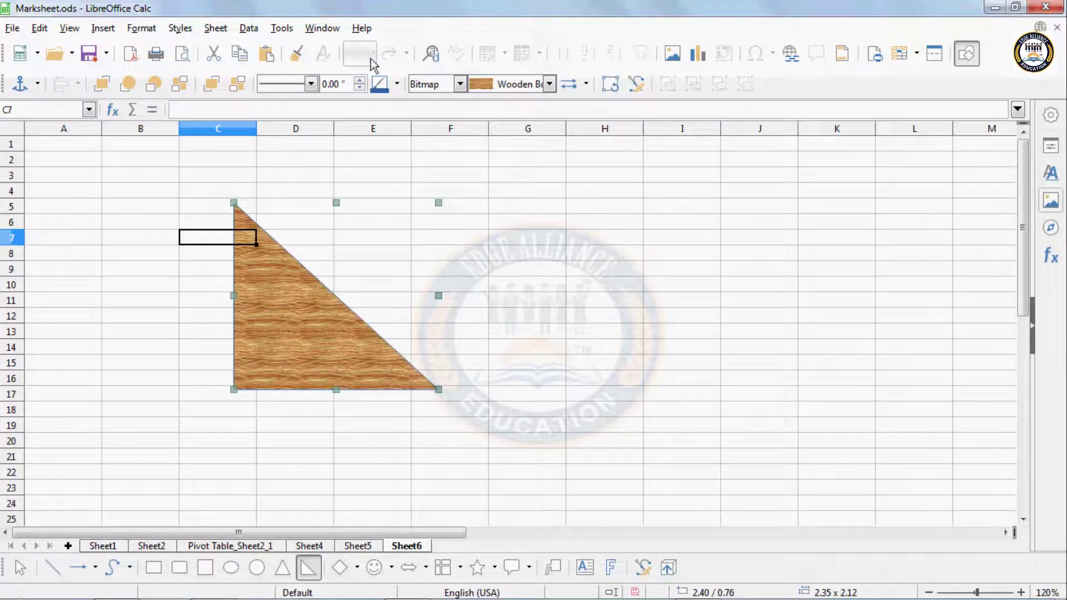
Step: Set the triangle's outline width to 0.06 inches and its line color to red
left_click(359, 80)
left_click(359, 80)
left_click(359, 80)
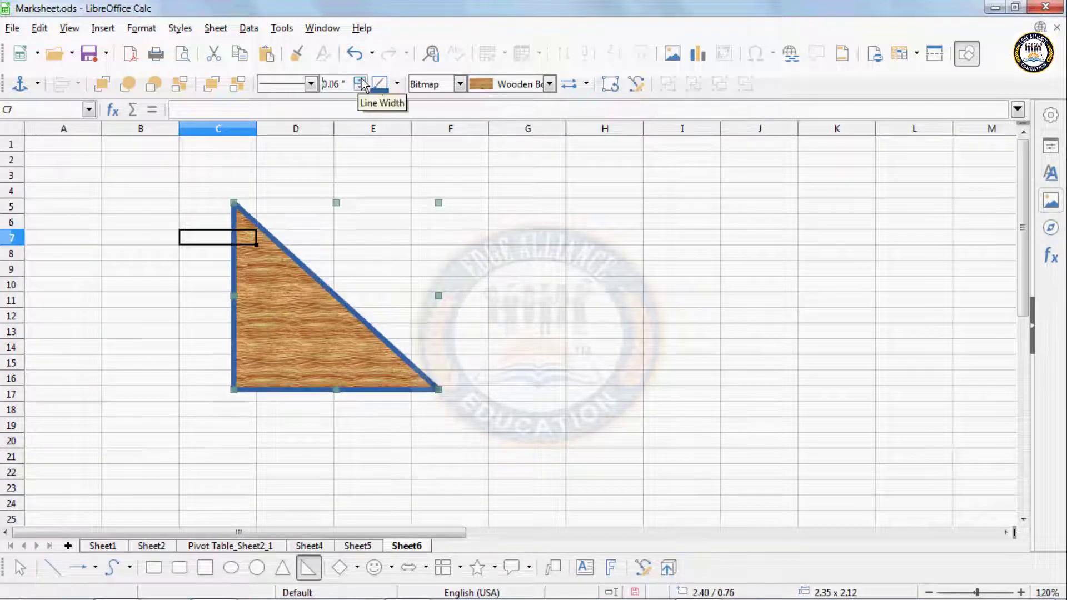
left_click(398, 89)
left_click(432, 159)
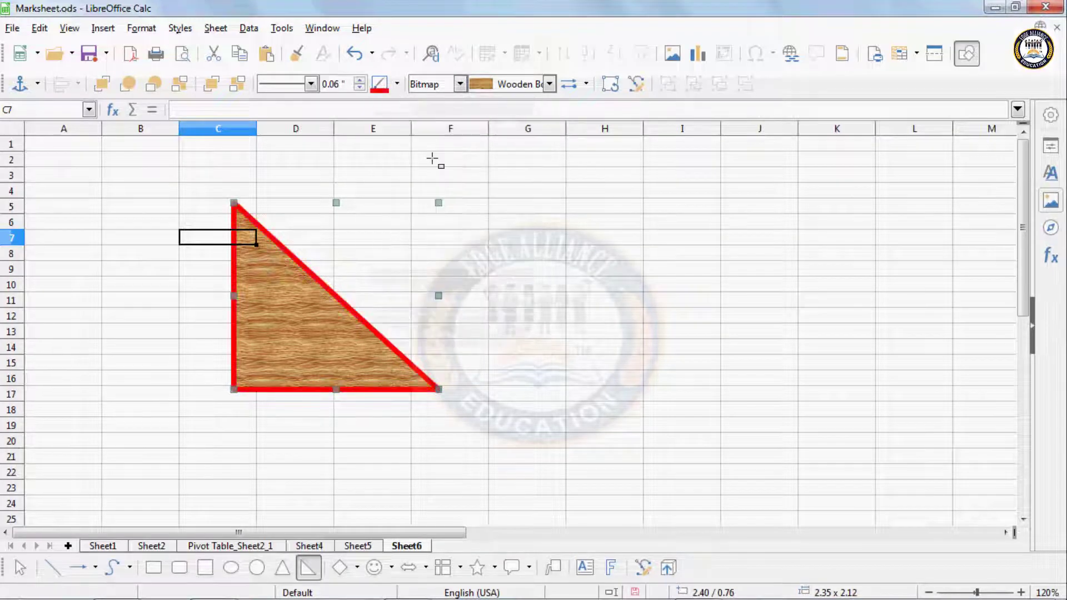
left_click(415, 238)
Step: Draw a Puzzle symbol shape about 2.83 × 2.17 inches beside the triangle, over columns F to I
left_click(139, 29)
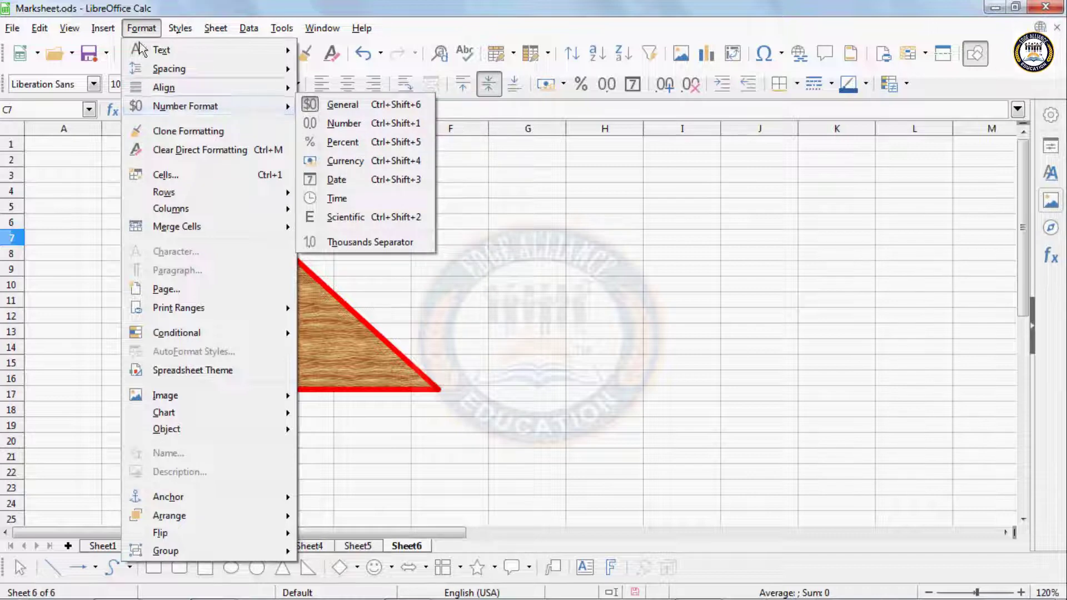
mouse_move(103, 28)
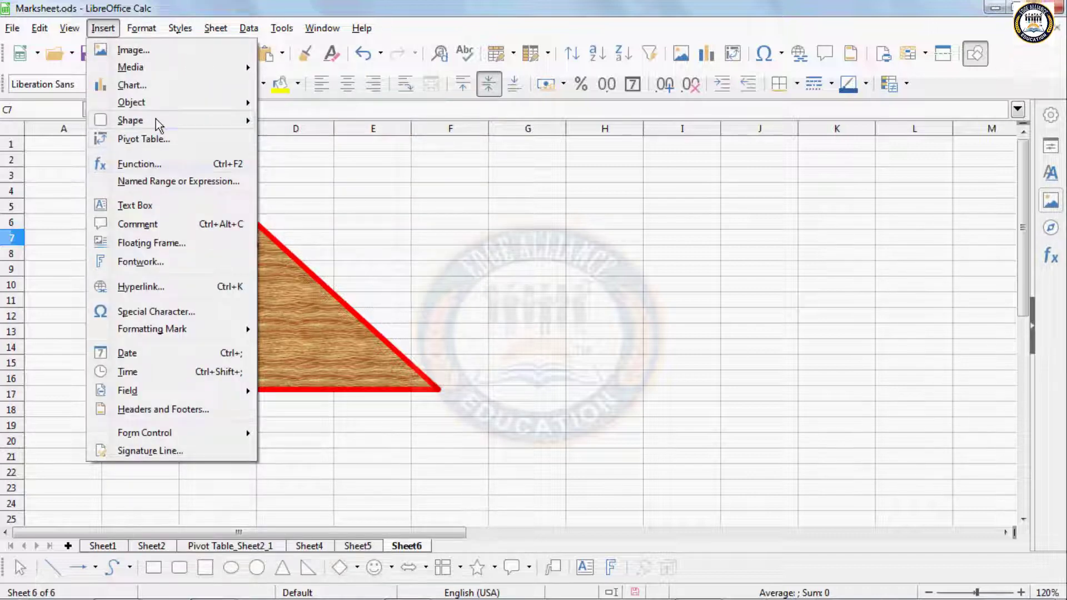
mouse_move(300, 187)
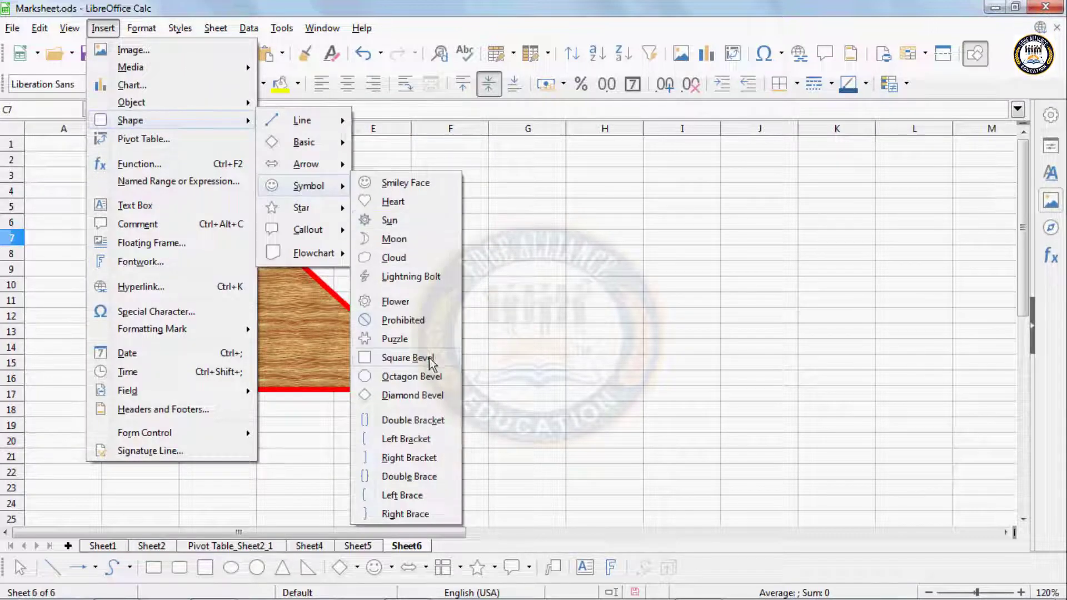
left_click(396, 340)
mouse_move(443, 209)
left_mouse_down()
mouse_move(686, 369)
mouse_move(689, 398)
left_mouse_up()
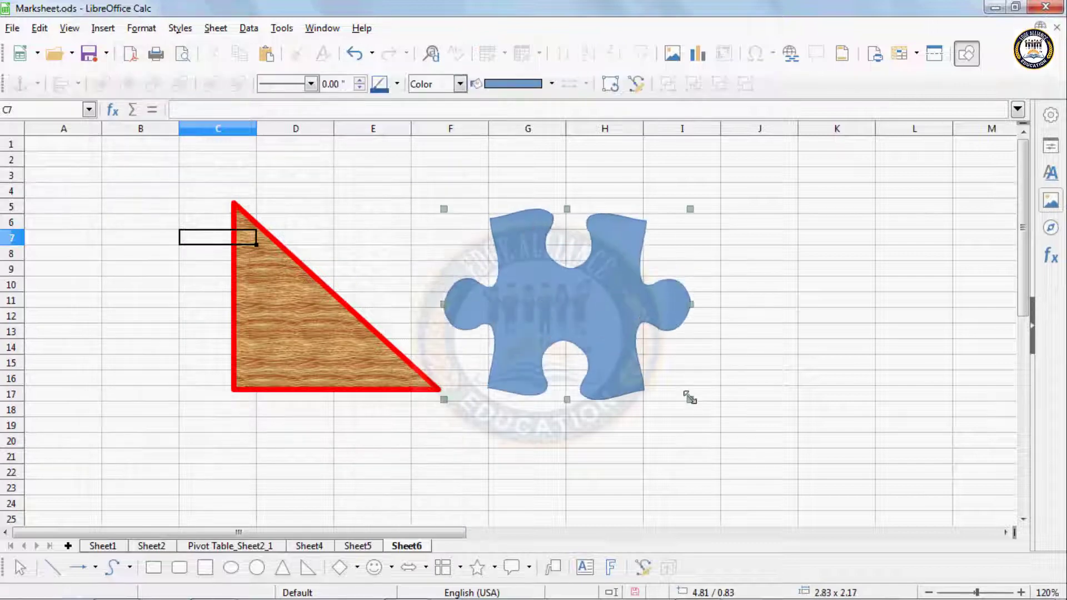
Step: Try the Pattern fill type on the puzzle shape, then the Lawn bitmap fill
left_click(460, 84)
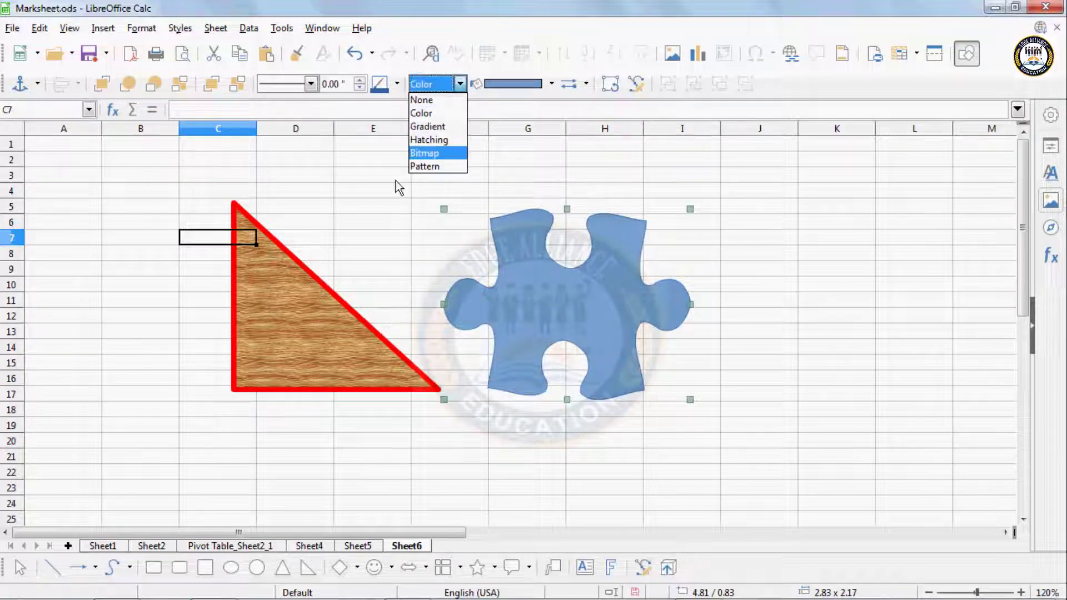
left_click(421, 165)
left_click(460, 84)
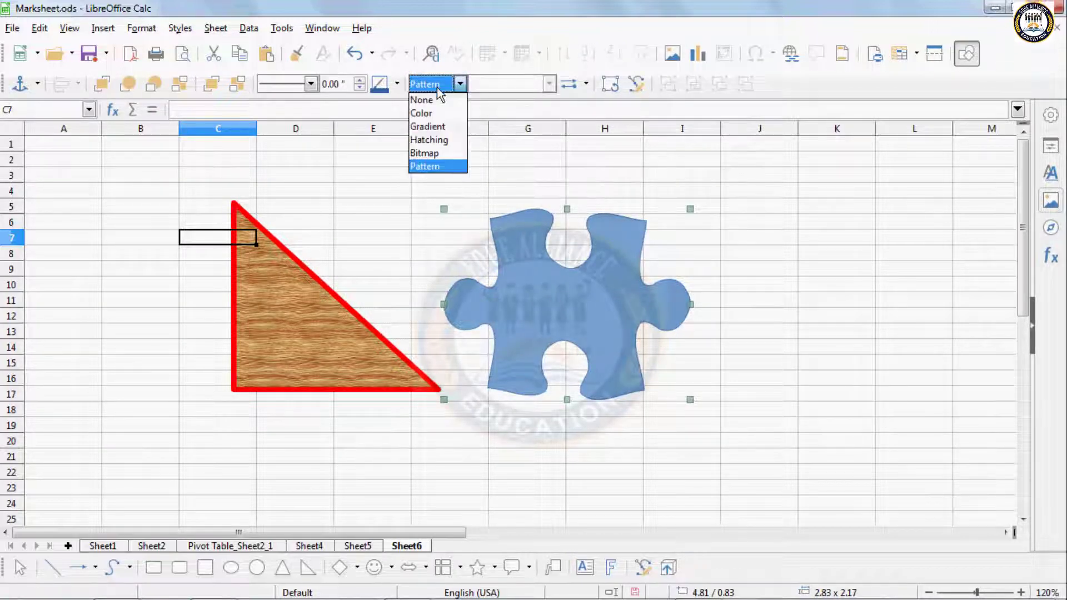
left_click(421, 152)
left_click(514, 84)
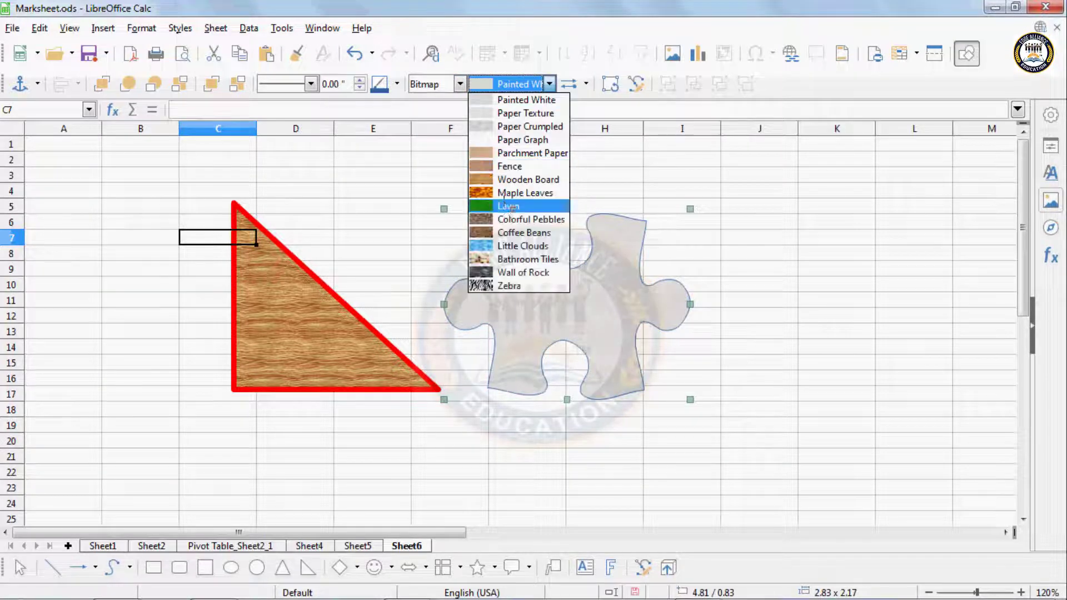
left_click(508, 206)
Step: Fill the puzzle shape with the green Neon Light gradient
left_click(460, 84)
left_click(424, 127)
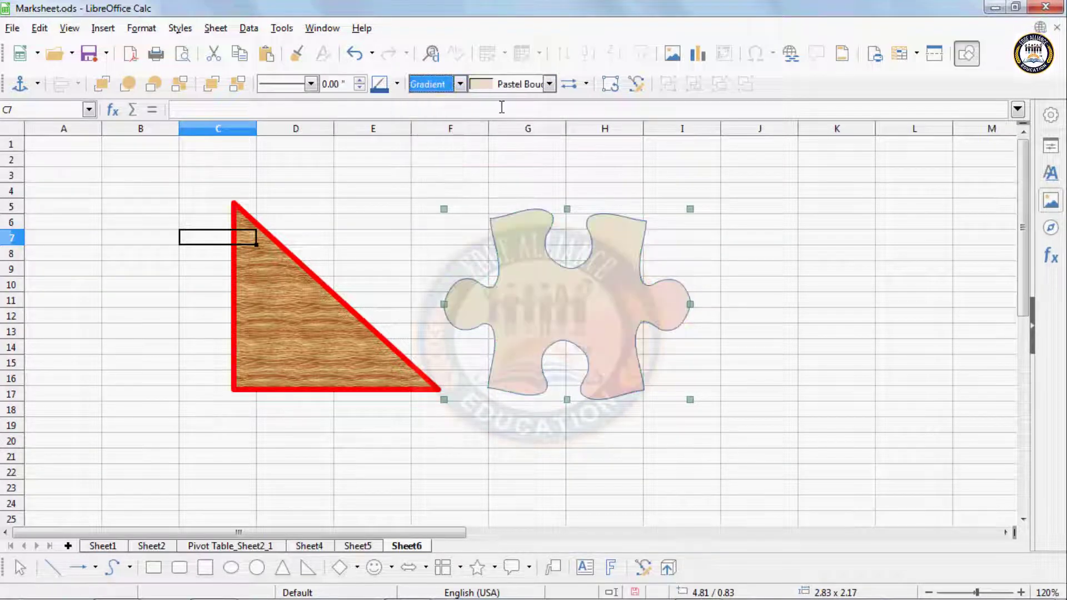
left_click(514, 84)
left_click(502, 243)
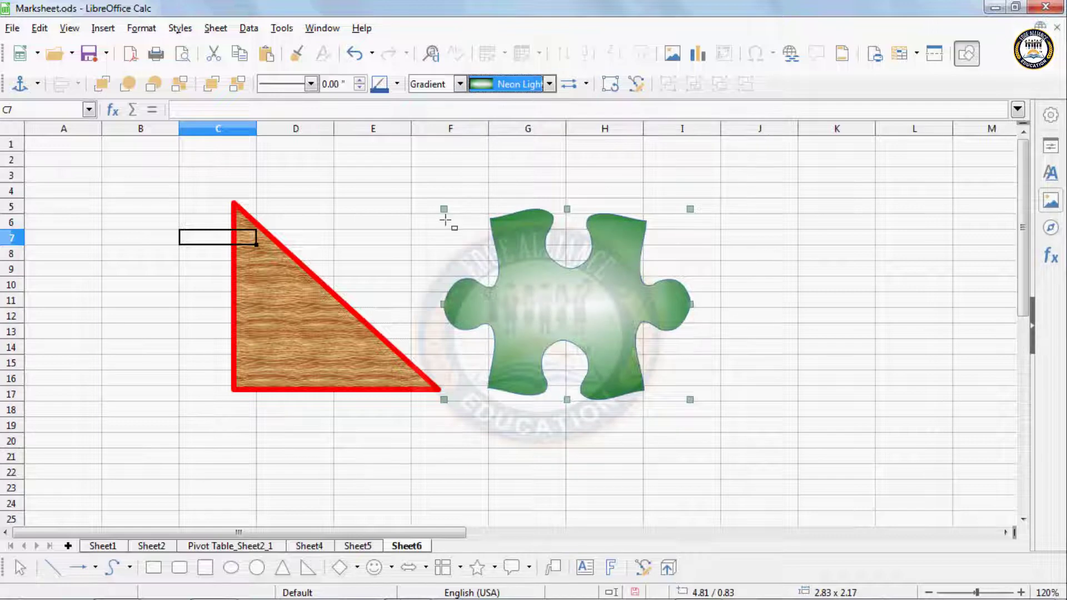
Step: Set the puzzle shape's line color to yellow and its outline width to 0.08 inches
left_click(396, 84)
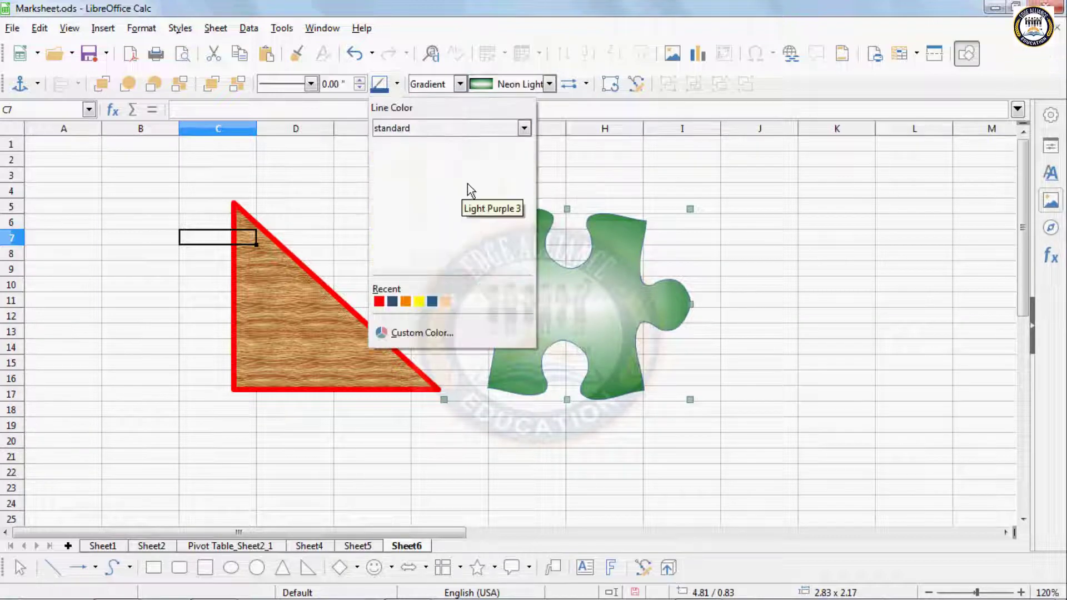
left_click(378, 156)
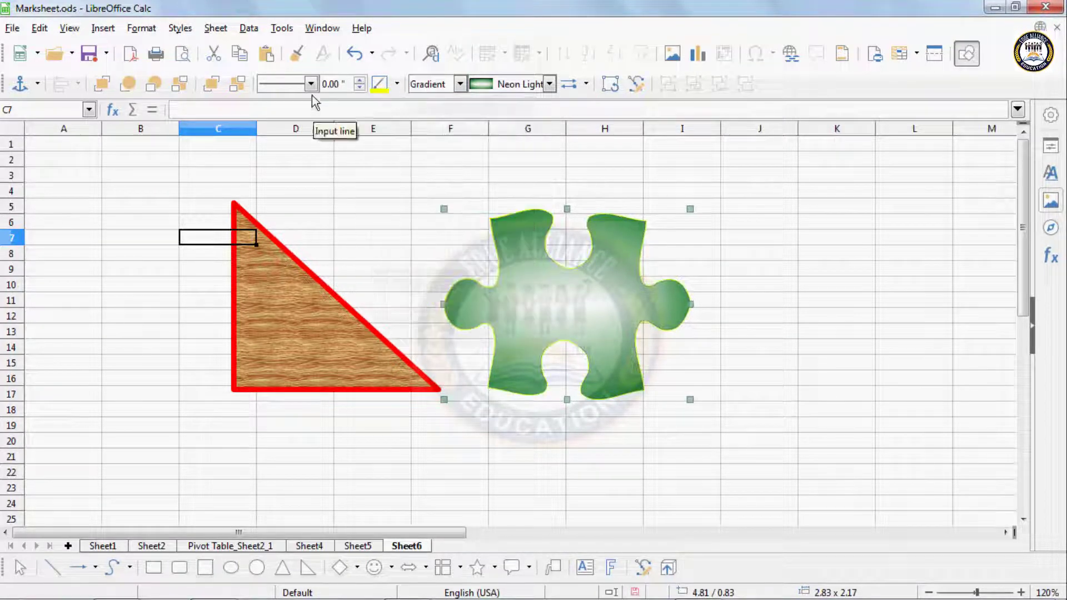
left_click(359, 81)
left_click(360, 81)
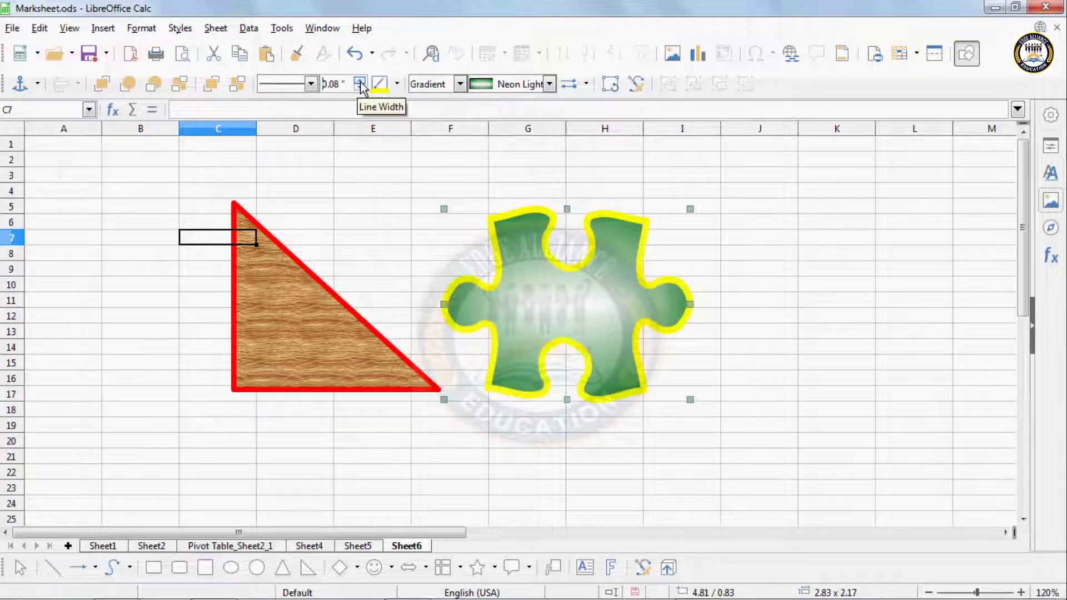
scroll(621, 426, "right", 4)
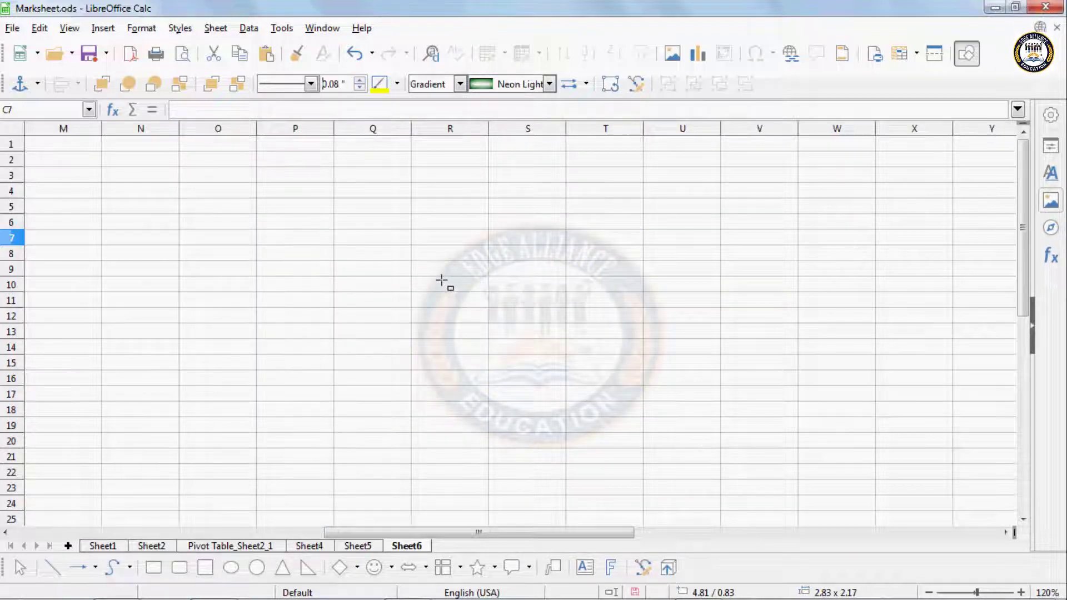
scroll(442, 369, "down", 10)
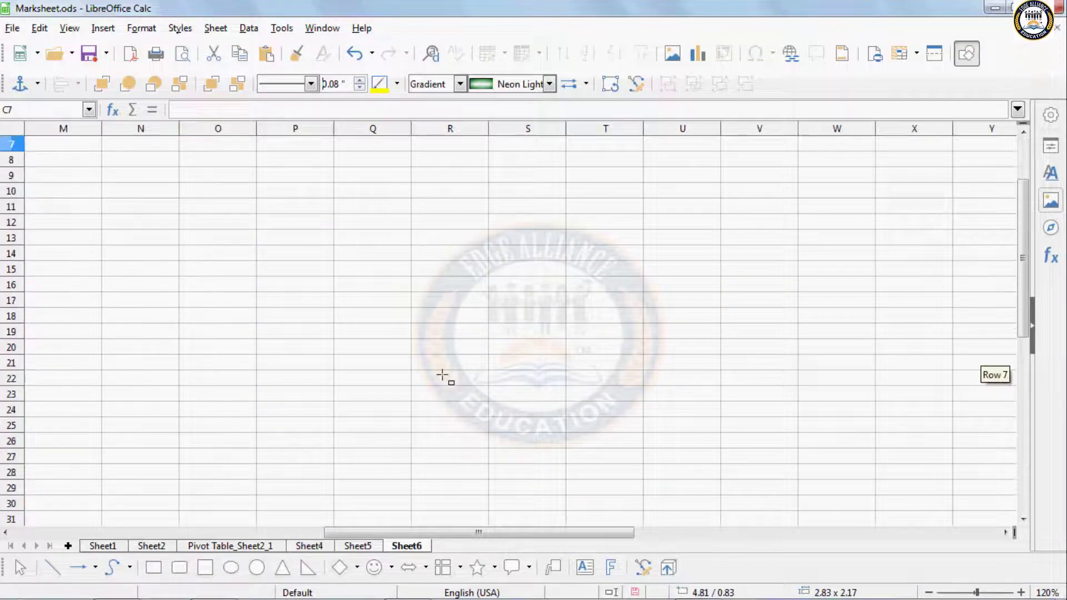
scroll(442, 375, "up", 10)
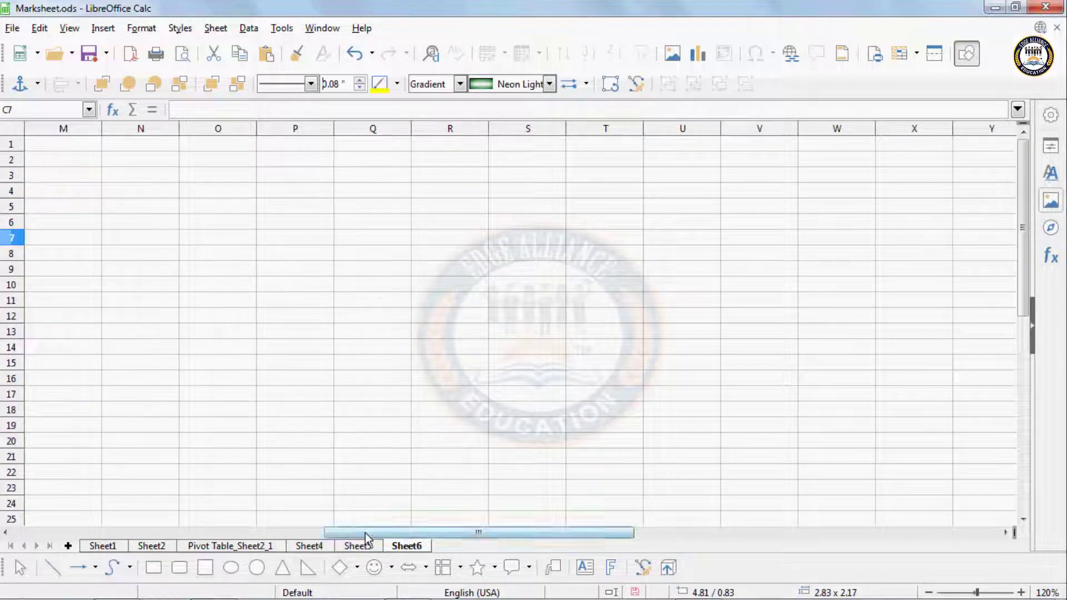
left_click(360, 547)
left_click(108, 546)
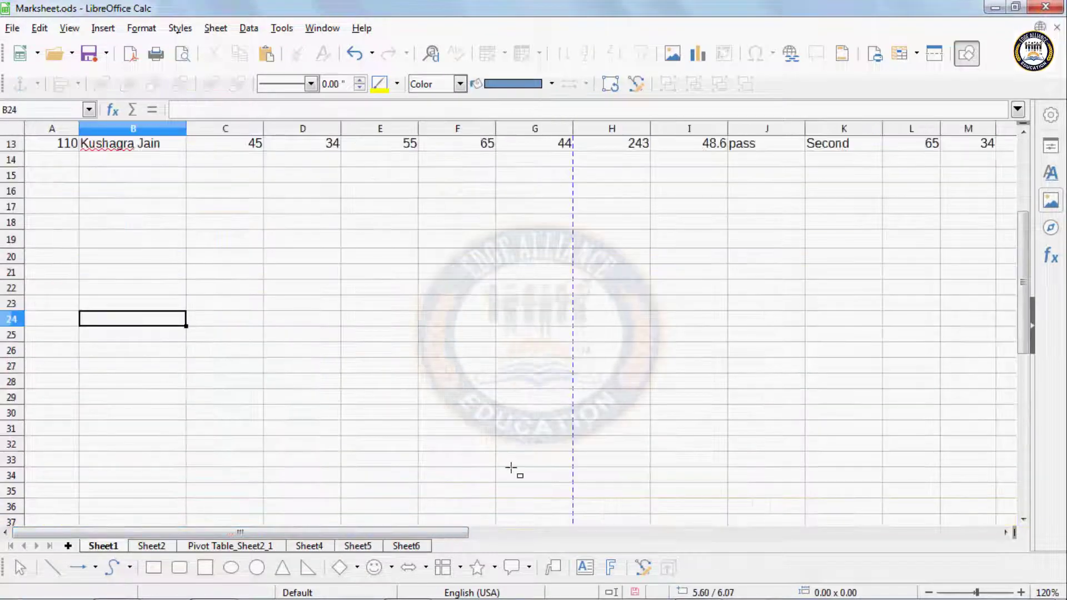
left_click(407, 546)
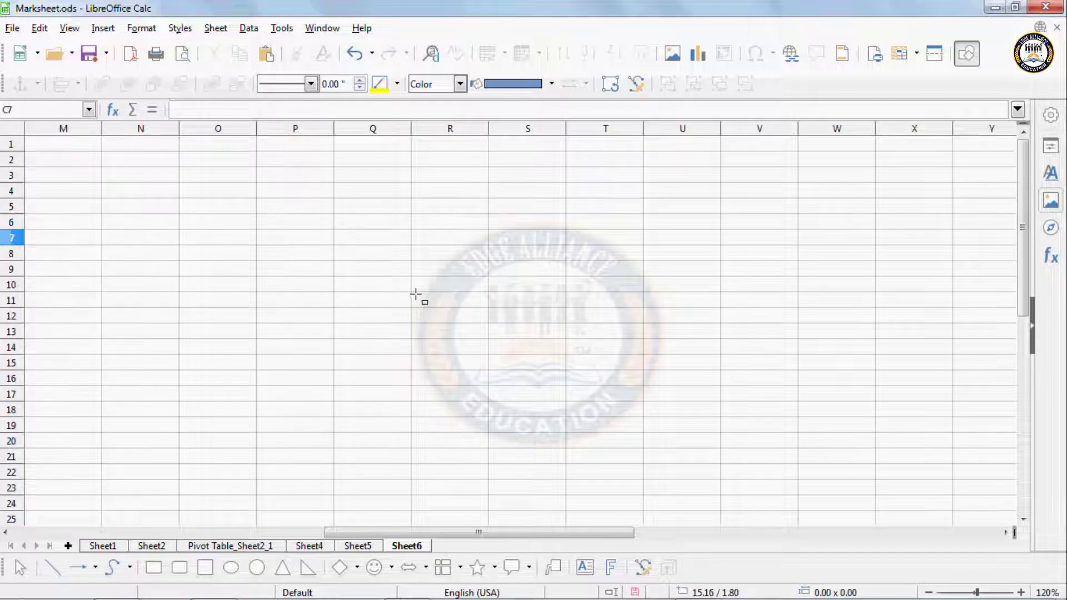
scroll(416, 295, "down", 14)
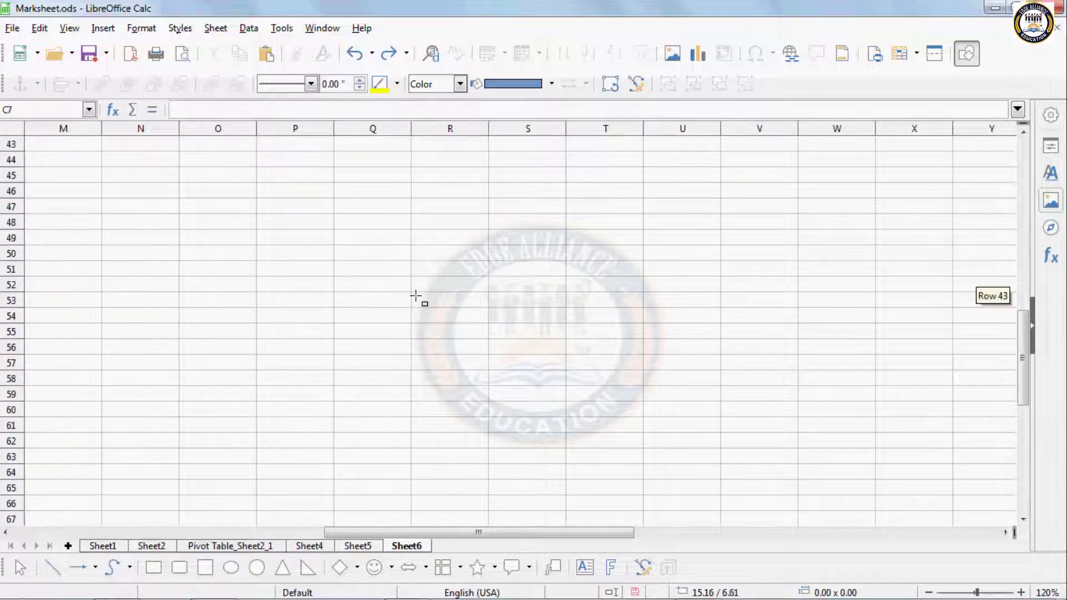
scroll(416, 295, "up", 14)
left_click(300, 130)
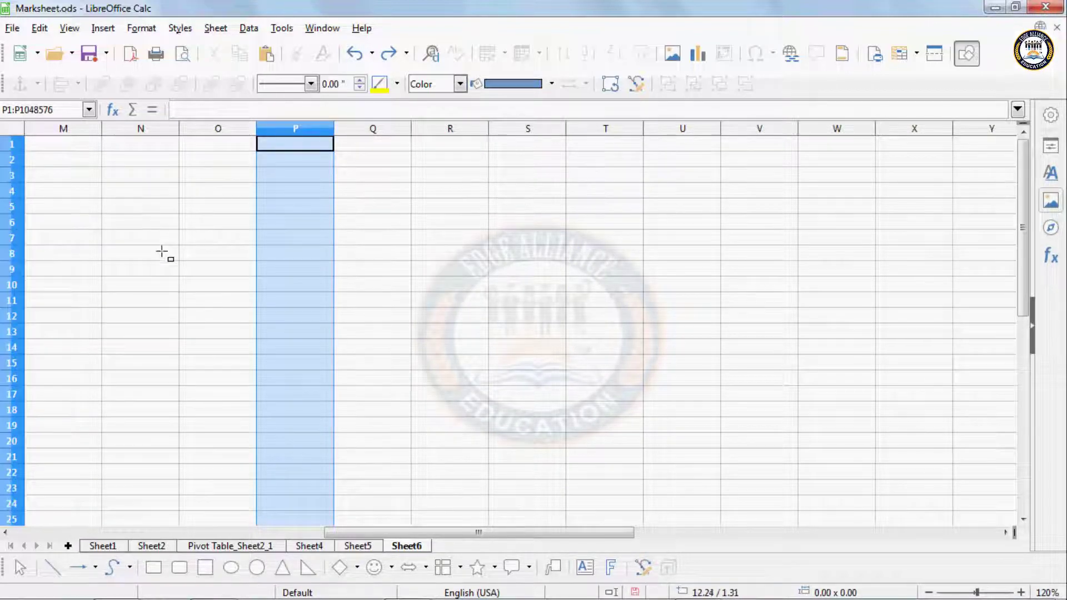
left_click(102, 27)
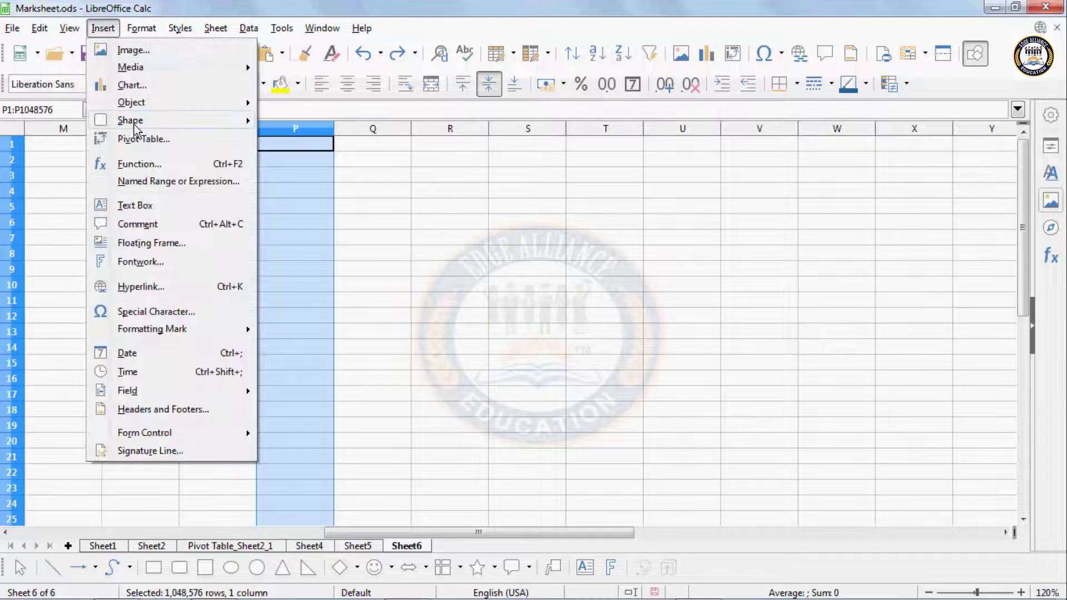
left_click(372, 246)
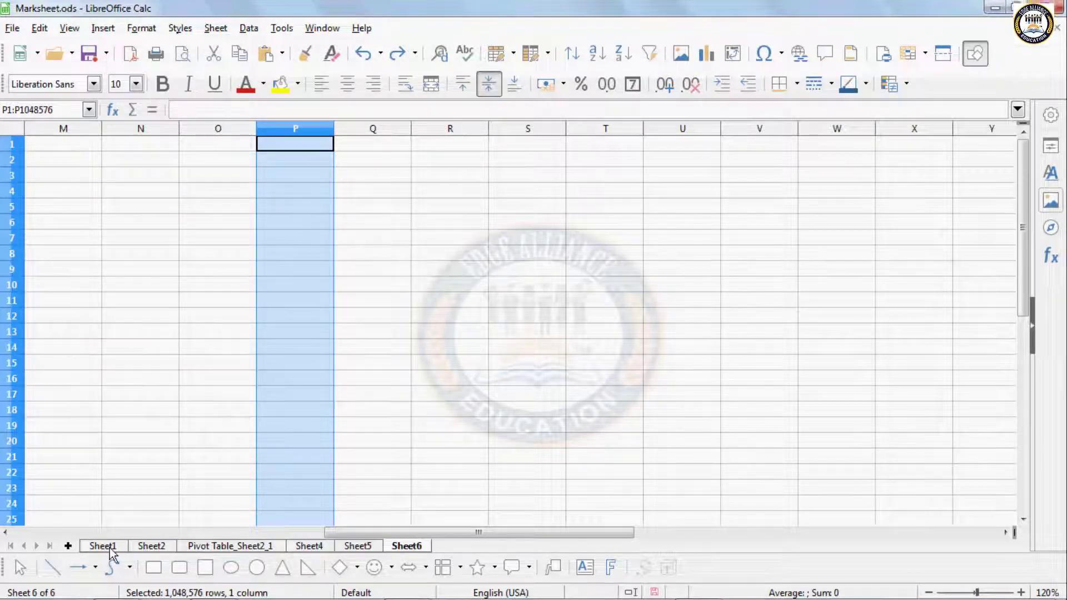
Step: Open the Function Wizard for cell P13 and read the descriptions of ABS, ACCRINT and ACCRINTM
left_click(262, 332)
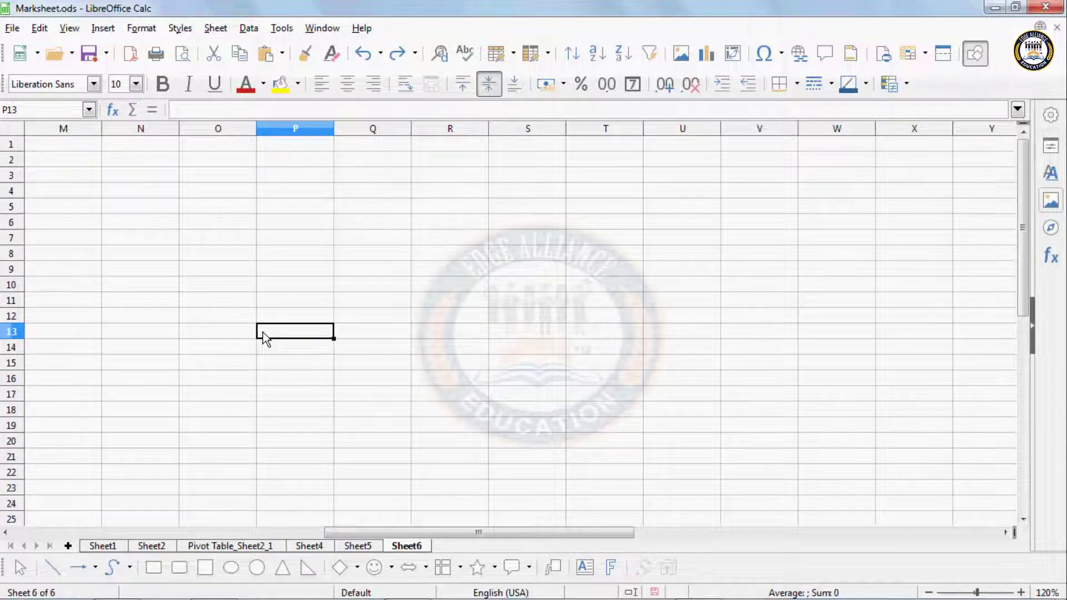
left_click(105, 28)
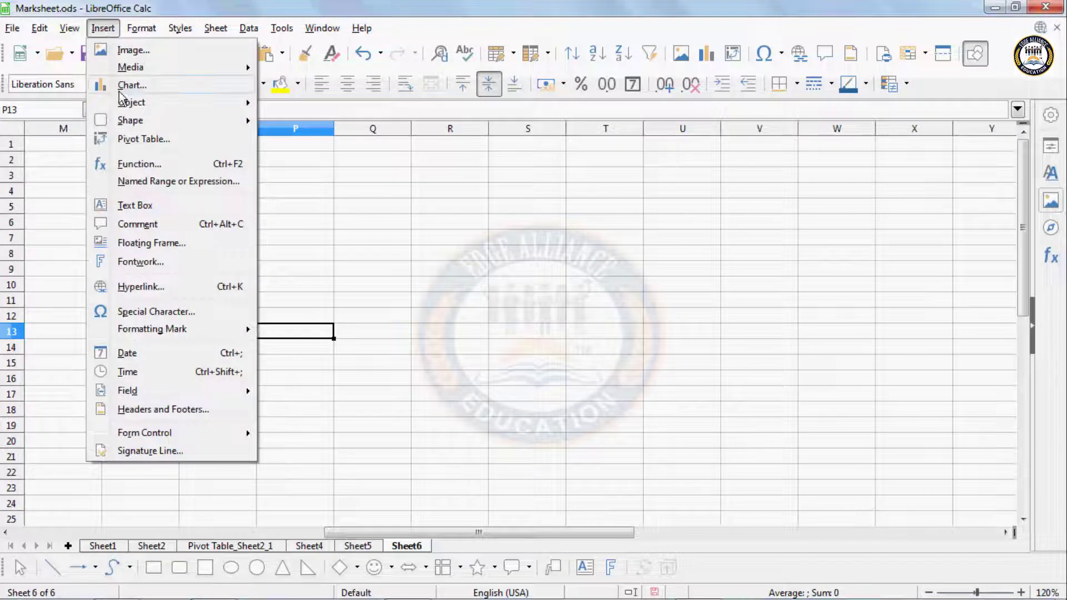
left_click(163, 168)
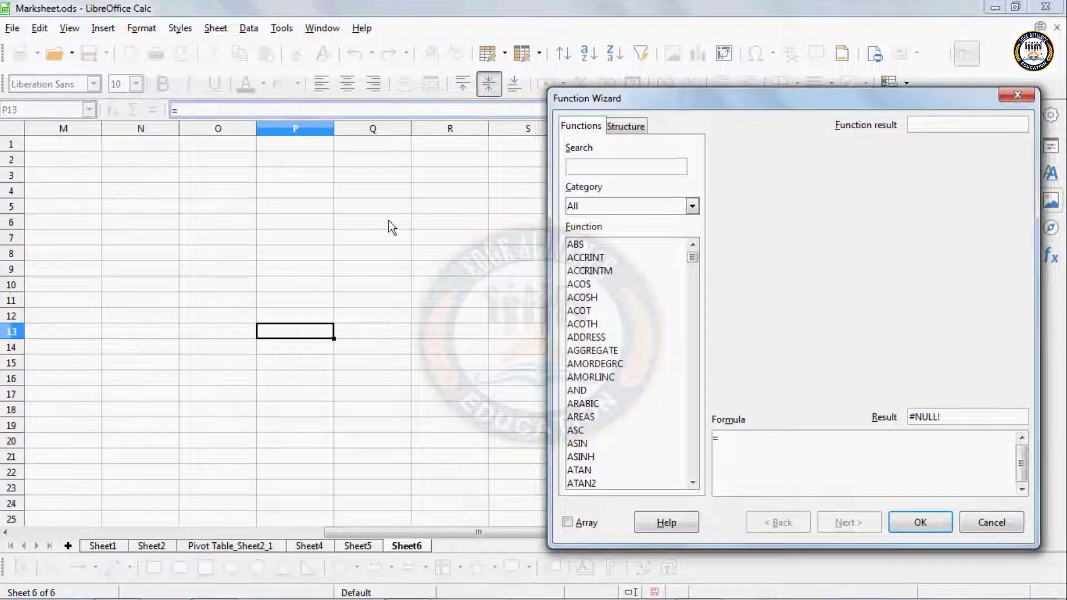
left_click(580, 248)
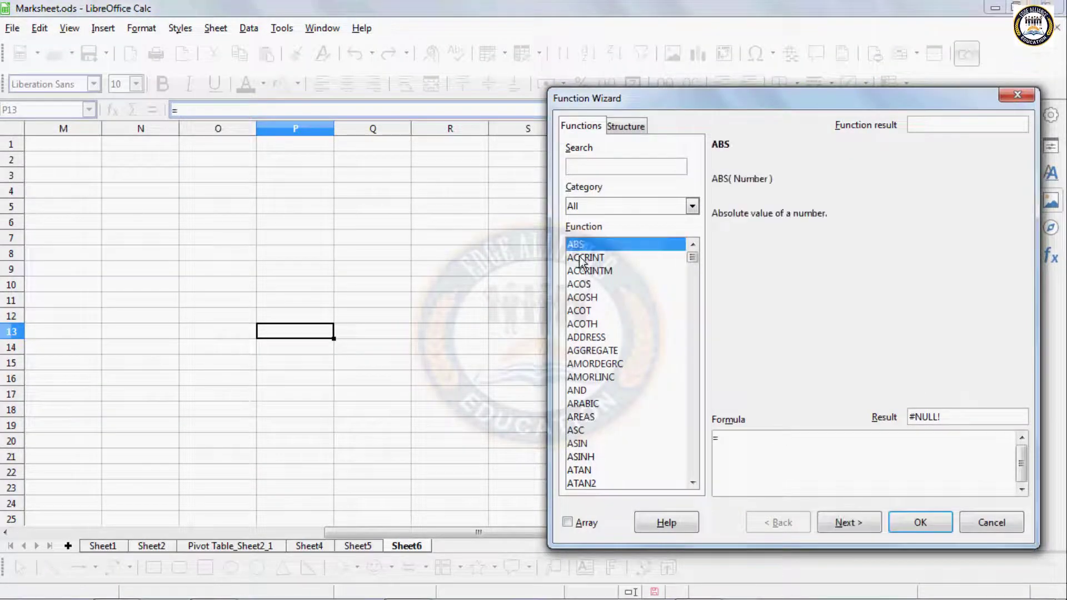
left_click(582, 257)
left_click(583, 270)
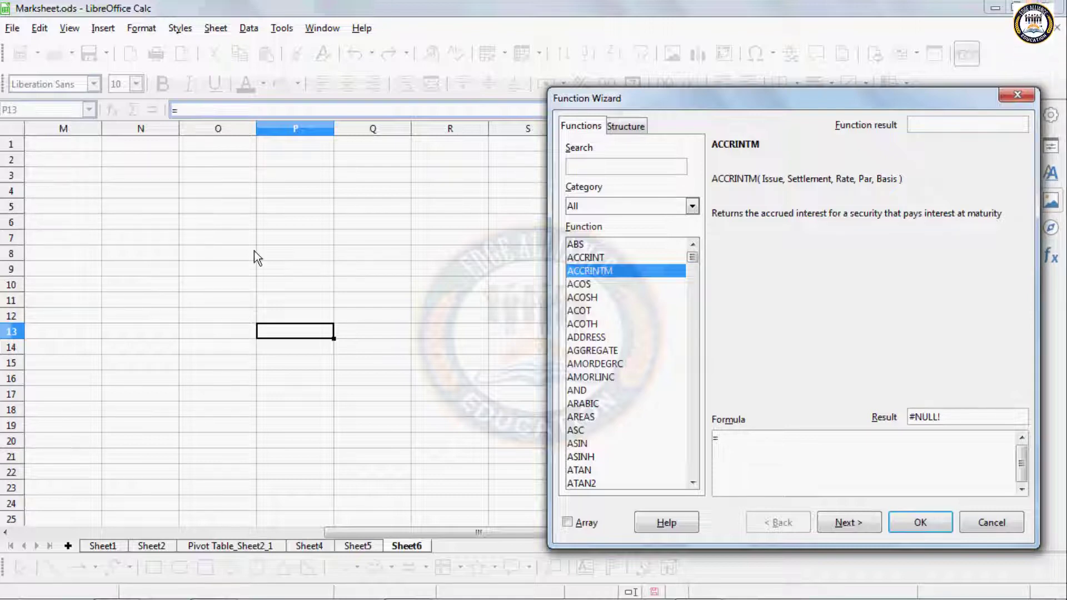
Step: Read the descriptions of ABS, ACOS, ADDRESS, AND, ASC and AREAS in the Function Wizard and cancel it without inserting a function
left_click(611, 247)
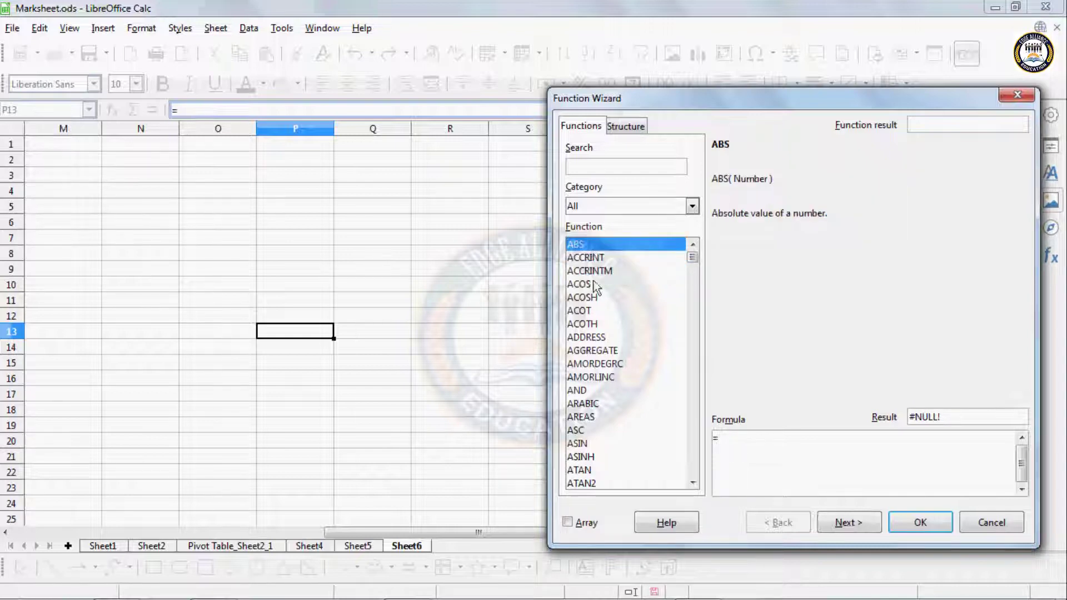
left_click(609, 284)
left_click(607, 337)
left_click(605, 390)
left_click(588, 433)
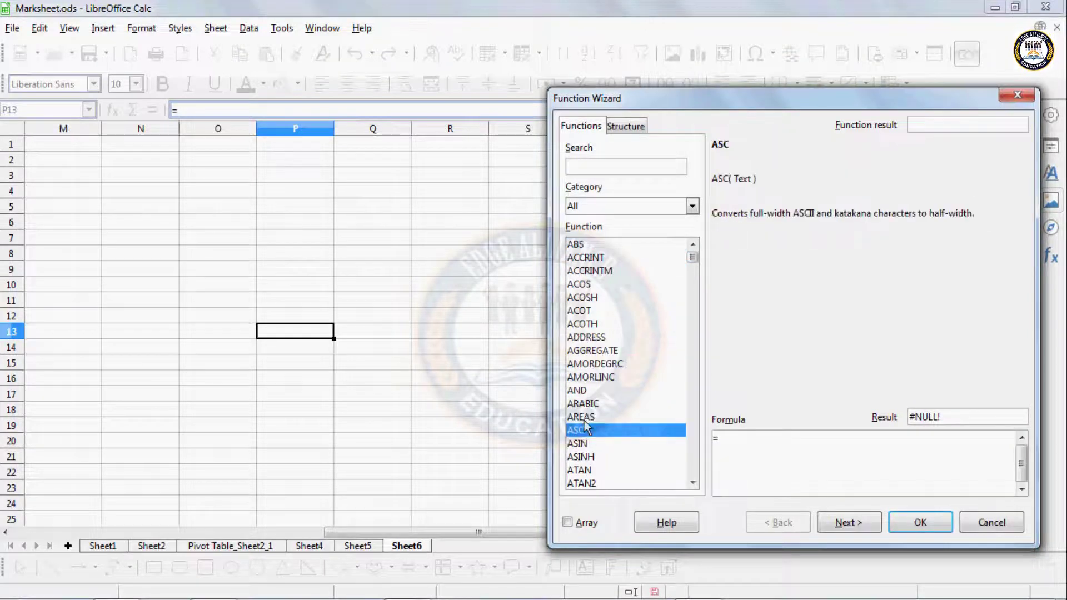
left_click(615, 421)
left_click(991, 522)
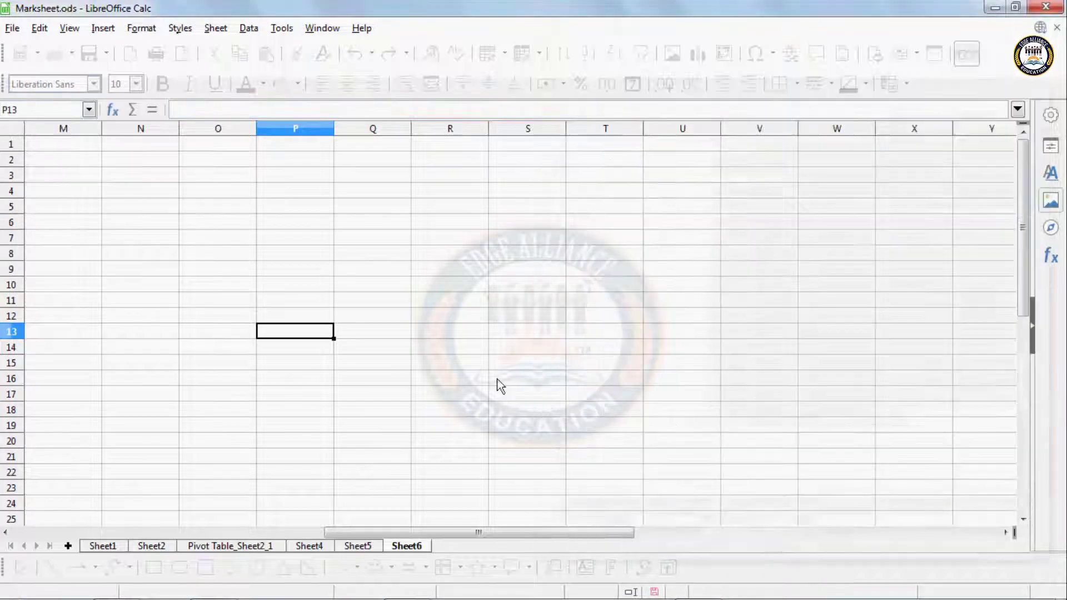
left_click(496, 379)
Step: Switch to Sheet5 and select the ABS example's input cell C4
left_click(360, 546)
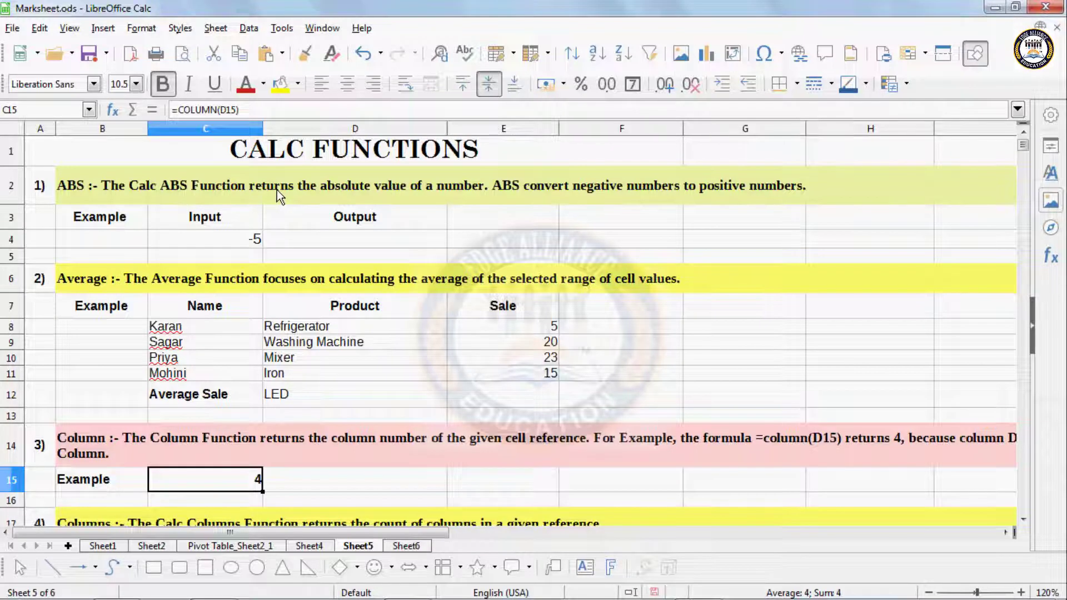
left_click(250, 236)
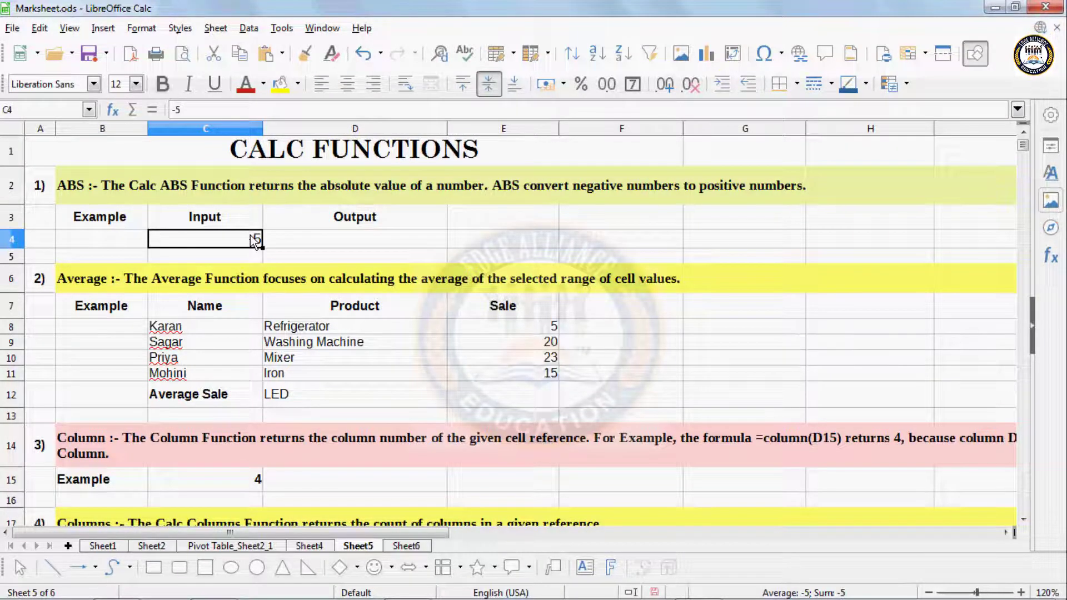
left_click(528, 247)
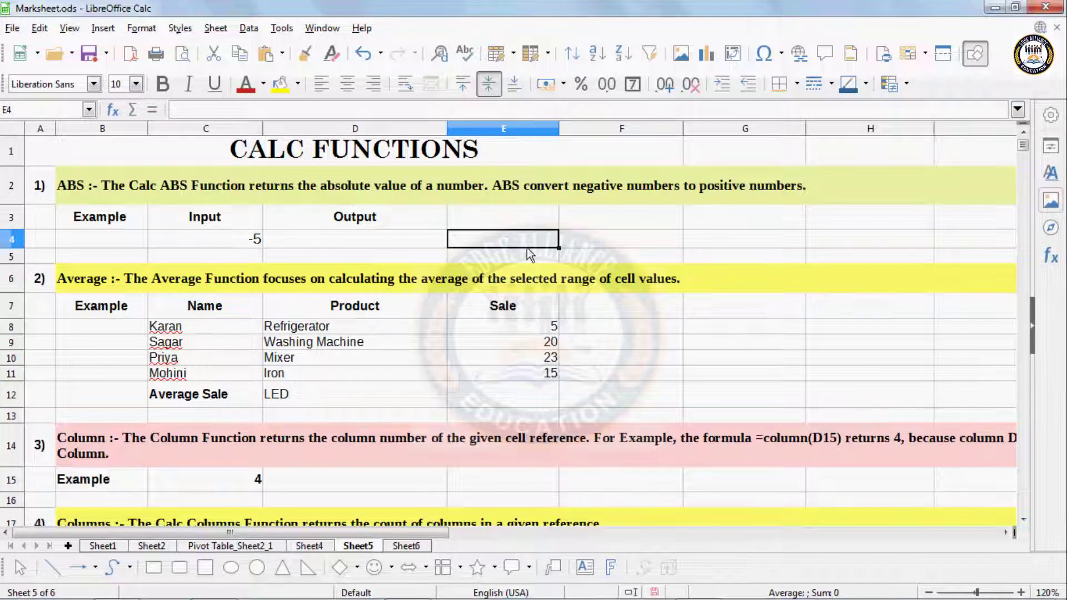
left_click(234, 242)
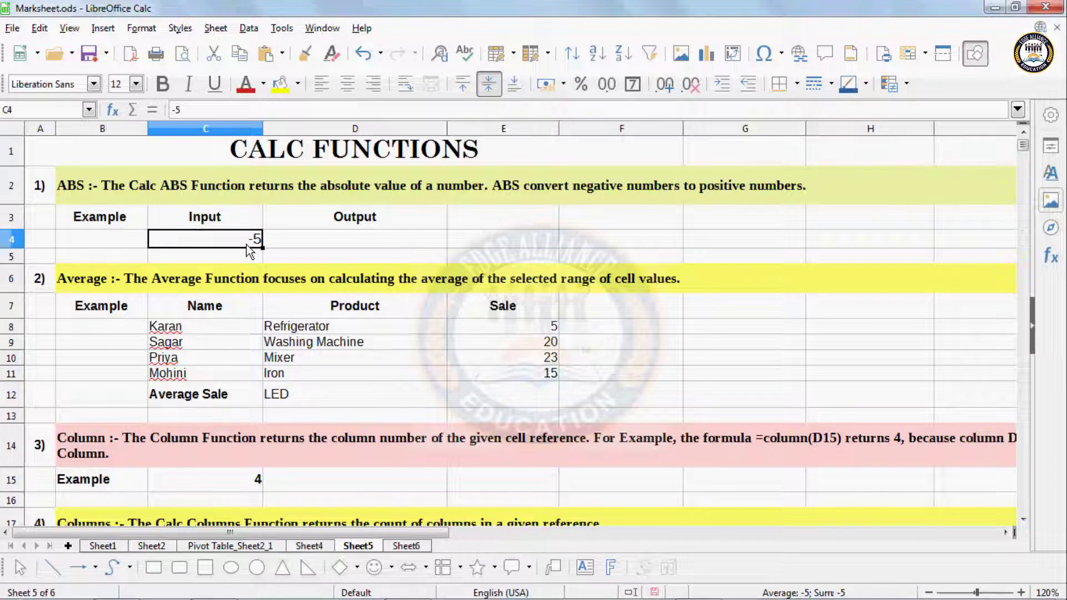
Step: Insert the ABS function in output cell D4 through the Function Wizard, with C4 as its number, and compare the input and output cells
left_click(298, 240)
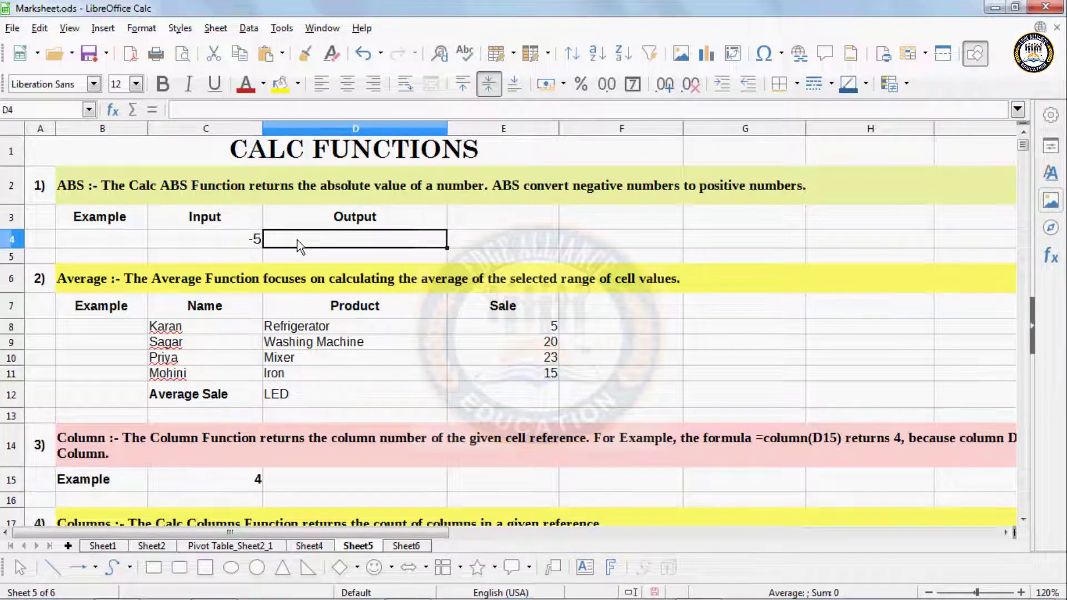
left_click(109, 29)
left_click(133, 163)
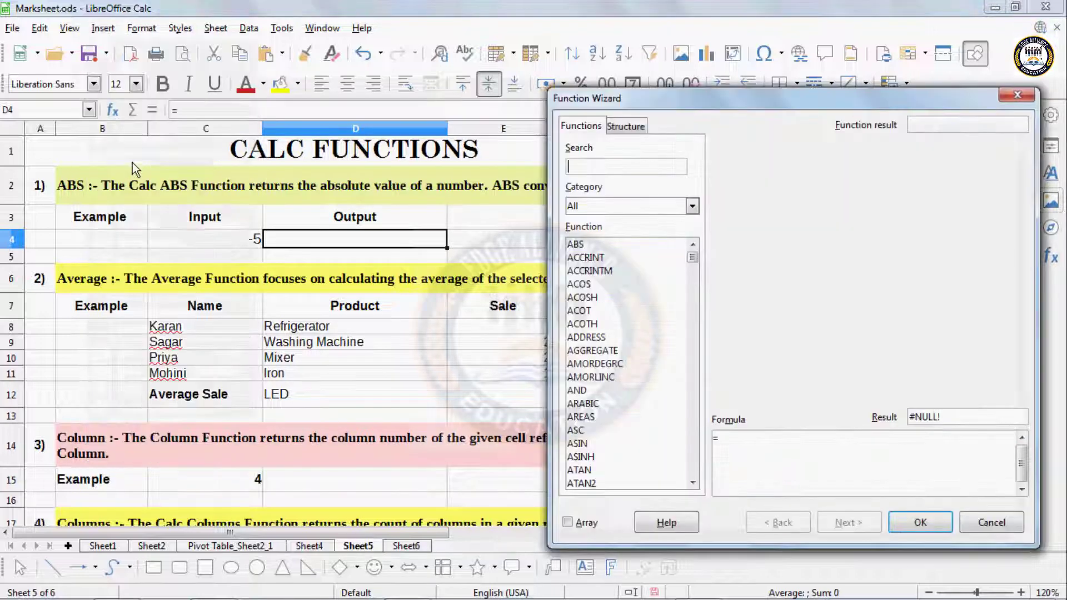
left_click(577, 246)
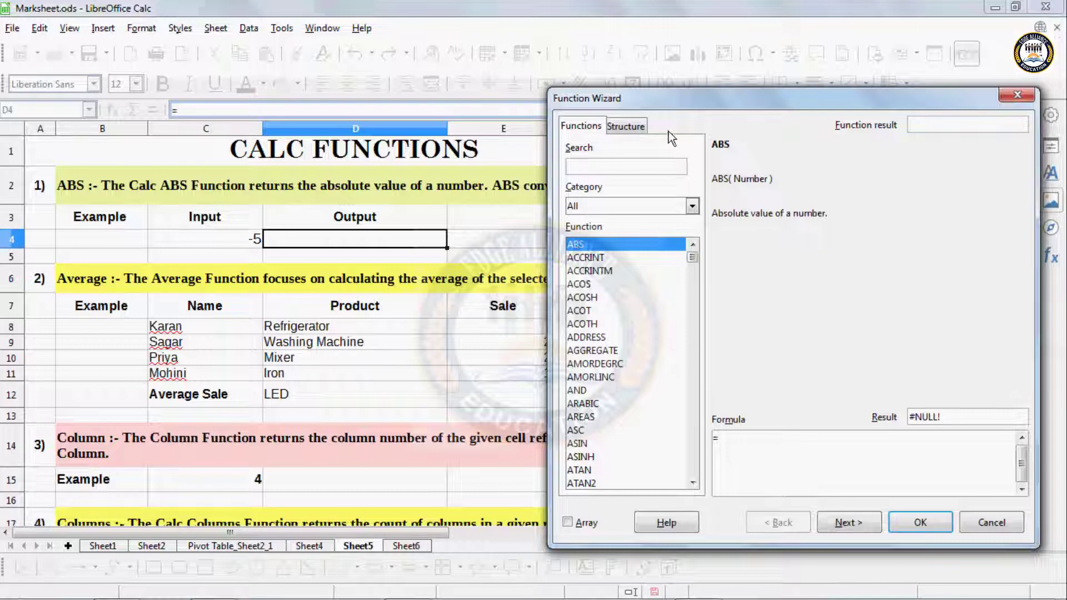
left_click_drag(692, 98, 795, 55)
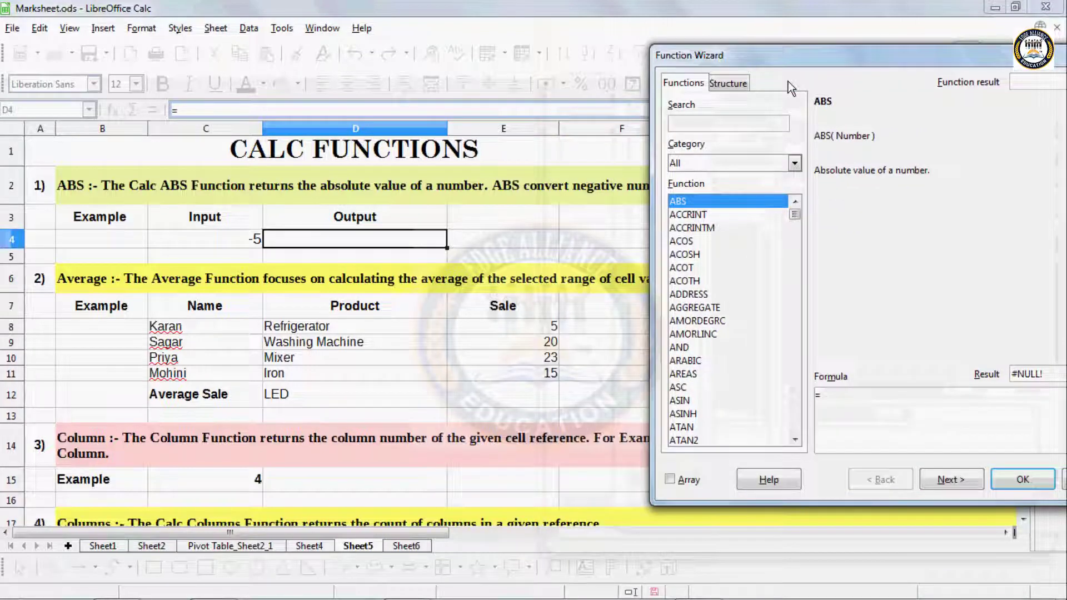
left_click(943, 478)
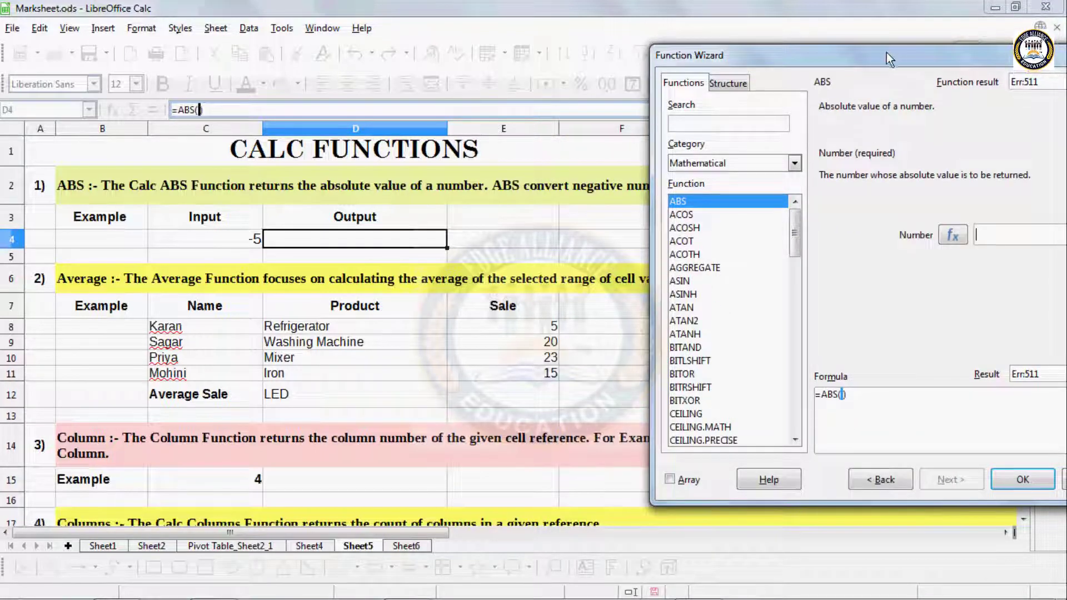
left_click_drag(885, 52, 790, 71)
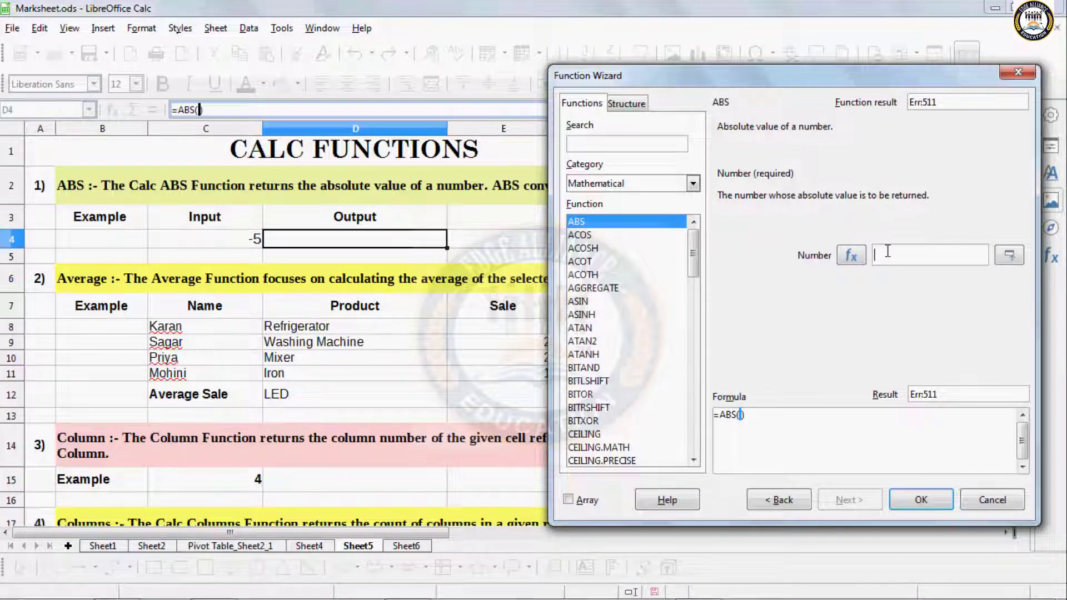
left_click(248, 242)
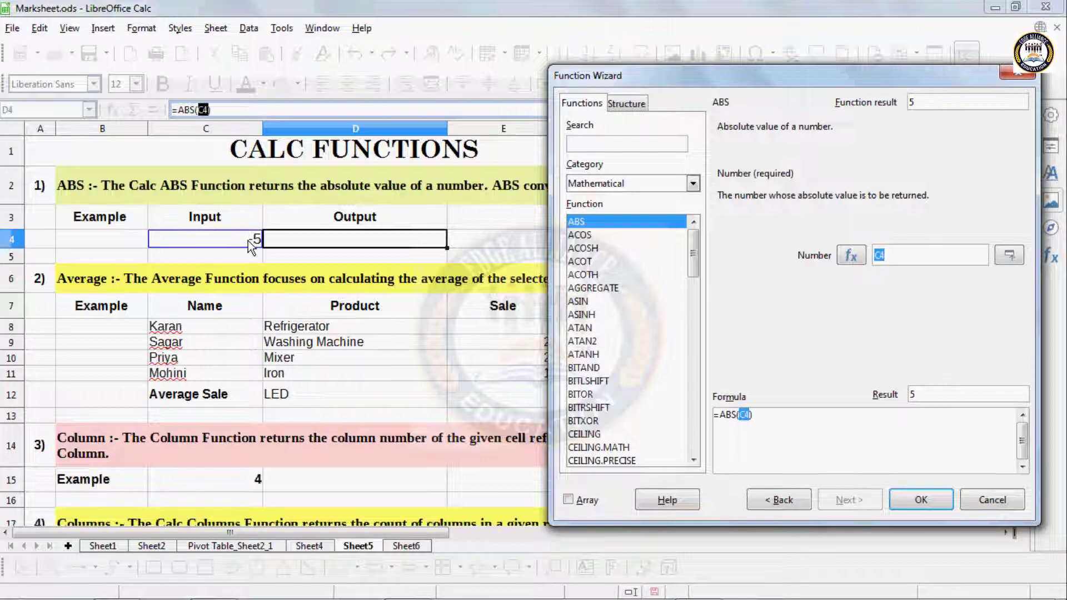
left_click(902, 494)
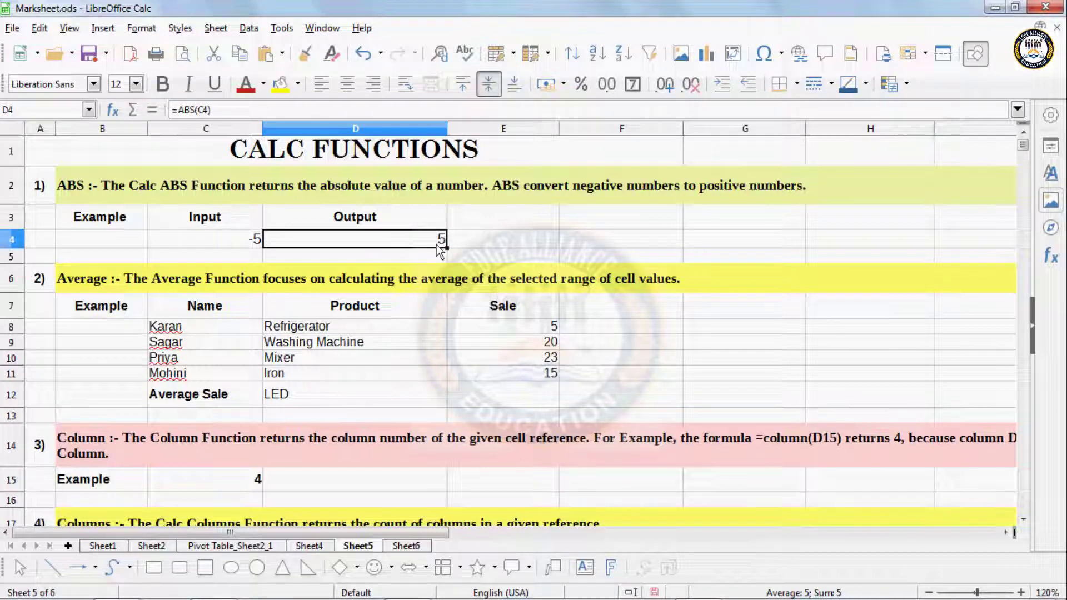
left_click(254, 245)
left_click(337, 241)
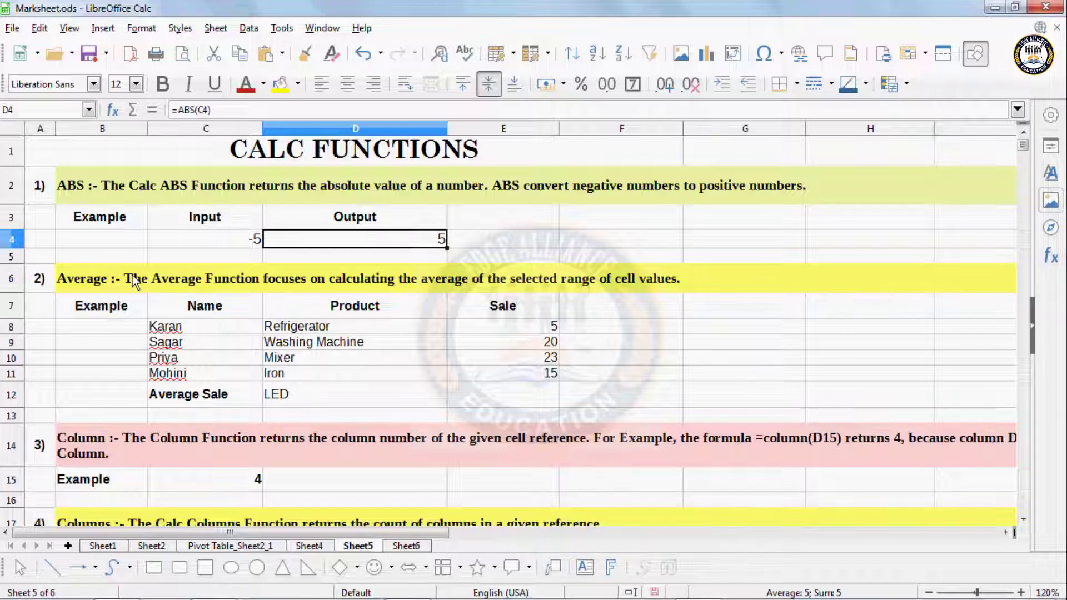
Step: Select cell E12 in the Average Sale row, below the Sale values
left_click(475, 405)
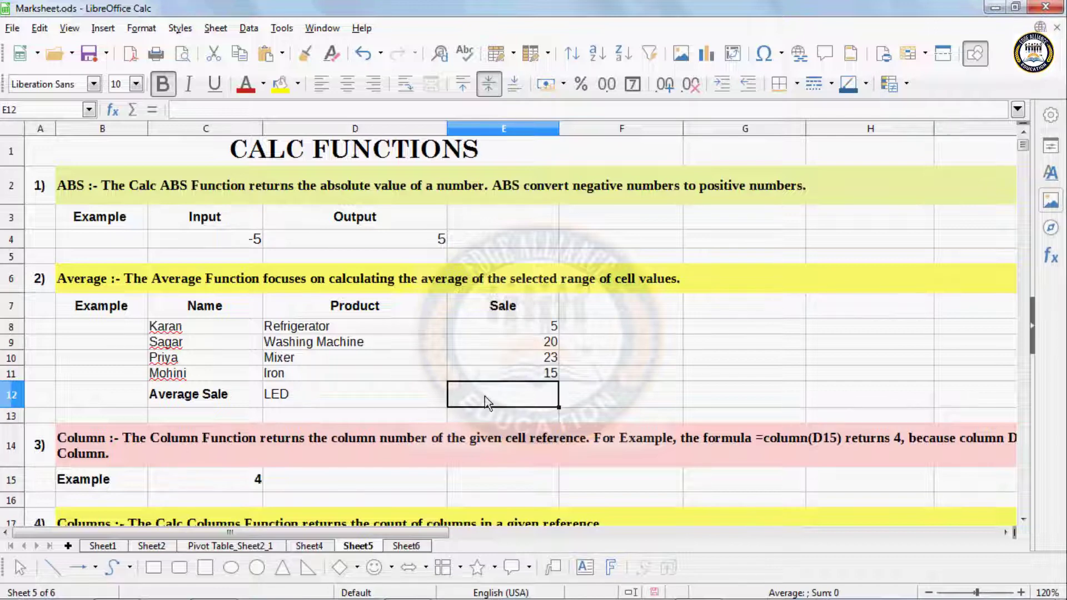
Step: Clear the product entry in cell D12 of the Average Sale row
left_click(358, 395)
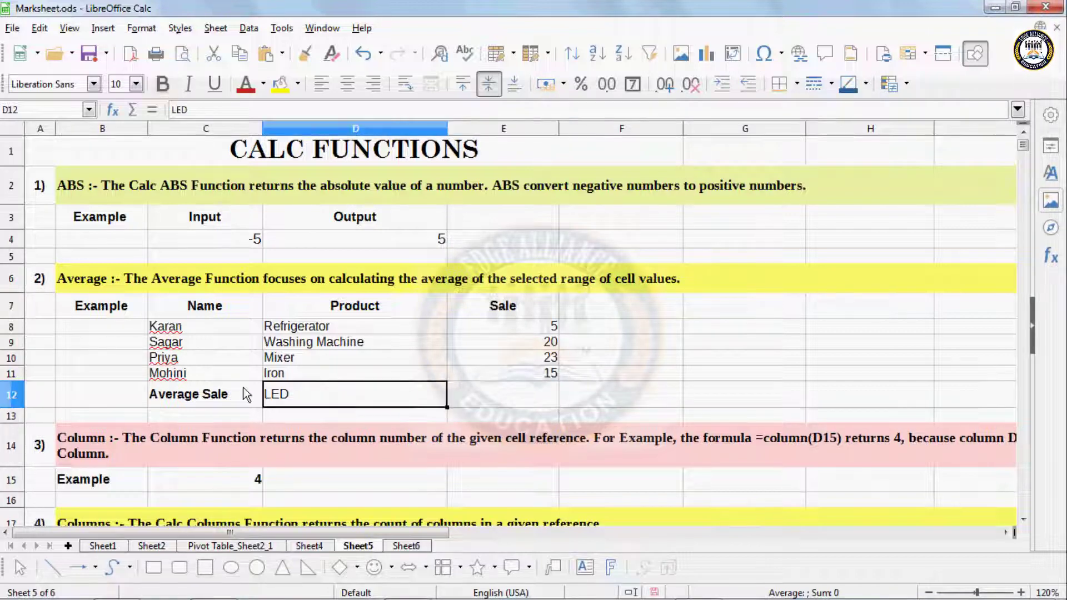
left_click(225, 394)
left_click(293, 403)
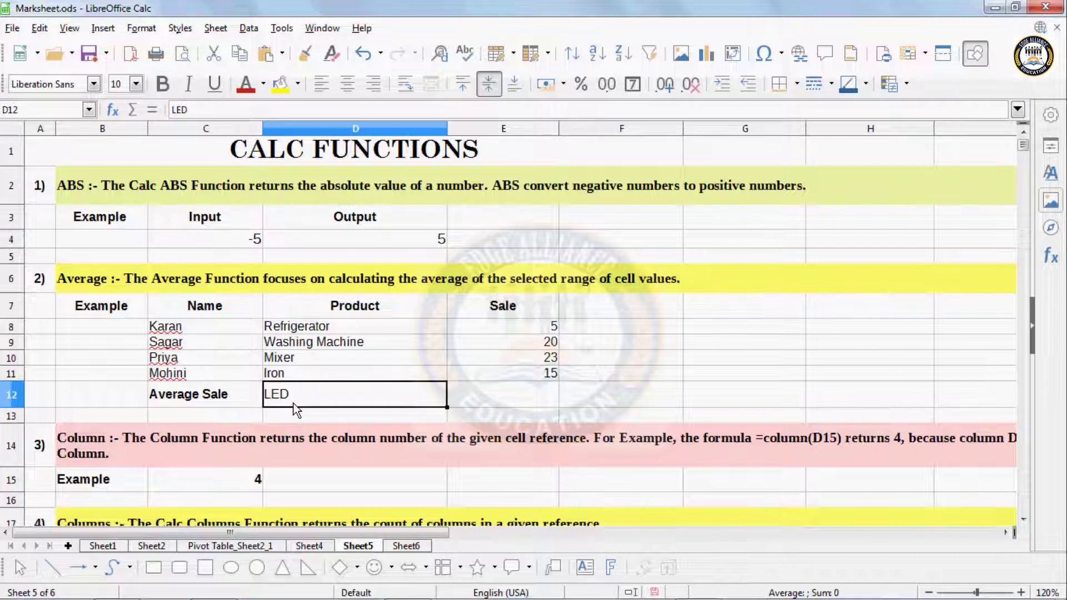
key("Delete")
Step: Insert the AVERAGE function in cell E12 with the sales range E8:E11 as Number 1
left_click(518, 399)
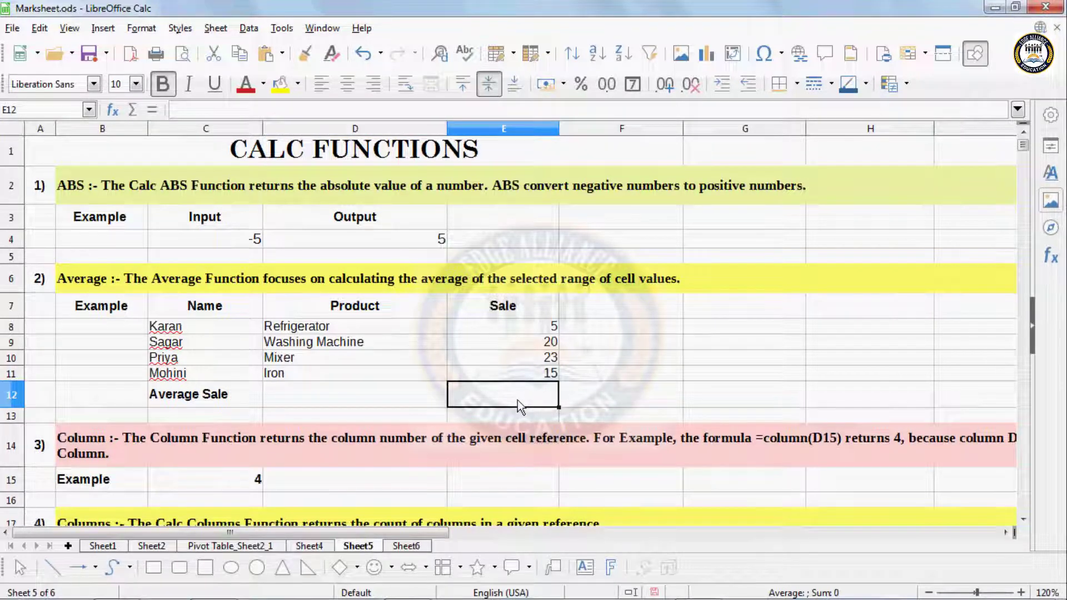
left_click(98, 29)
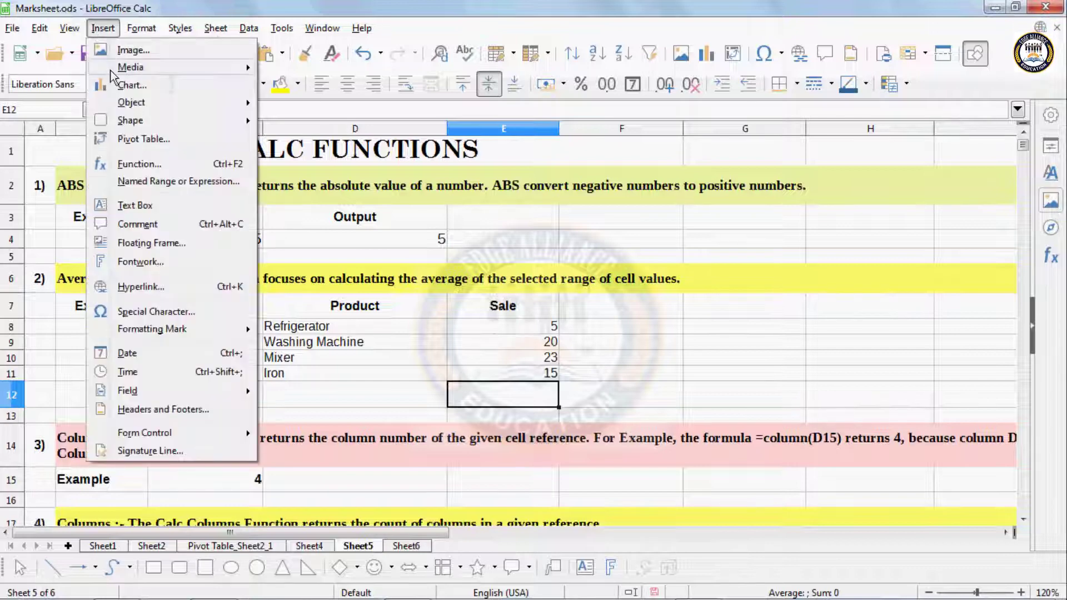
left_click(135, 164)
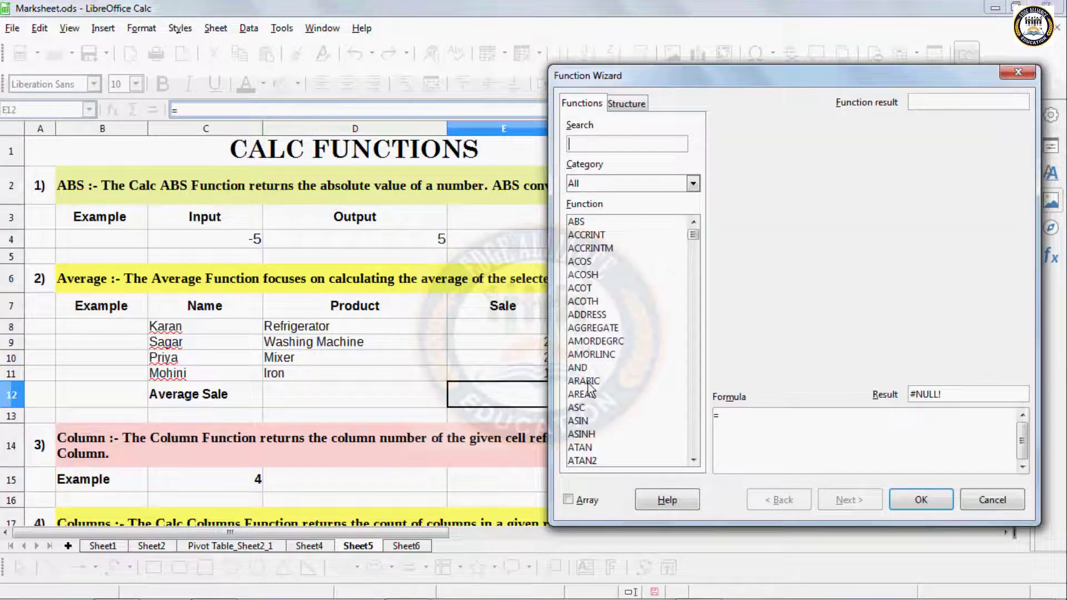
left_click_drag(695, 240, 695, 247)
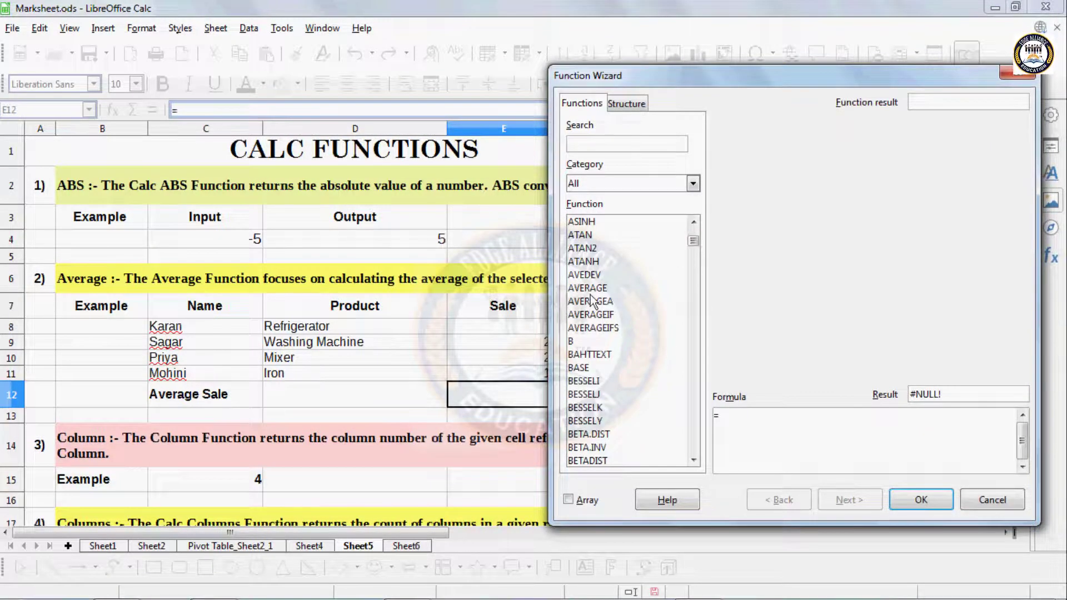
left_click(590, 294)
left_click(842, 505)
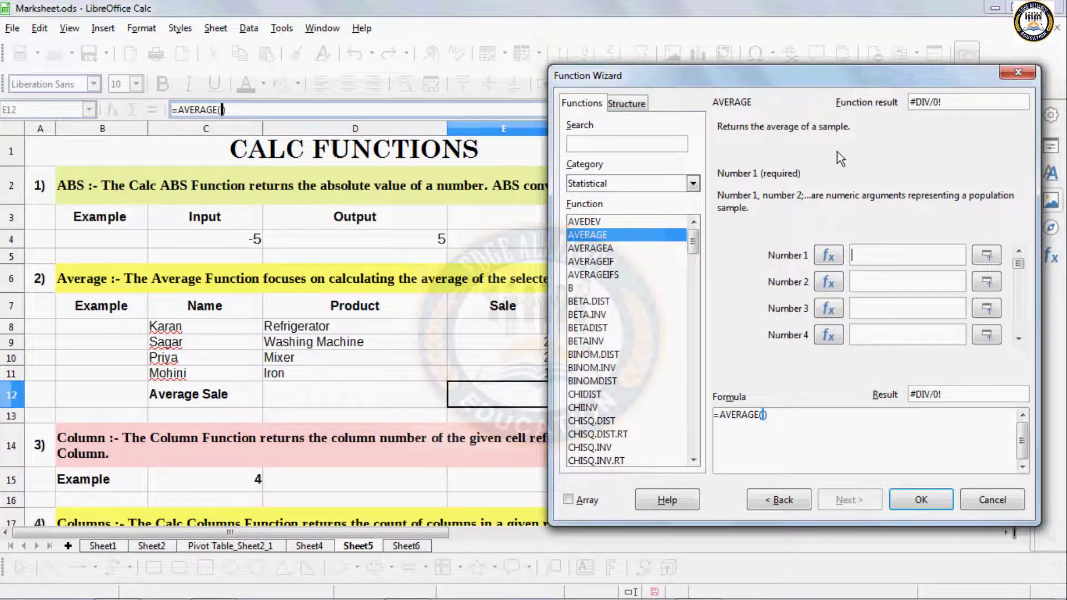
left_click_drag(809, 76, 867, 78)
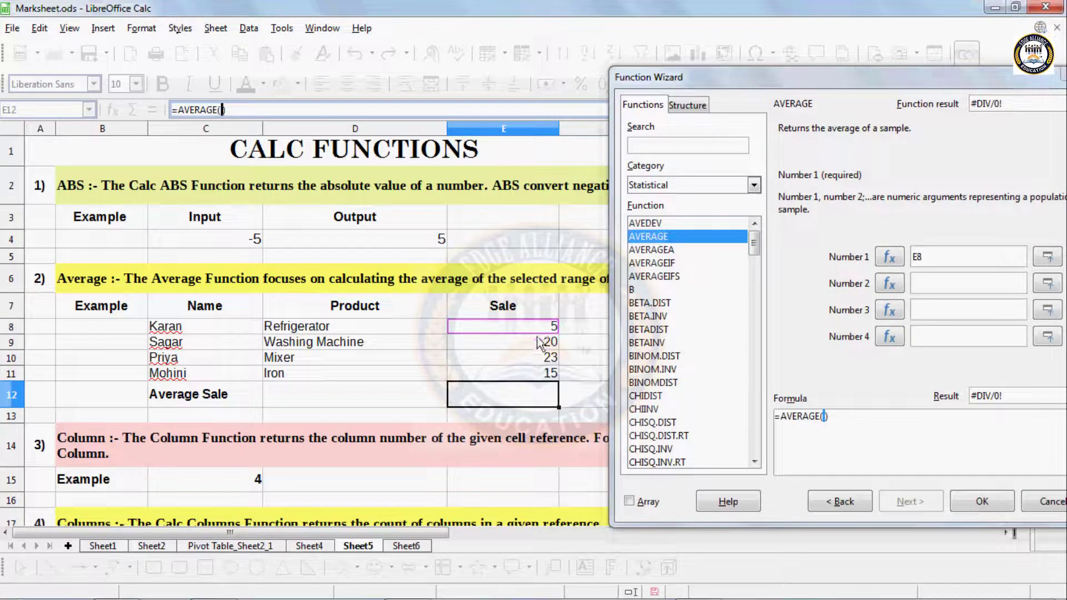
left_click_drag(541, 329, 540, 382)
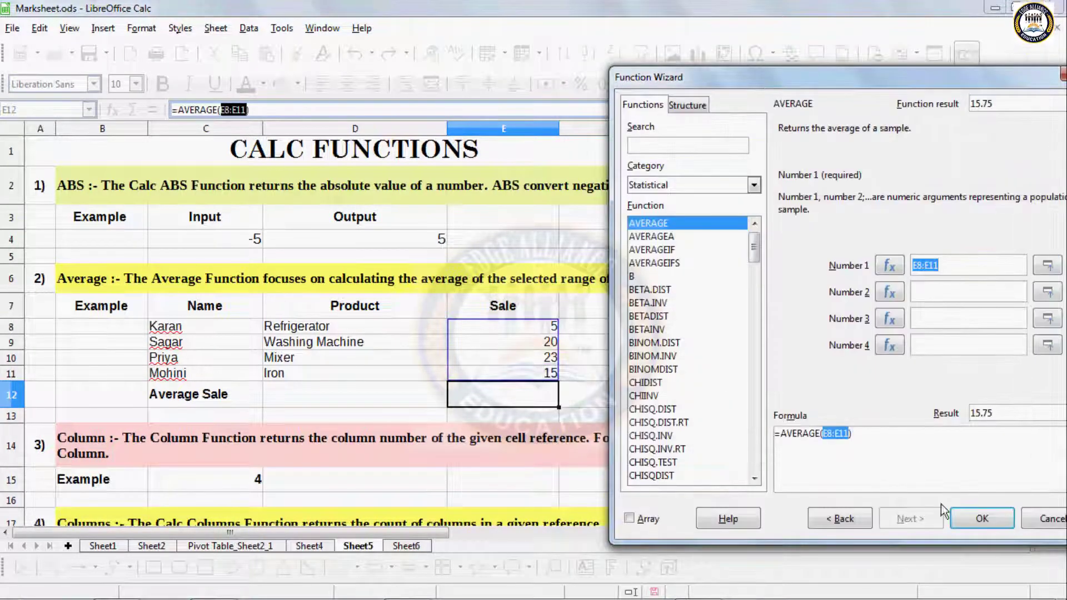
left_click(973, 518)
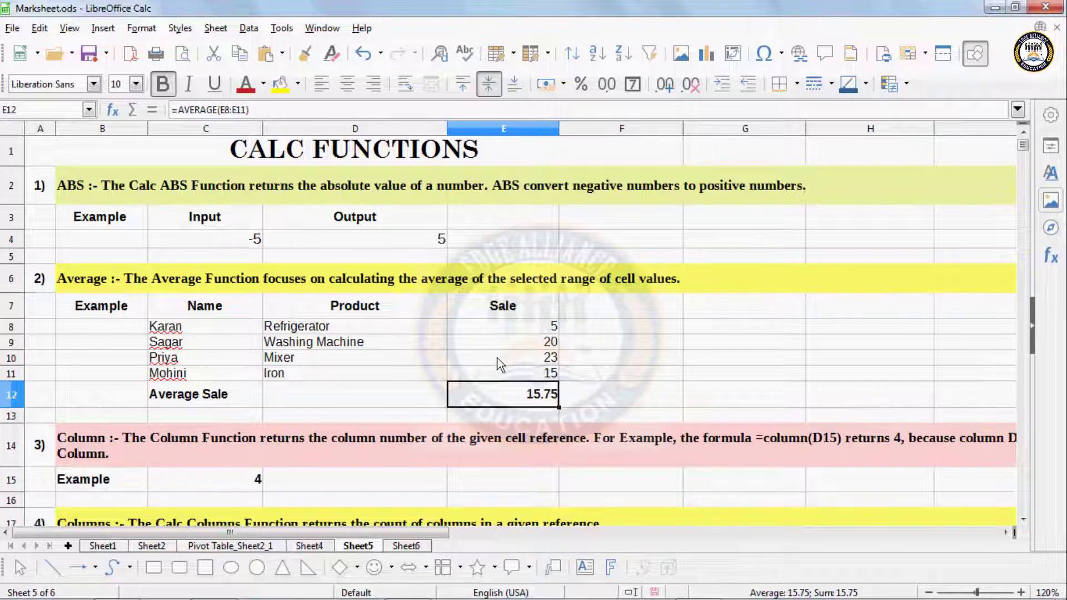
Step: Clear the existing result in cell C15 of the Column function example
scroll(498, 357, "down", 2)
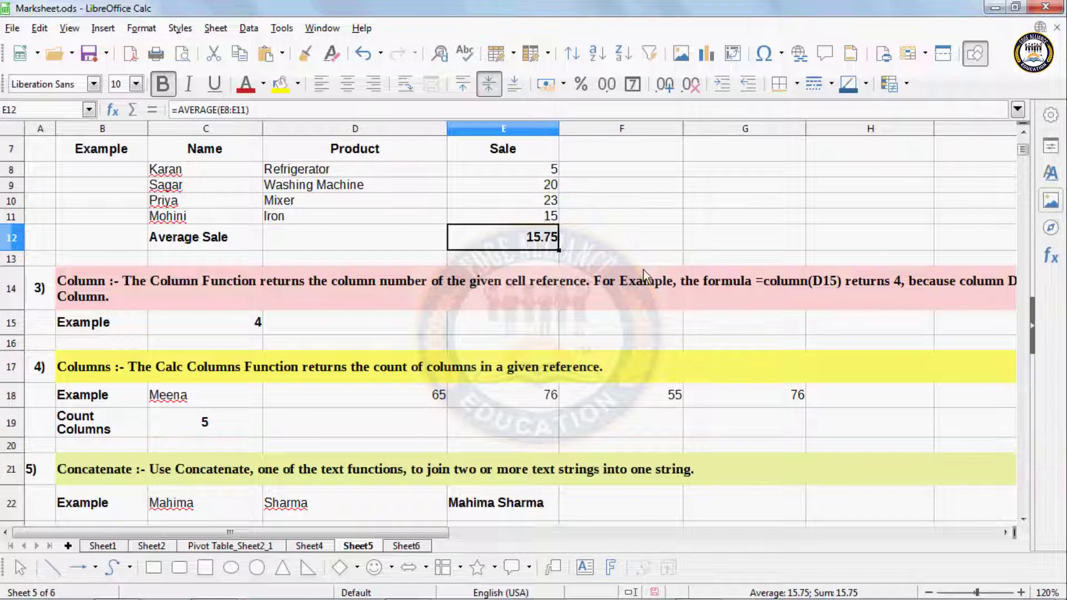
left_click(208, 330)
key("Delete")
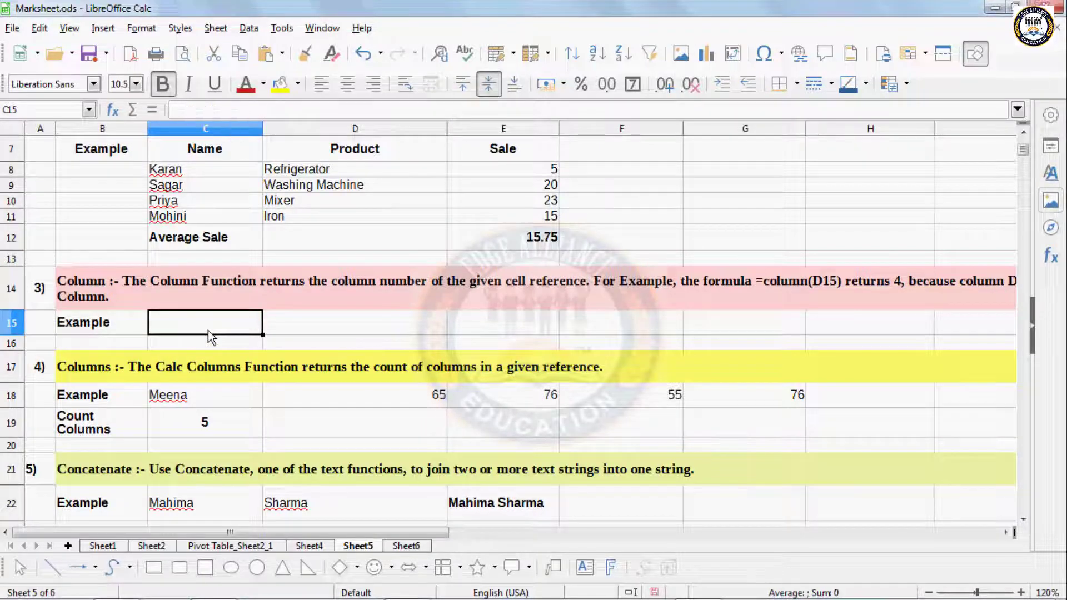
Step: Search the functions for "col" and insert the COLUMN function in cell C15 with D15 as its reference
left_click(103, 28)
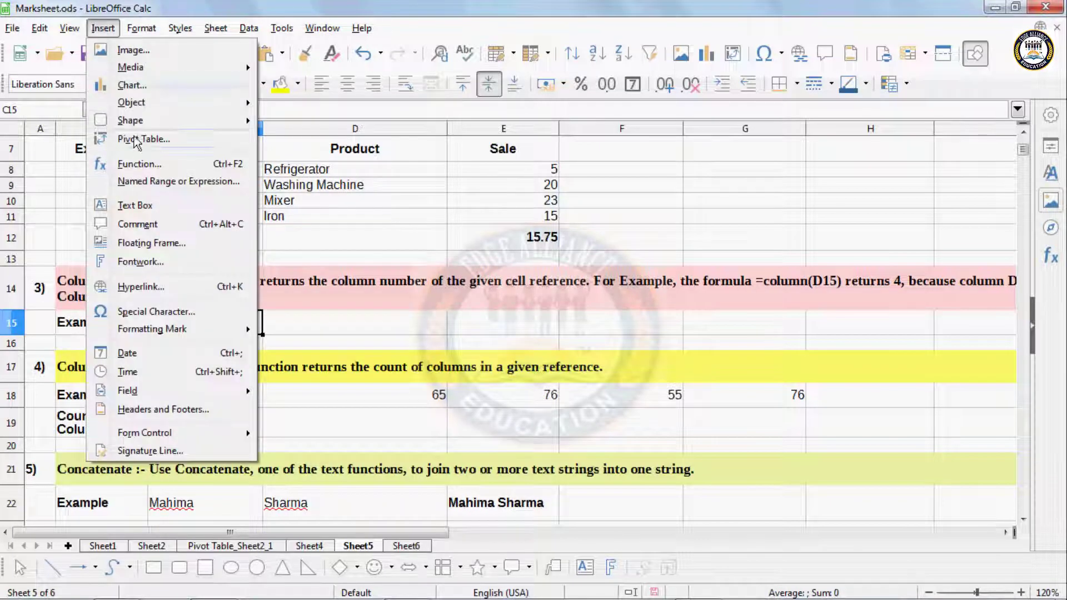
left_click(140, 164)
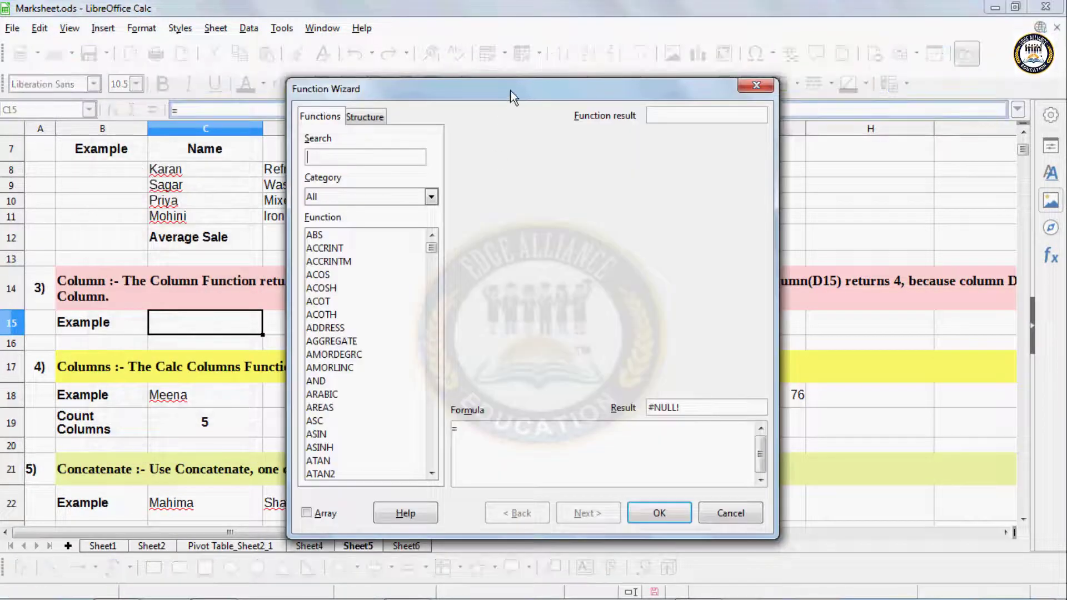
left_click_drag(510, 90, 843, 68)
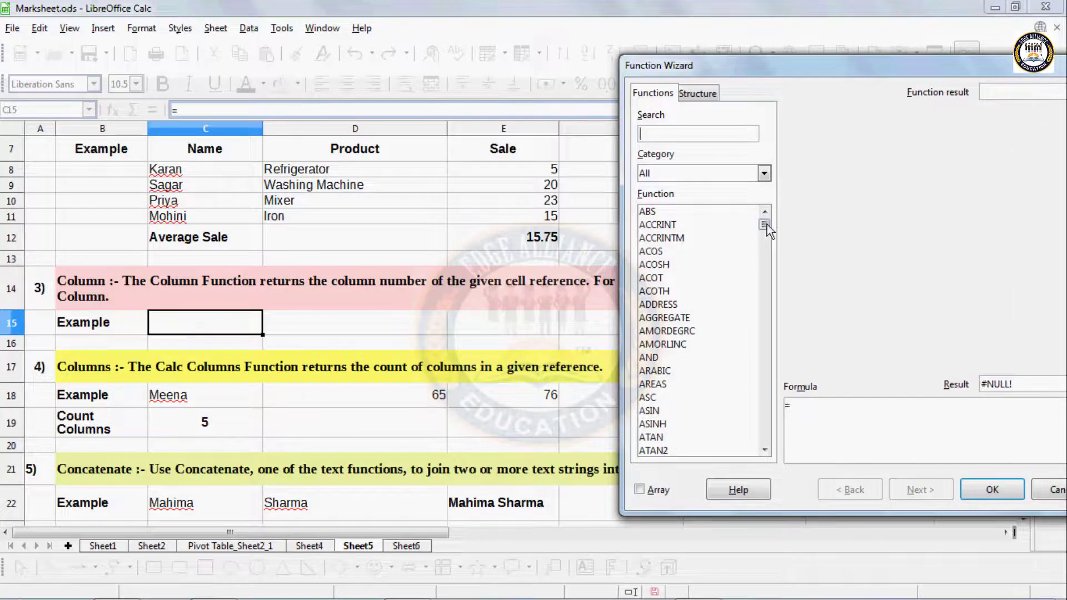
left_click(766, 450)
left_click(766, 450)
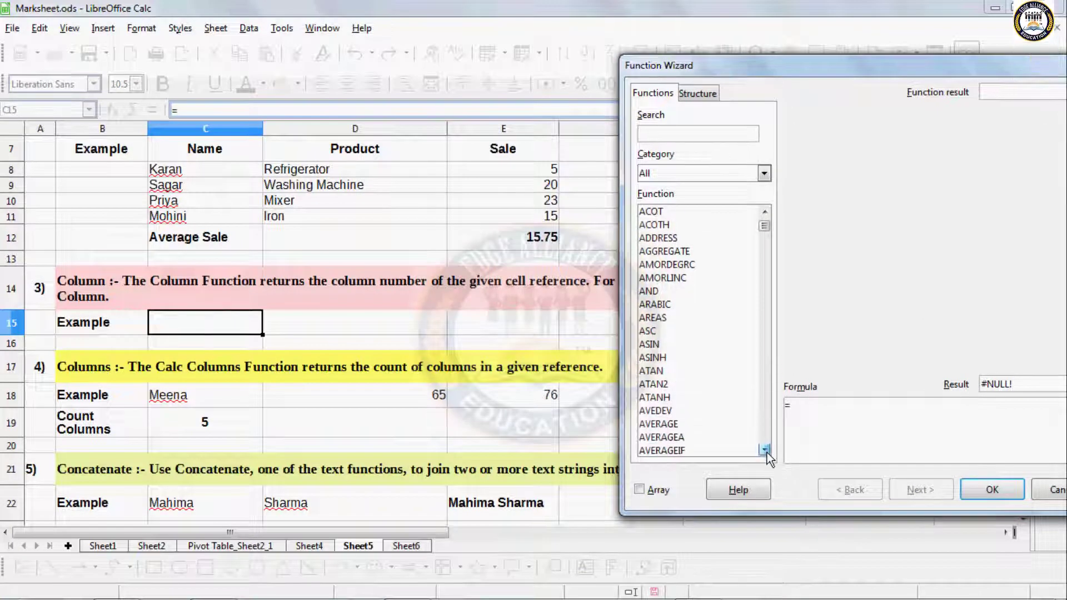
left_click(766, 451)
left_click(766, 450)
left_click(765, 450)
left_click(766, 450)
left_click(766, 450)
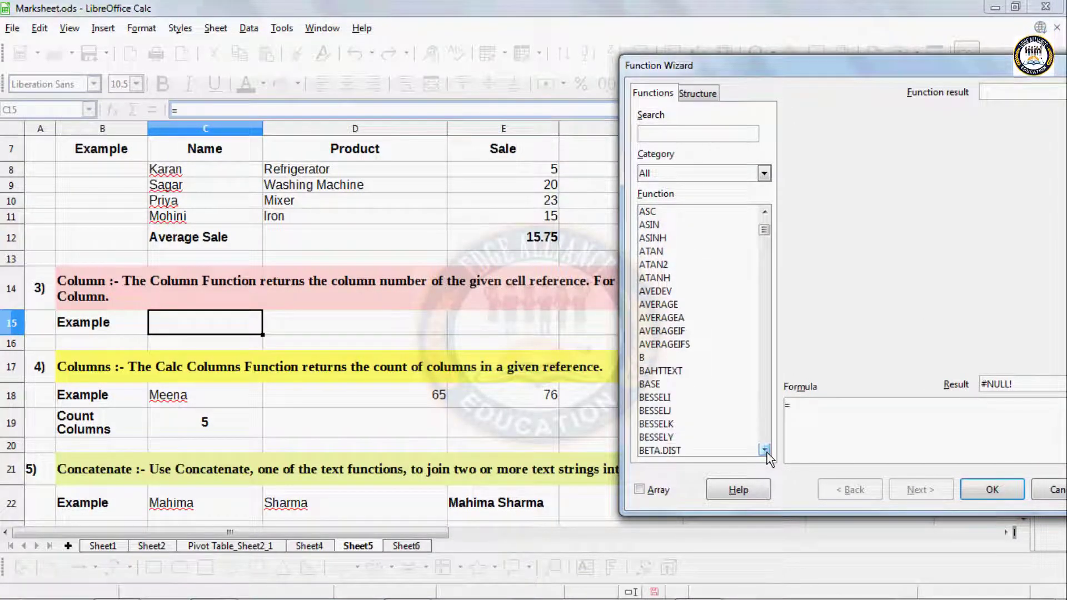
left_click(766, 450)
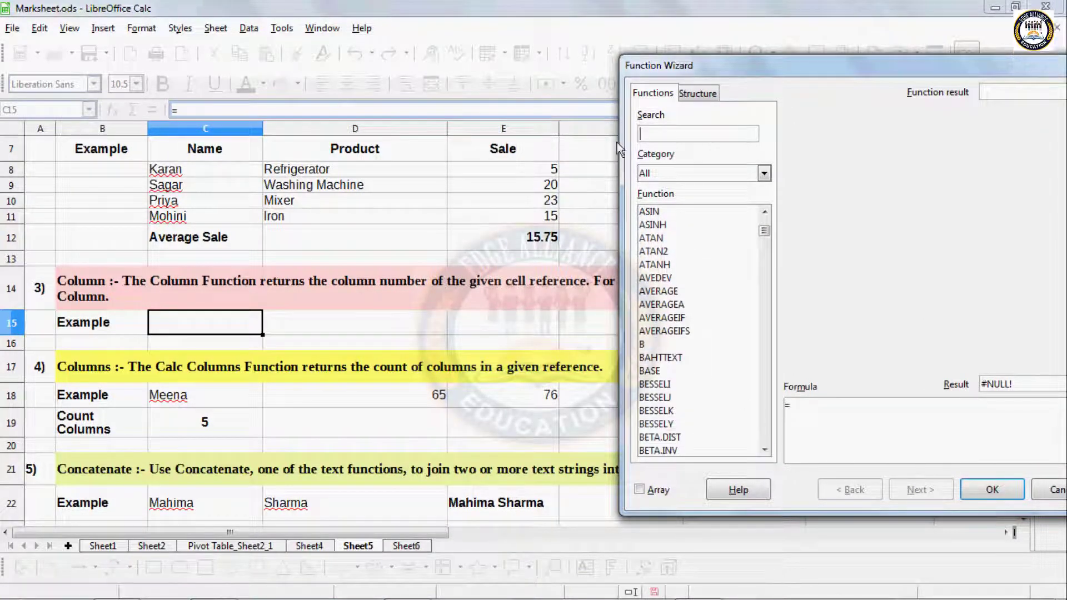
left_click(655, 135)
type("col")
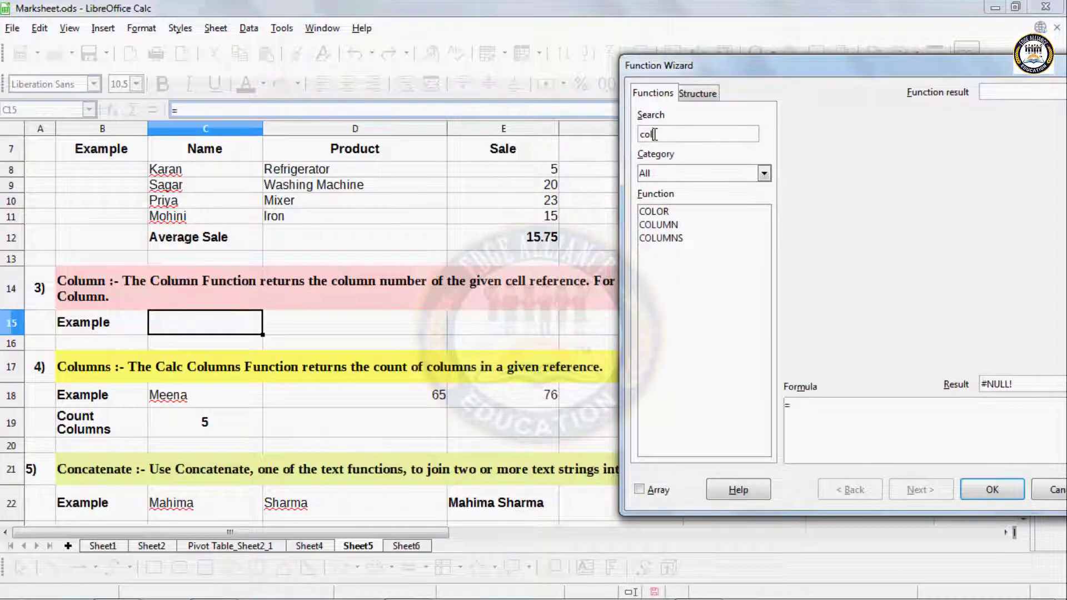
left_click(673, 225)
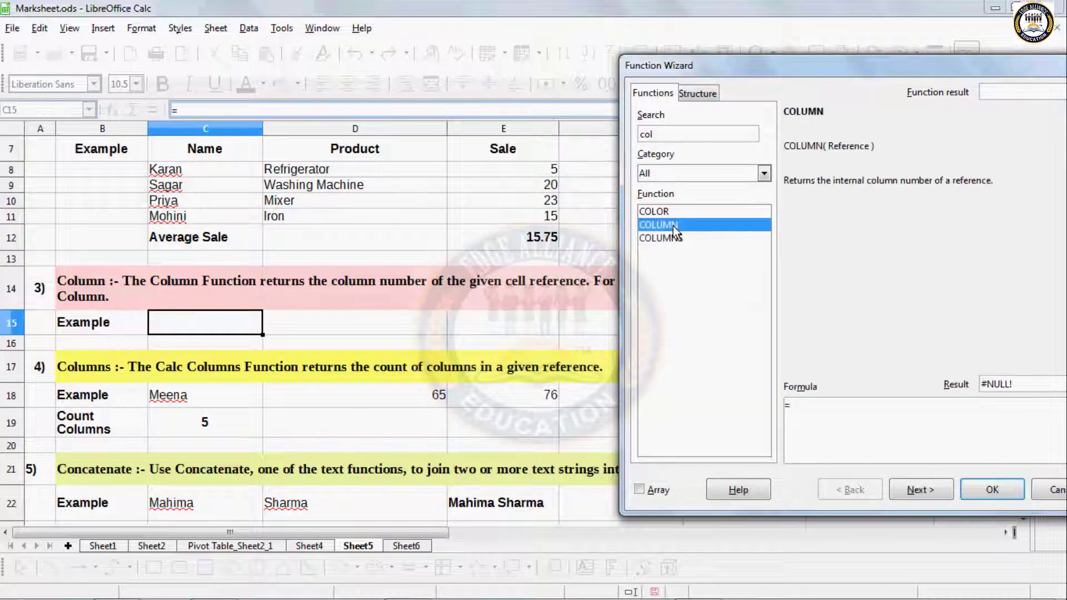
left_click(921, 488)
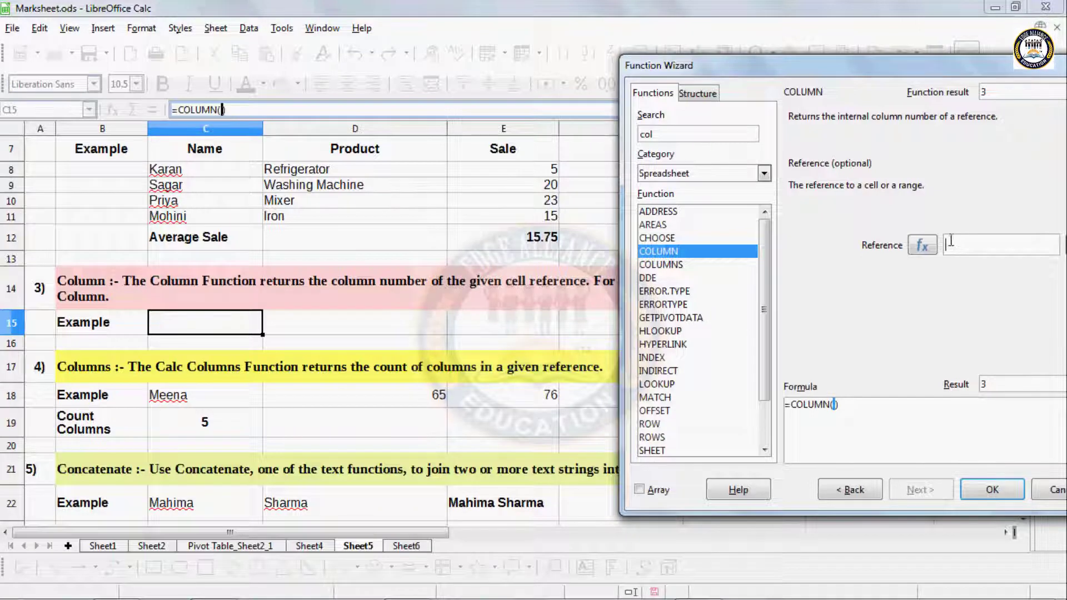
left_click(380, 334)
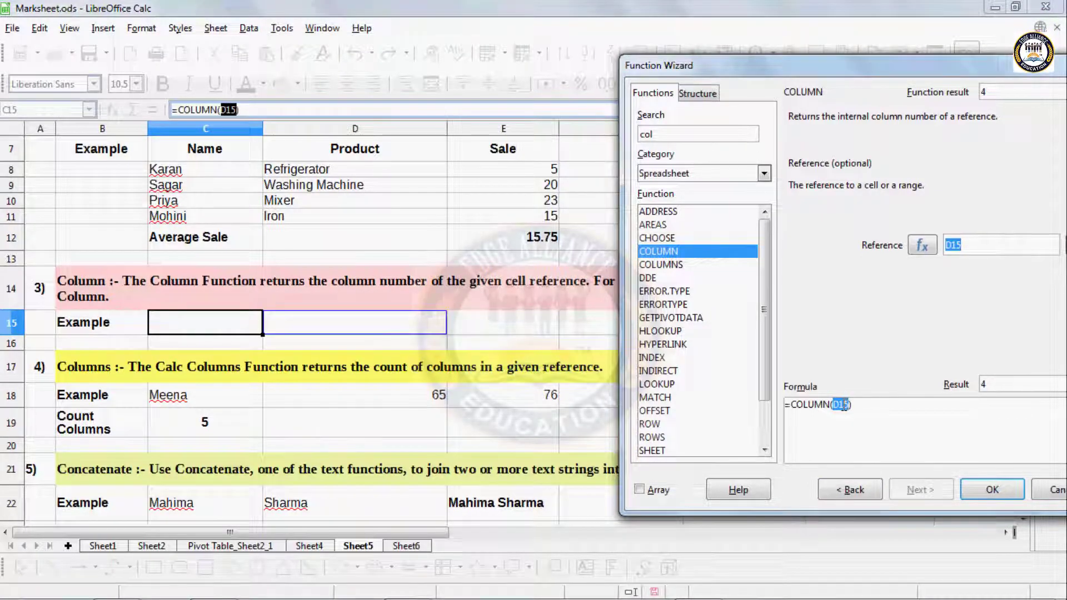
left_click(992, 489)
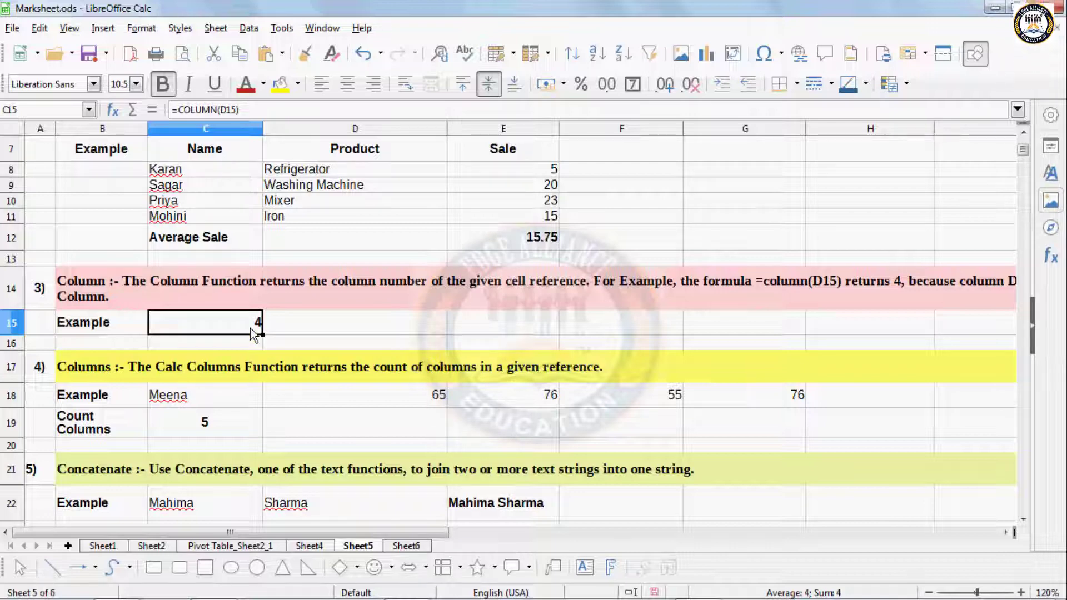
Step: Clear the Count Columns result in cell C19 and keep that cell selected
left_click(232, 426)
key("Delete")
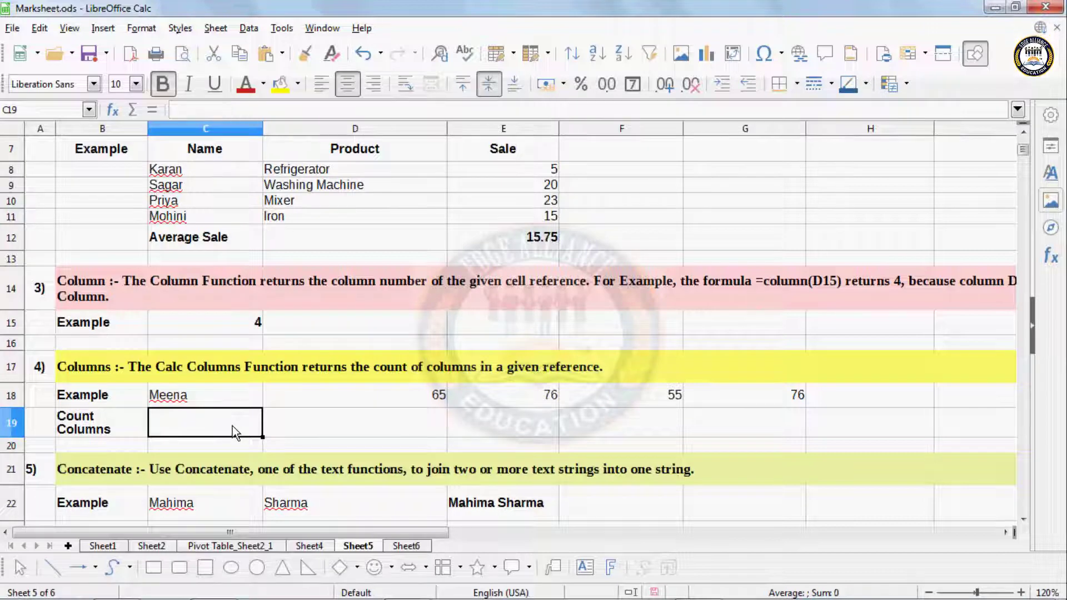
key("Tab")
left_click(245, 427)
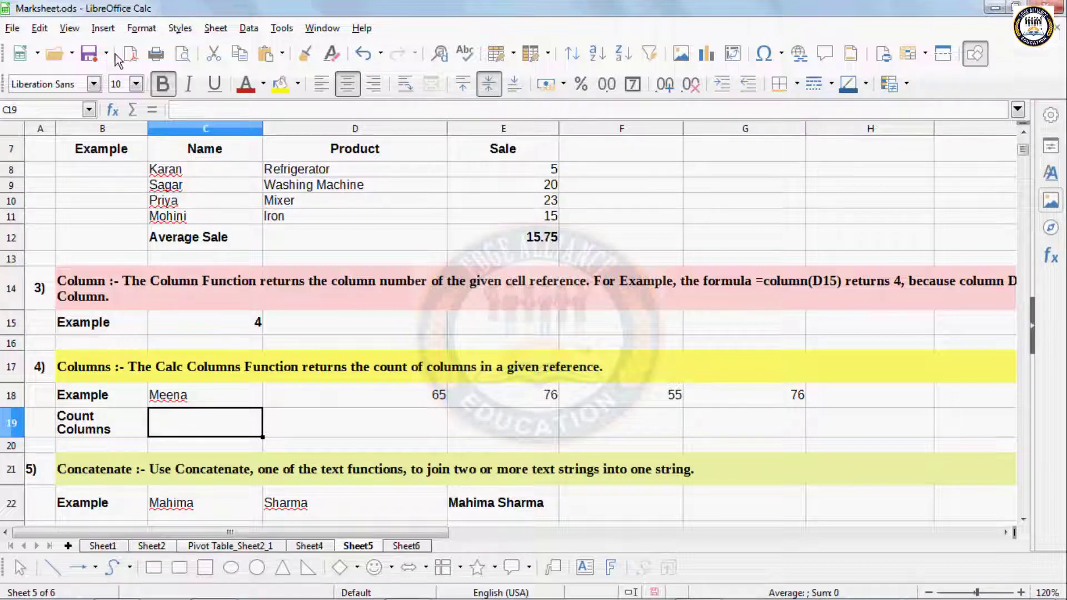
Step: Try the COLUMN function in cell C19 with the reference D15:G15, then clear the cell
left_click(103, 28)
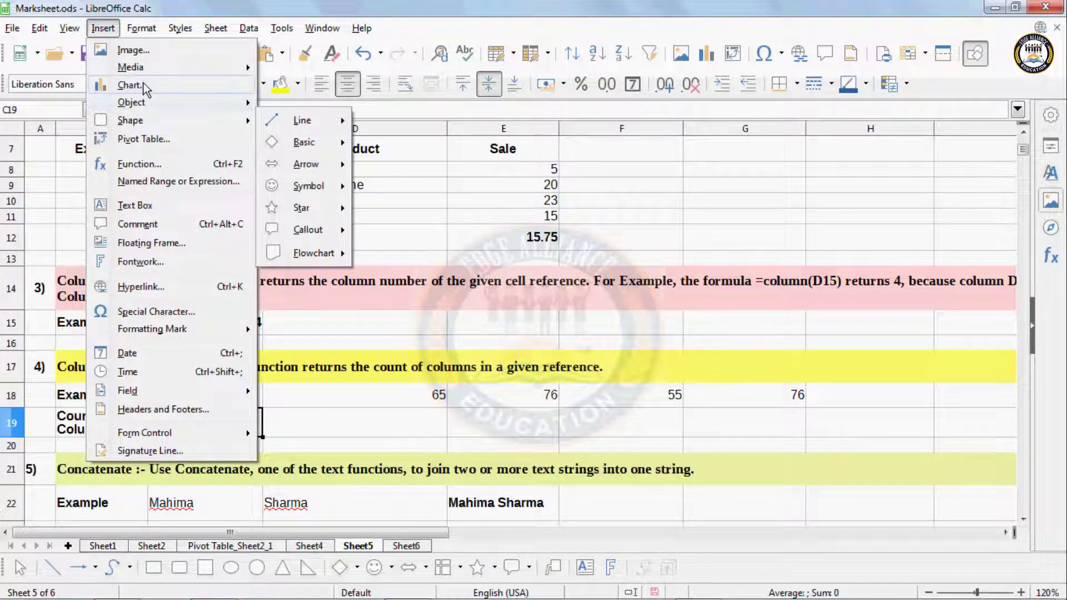
left_click(149, 164)
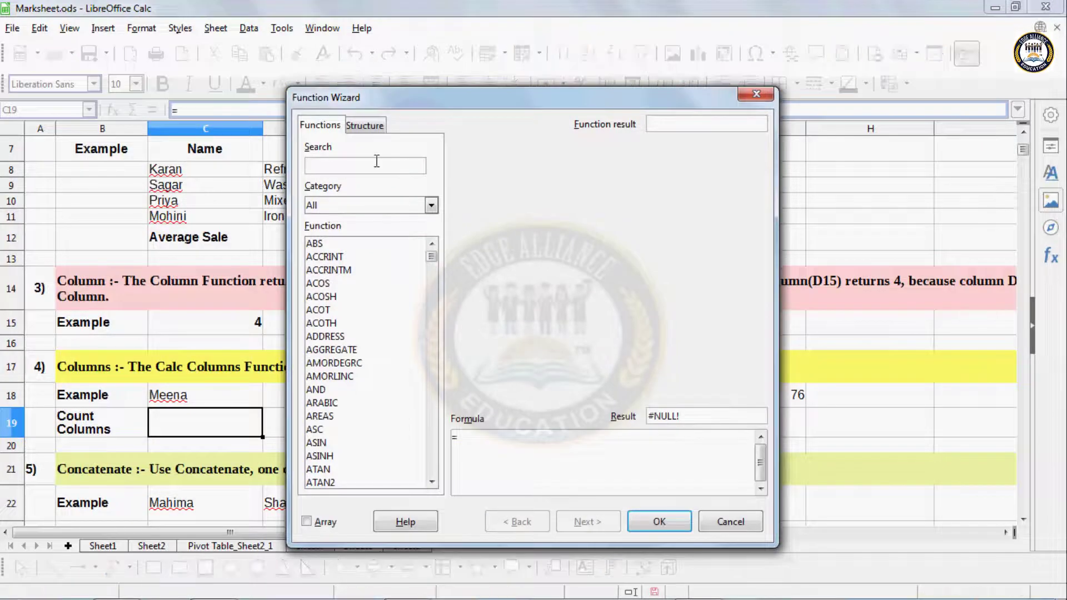
left_click_drag(425, 92, 746, 100)
left_click(667, 175)
type("colu")
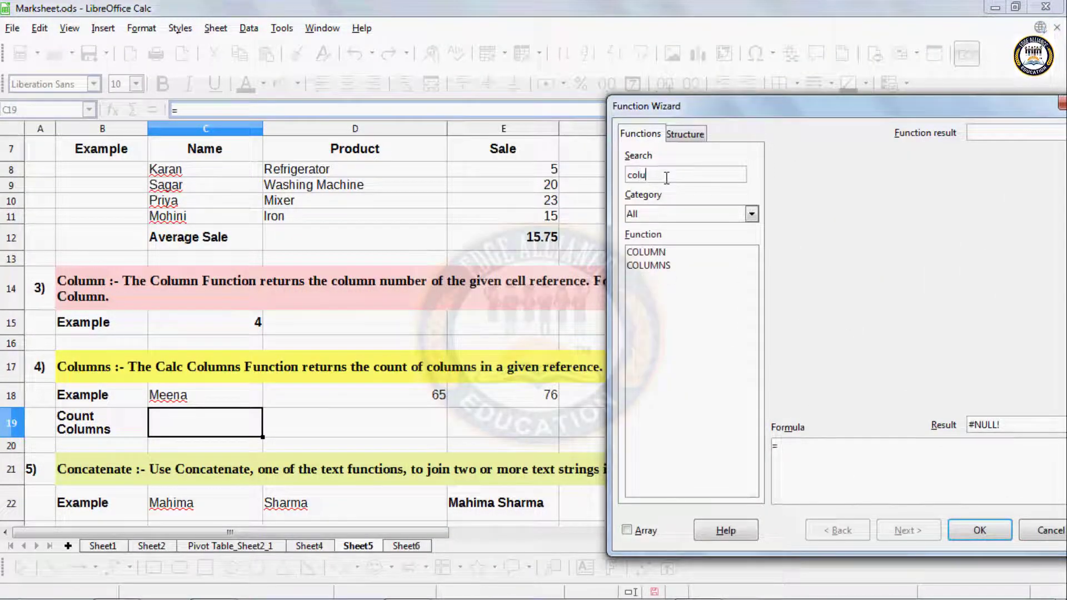
left_click(666, 252)
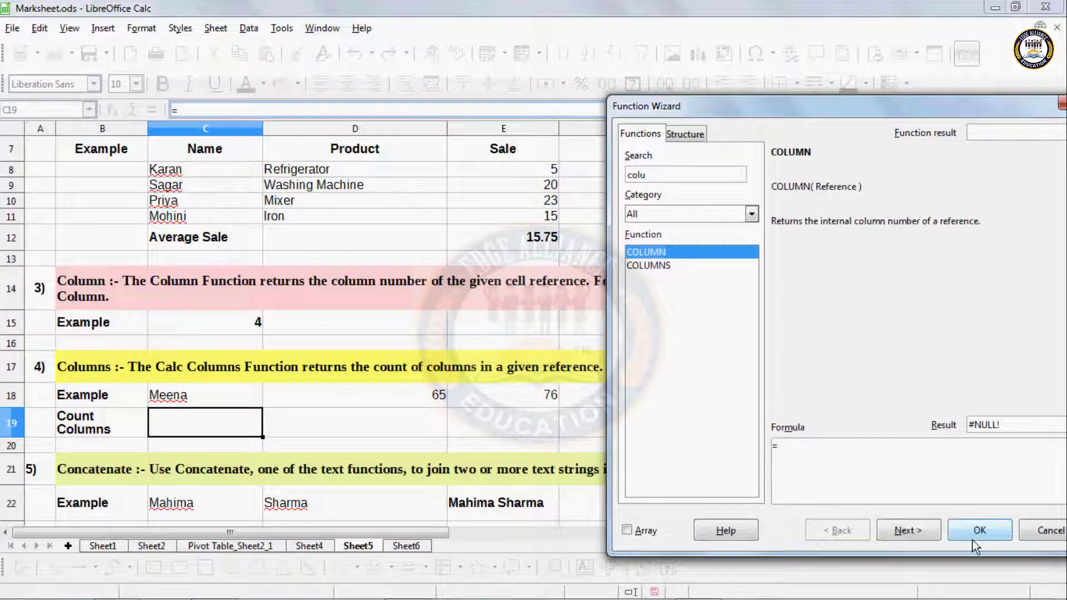
left_click(908, 531)
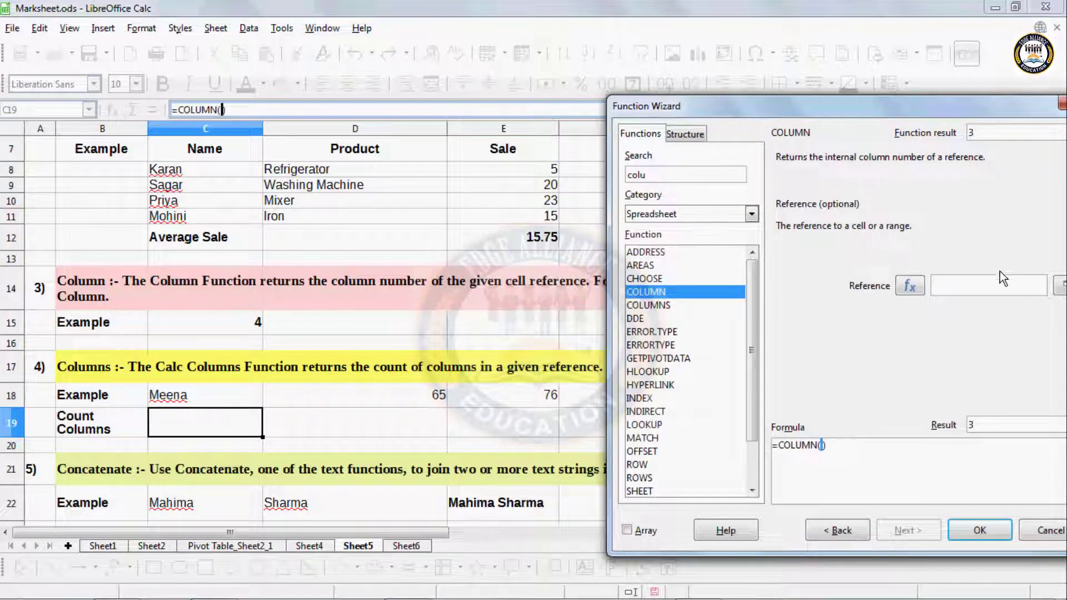
left_click_drag(439, 325, 708, 324)
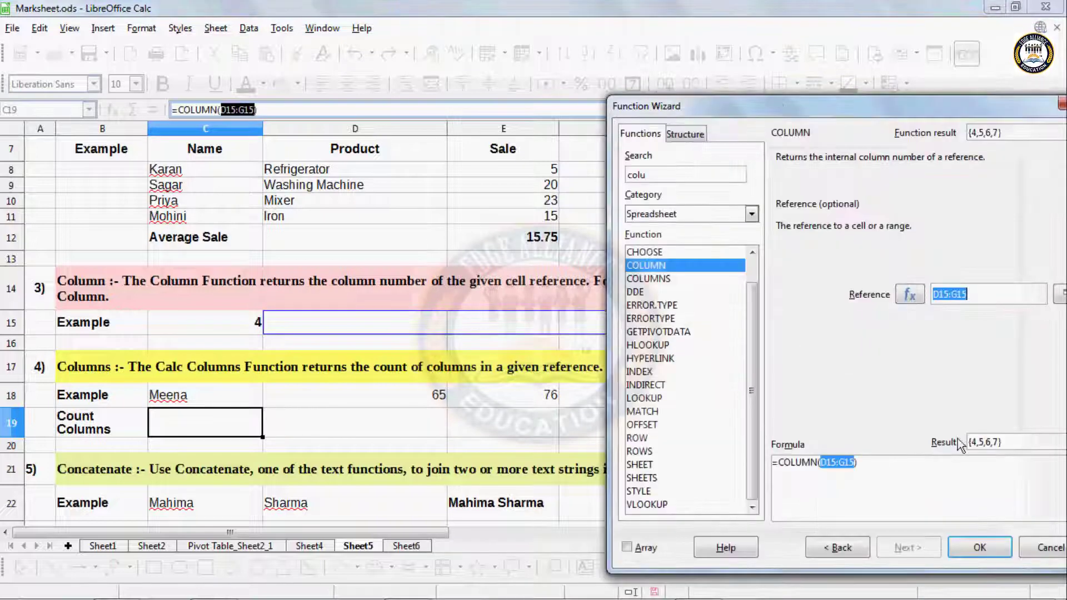
left_click(979, 548)
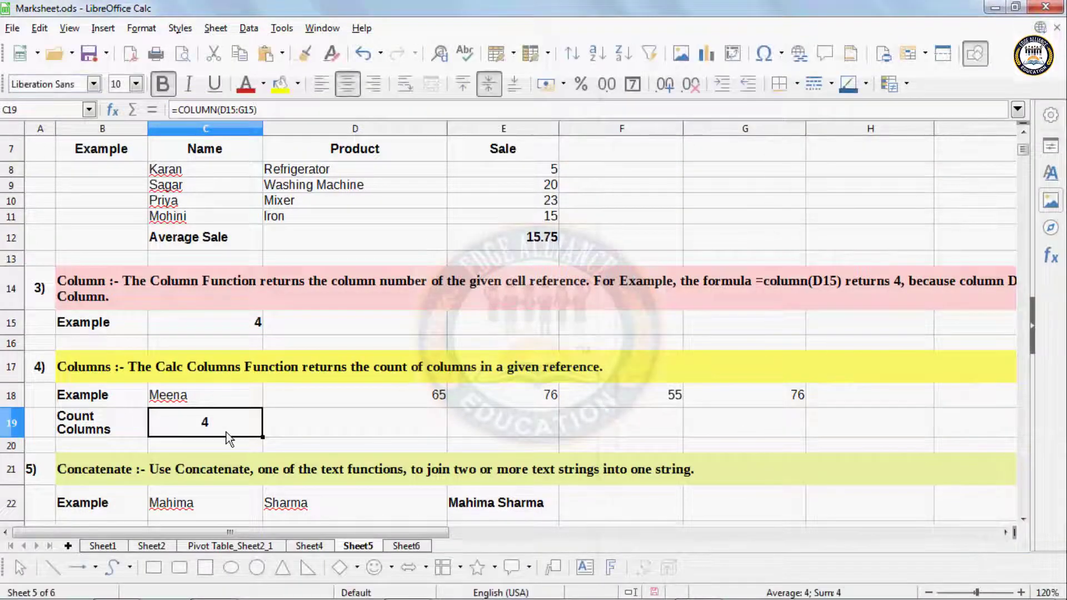
key("Delete")
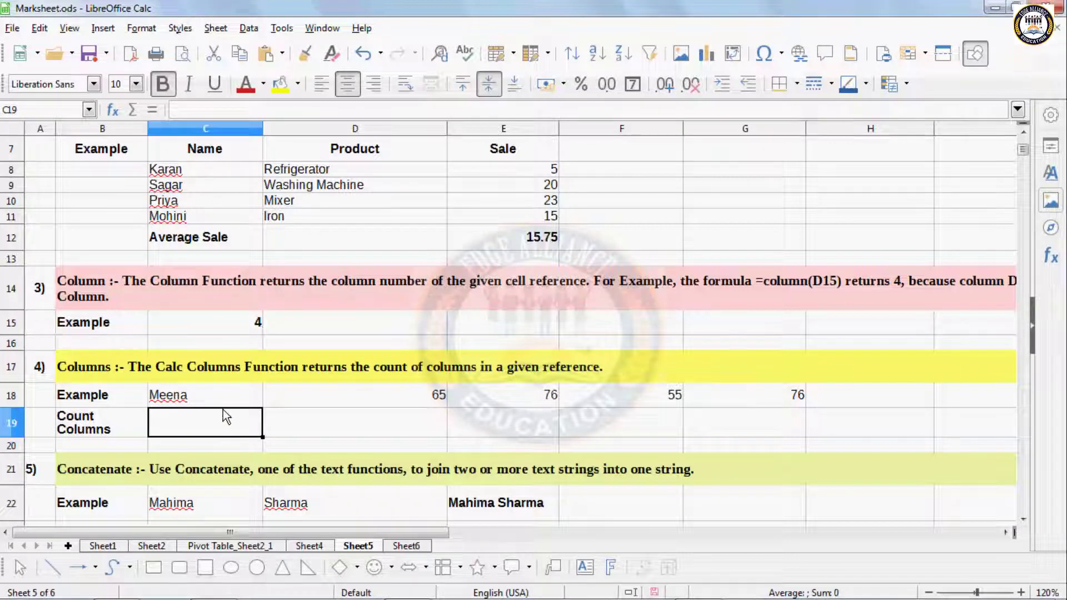
Step: Search the functions for "colu" in the Function Wizard and choose COLUMNS for cell C19
left_click(104, 28)
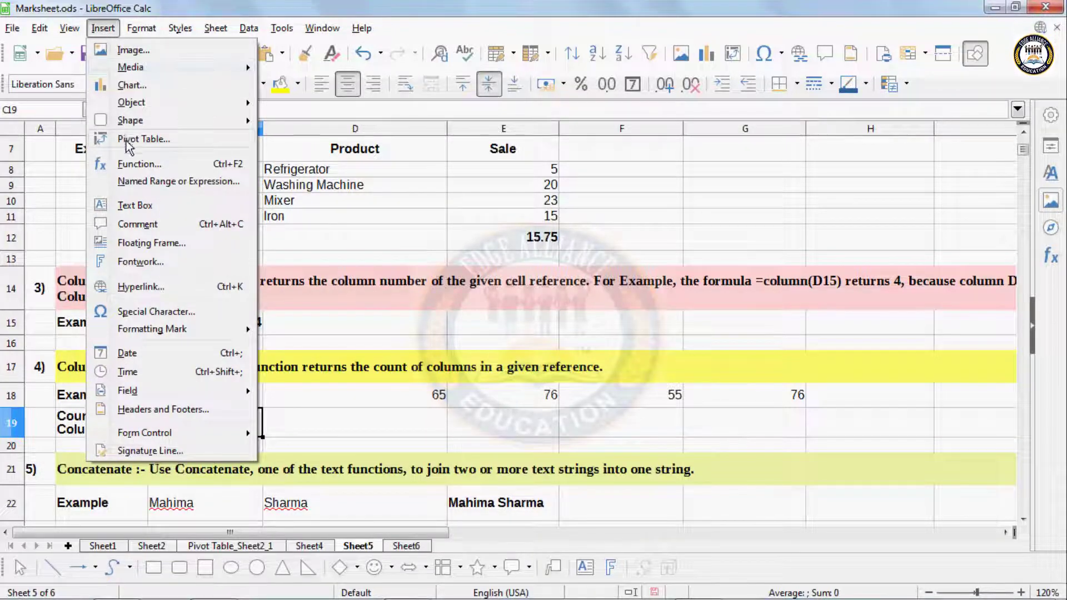
mouse_move(142, 105)
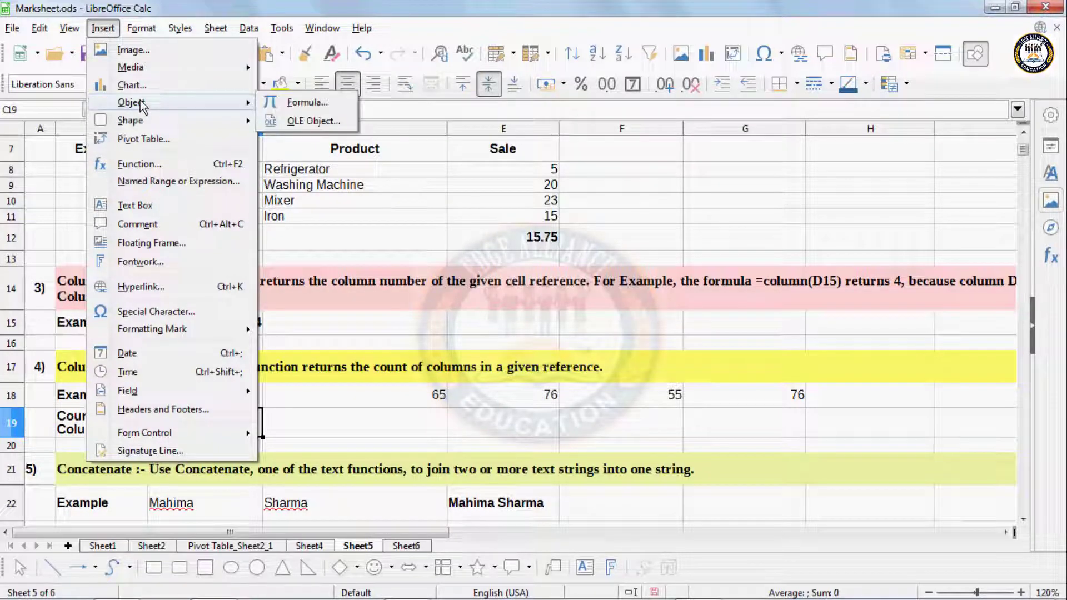
left_click(147, 167)
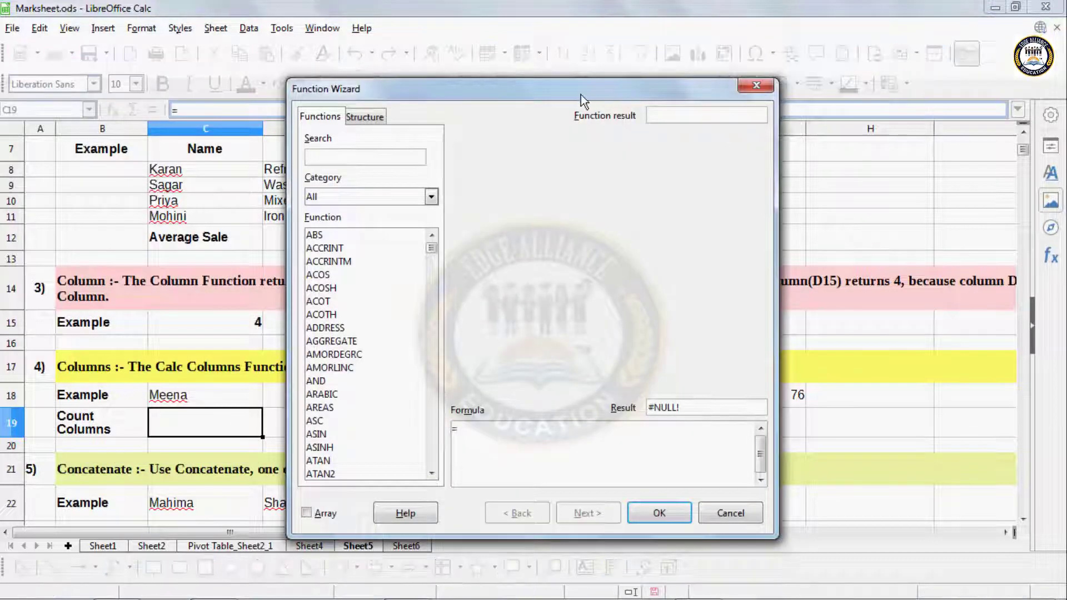
left_click_drag(574, 97, 903, 105)
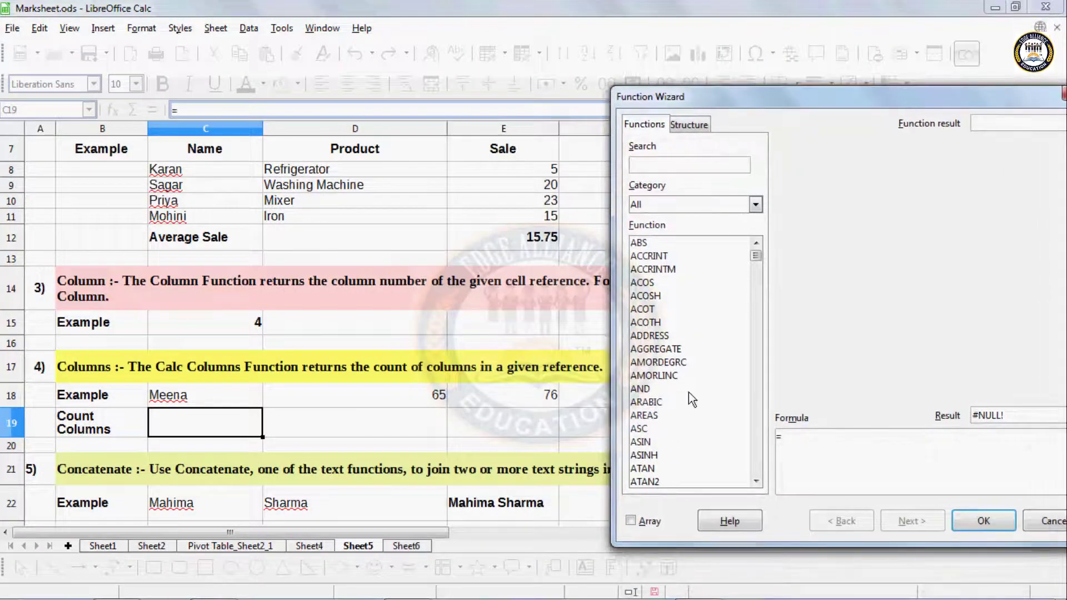
left_click(664, 170)
type("colu")
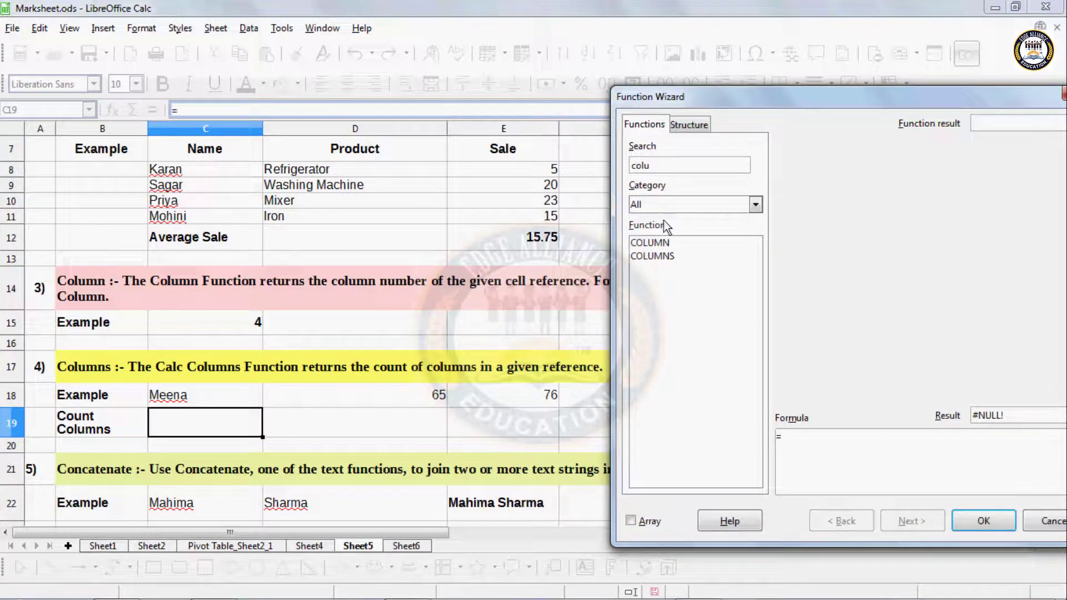
left_click(651, 255)
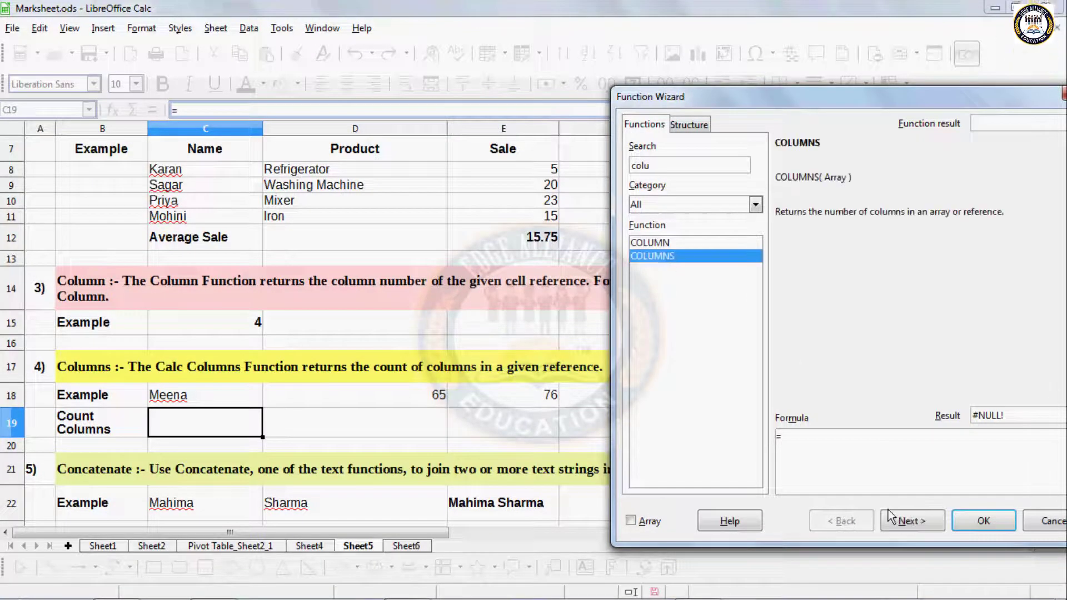
left_click(911, 522)
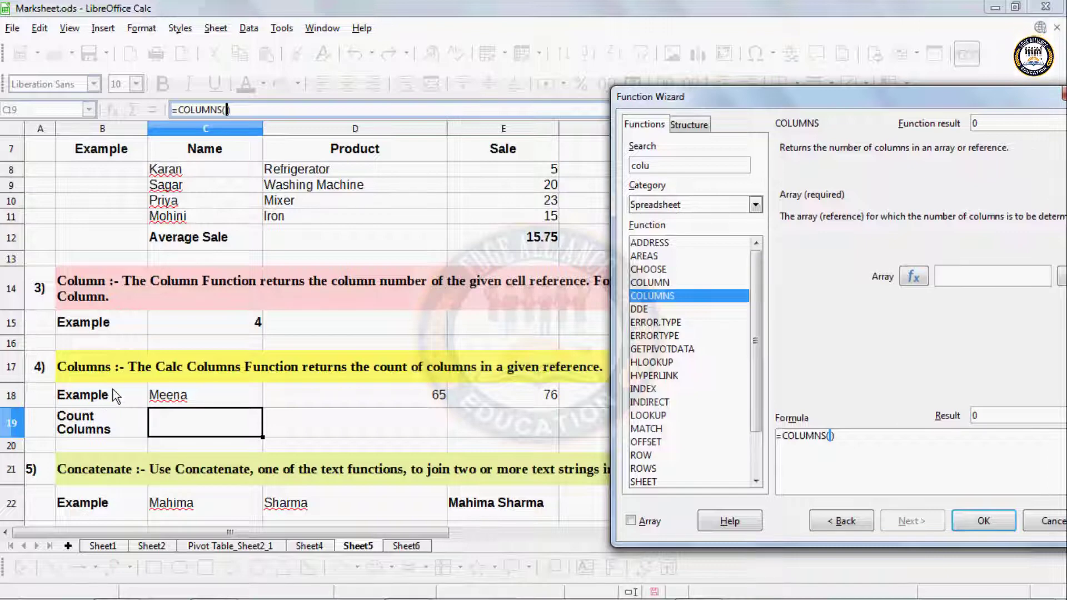
Step: Set the COLUMNS array to A18:G18 and insert the formula in cell C19
left_click_drag(49, 397, 744, 407)
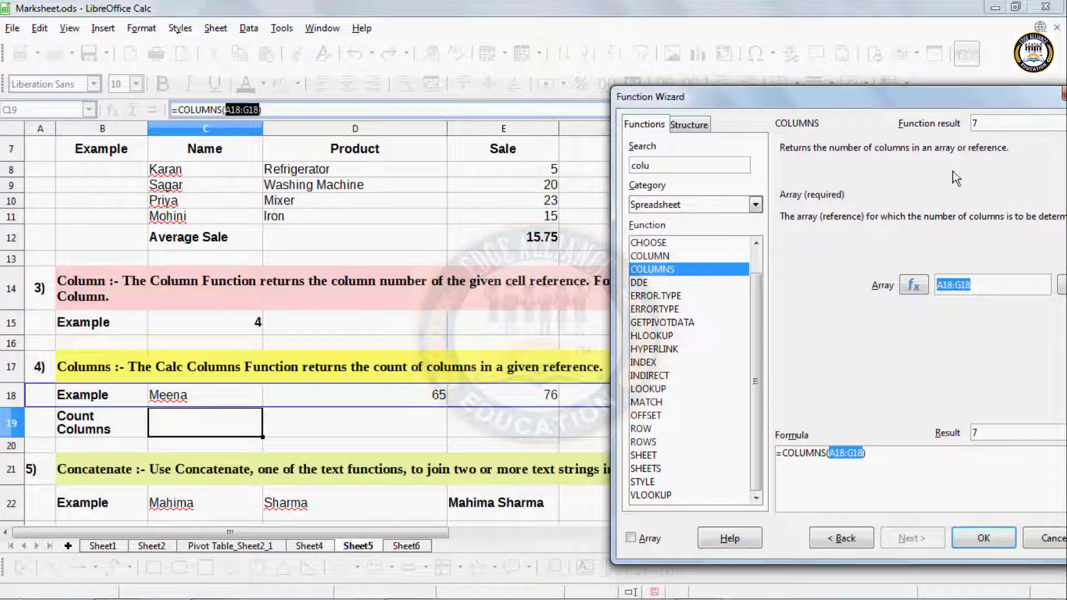
left_click_drag(902, 96, 951, 496)
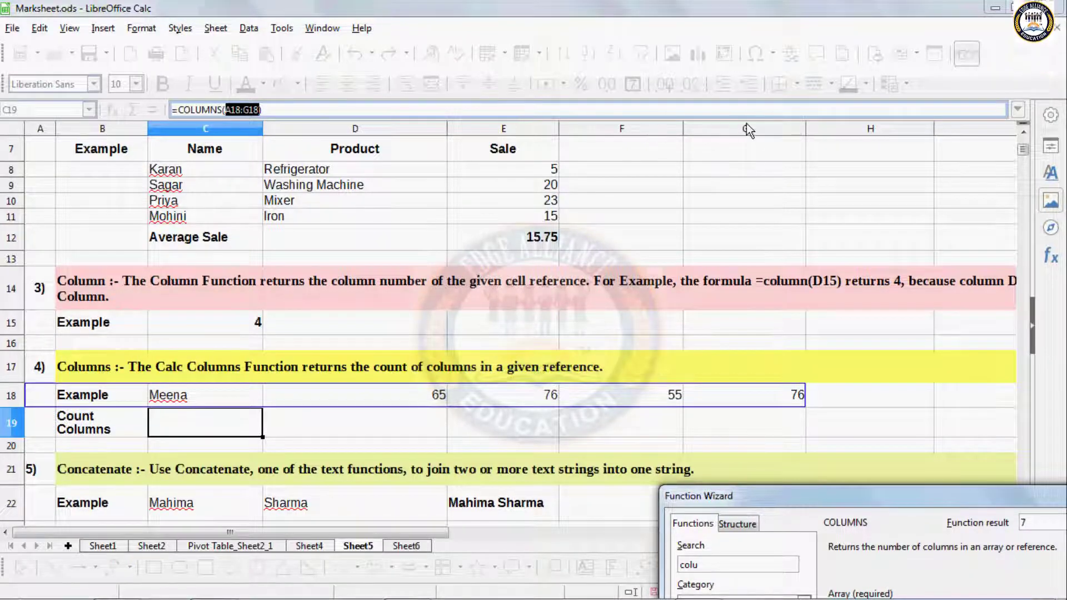
left_click_drag(785, 498, 667, 75)
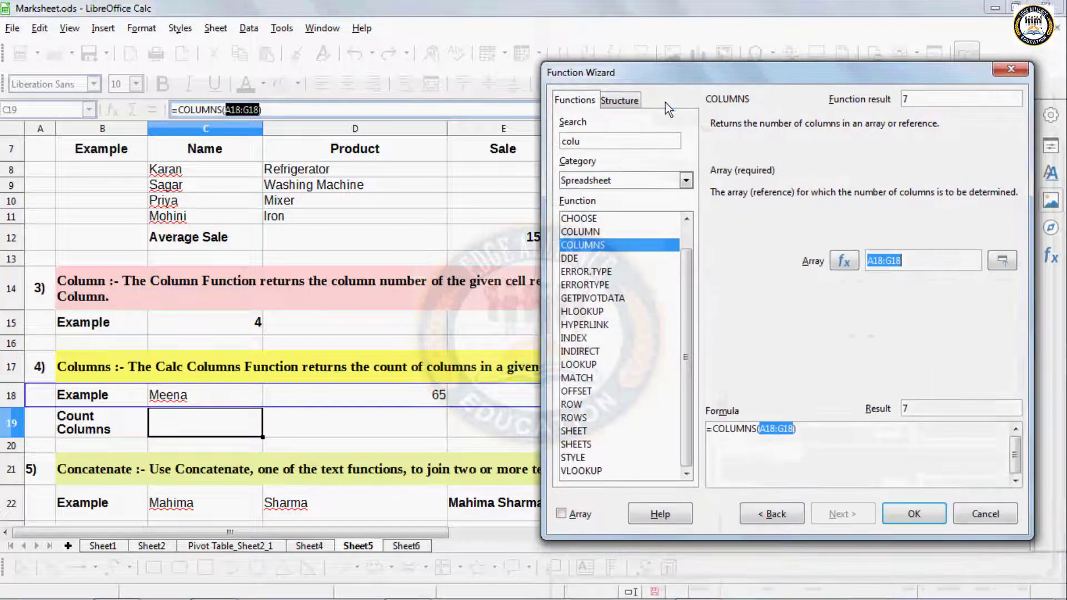
left_click(914, 513)
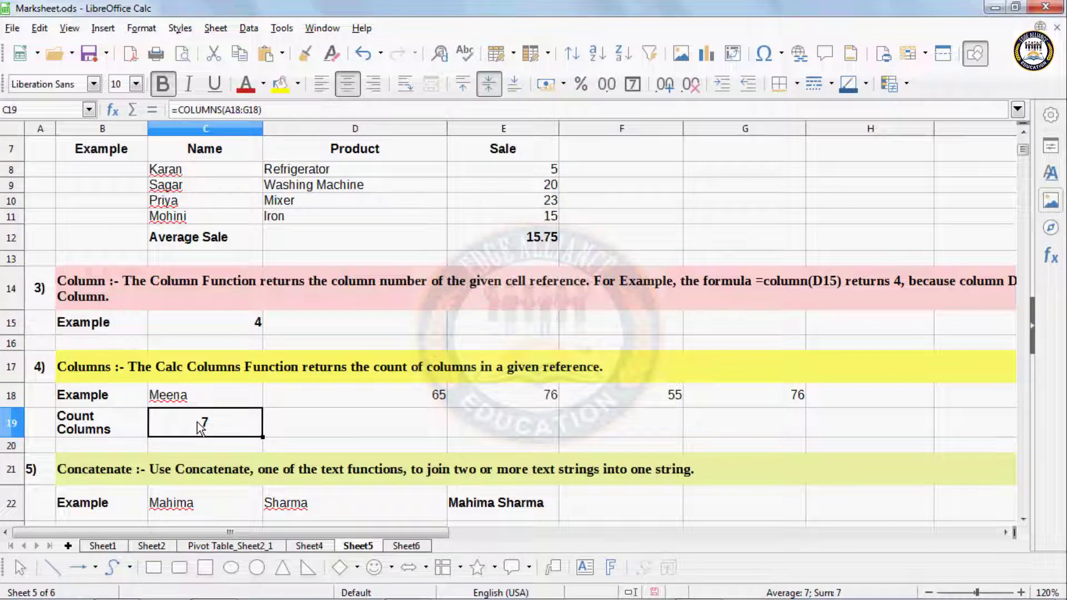
Step: Clear the existing result in cell E22 of the Concatenate example and keep that cell selected
scroll(200, 425, "down", 2)
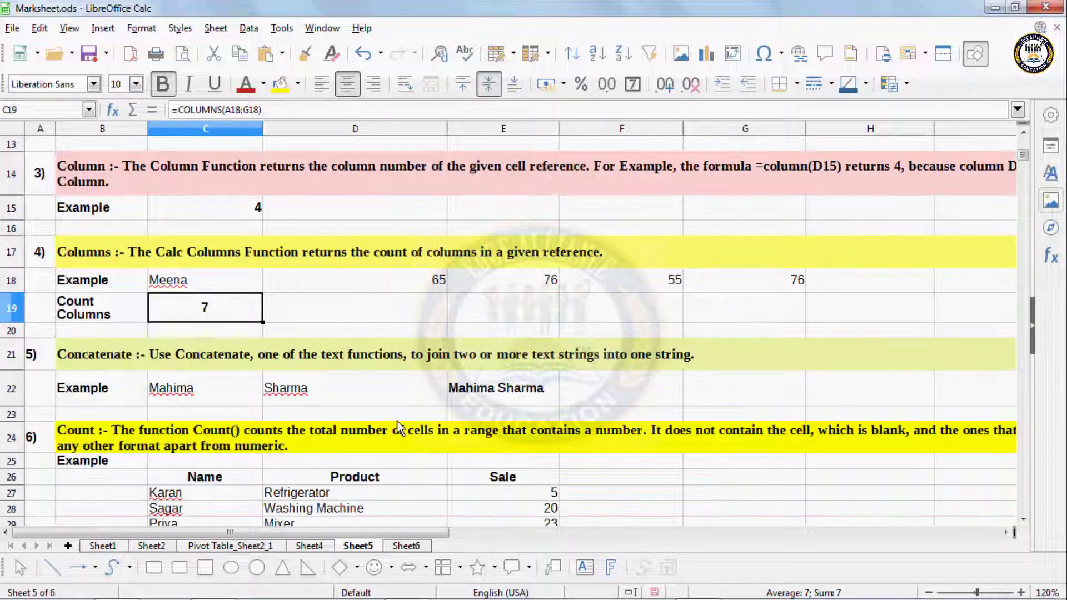
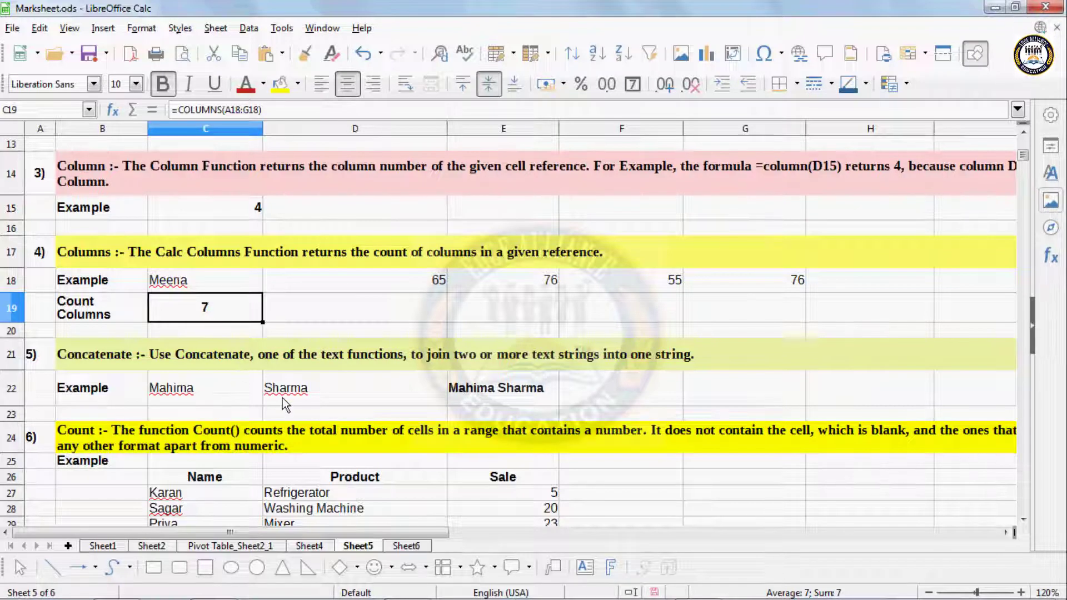
left_click(184, 393)
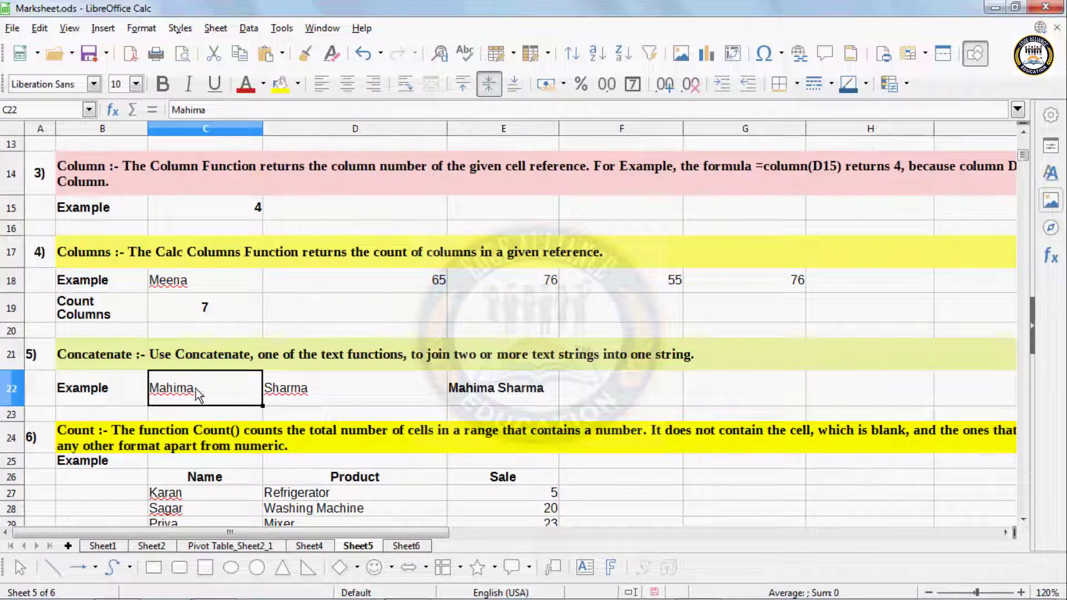
left_click(301, 395)
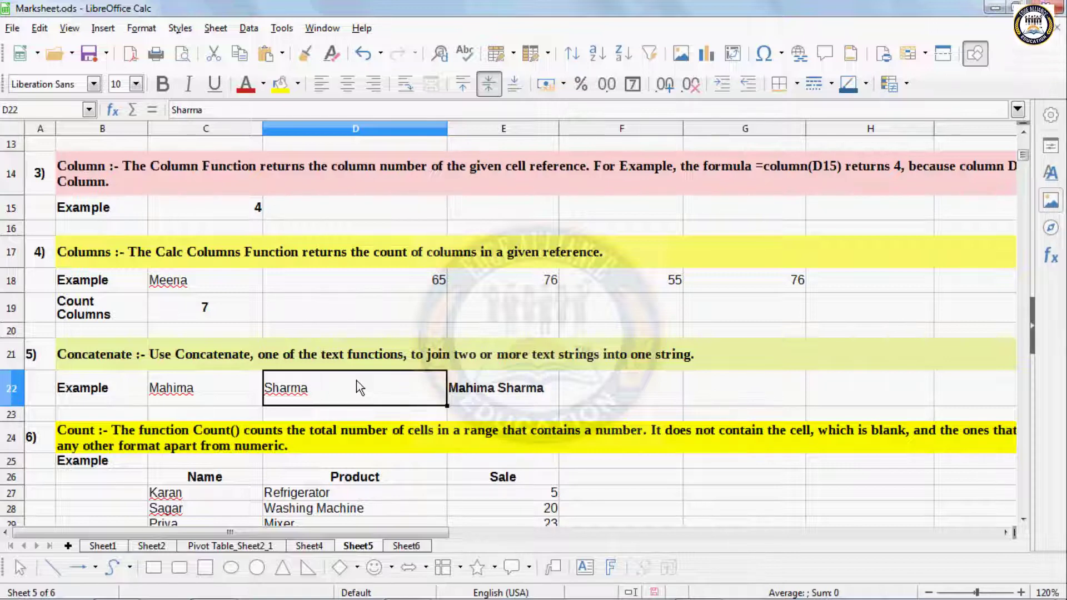
left_click(506, 396)
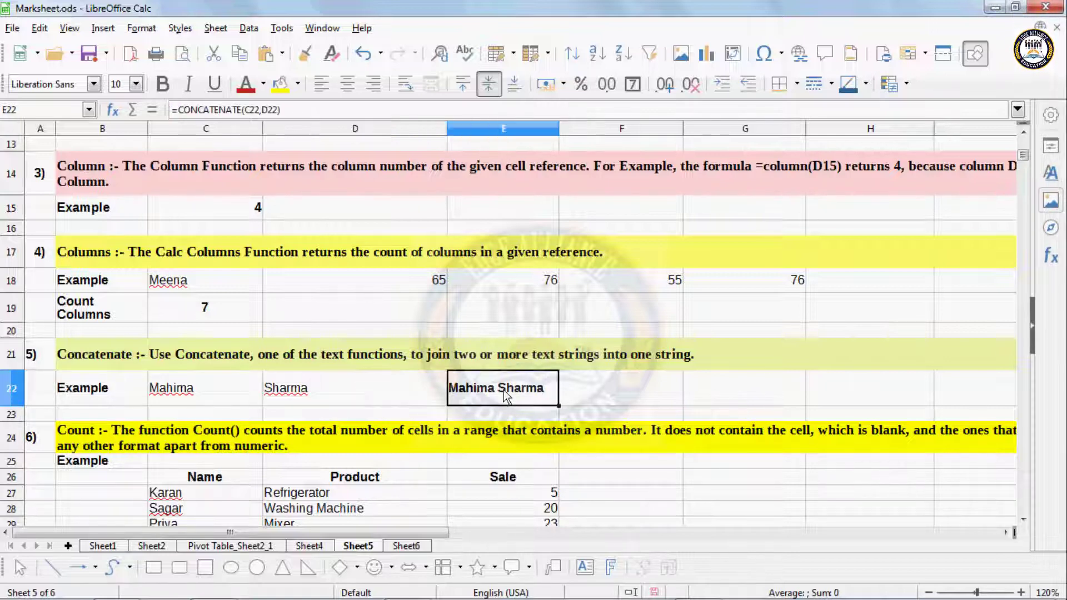
key("Delete")
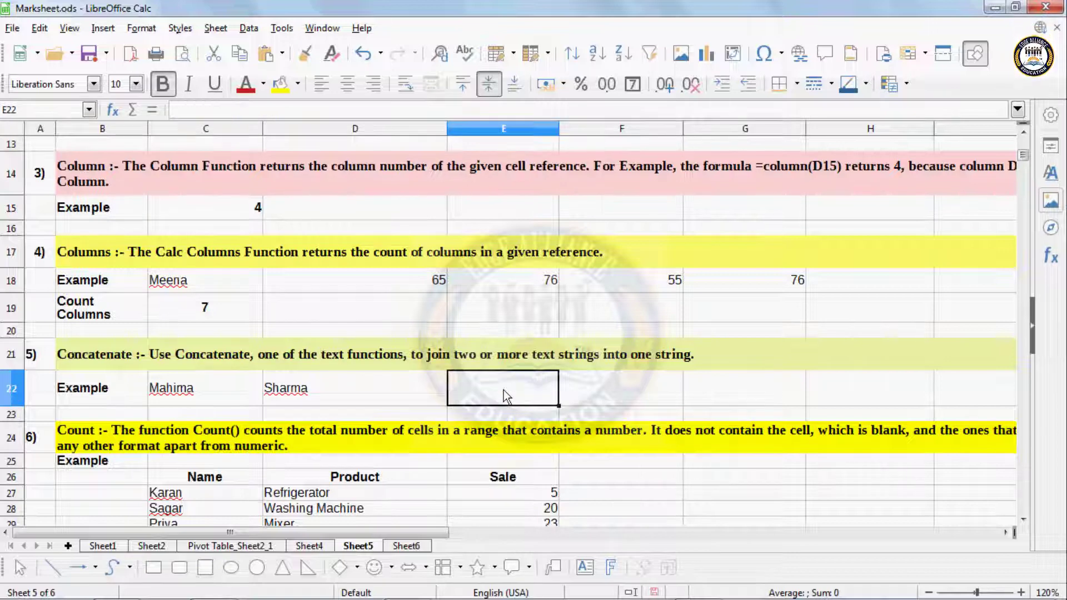
left_click(642, 393)
left_click(536, 382)
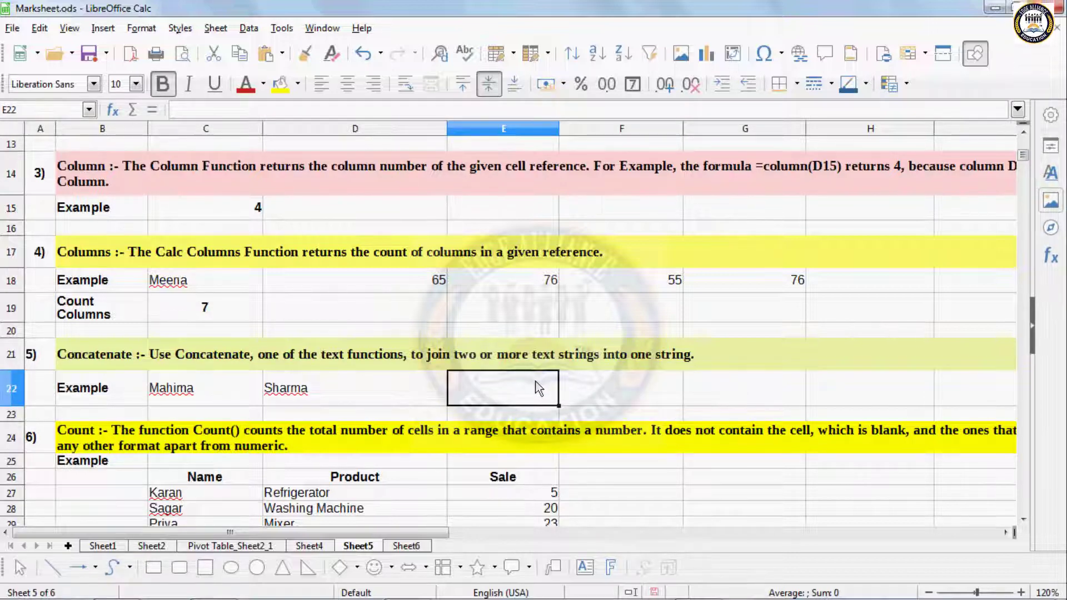
Step: Search the functions for "conc" in the Function Wizard and choose CONCATENATE for cell E22
left_click(100, 28)
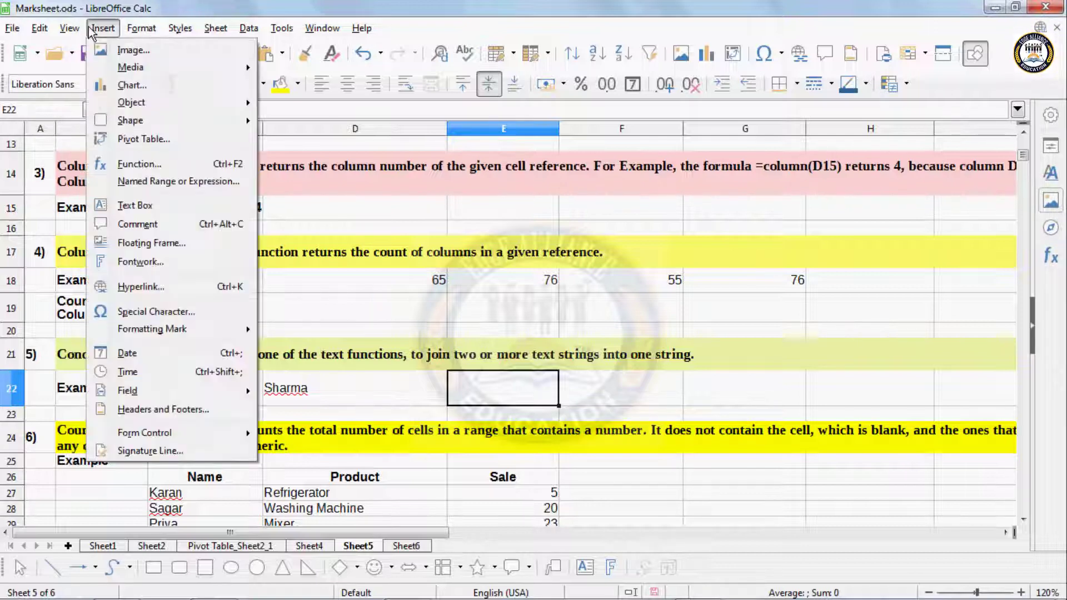
left_click(156, 164)
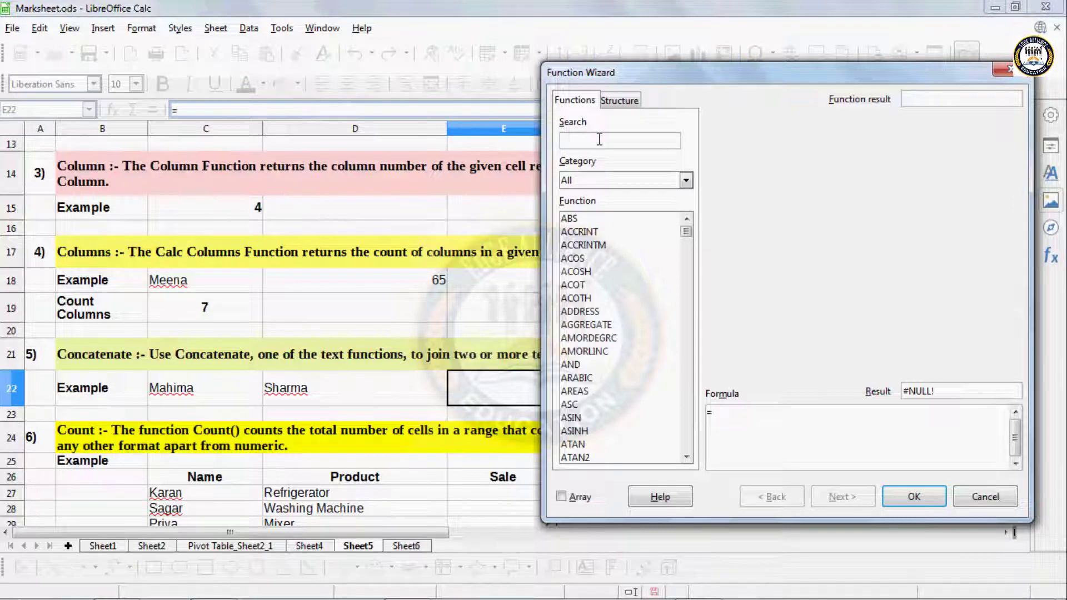
type("con")
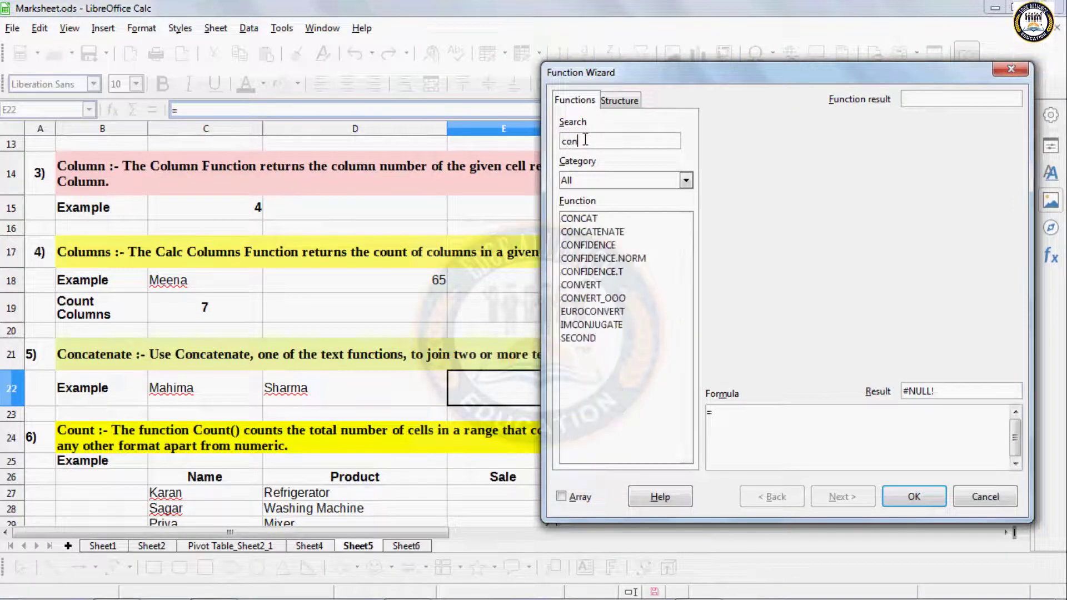
type("c")
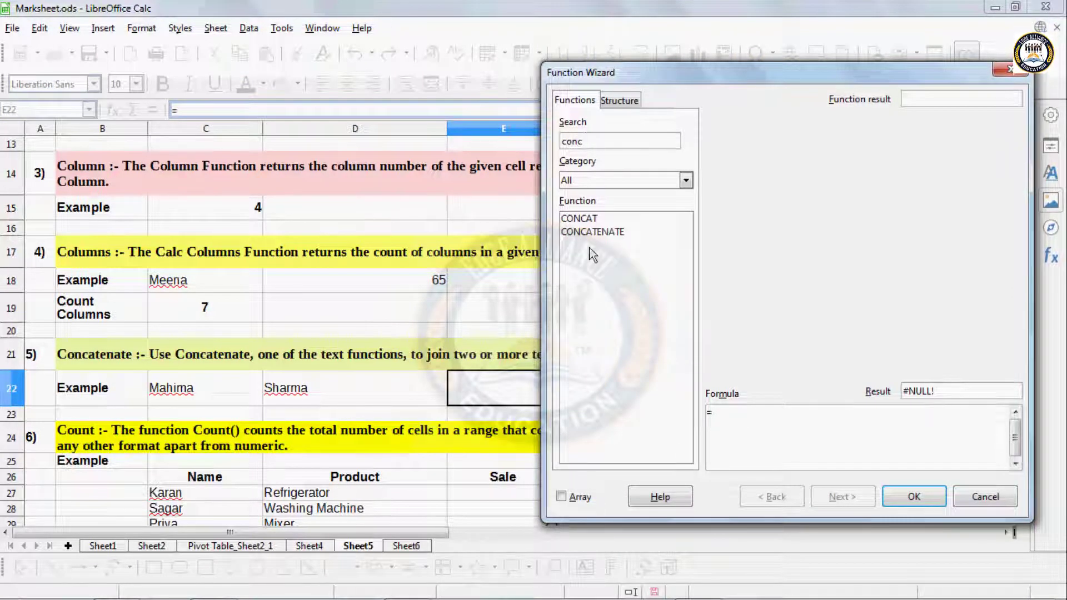
left_click(599, 232)
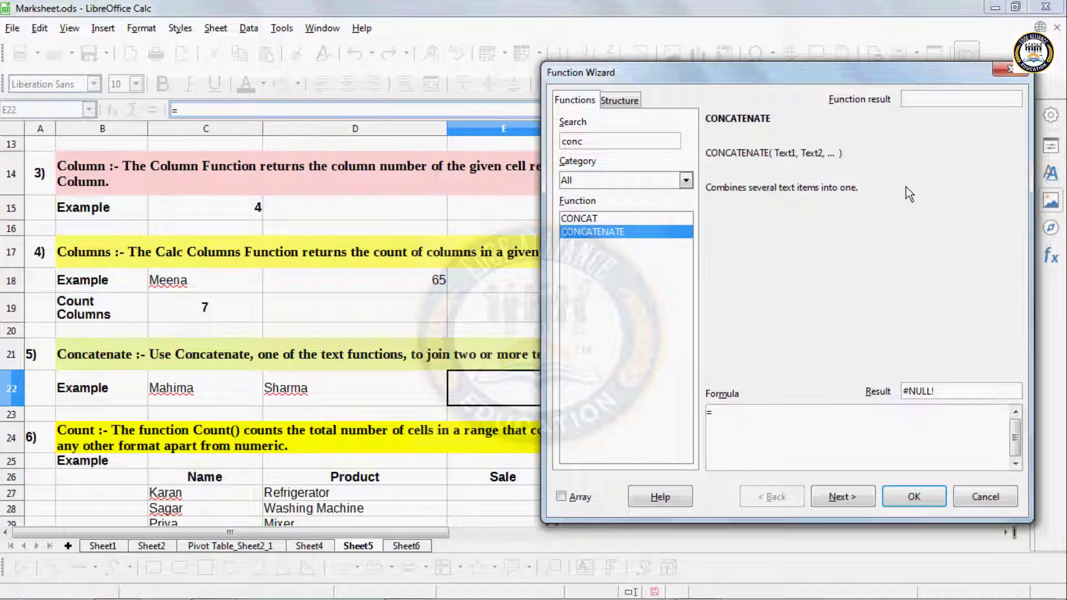
left_click(841, 497)
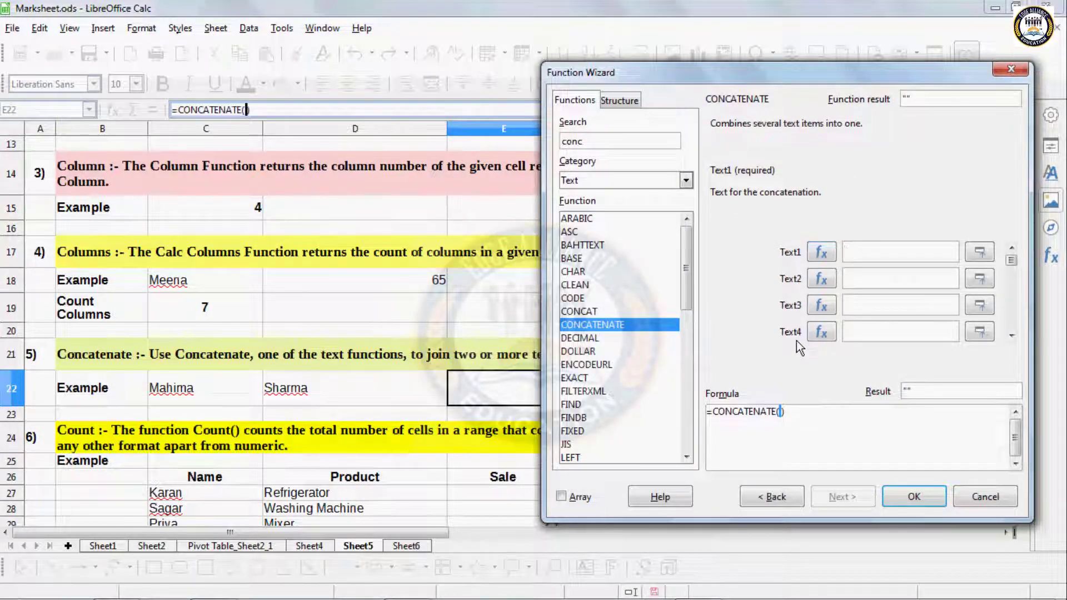
Step: Set C22 as Text1 and D22 as Text2 of CONCATENATE and insert the formula in cell E22
left_click_drag(783, 66, 889, 72)
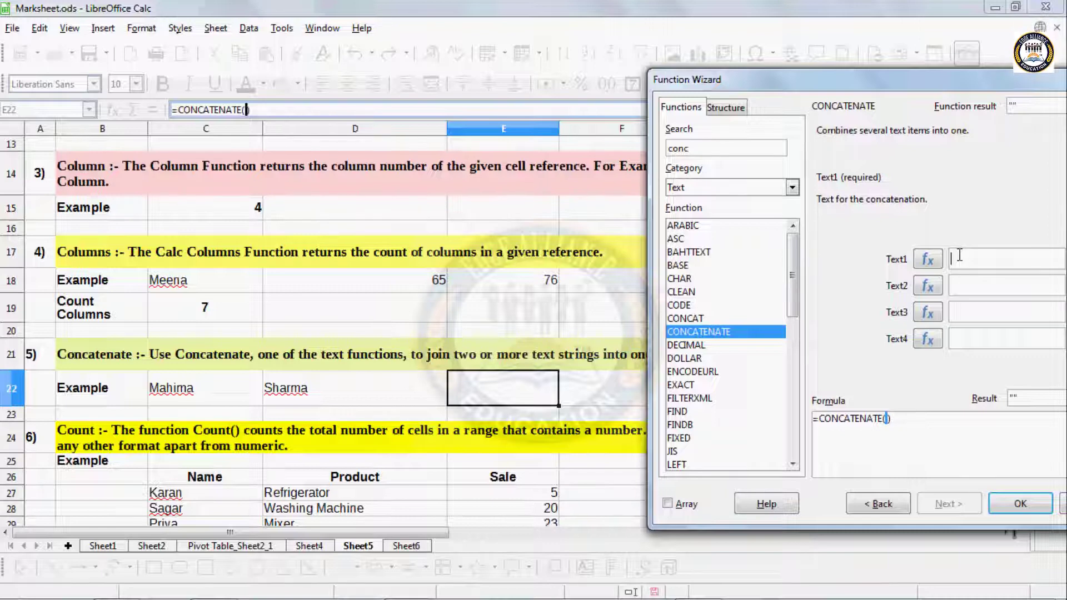
left_click(233, 398)
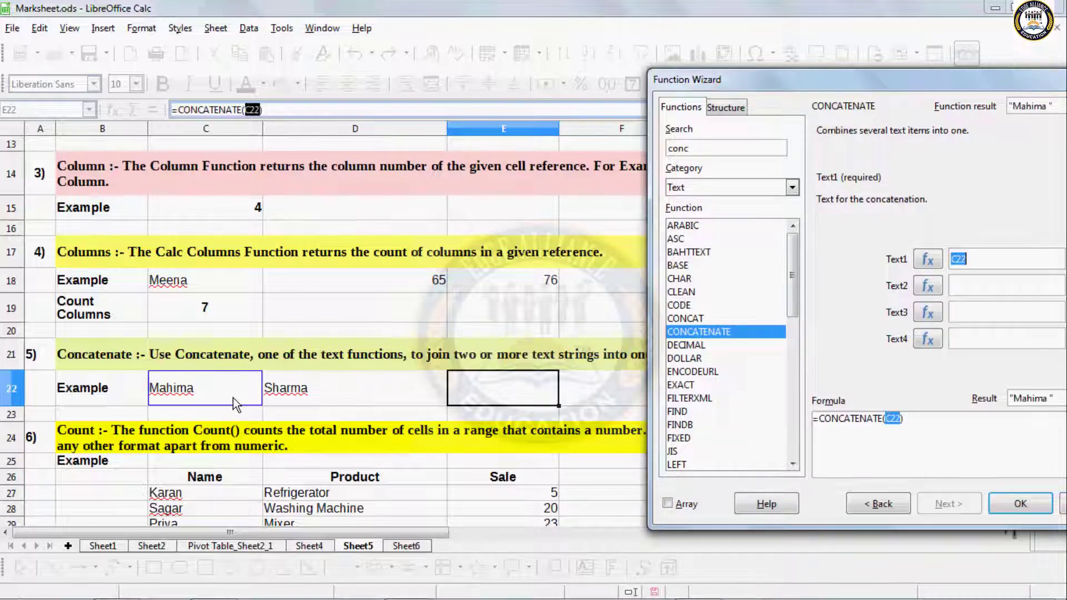
left_click(970, 284)
left_click(344, 390)
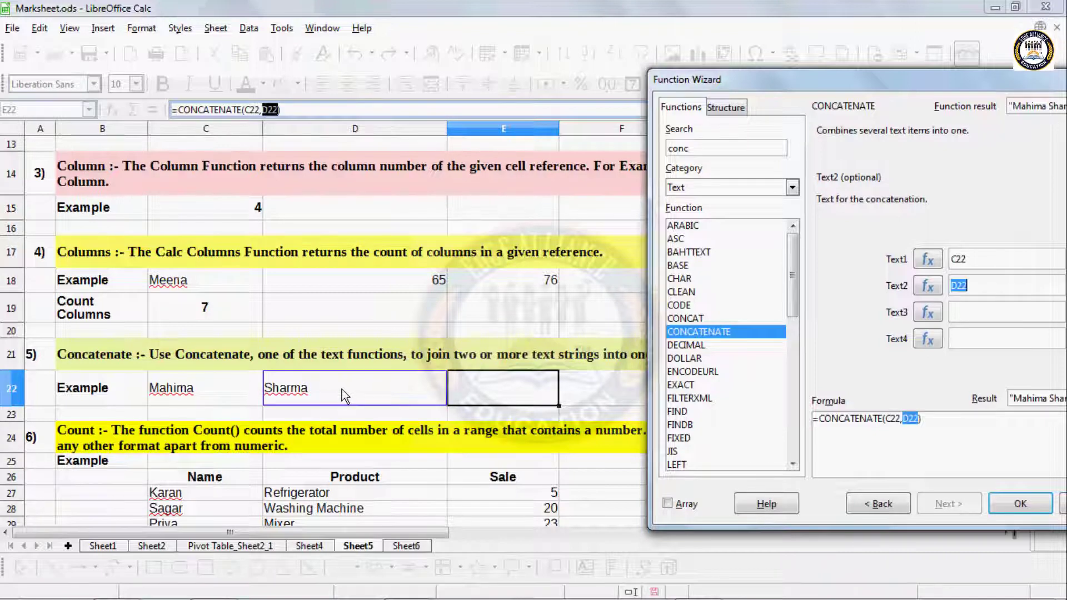
left_click(1006, 508)
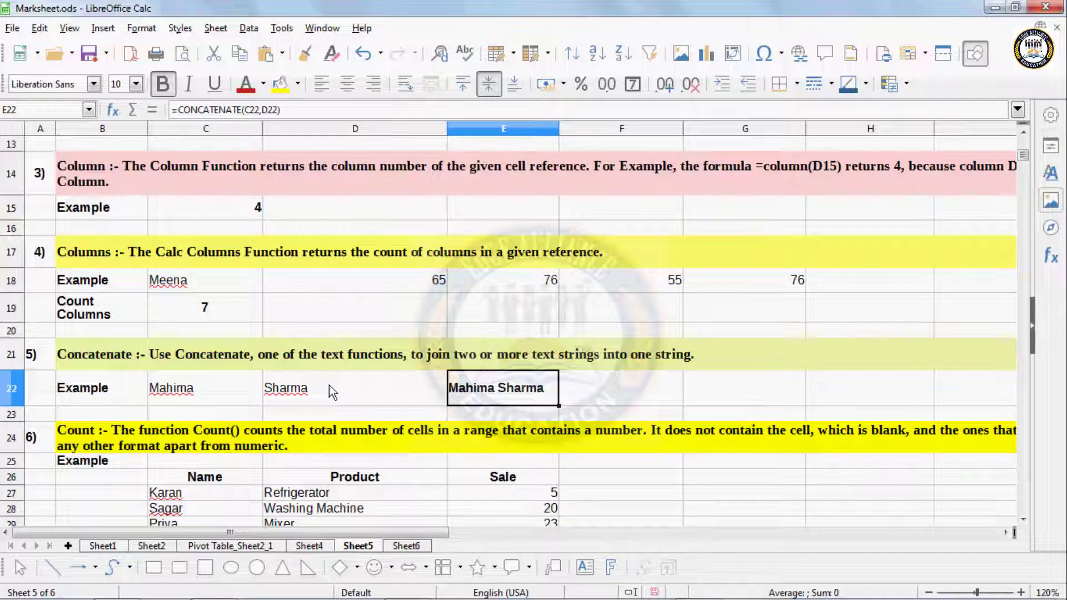
Step: Clear the existing result in cell E31 of the Count function example
scroll(331, 391, "down", 2)
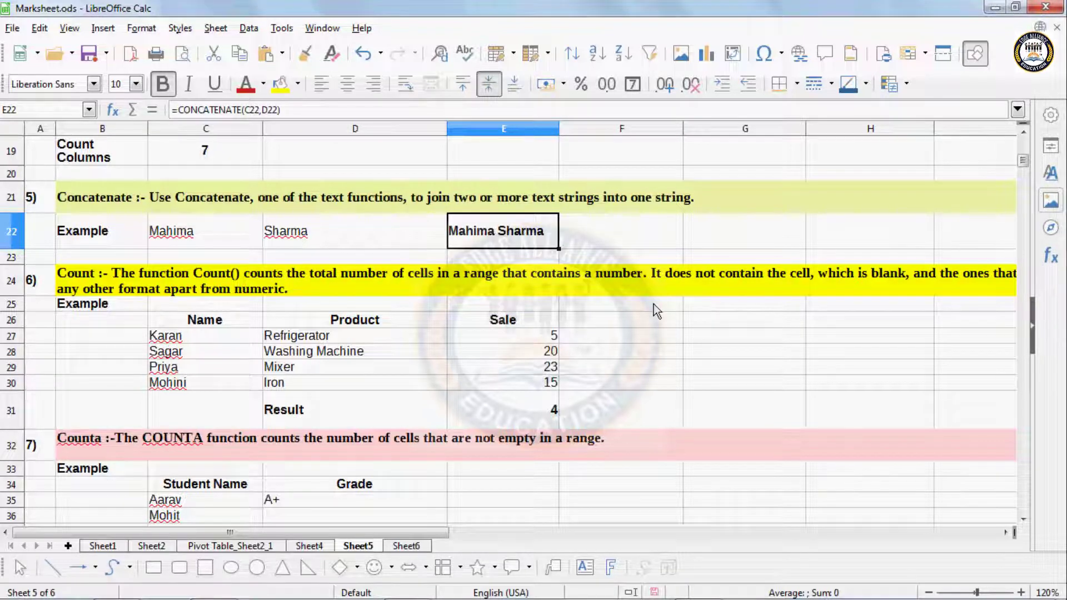
left_click(979, 278)
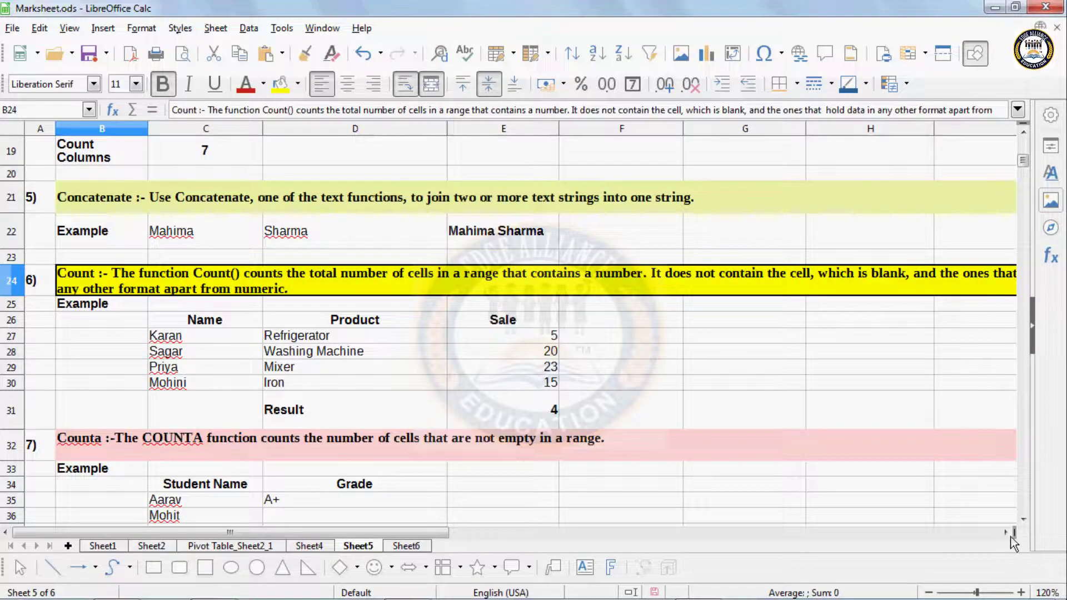
scroll(1007, 534, "right", 2)
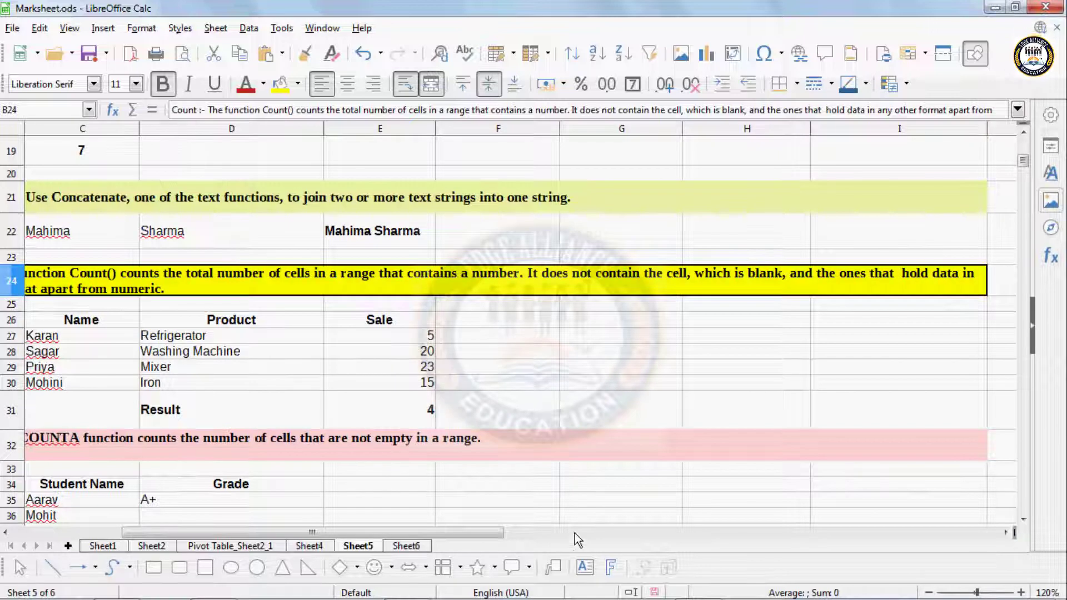
left_click_drag(484, 533, 433, 535)
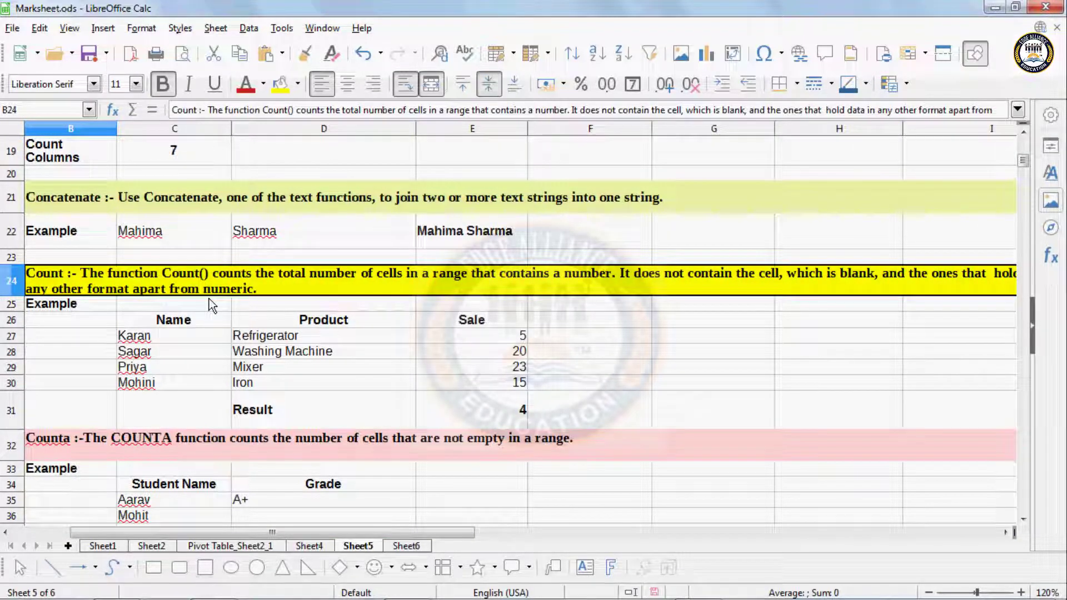
left_click(482, 406)
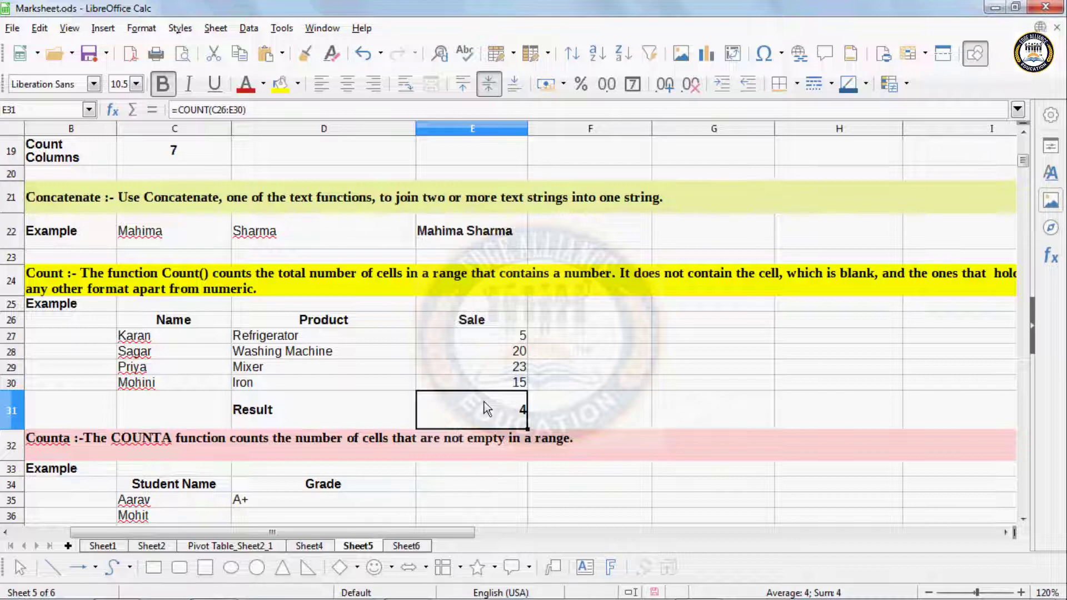
key("Delete")
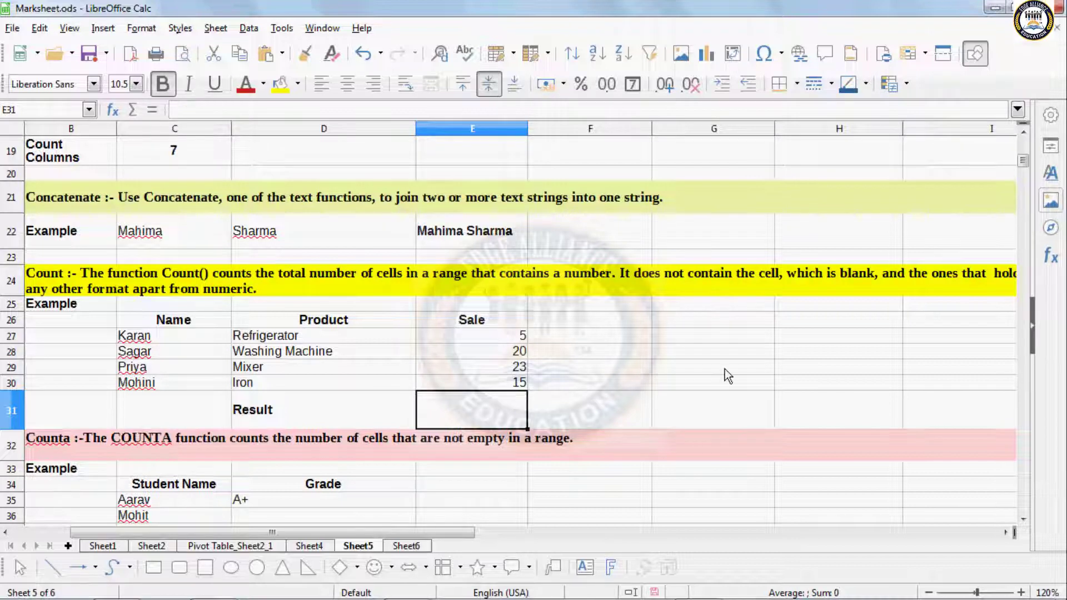
Step: Search the functions for "cou" in the Function Wizard and choose COUNT for cell E31
left_click(104, 29)
left_click(136, 159)
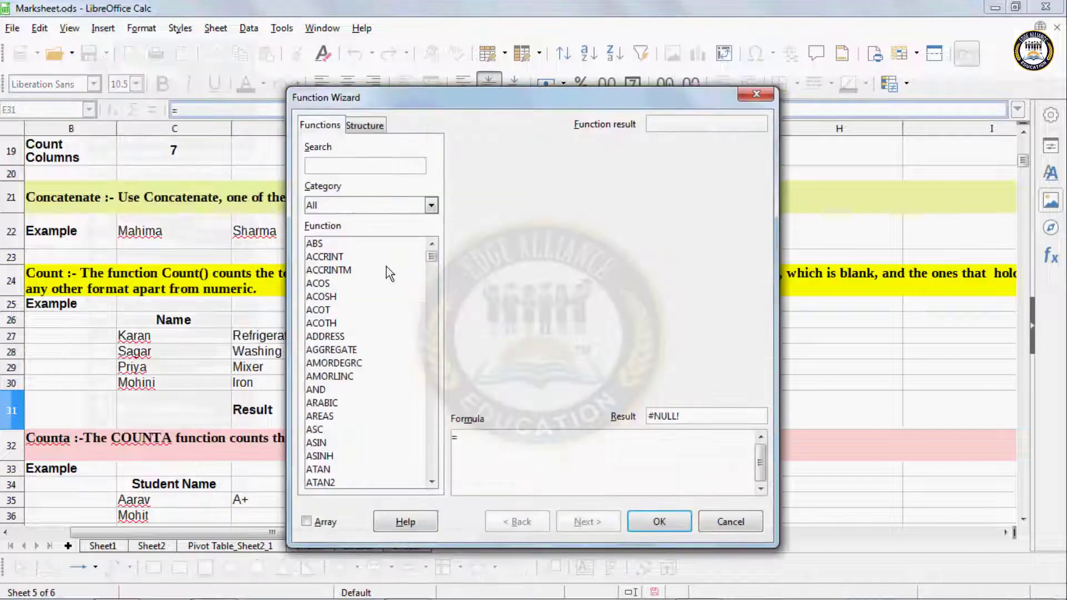
left_click(332, 165)
type("cou")
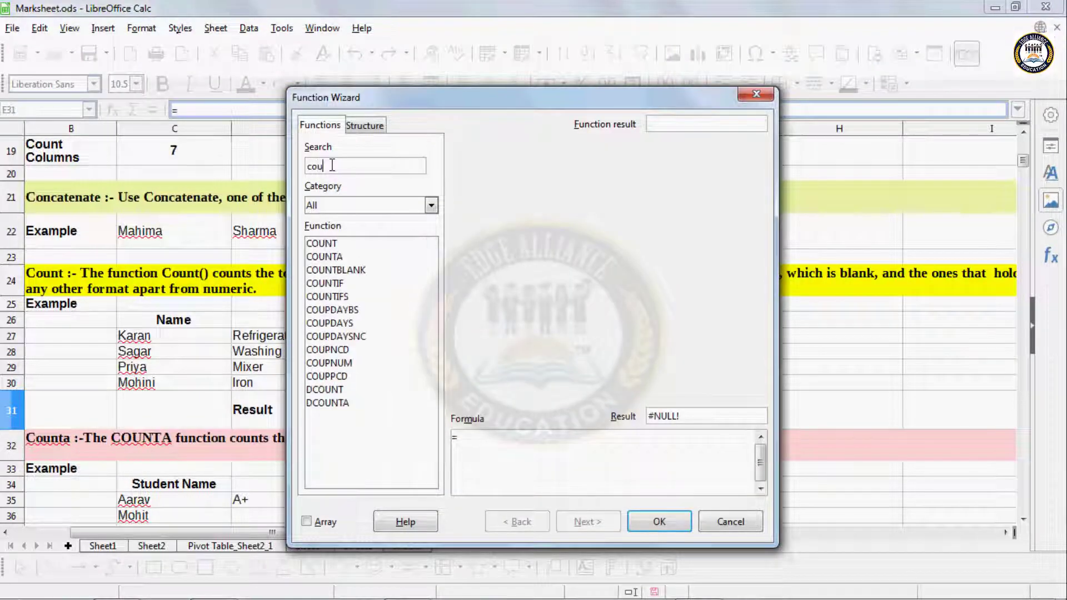
left_click(319, 244)
left_click(595, 522)
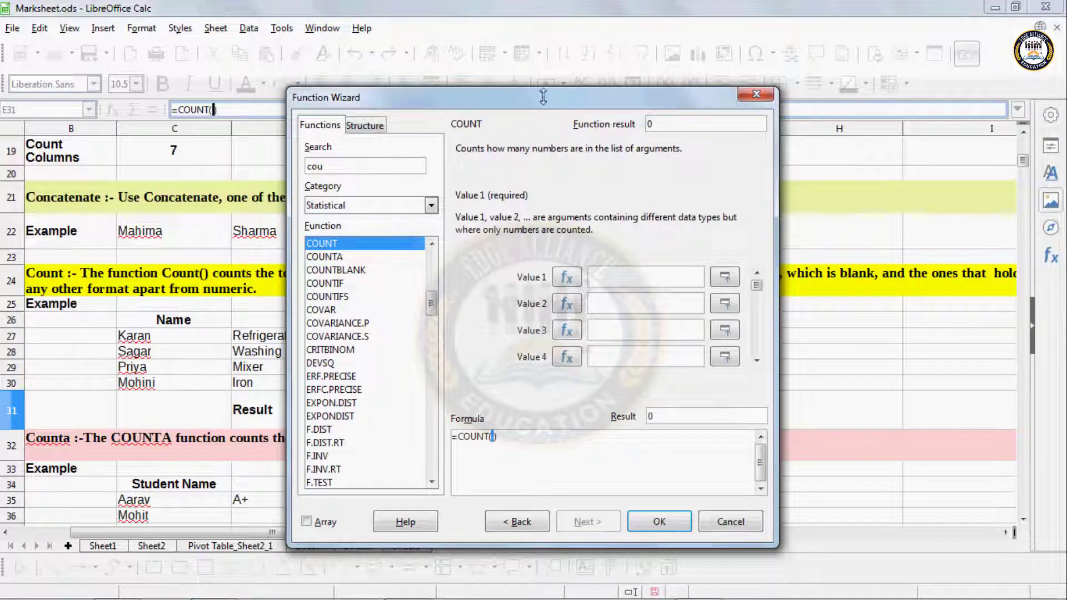
Step: Set C26:E30 as Value 1 of COUNT, insert the formula in cell E31 and review the counted Sale cells
left_click_drag(543, 97, 891, 105)
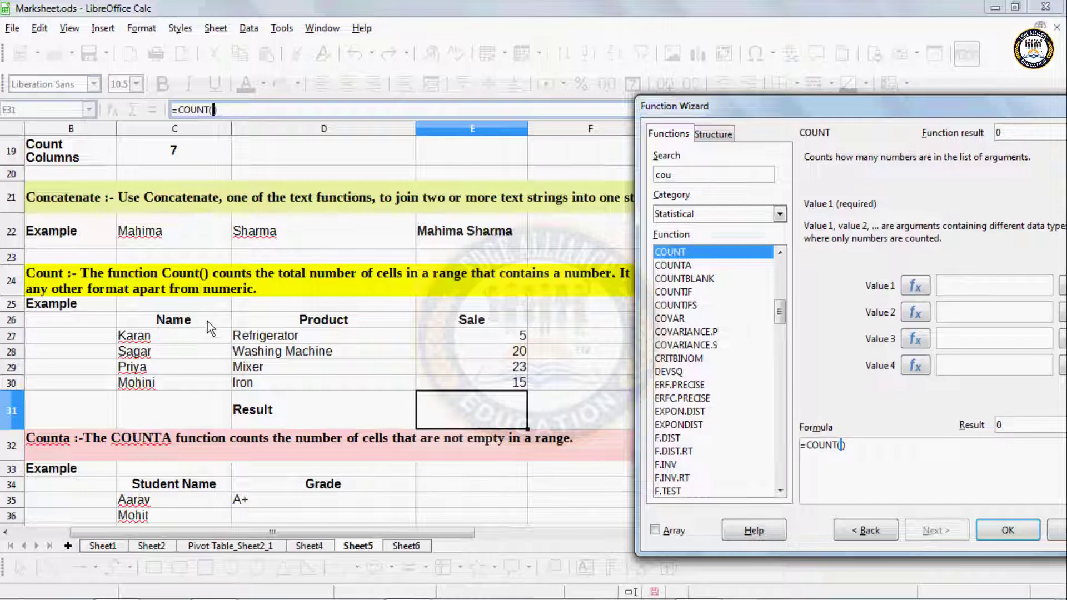
left_click_drag(208, 321, 518, 384)
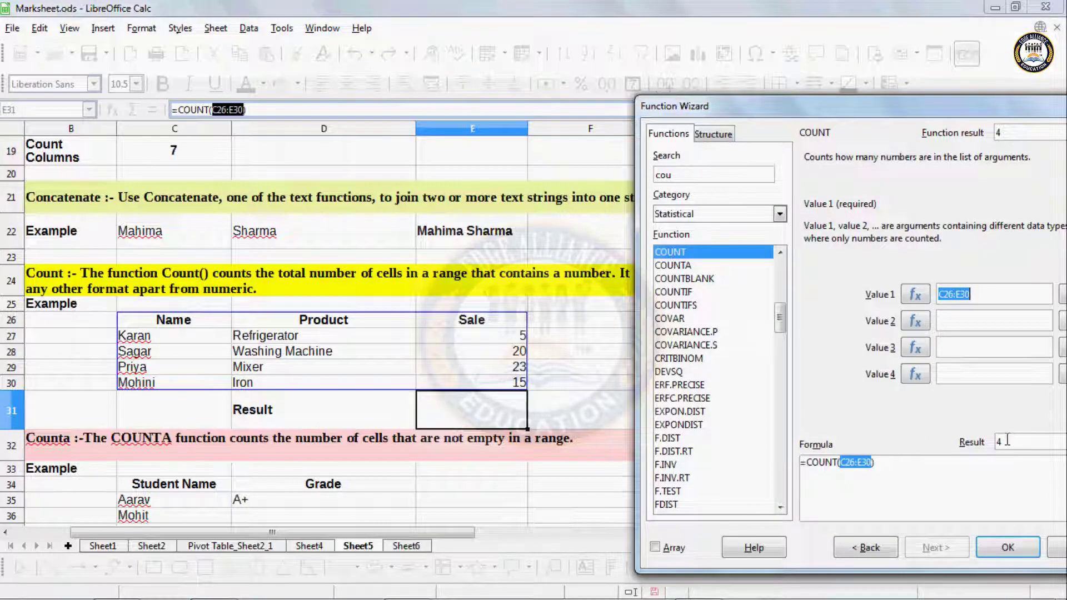
left_click(1003, 550)
left_click(517, 342)
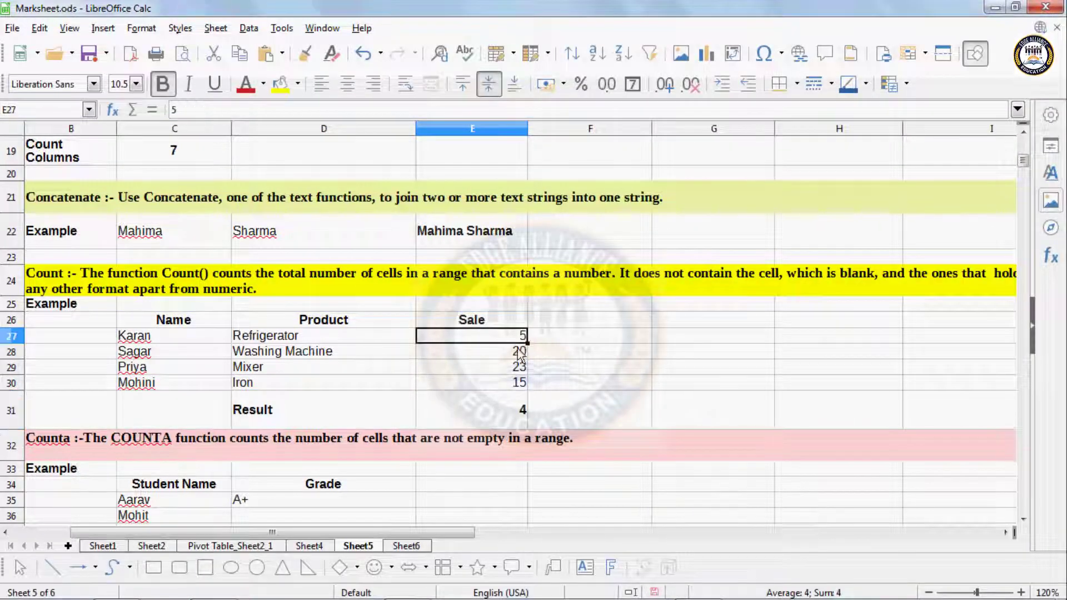
left_click(518, 353)
left_click(518, 369)
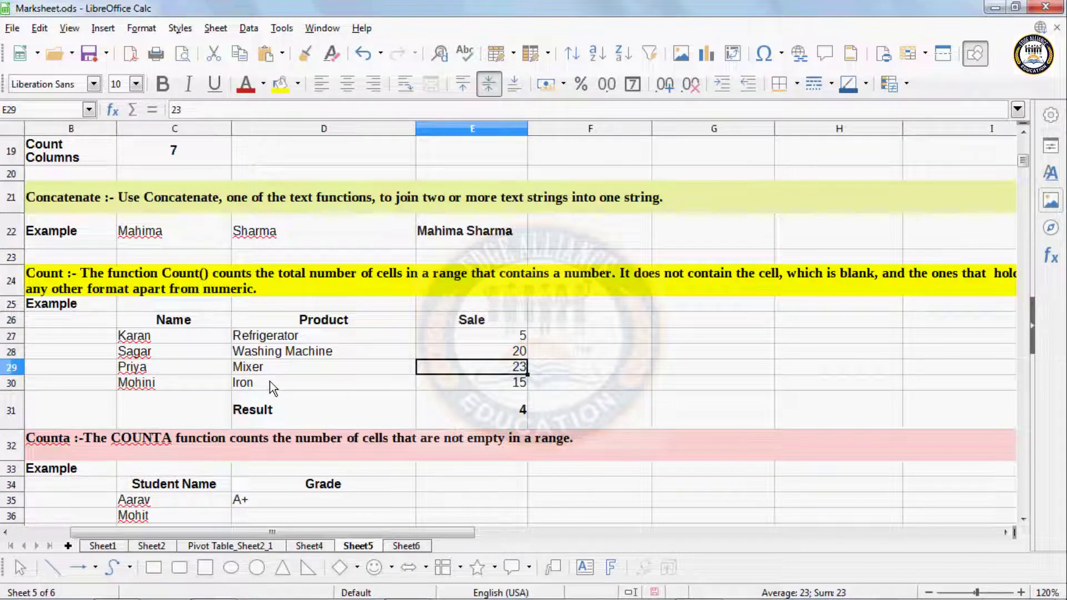
left_click(434, 412)
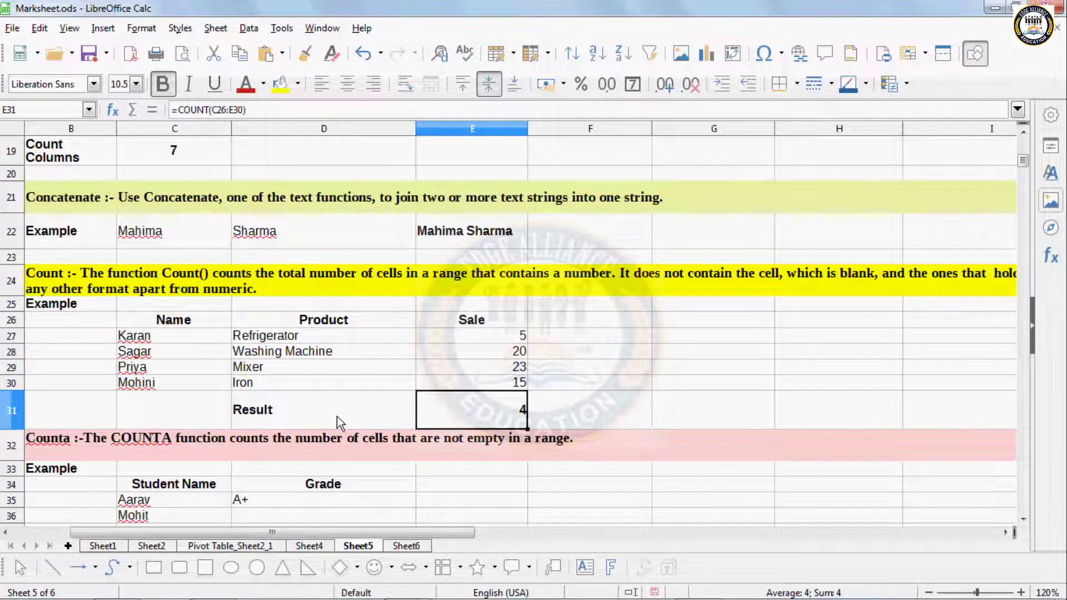
Step: Enter the heading "Roll no" in cell B34 of the Counta example and make it bold
scroll(337, 416, "down", 3)
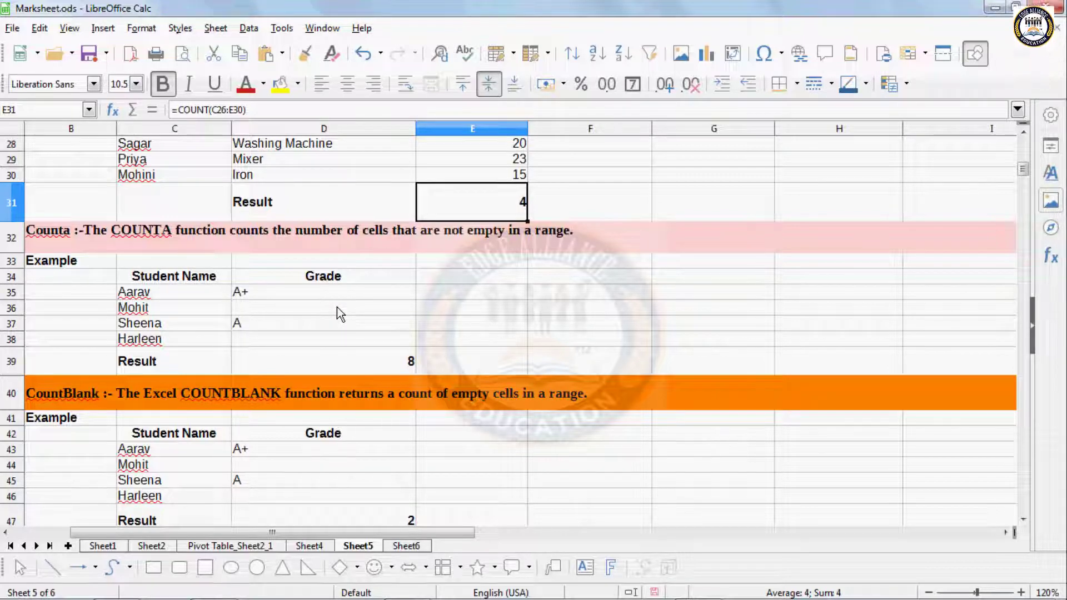
left_click(102, 274)
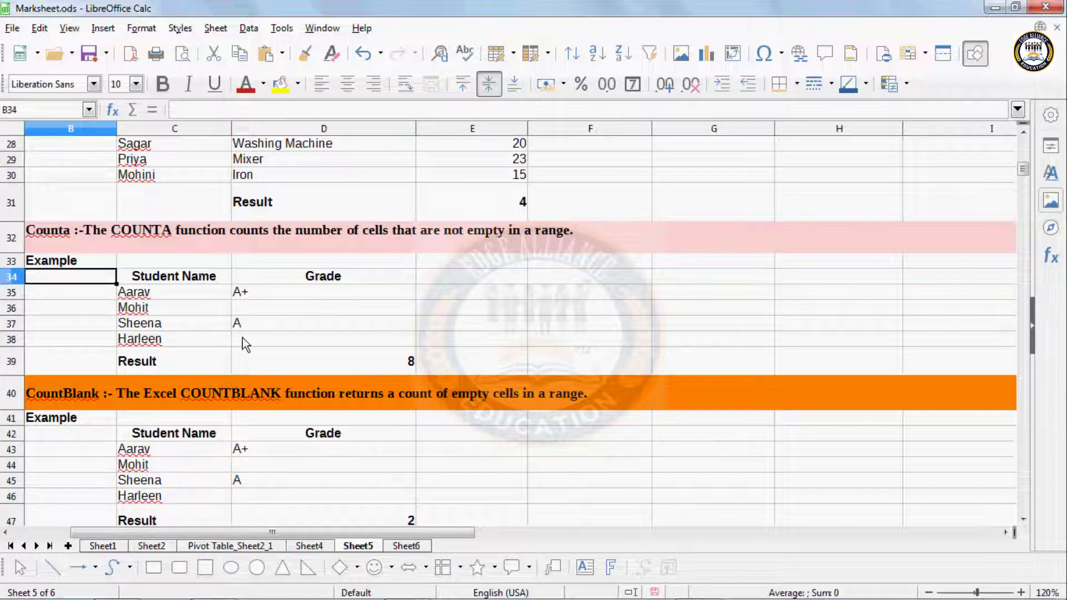
type("R")
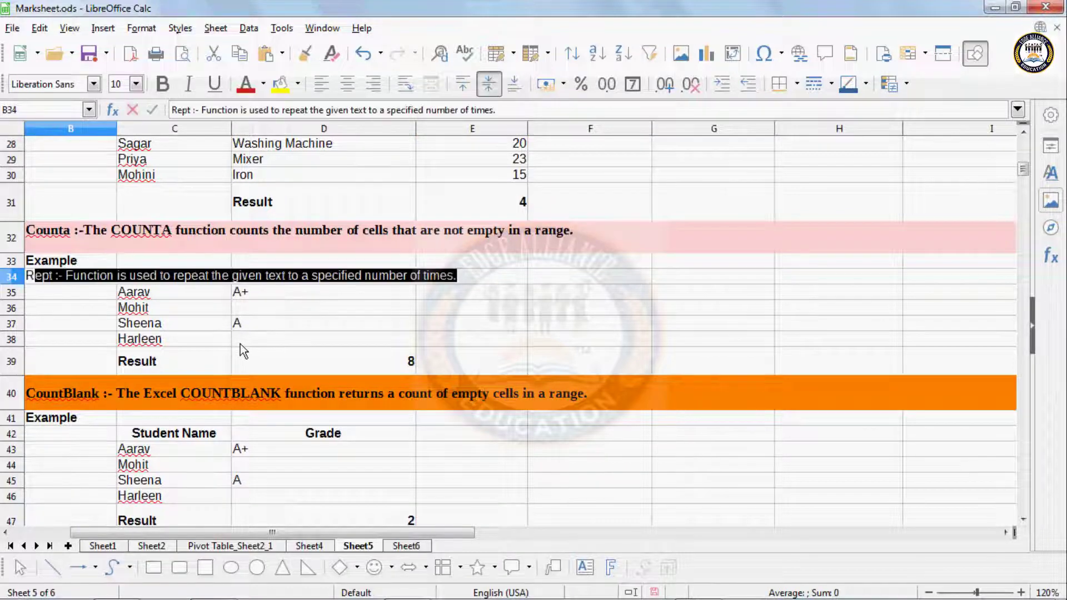
type("olln ")
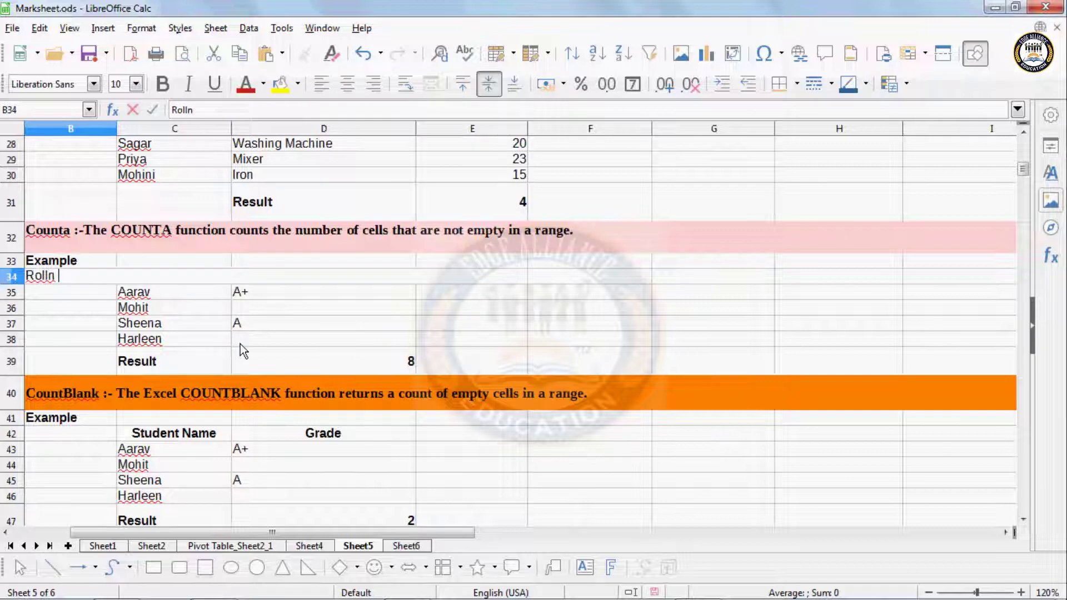
type("no")
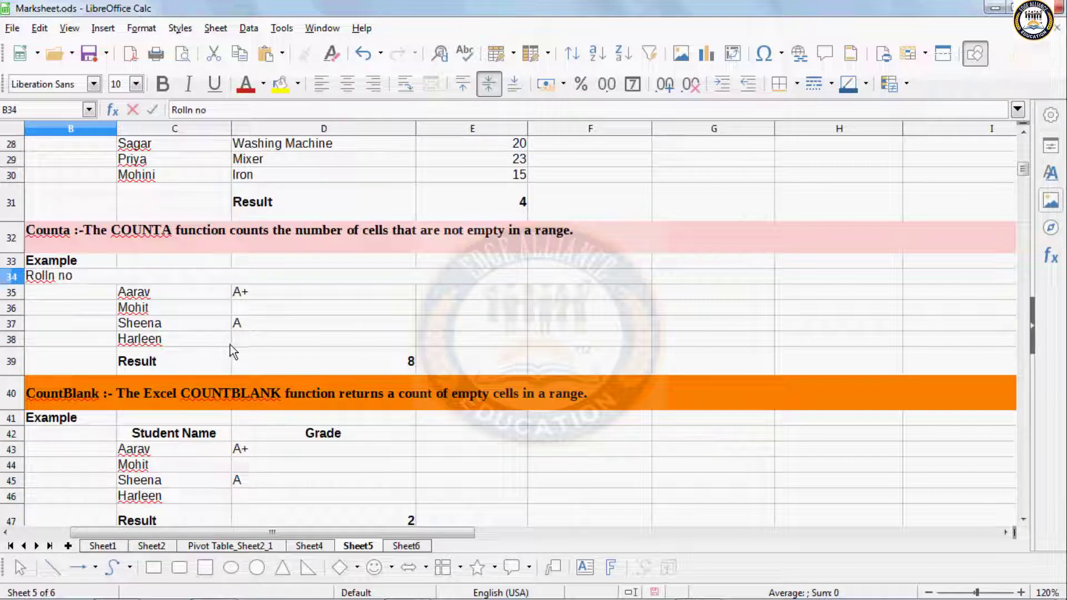
key("BackSpace")
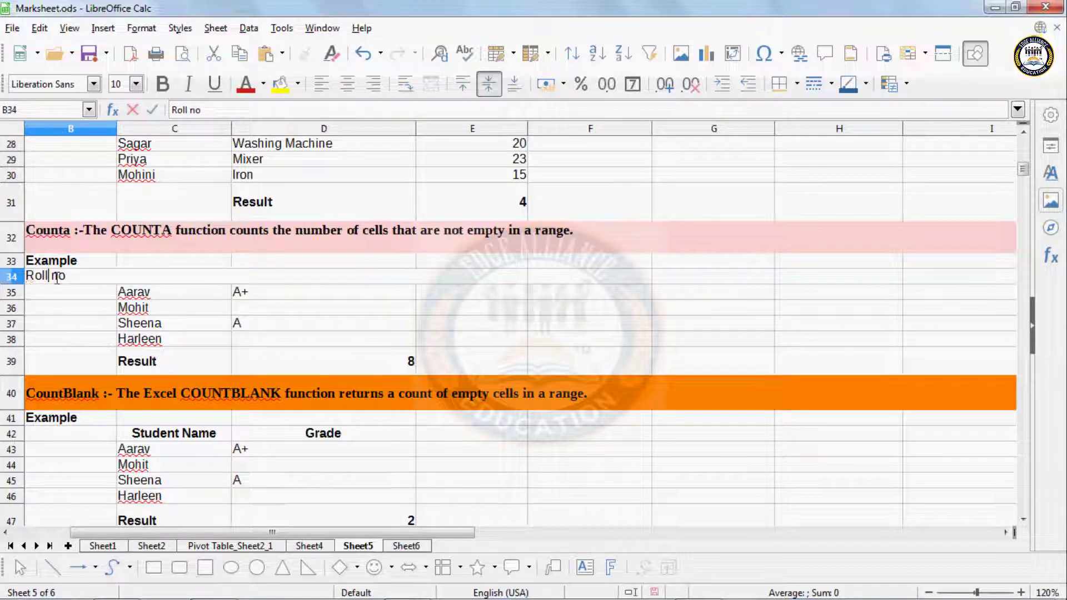
key("Return")
left_click(63, 277)
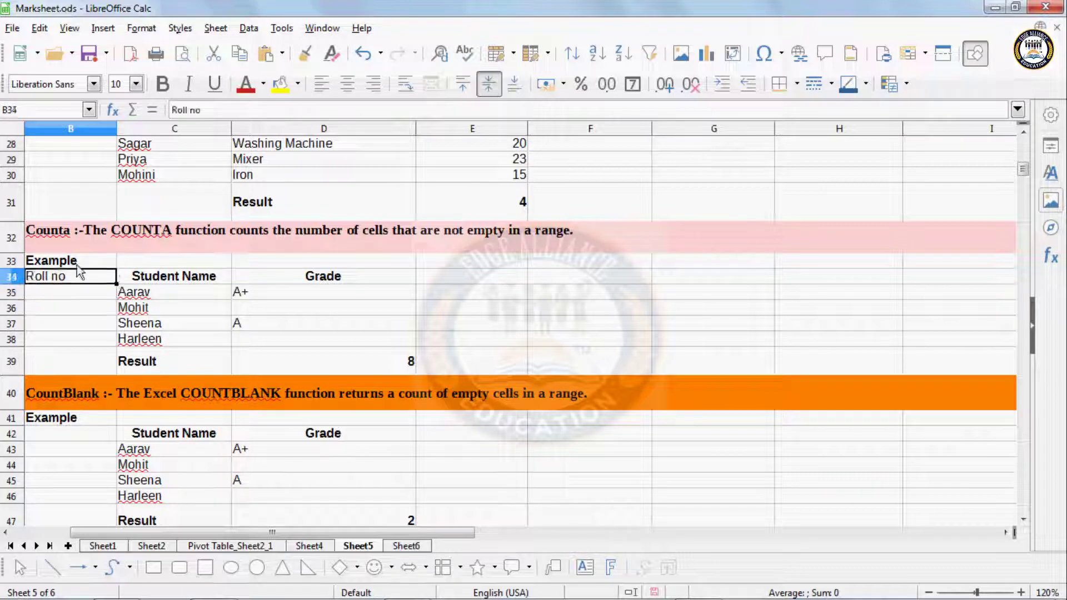
left_click(162, 84)
Step: Enter the roll numbers 1, 2, 3 and 4 in cells B35 to B38
left_click(89, 294)
type("1")
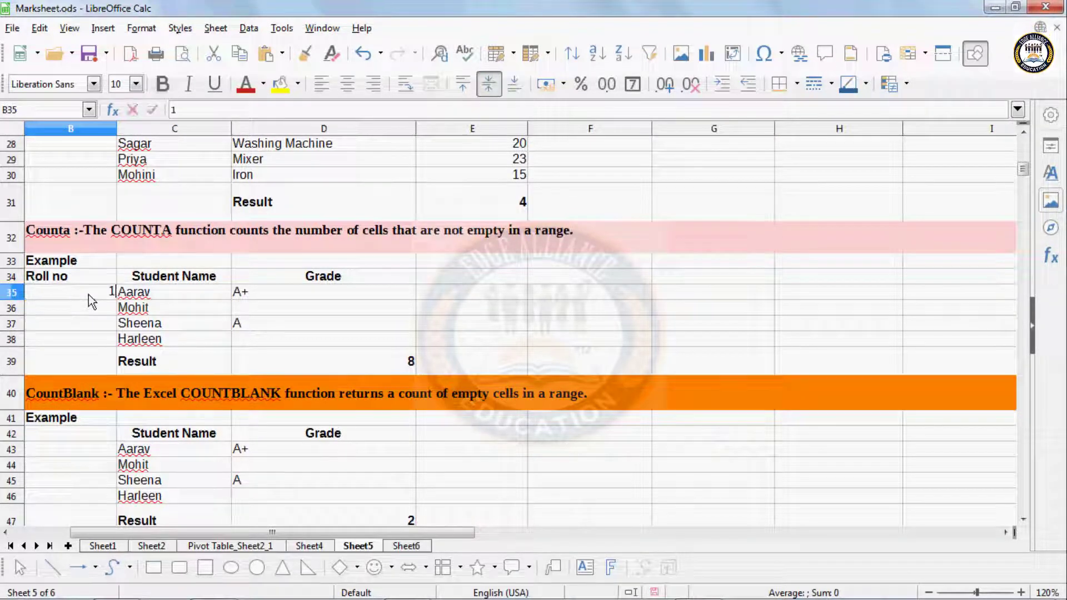
key("Return")
type("2")
key("Return")
type("3")
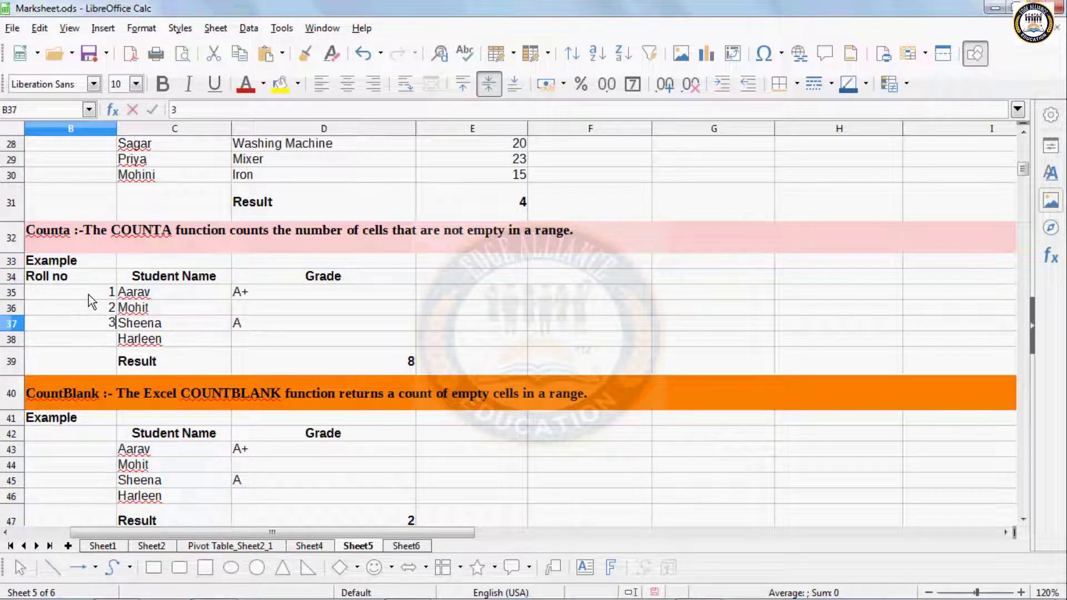
key("Return")
type("4")
key("Return")
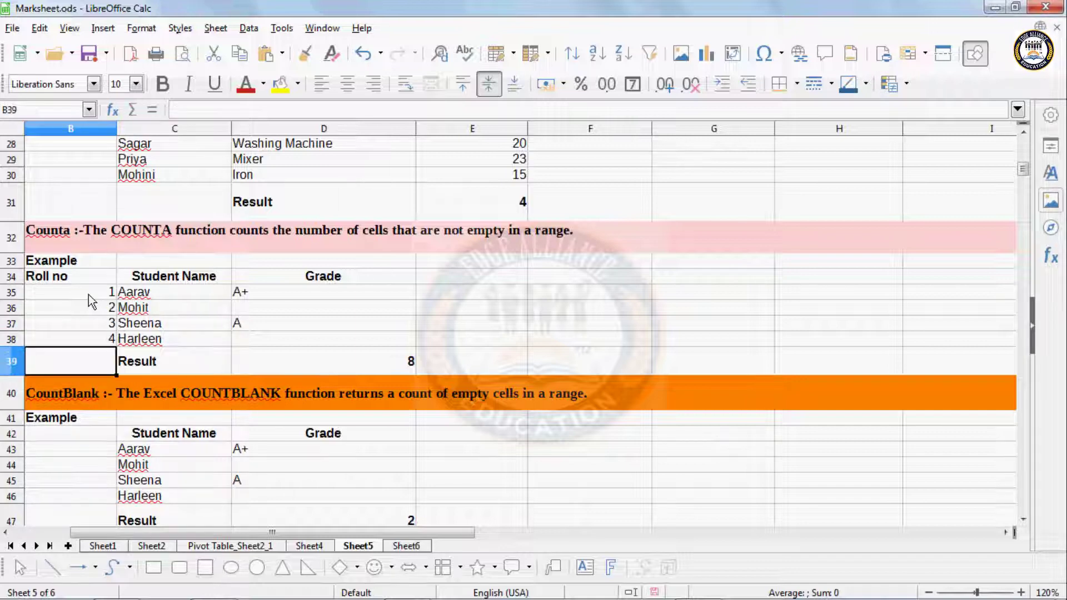
Step: Clear the existing result in cell D39 of the Counta example and keep that cell selected
left_click(296, 365)
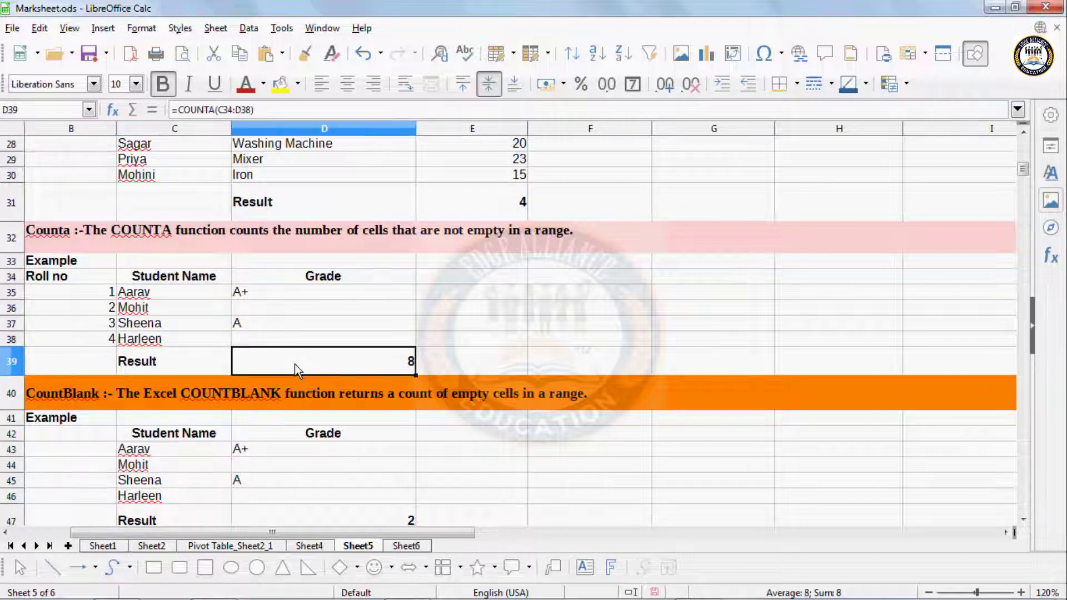
key("Delete")
left_click_drag(463, 344, 422, 358)
left_click(395, 368)
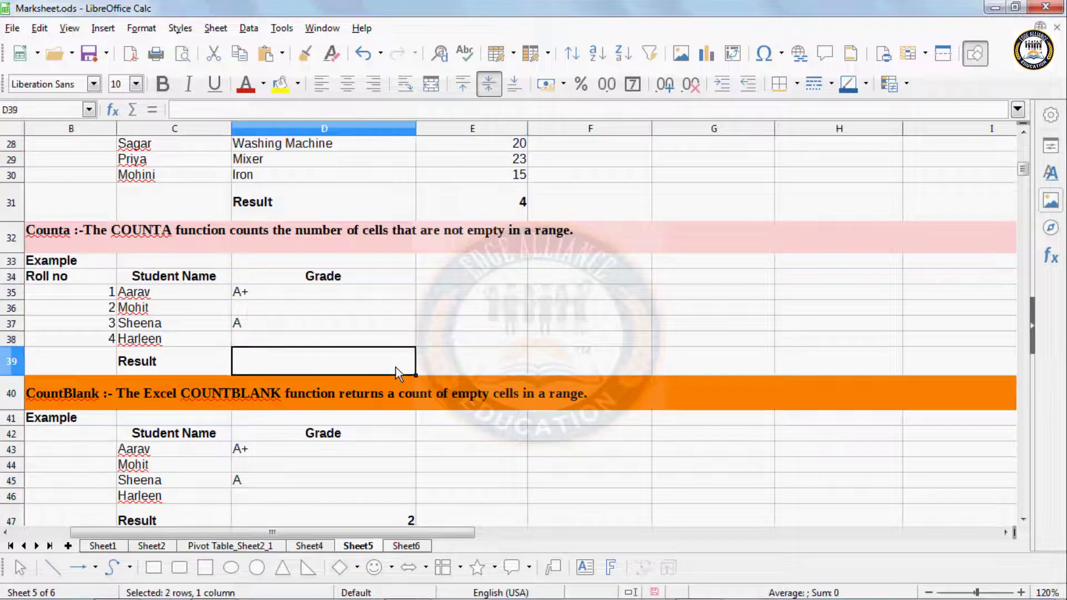
Step: Search the functions for "counta" in the Function Wizard and choose COUNTA for cell D39
left_click(104, 29)
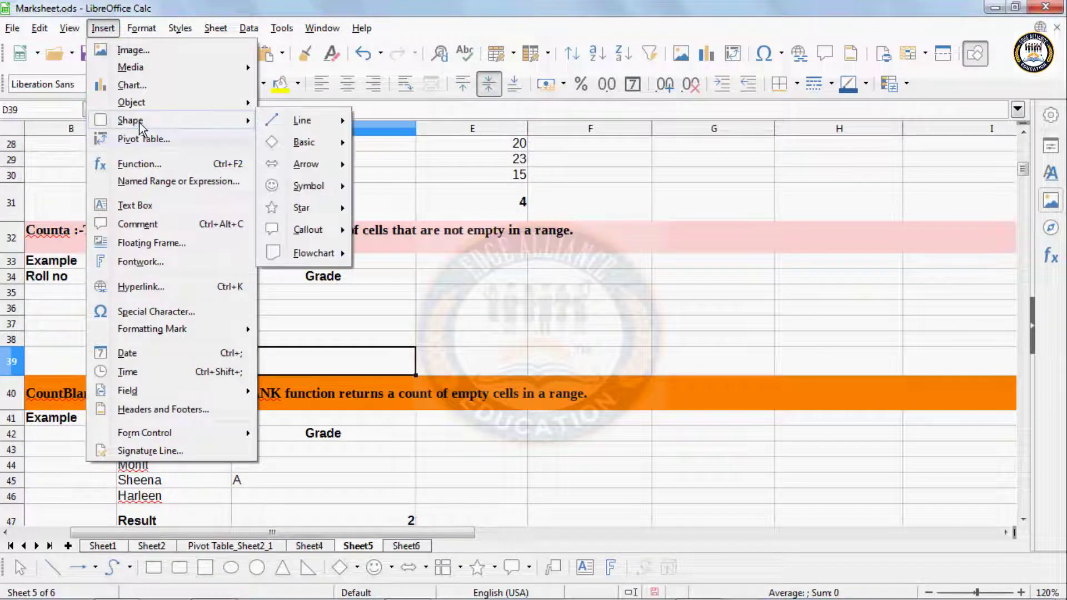
left_click(149, 164)
left_click_drag(365, 92, 703, 71)
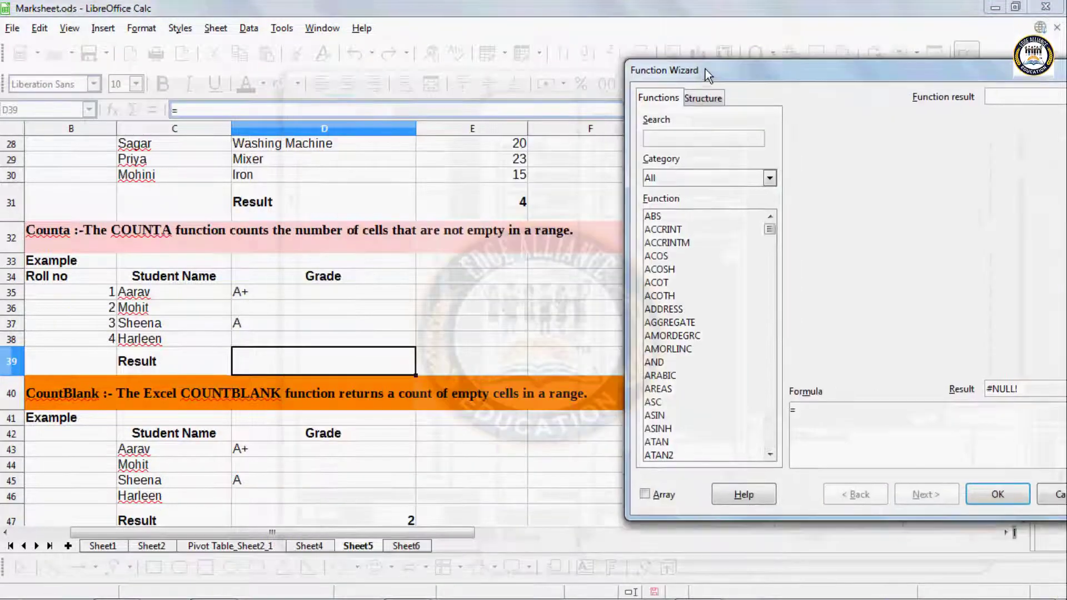
left_click(678, 135)
type("counta")
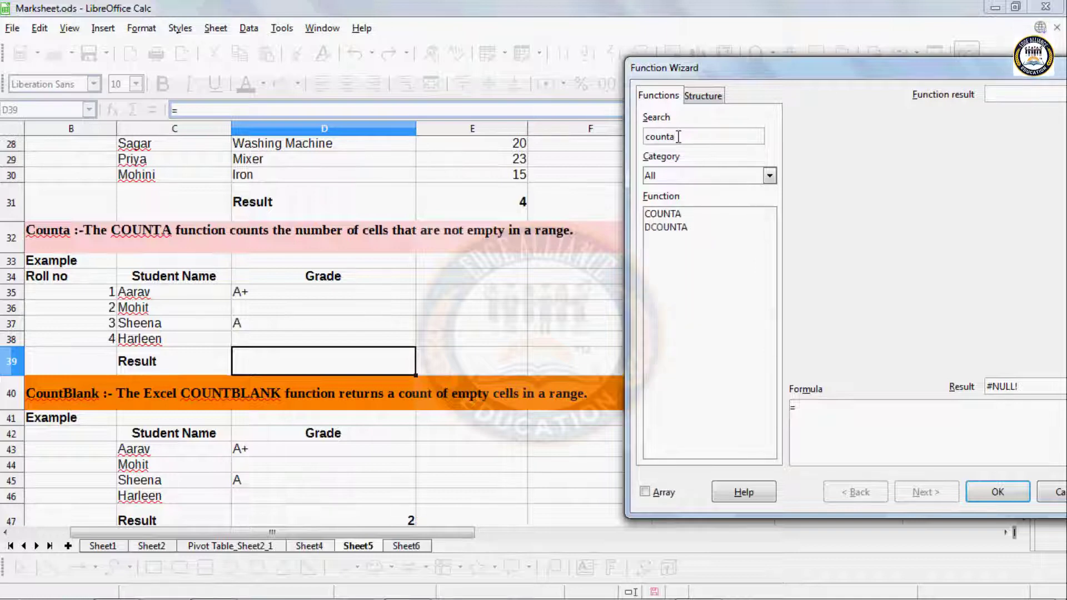
left_click(676, 214)
left_click(949, 491)
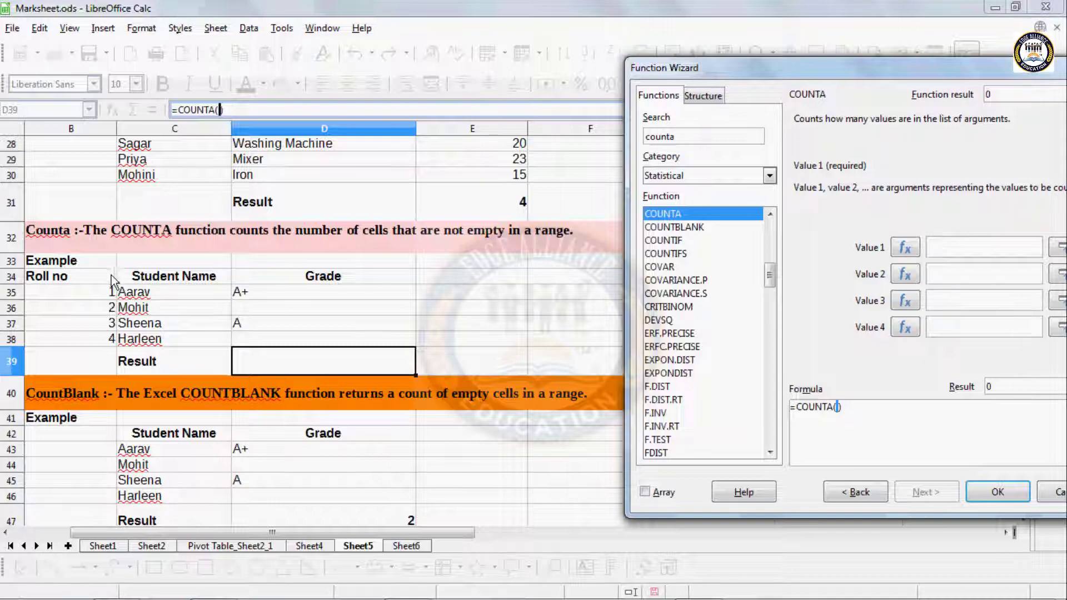
Step: Set B34:D38 as Value 1 of COUNTA and insert the formula in cell D39
left_click_drag(111, 275, 309, 342)
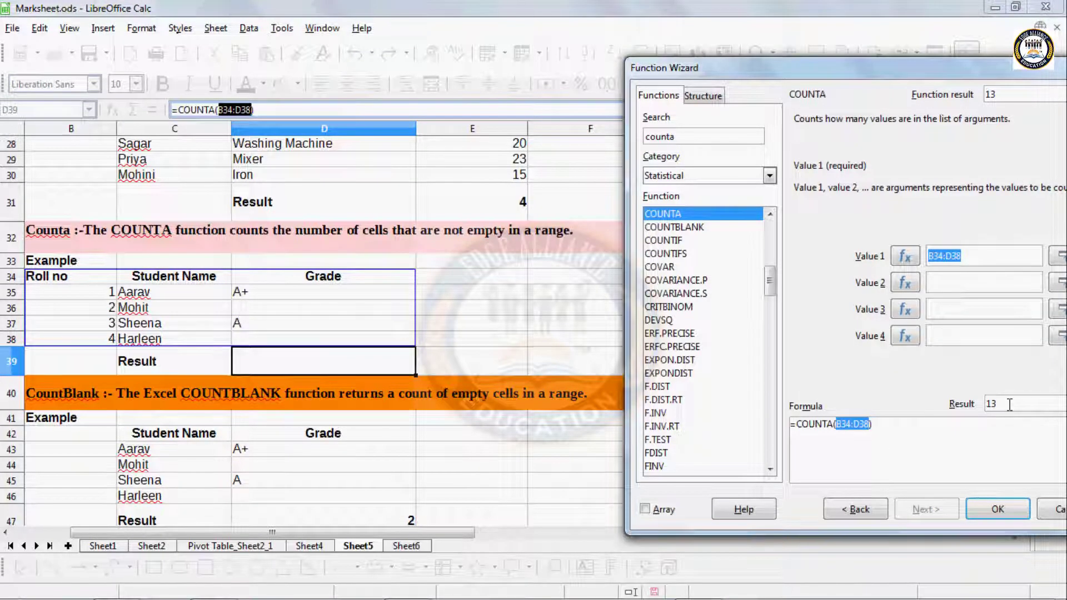
left_click(981, 512)
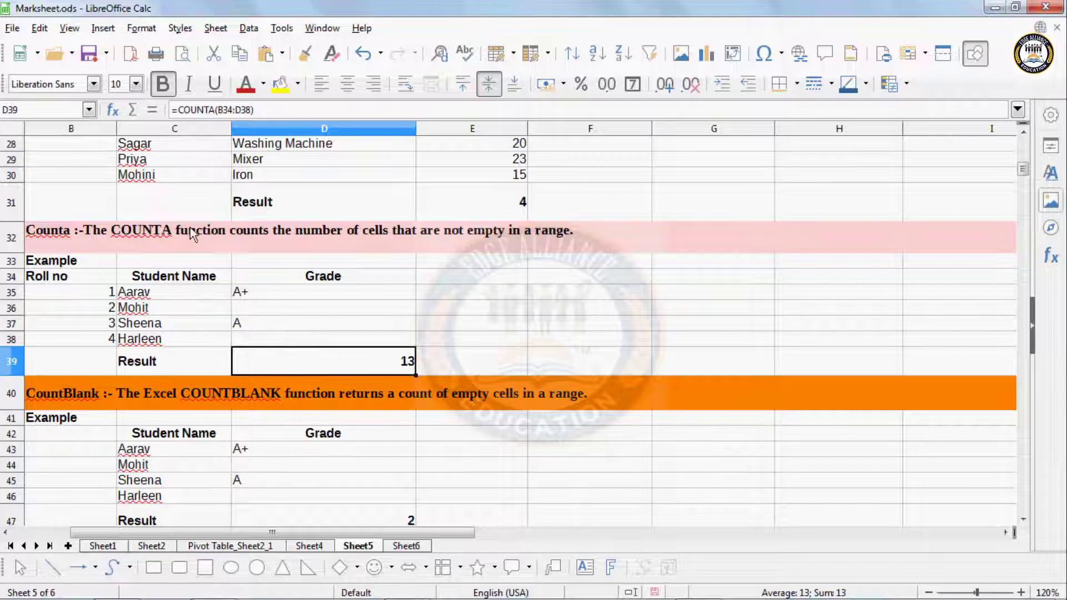
scroll(171, 223, "up", 3)
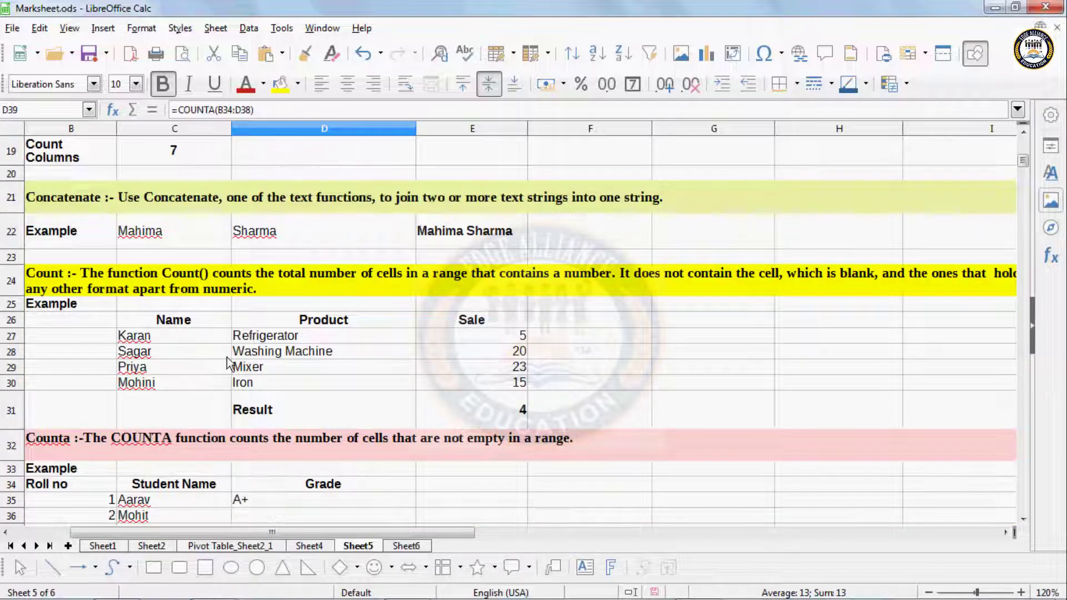
scroll(226, 357, "down", 2)
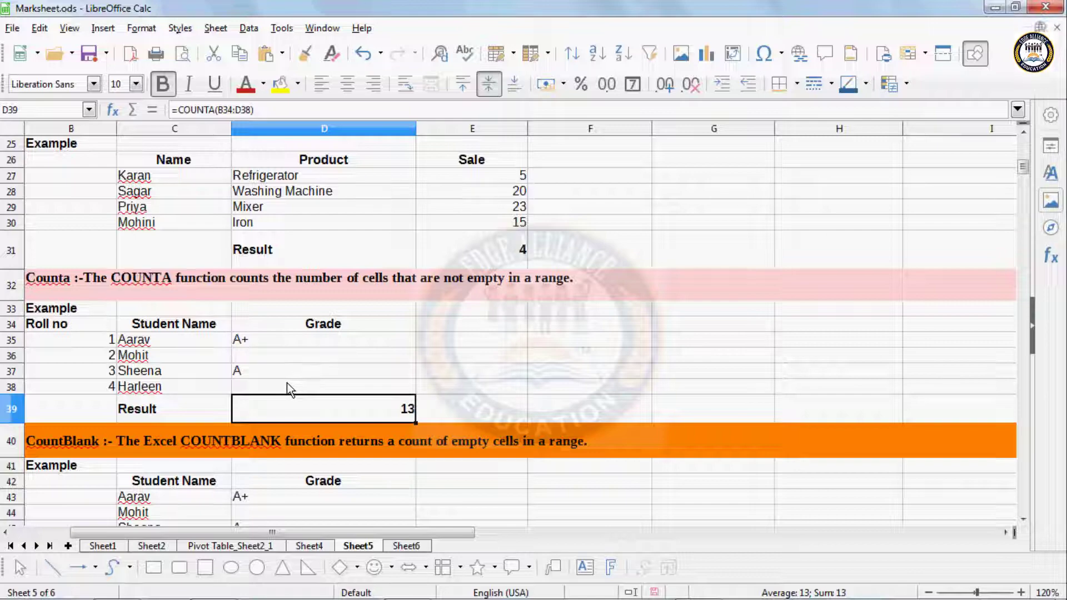
Step: Clear the existing result in cell D47 of the CountBlank example and keep that cell selected
scroll(287, 382, "down", 3)
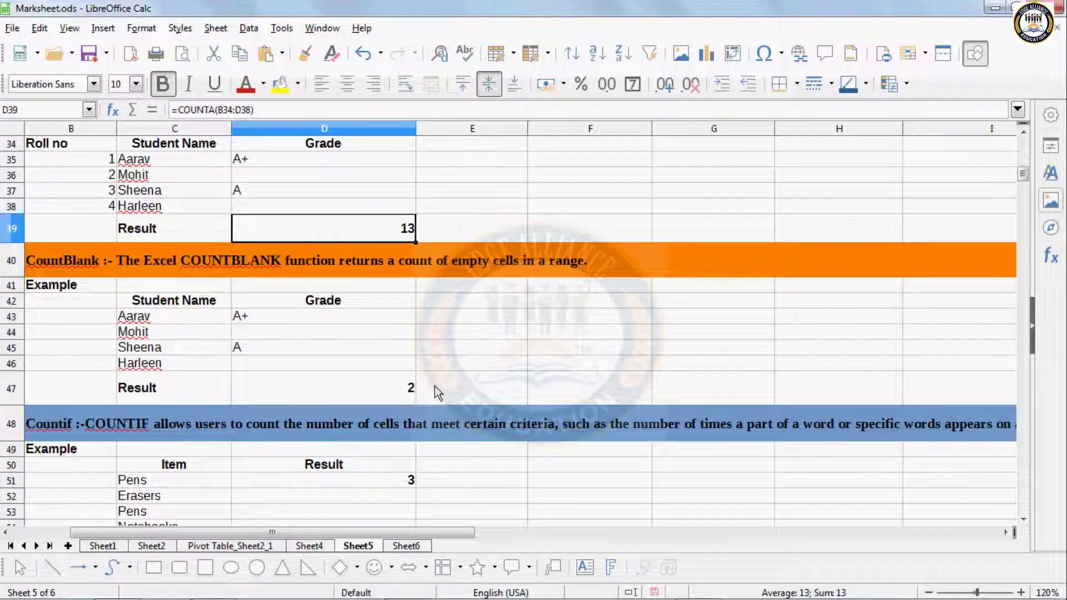
left_click(408, 391)
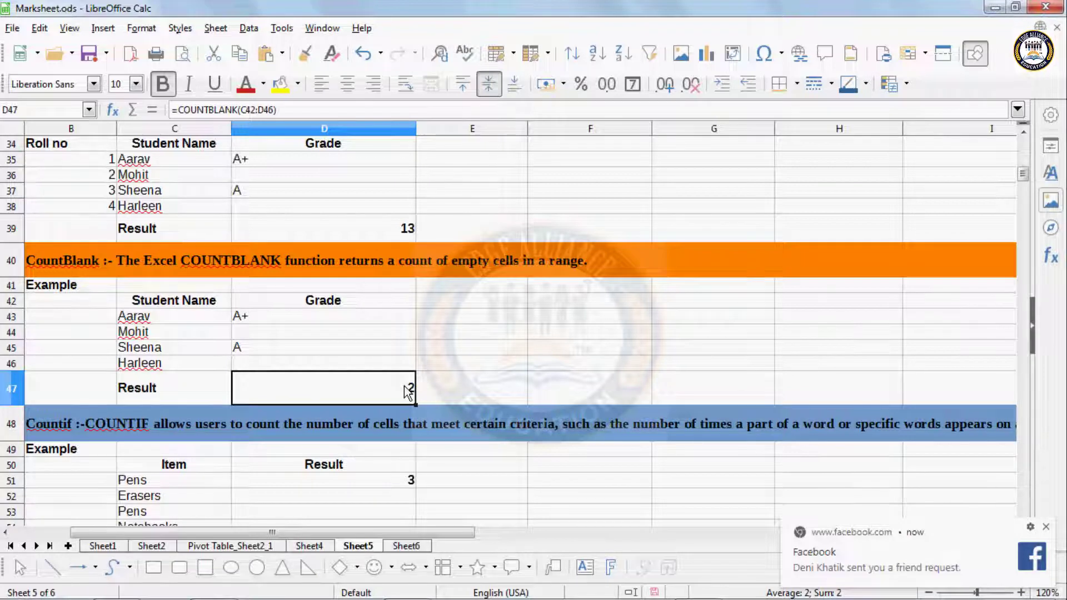
key("Delete")
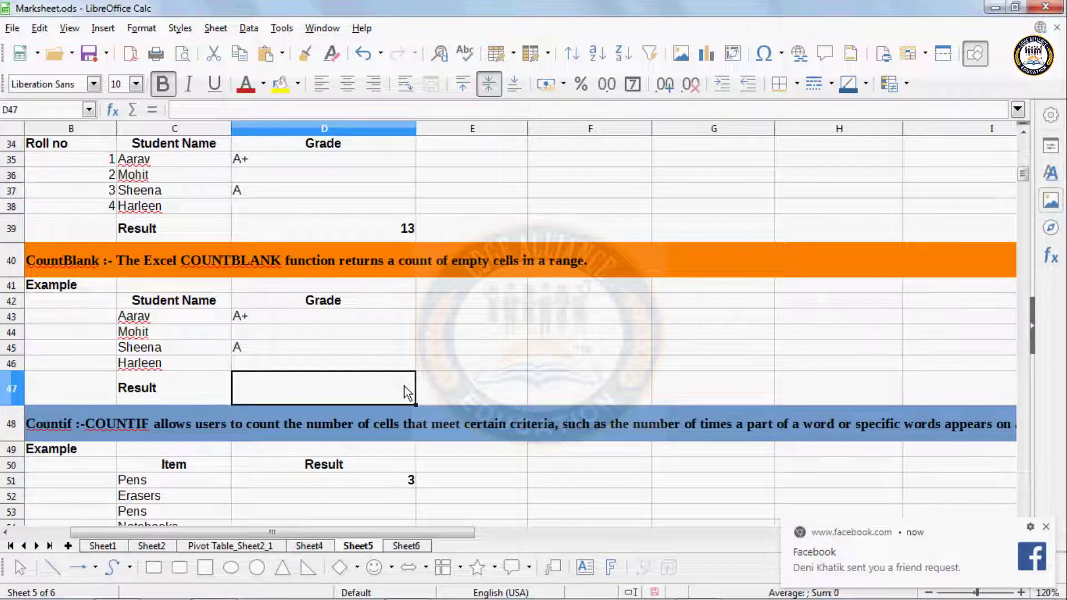
left_click(434, 401)
left_click(382, 400)
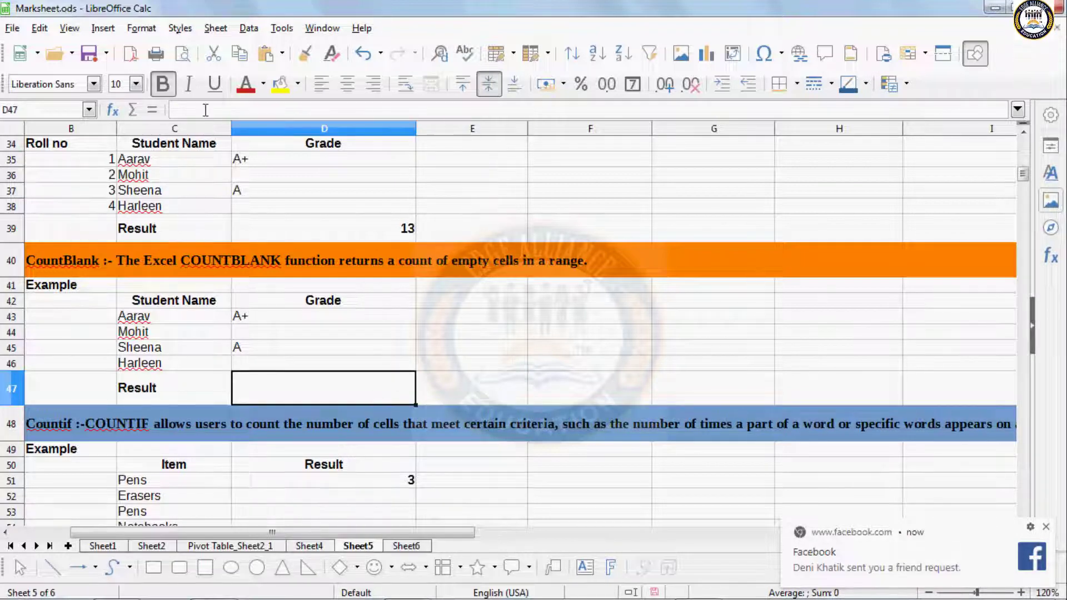
Step: Search the functions for "countb" in the Function Wizard and choose COUNTBLANK for cell D47
left_click(129, 28)
mouse_move(106, 29)
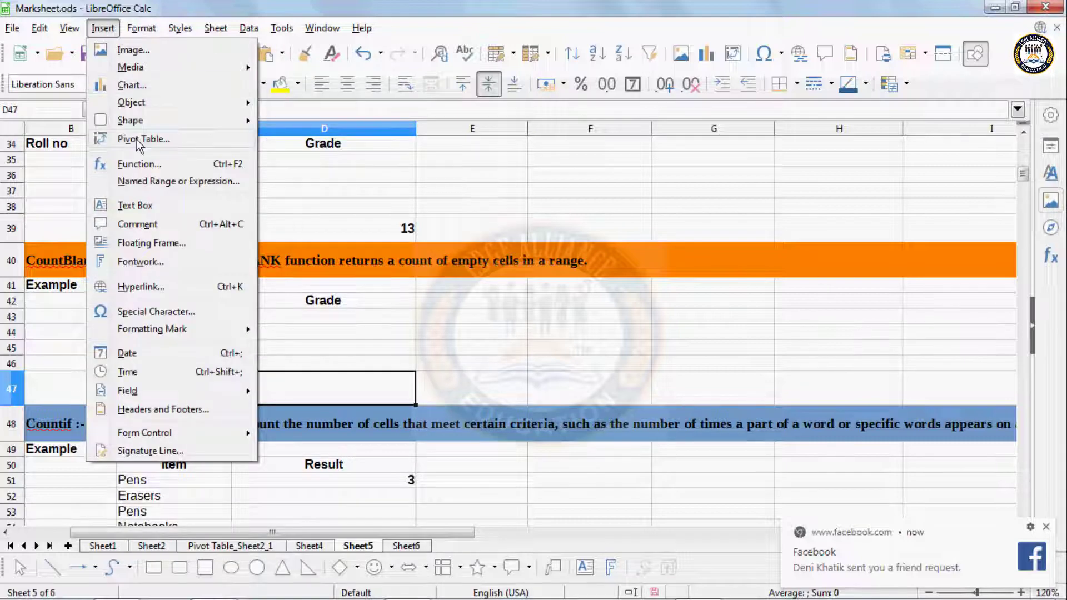
left_click(148, 163)
left_click_drag(369, 90, 767, 106)
type("coun")
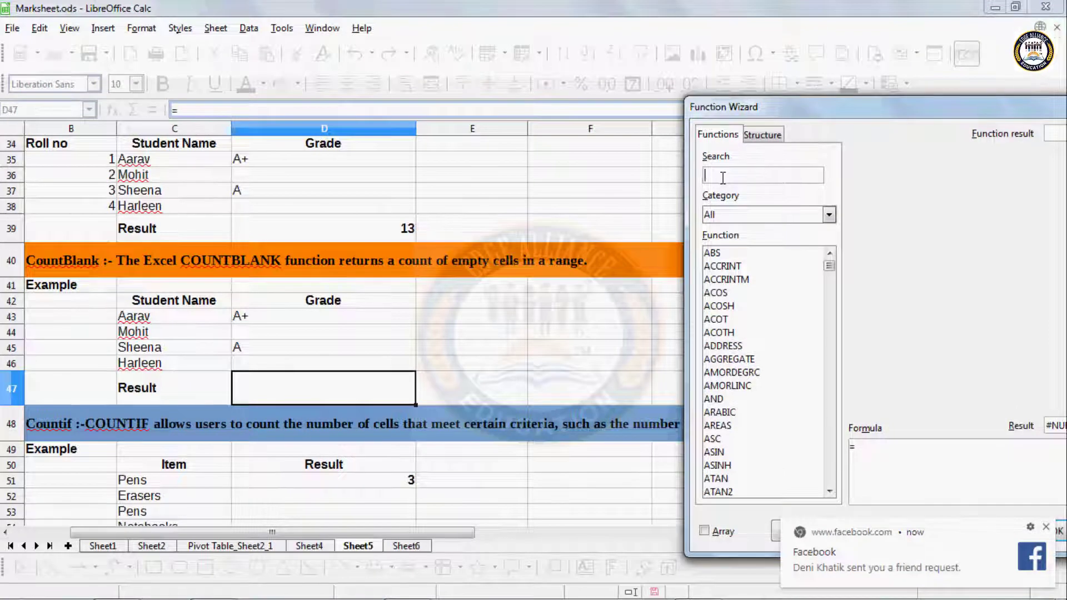
type("tb")
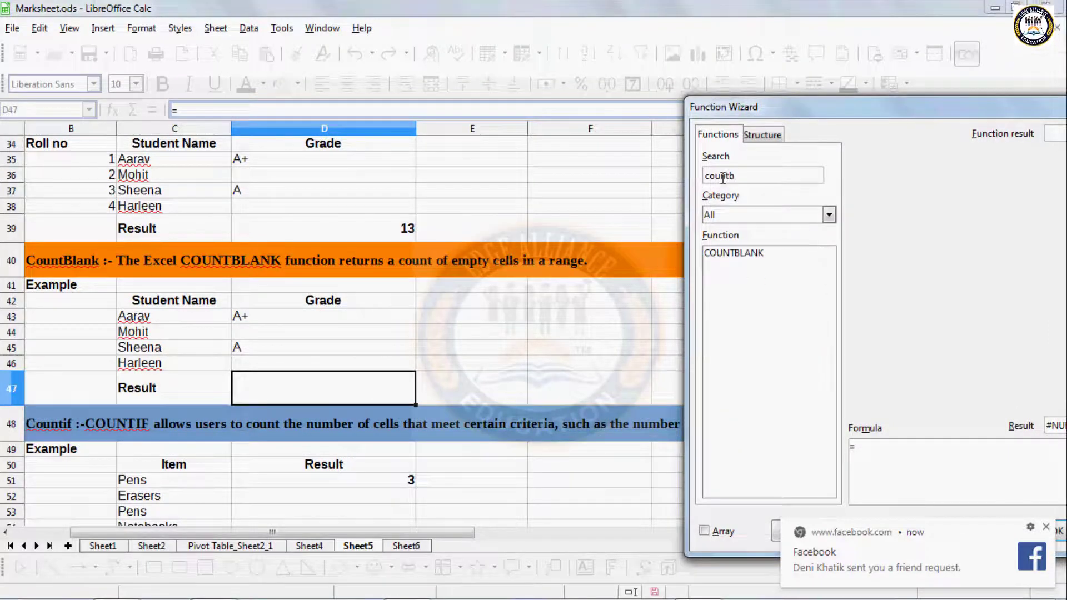
left_click(750, 253)
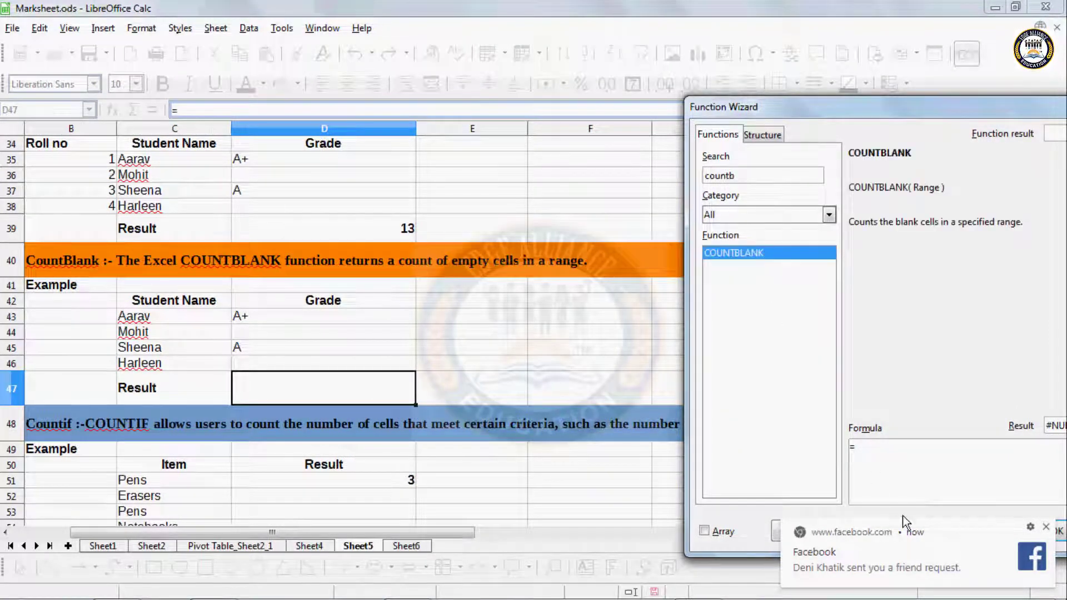
left_click_drag(832, 110, 776, 42)
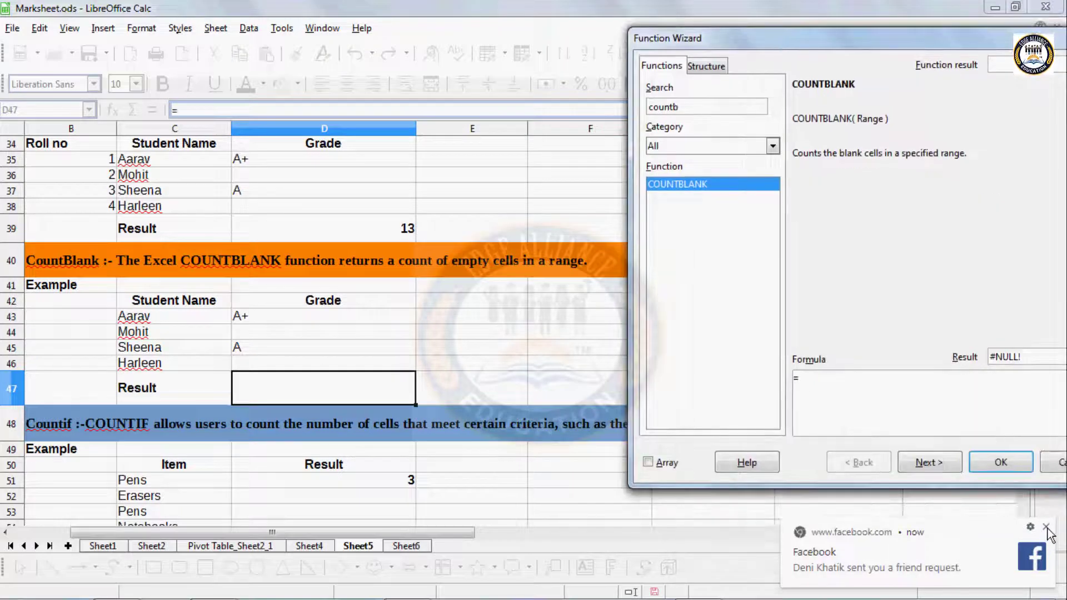
left_click(942, 468)
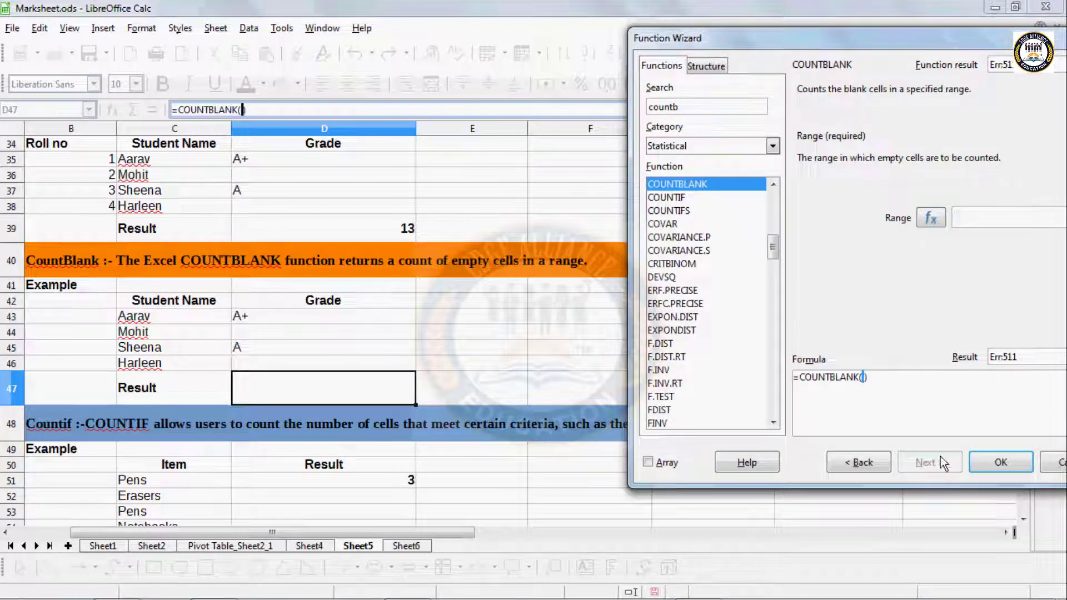
Step: Set C42:D46 as the Range of COUNTBLANK and insert the formula in cell D47
left_click(156, 305)
left_click_drag(165, 315, 307, 361)
left_click(996, 473)
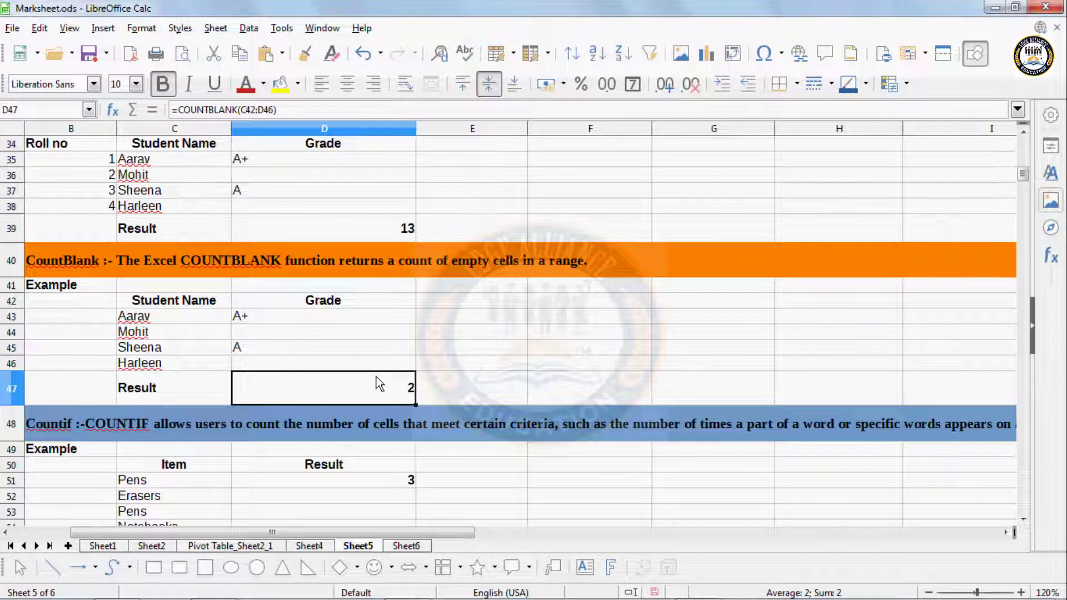
Step: Check the blank Grade cells D44 and D46 in the CountBlank example
left_click(253, 334)
key("Down")
key("Down")
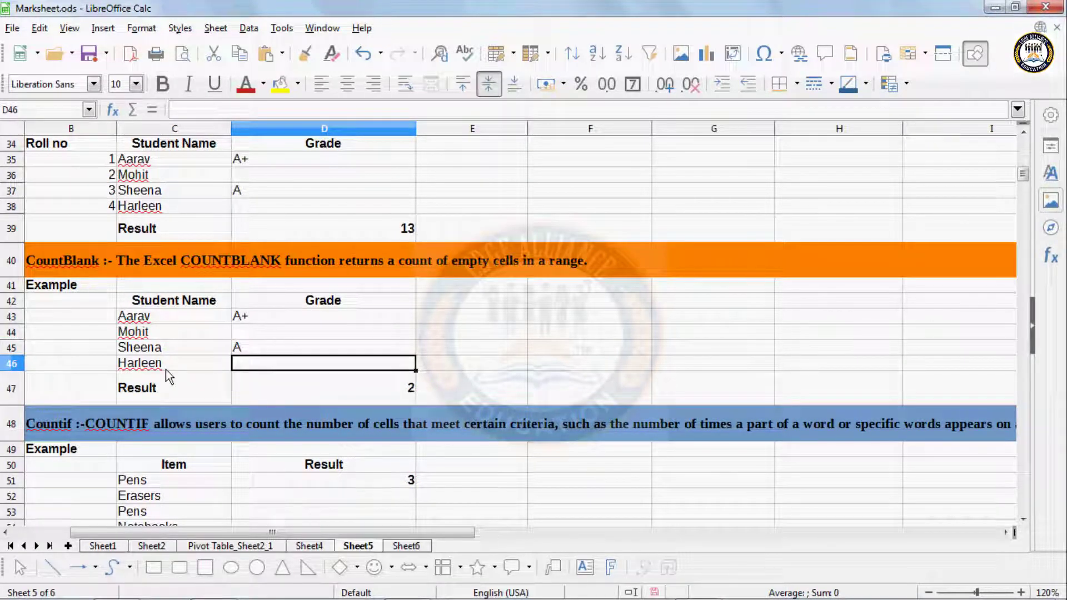
Step: Read the full Countif definition in row 48 and examine the item list of its example
scroll(168, 400, "down", 1)
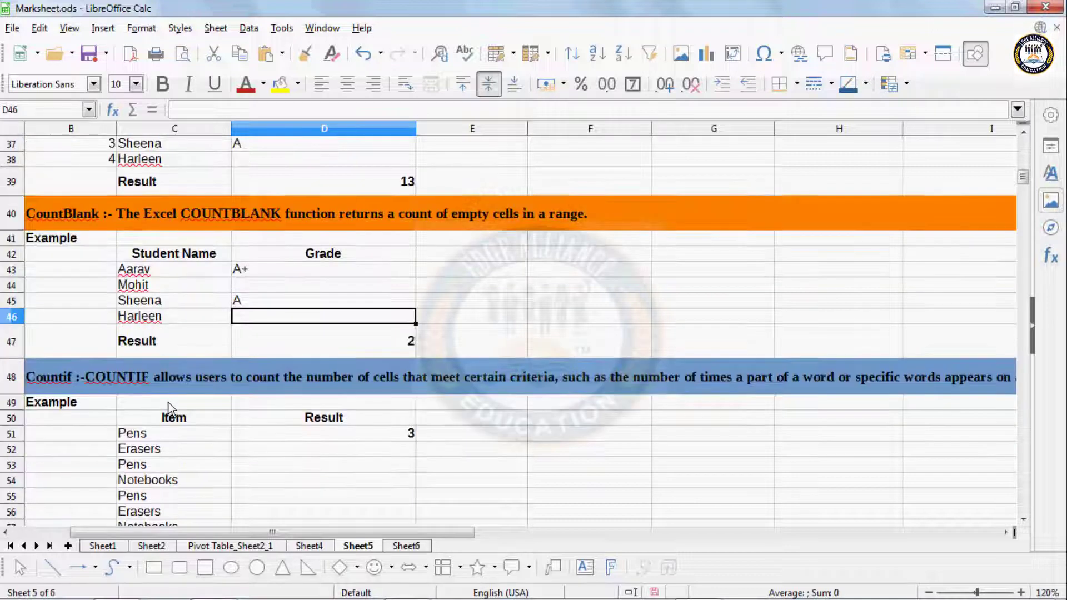
scroll(169, 409, "down", 1)
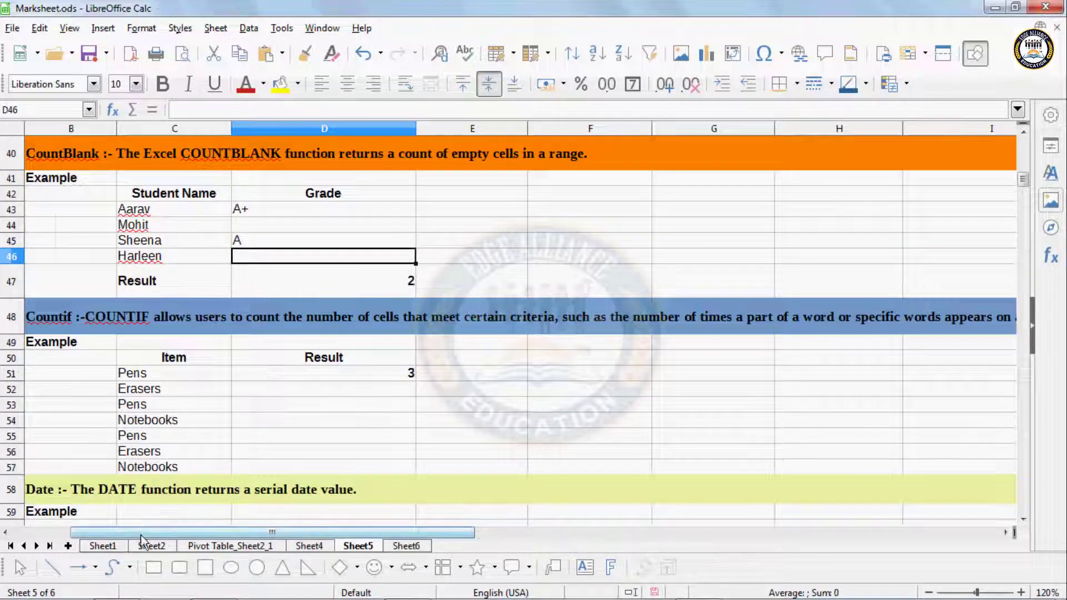
scroll(158, 495, "left", 1)
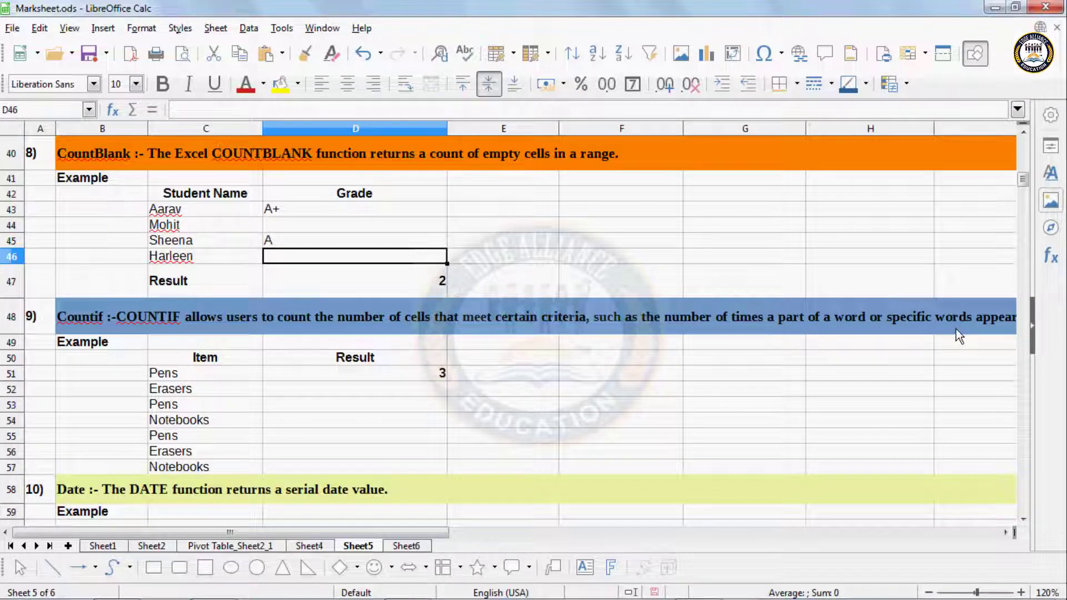
left_click(809, 303)
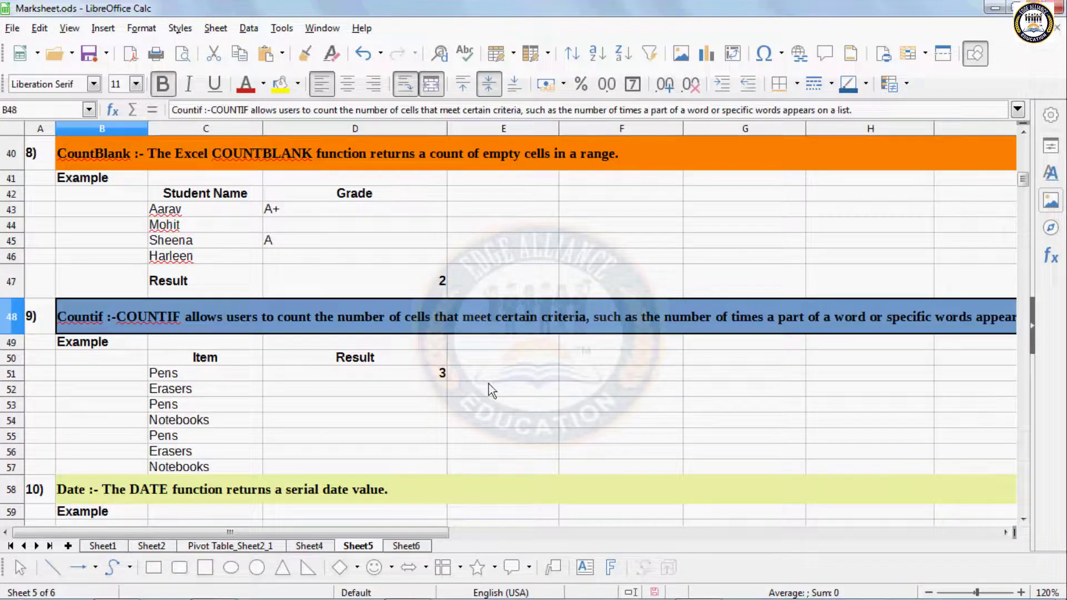
left_click(1005, 533)
left_click(1005, 532)
left_click(1005, 532)
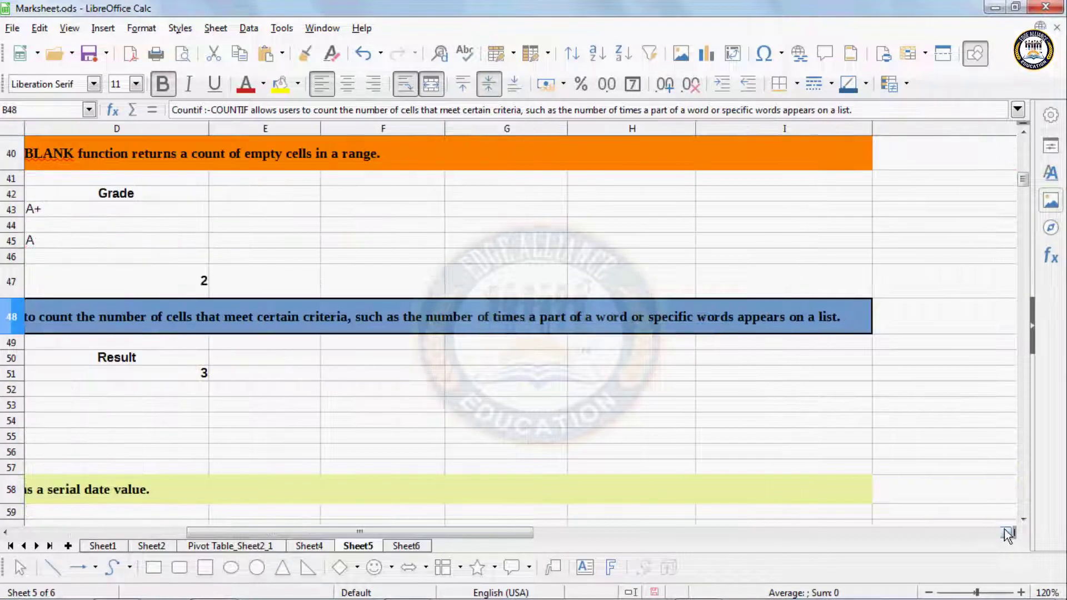
left_click_drag(515, 531, 342, 532)
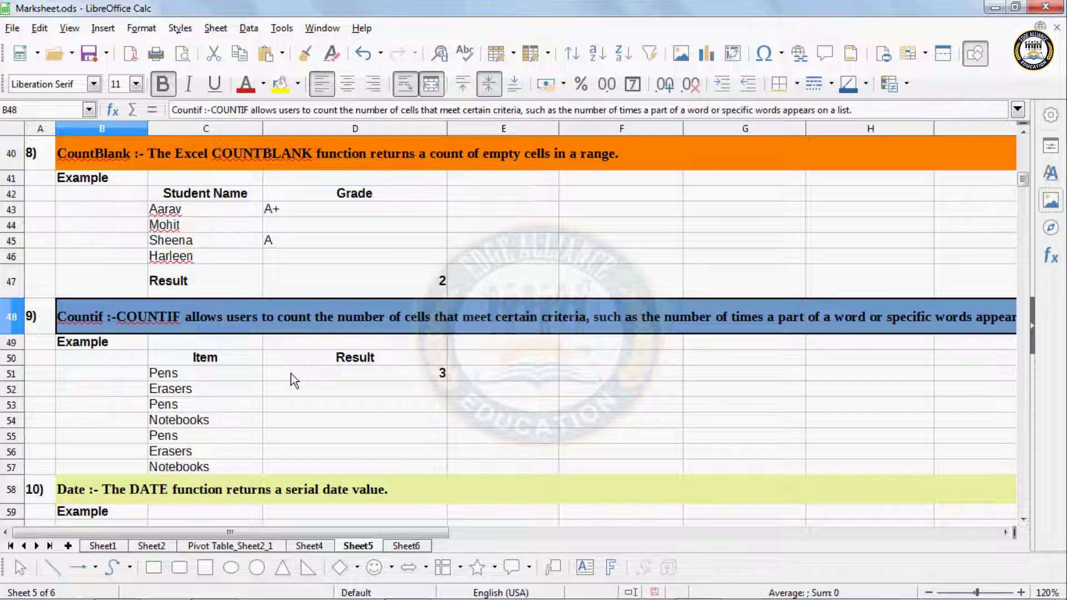
scroll(292, 374, "down", 1)
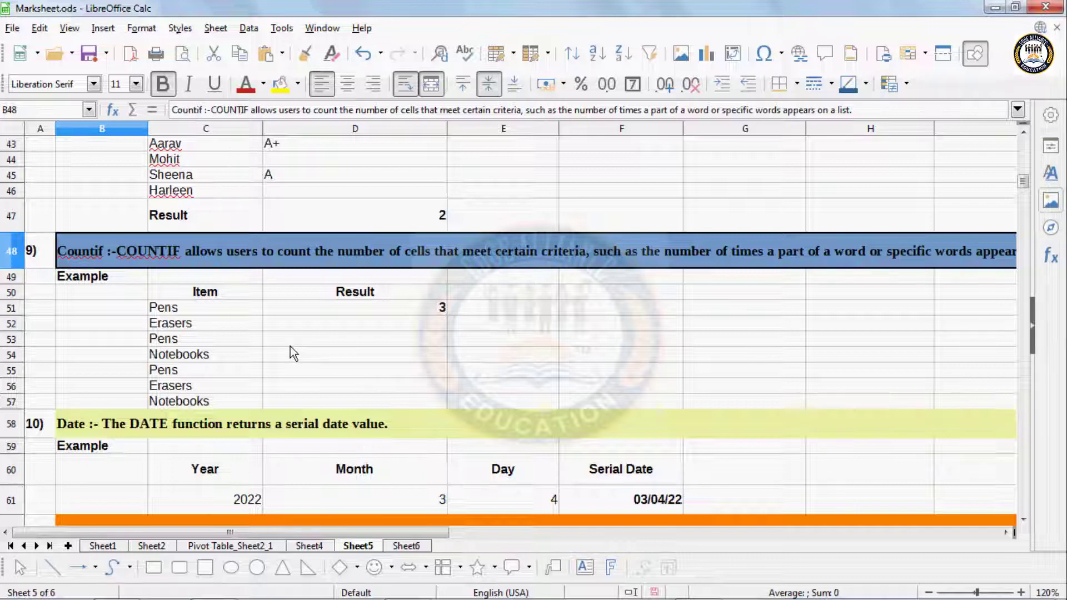
Step: Clear the existing result in cell D51 of the Countif example
left_click(213, 308)
left_click(371, 315)
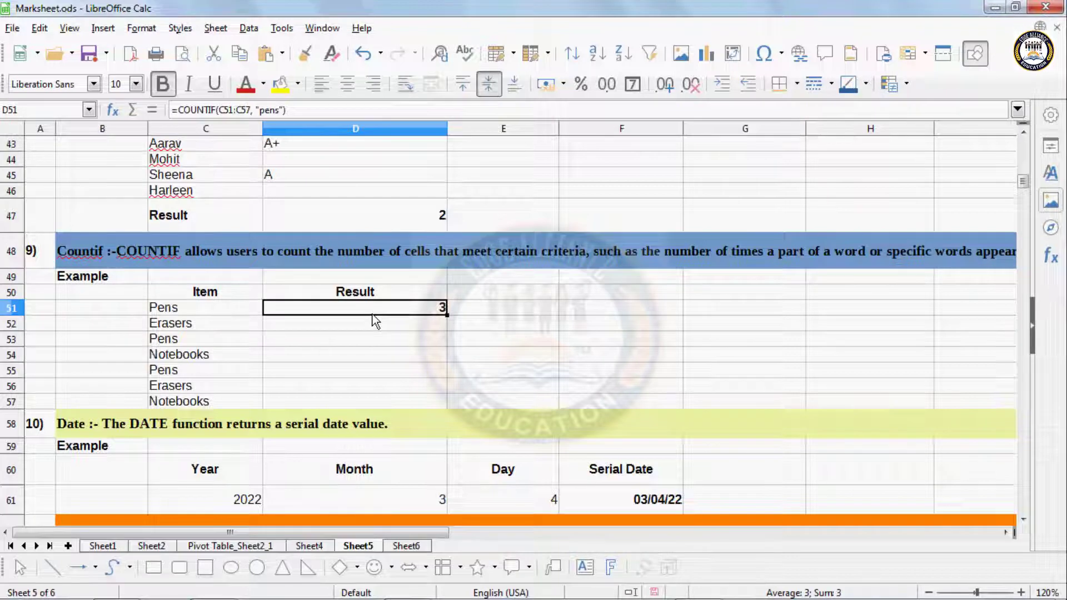
key("Delete")
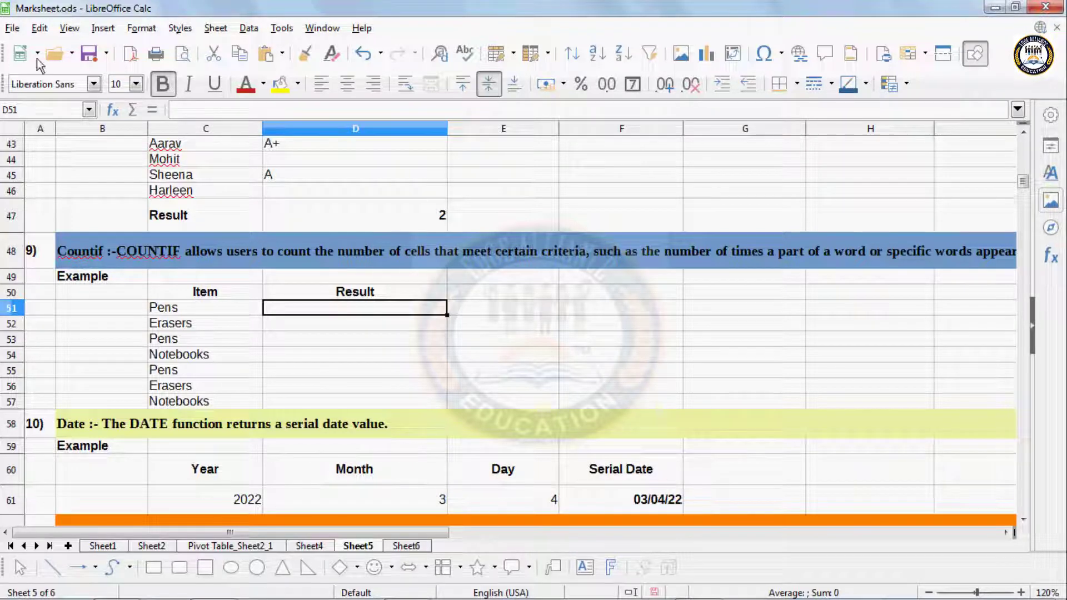
left_click(103, 28)
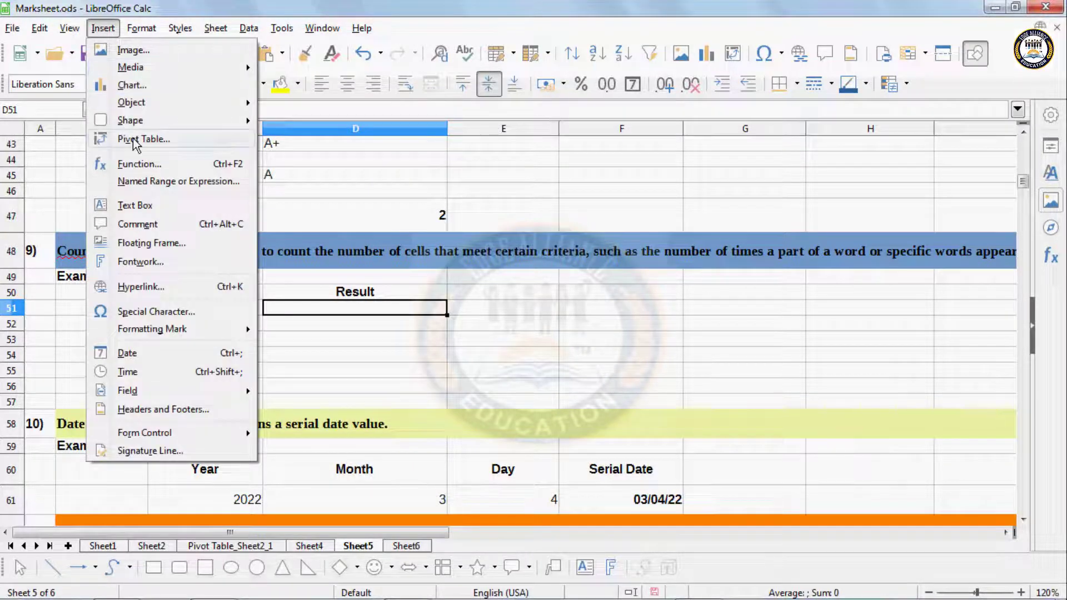
left_click(134, 163)
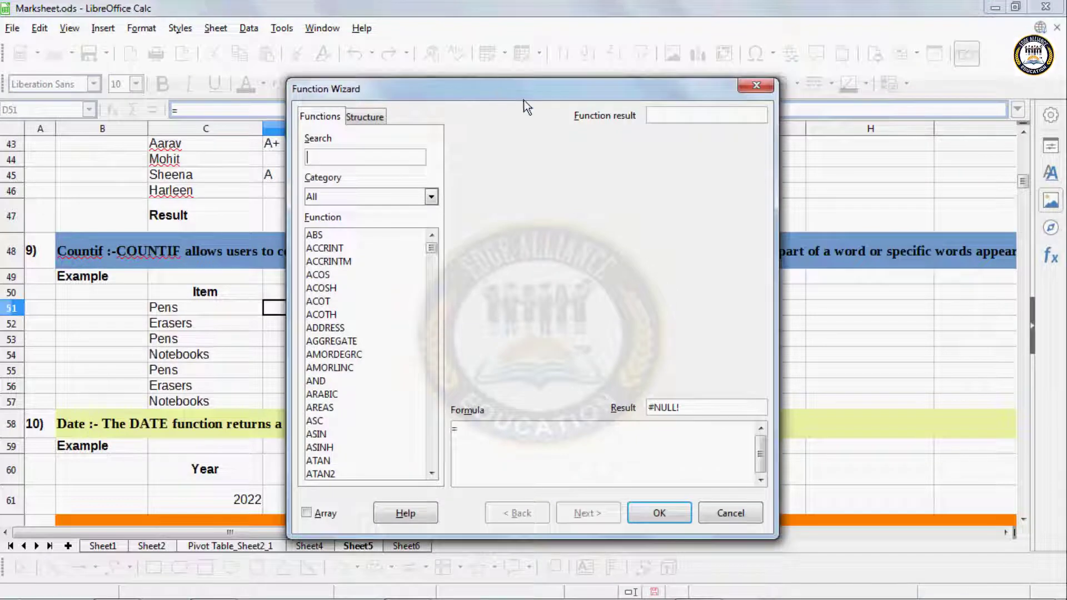
left_click_drag(527, 106, 890, 132)
left_click(750, 194)
type("count")
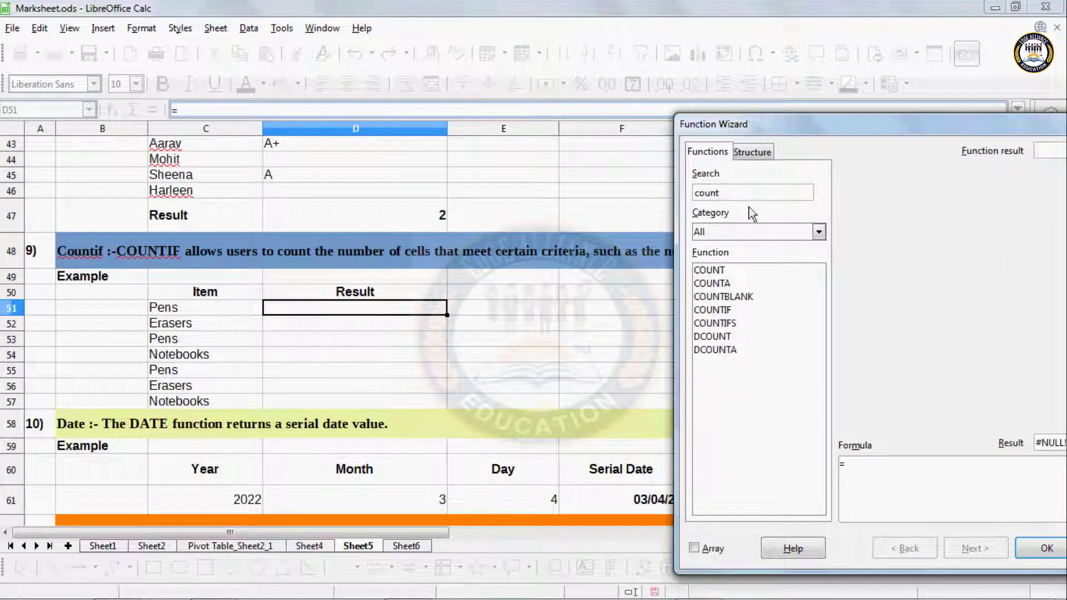
left_click(733, 309)
left_click(962, 550)
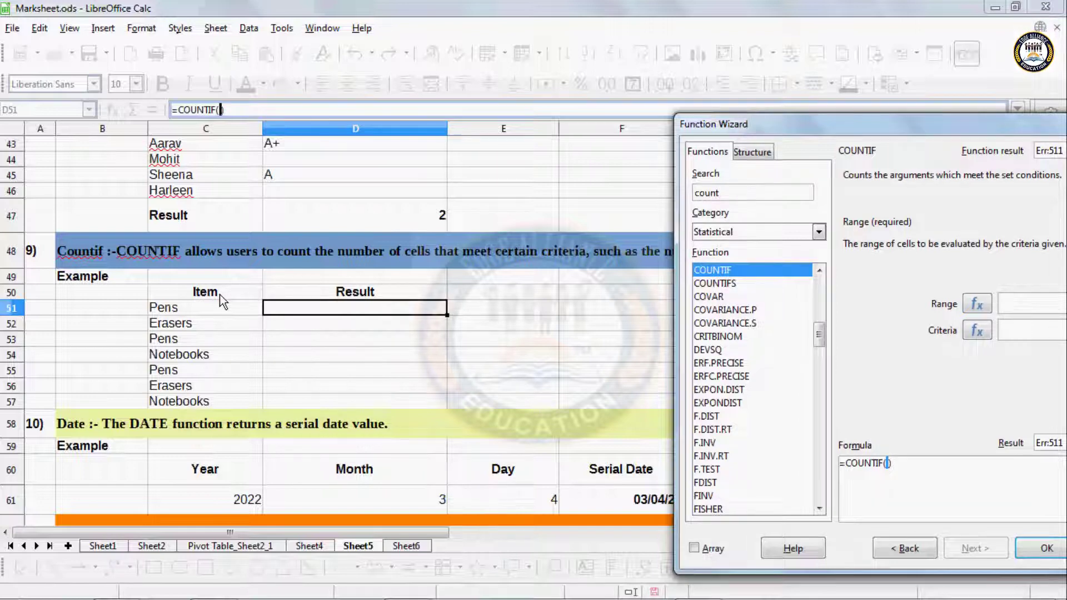
left_click_drag(219, 295, 212, 402)
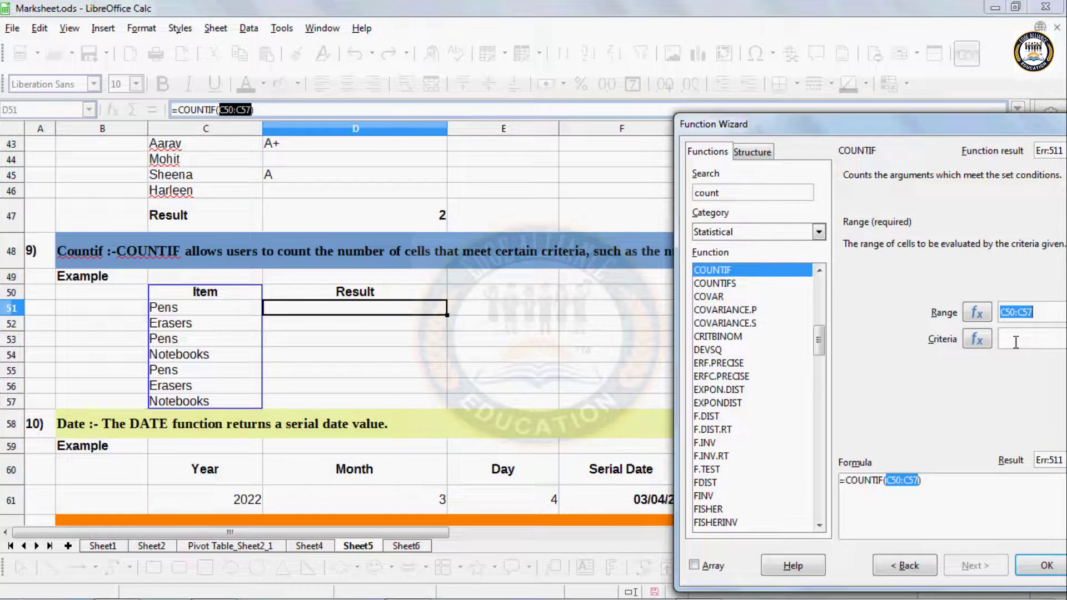
left_click_drag(962, 130, 725, 156)
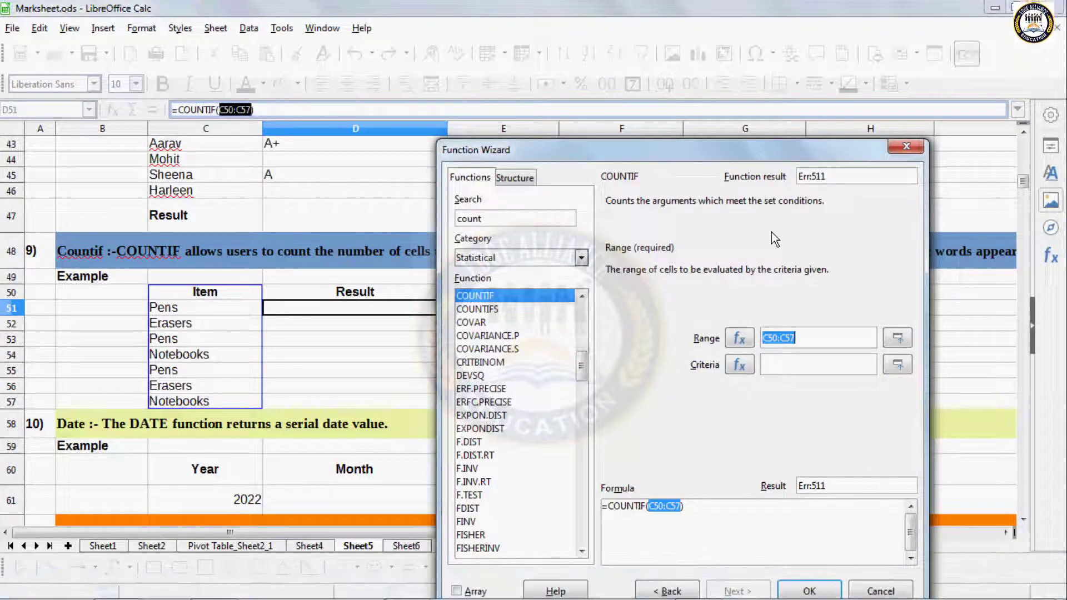
left_click_drag(776, 150, 771, 68)
left_click(876, 508)
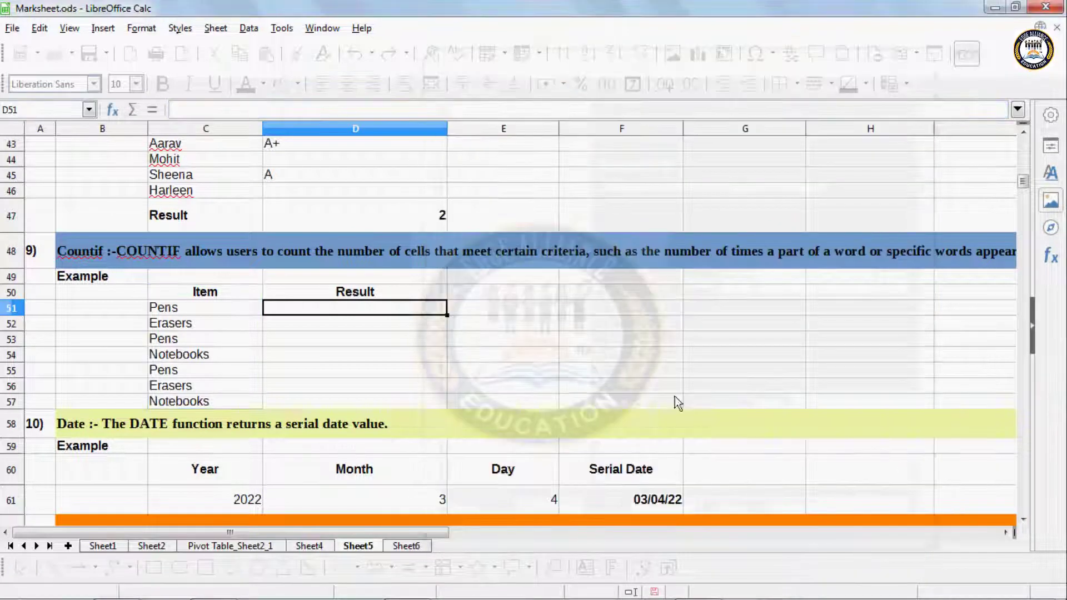
Step: Add a criteria range beside the Countif example with "Item" in cell E50 and "Pens" in cell E51
left_click(529, 292)
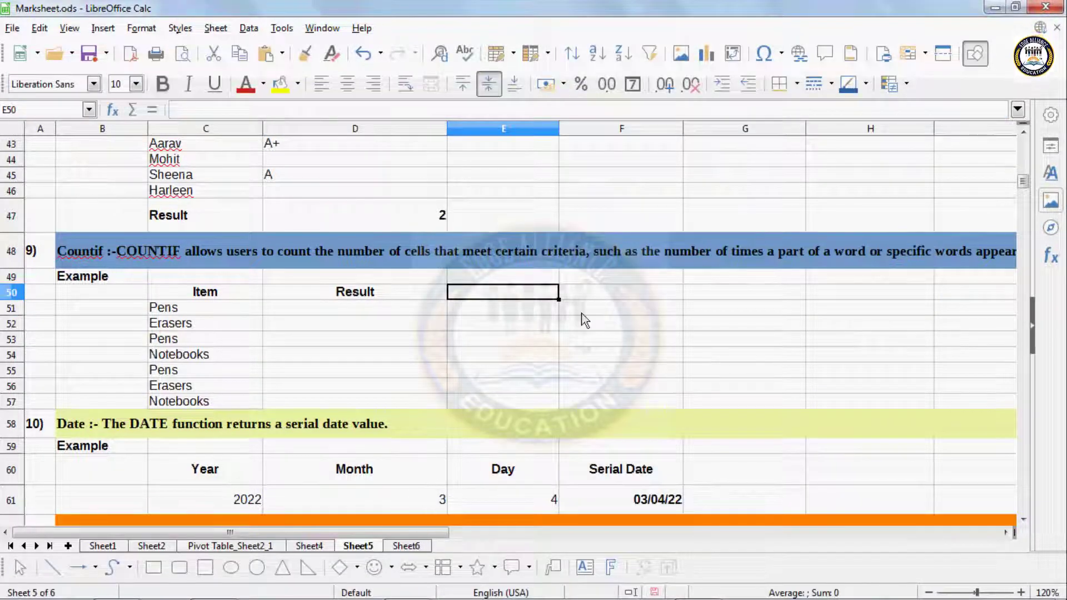
type("Item")
key("Return")
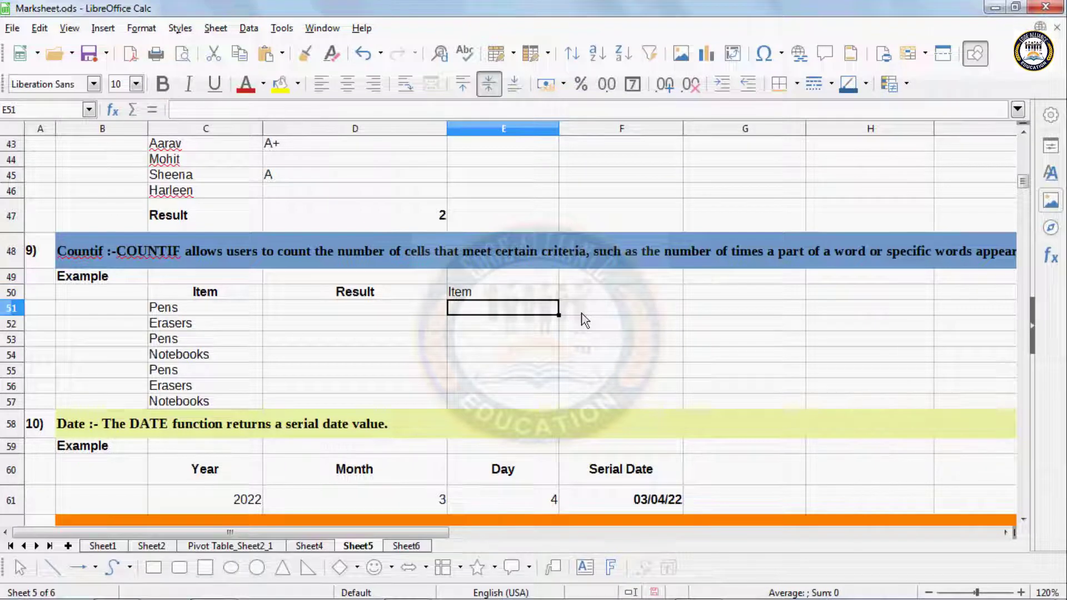
type("Pens")
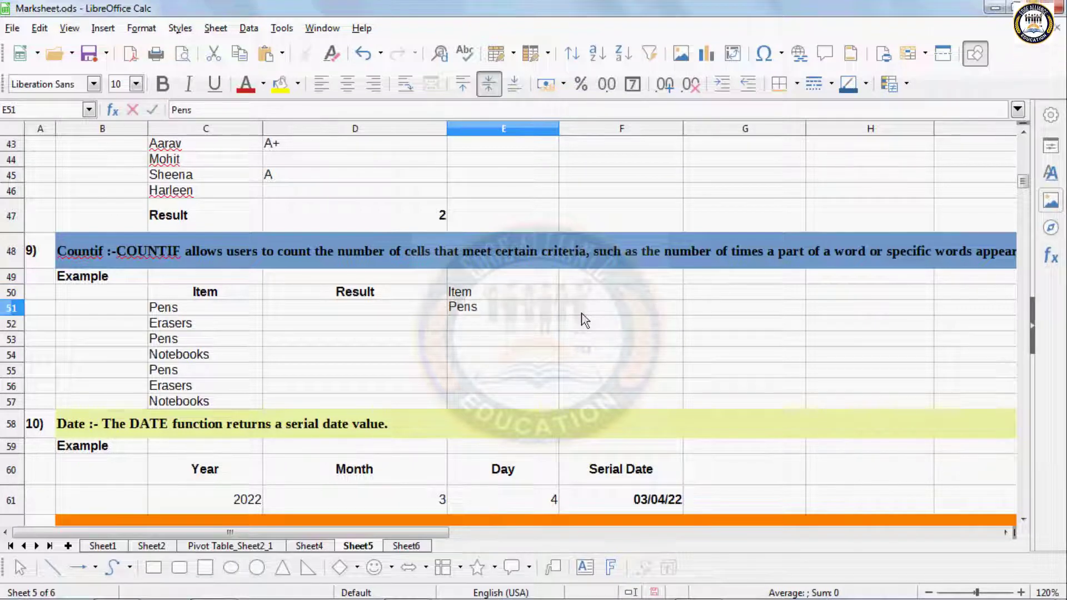
left_click(364, 311)
Step: Enter a COUNTIF formula directly in cell D51 with range C50:C57 and criteria E50:E51
left_click_drag(469, 297, 472, 308)
left_click(422, 307)
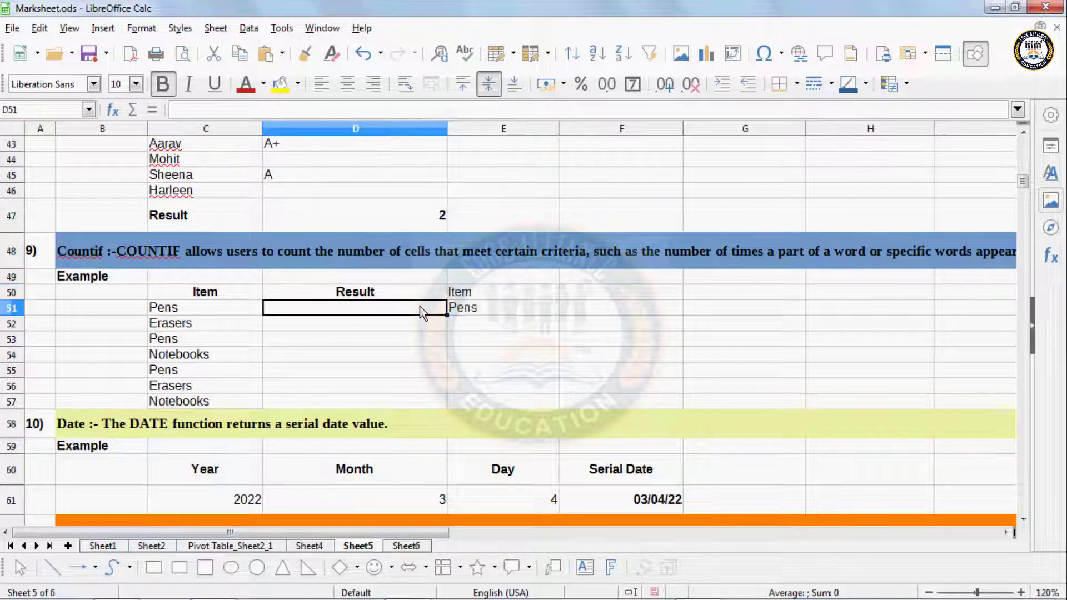
type("=")
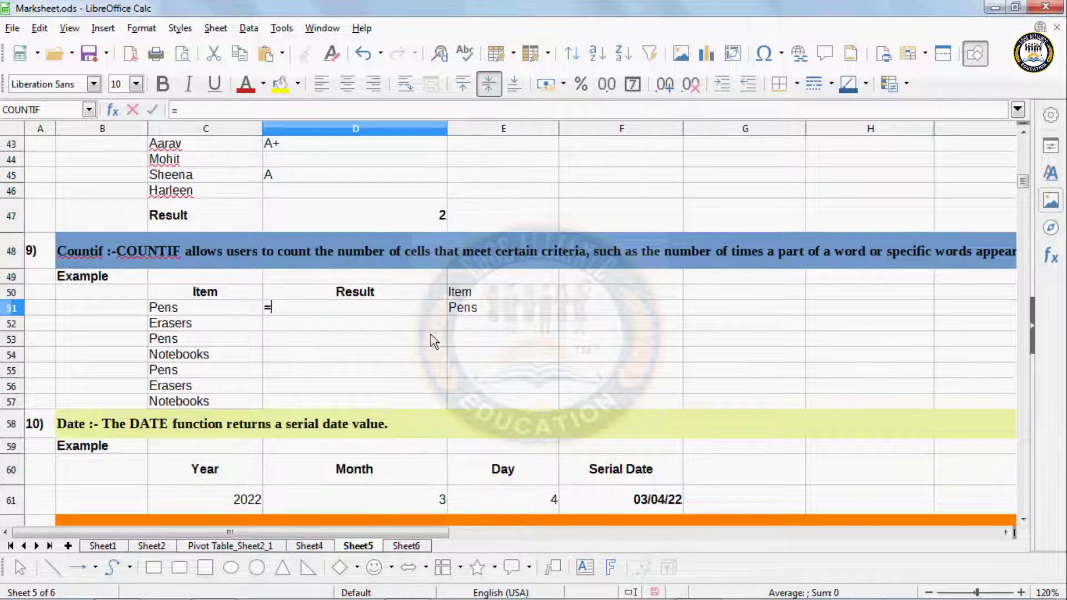
type("counti")
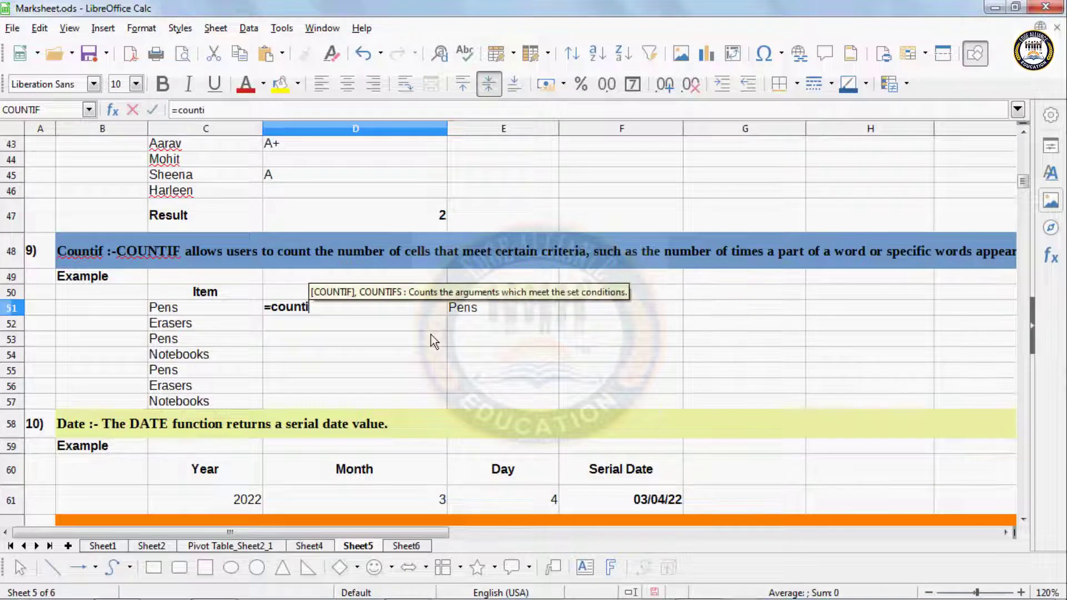
type("f")
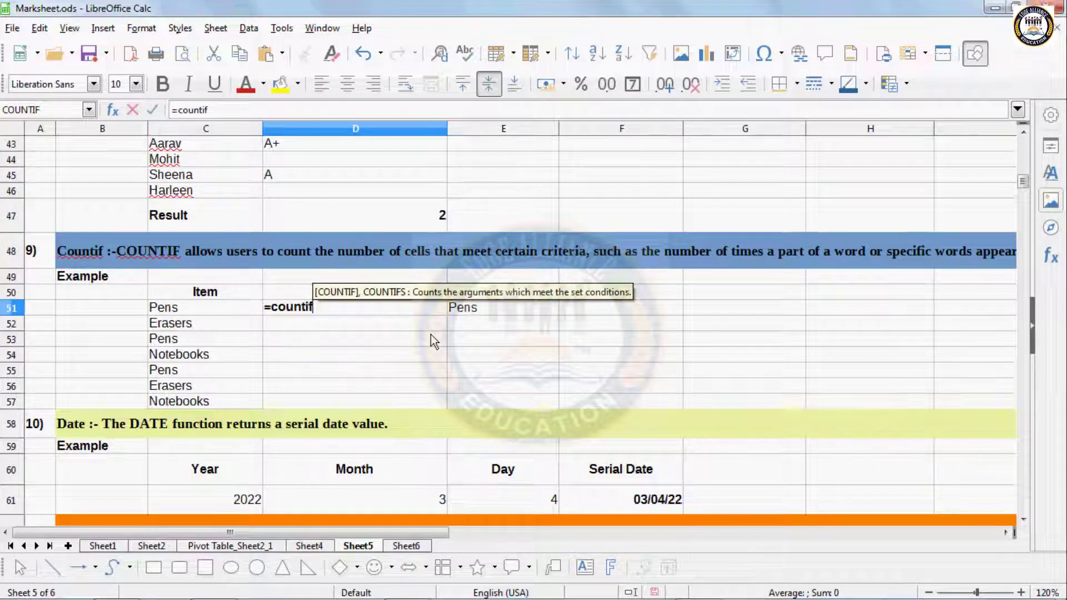
type("(")
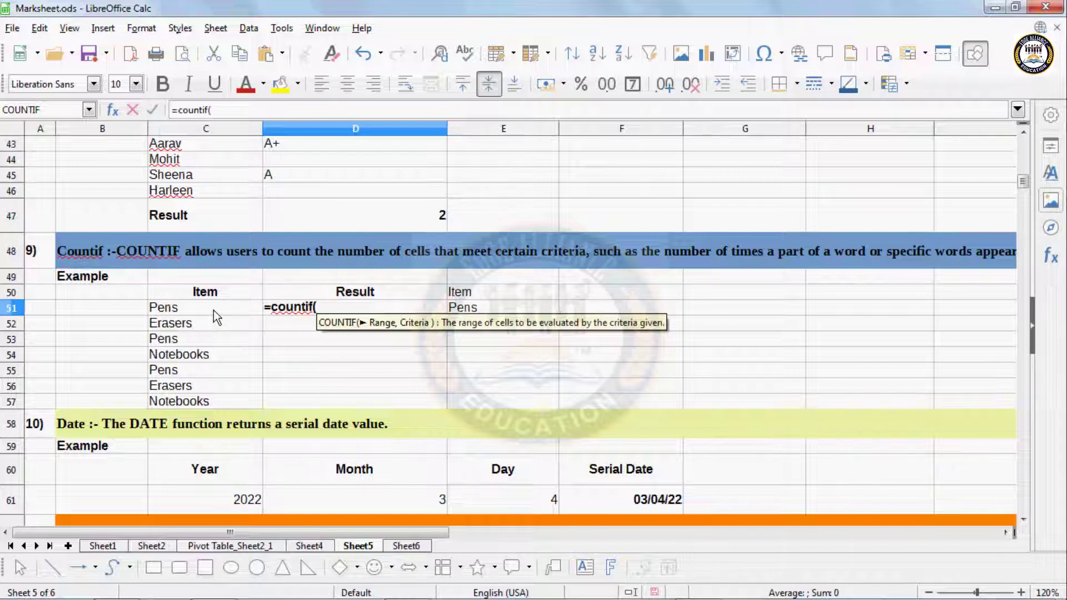
left_click_drag(217, 292, 223, 400)
type(",")
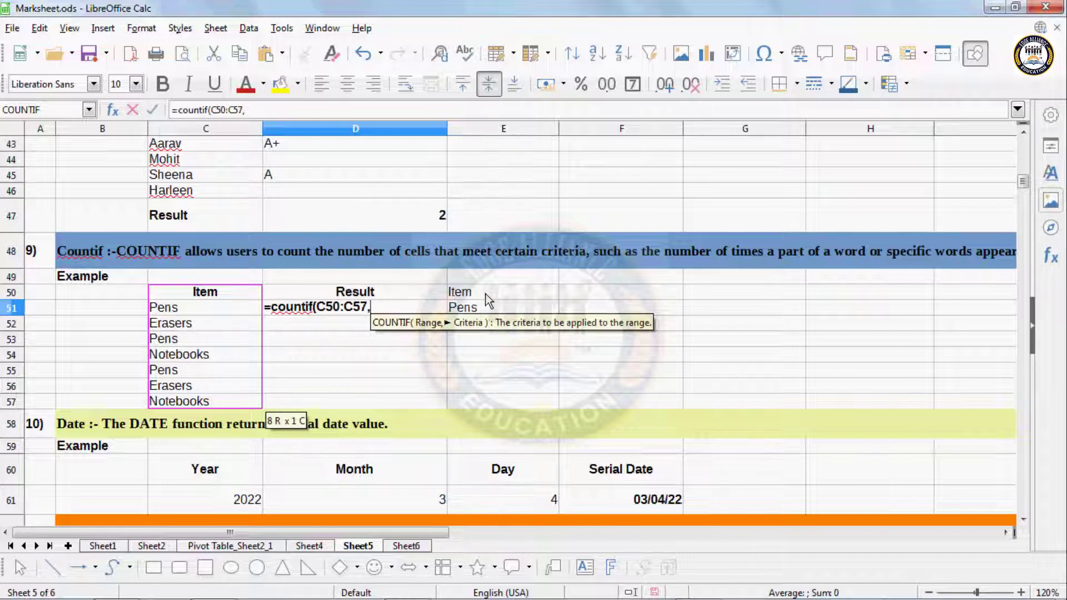
left_click_drag(487, 295, 489, 307)
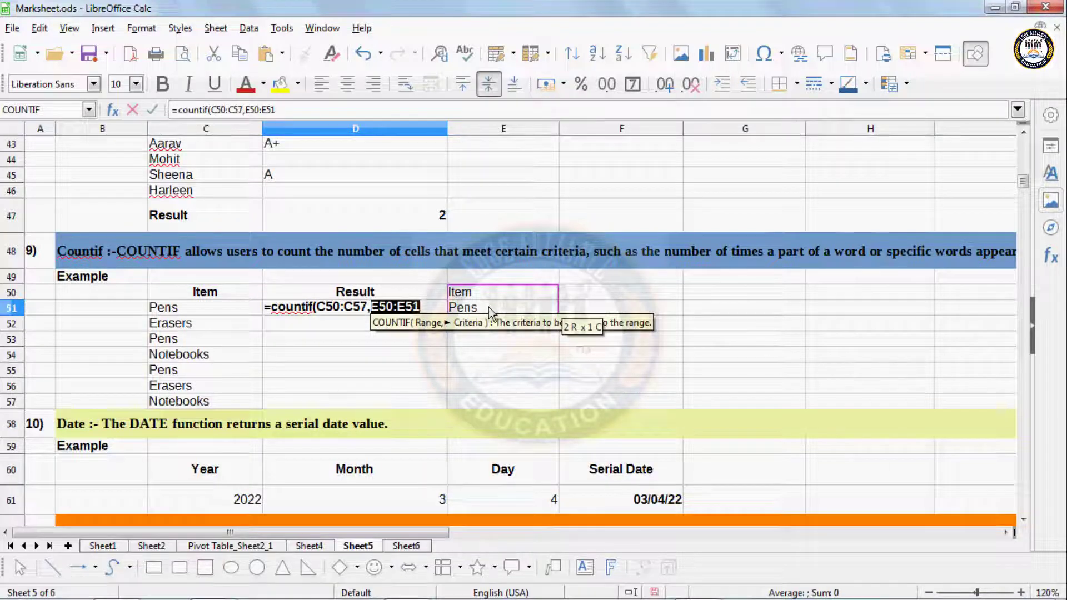
key("Return")
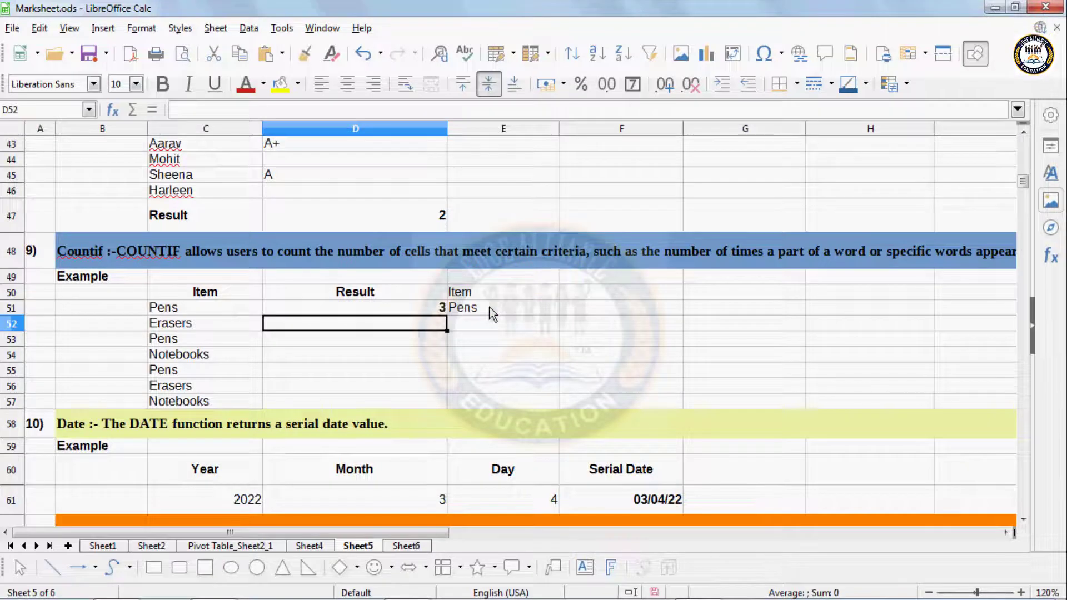
Step: Add a second criteria range beside the Countif example with "Item" in cell F50 and "Notebook" in cell F51
key("Up")
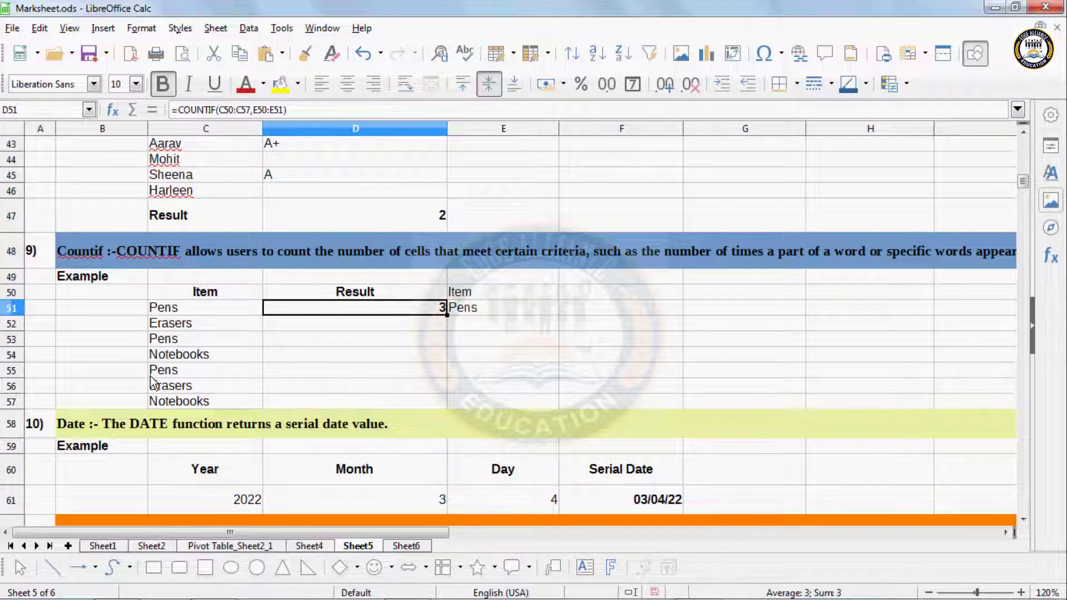
left_click(309, 354)
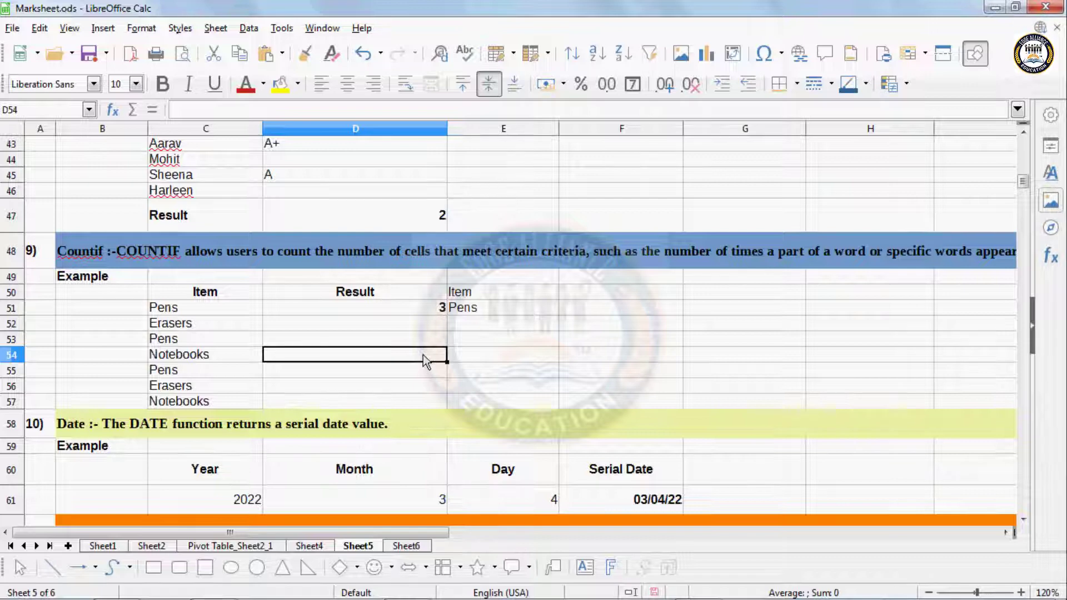
left_click(473, 311)
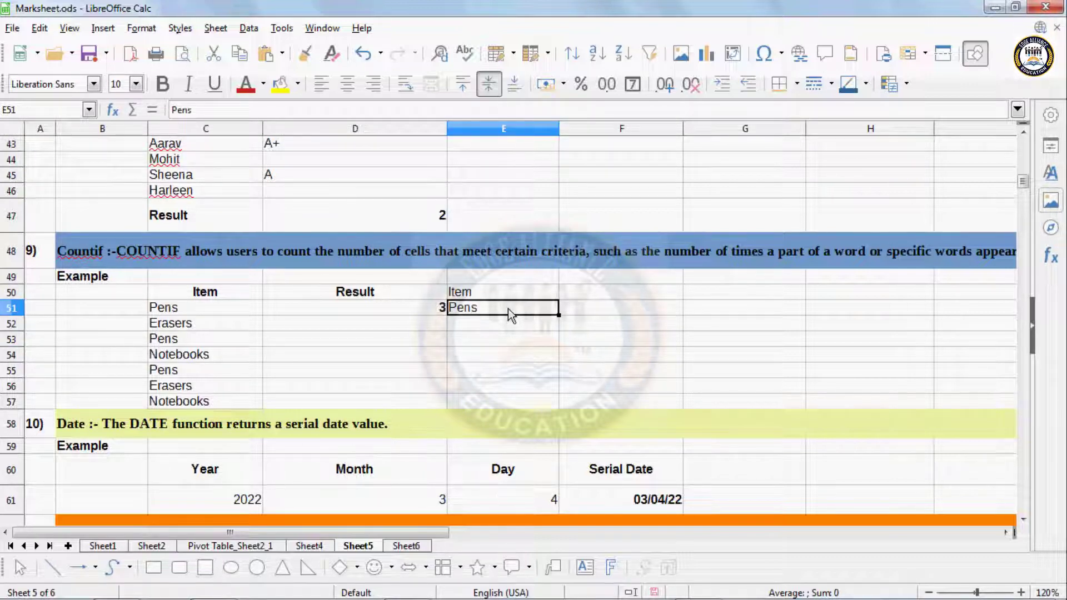
left_click(595, 288)
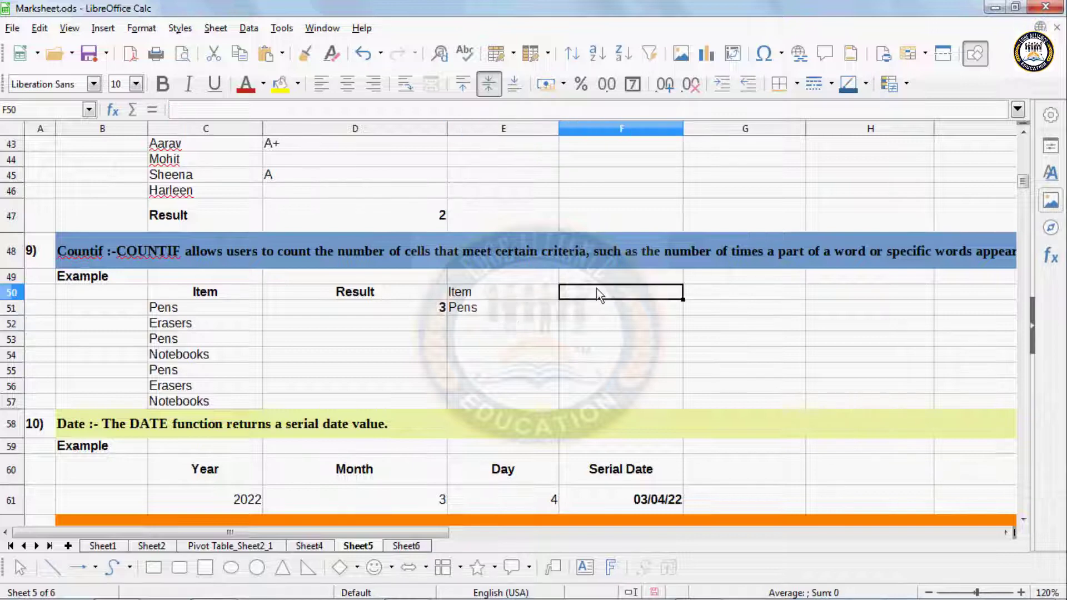
type("Item")
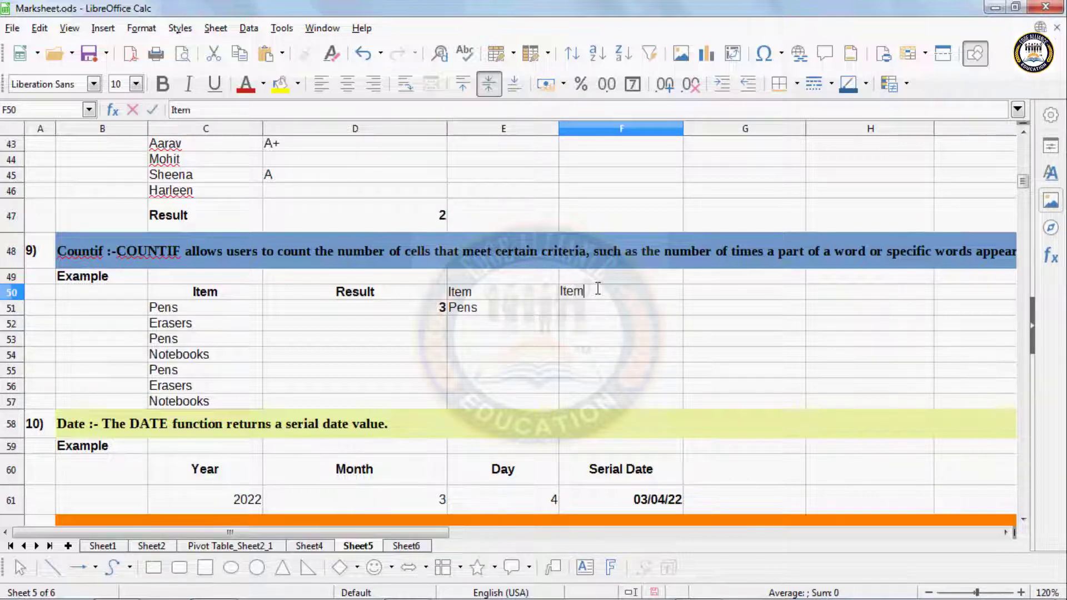
key("Return")
type("Notebook")
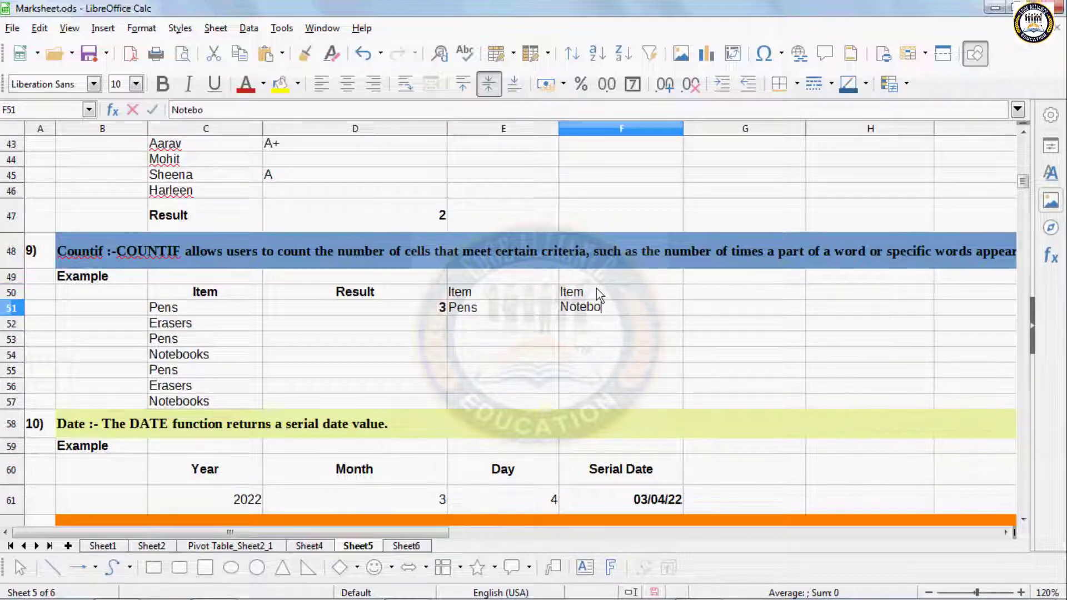
left_click(609, 371)
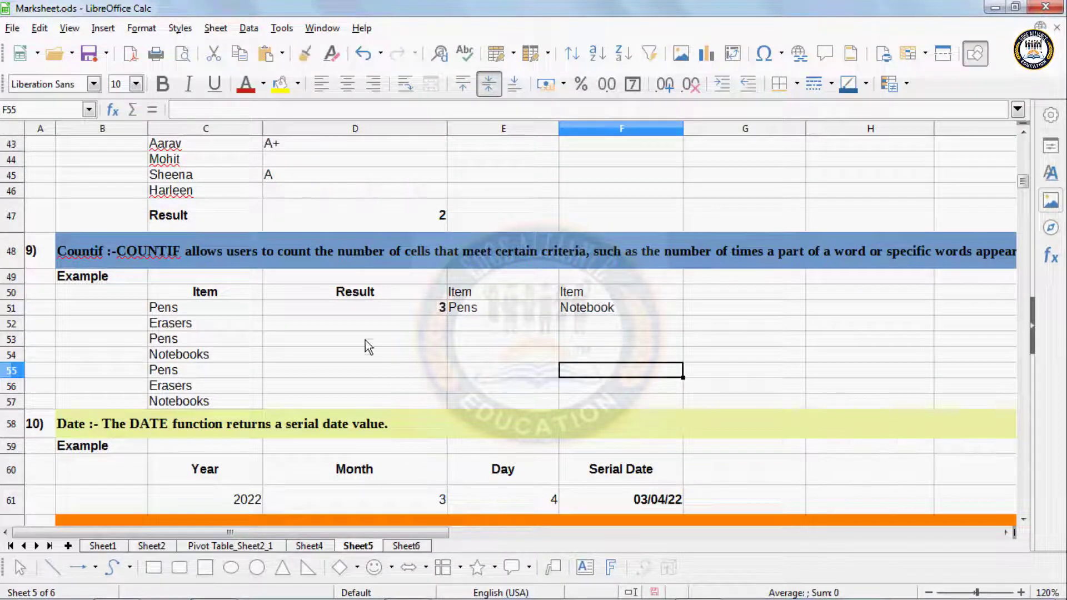
Step: Start a COUNTIF formula for cell D54 with the Function Wizard, searching for "count" to find the function
left_click(360, 357)
left_click(115, 30)
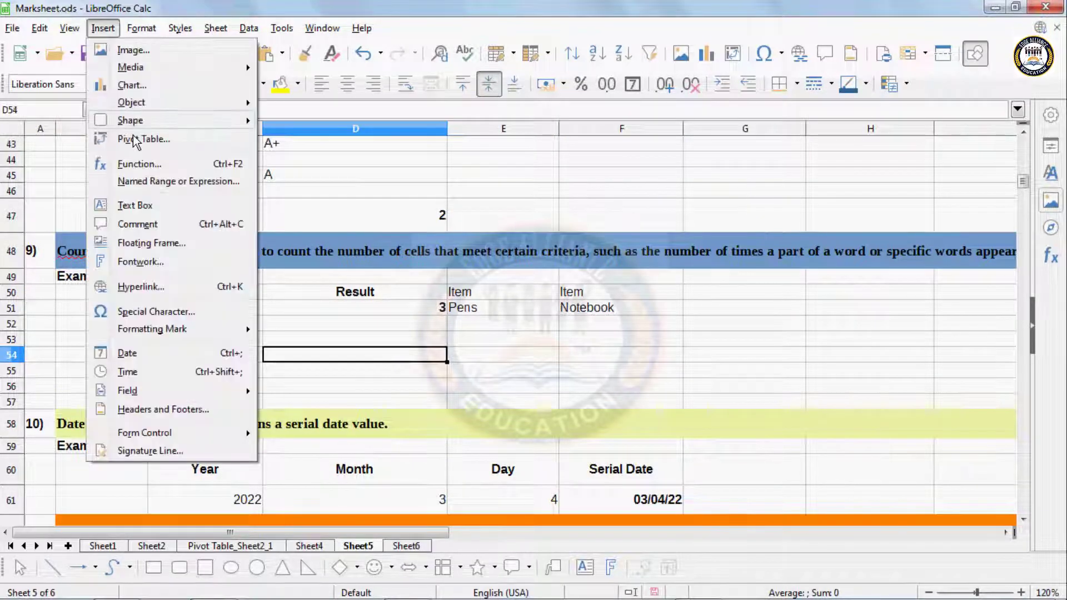
left_click(139, 168)
type("c")
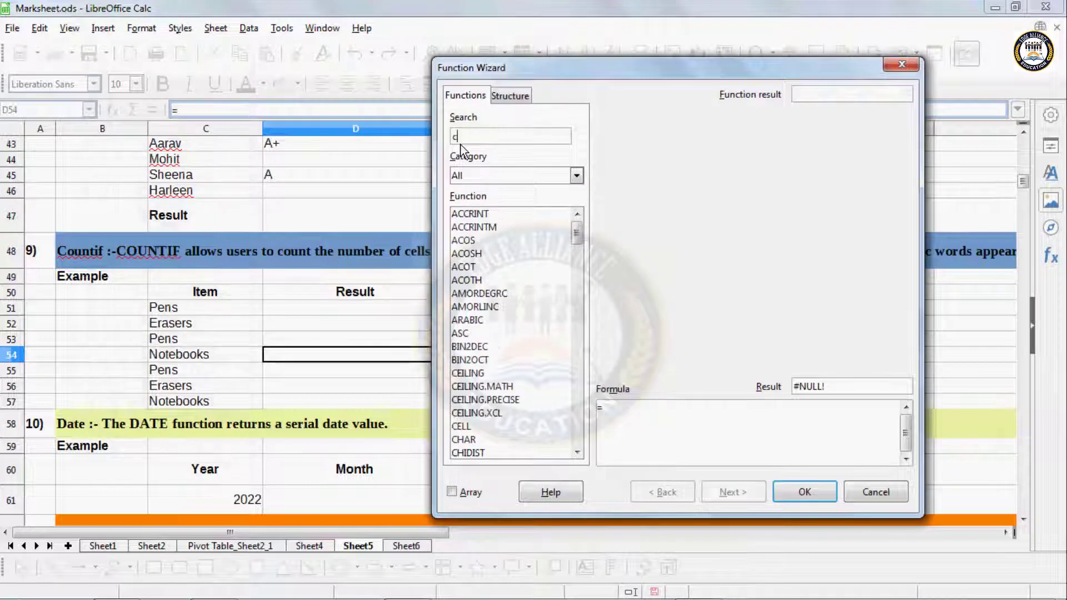
type("ount")
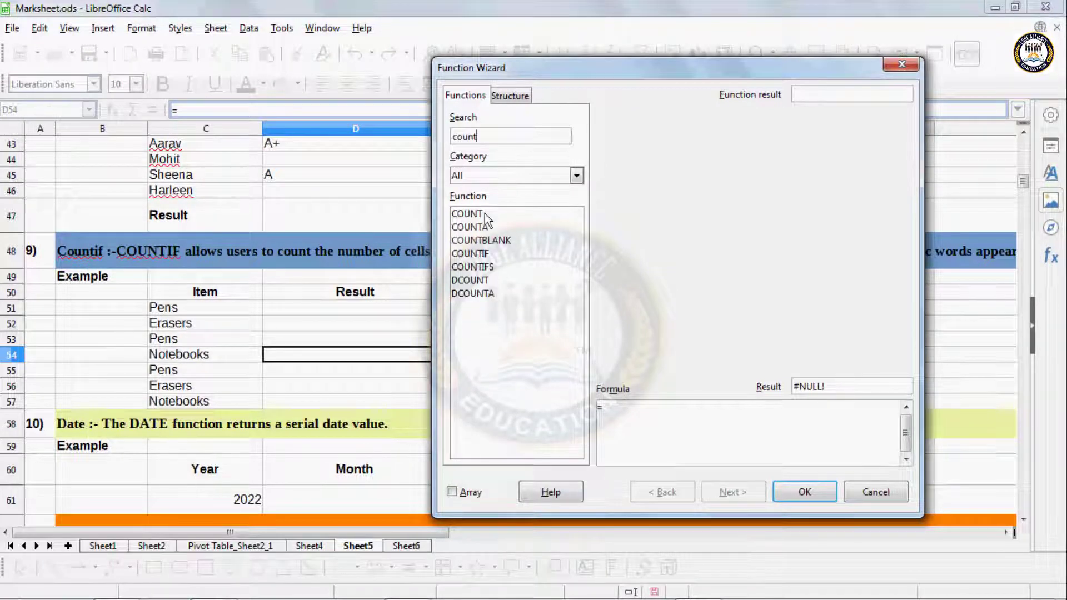
left_click(489, 242)
left_click(486, 254)
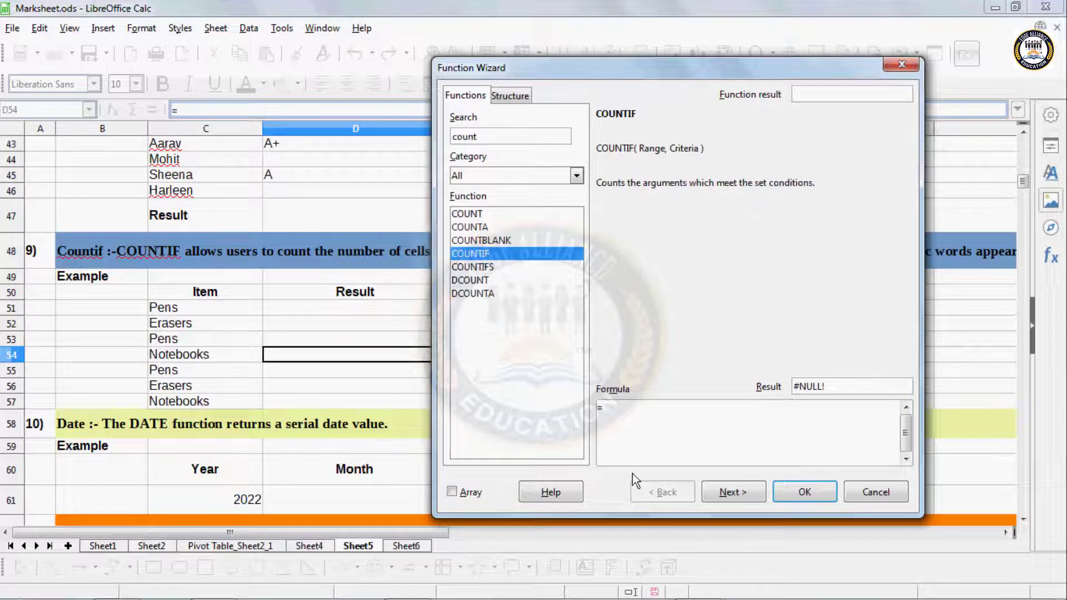
left_click(730, 495)
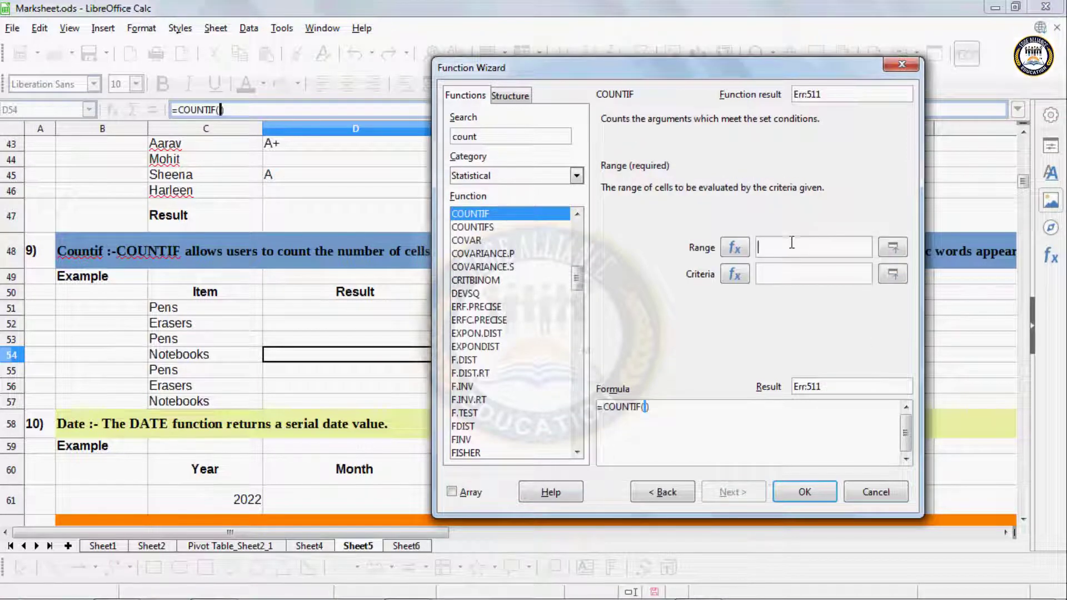
Step: Set the COUNTIF range to C50:C57 and the criteria to F50:F51, and insert the formula into cell D54
left_click_drag(737, 76, 880, 93)
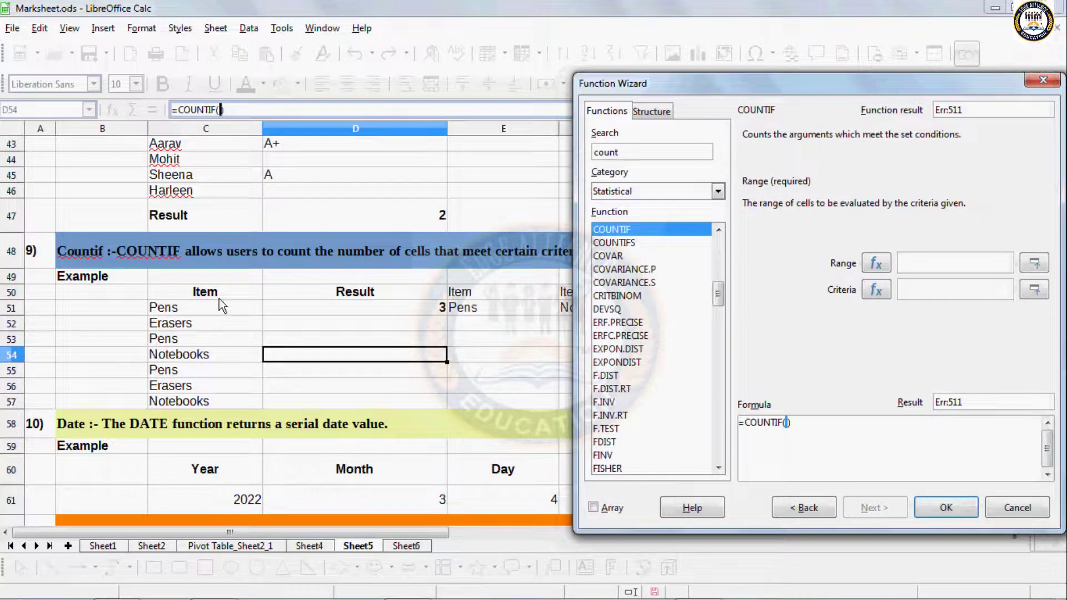
left_click_drag(219, 296, 217, 405)
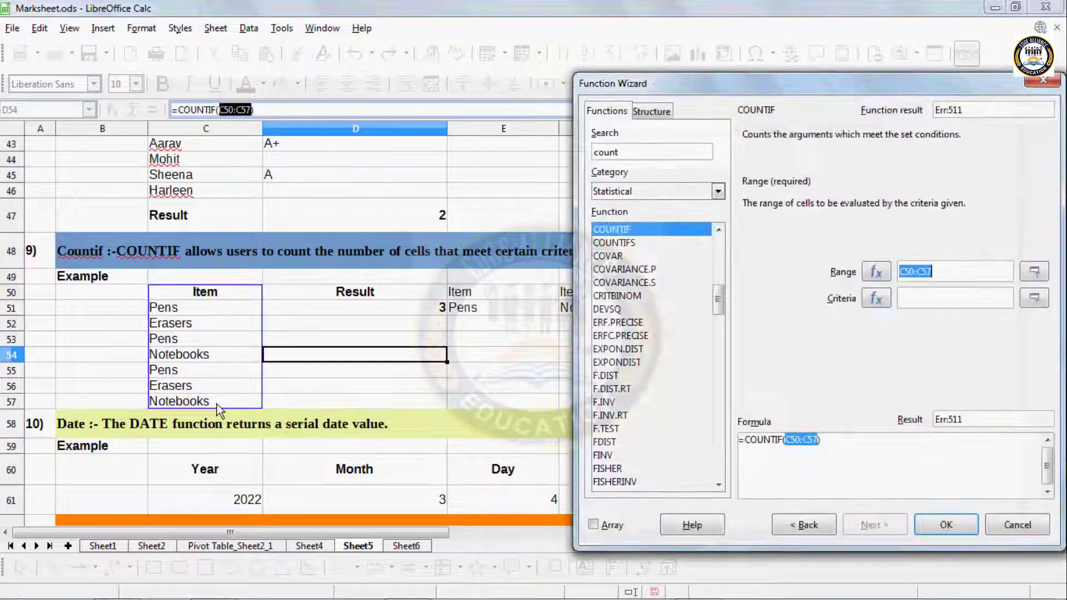
left_click(936, 298)
left_click_drag(663, 84, 767, 121)
left_click_drag(615, 292, 616, 313)
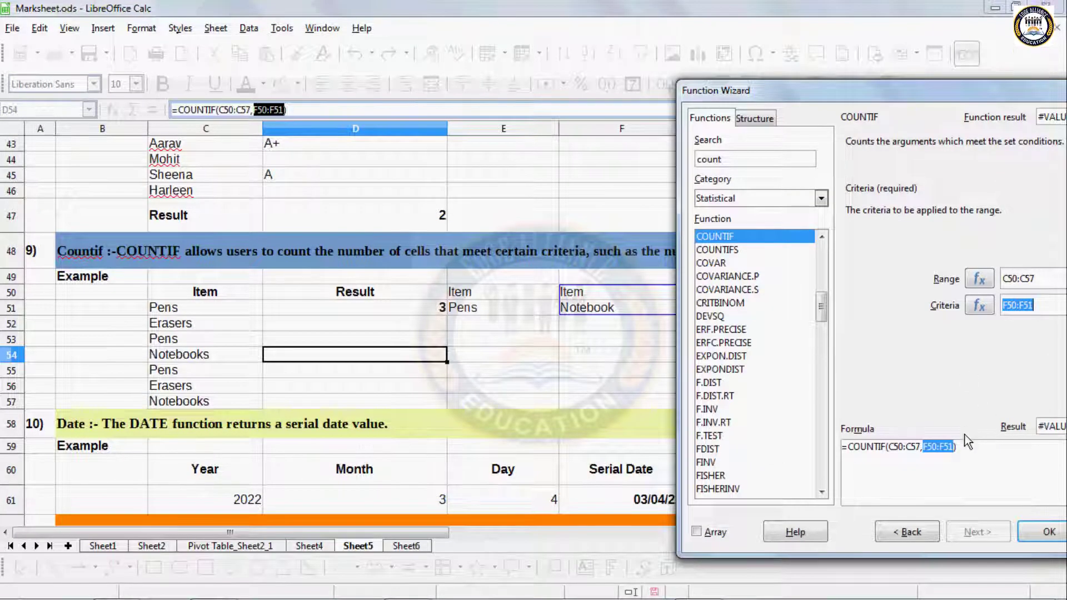
left_click(1048, 534)
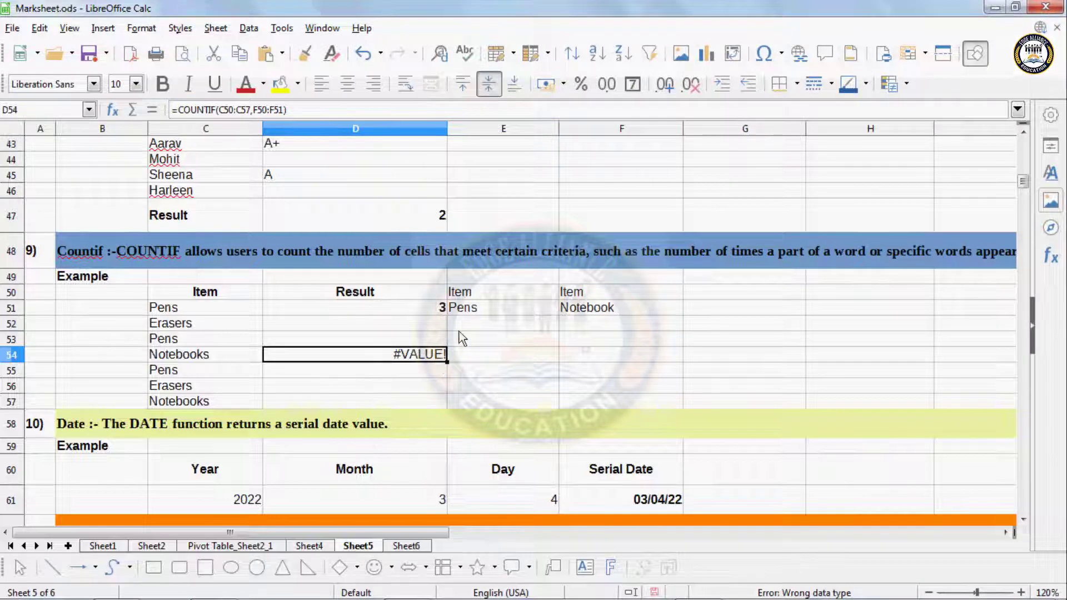
Step: Try to replace the criteria F50:F51 in cell D54's COUNTIF formula with the single cell F51
left_click(283, 109)
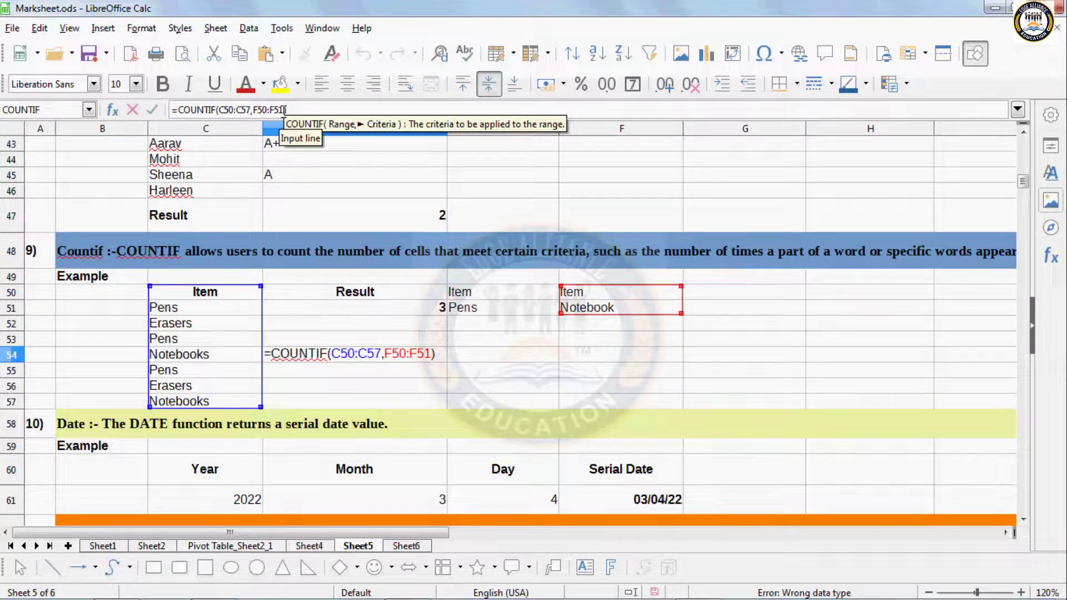
key("BackSpace")
key("BackSpace")
key("BackSpace")
key("BackSpace")
key("BackSpace")
key("BackSpace")
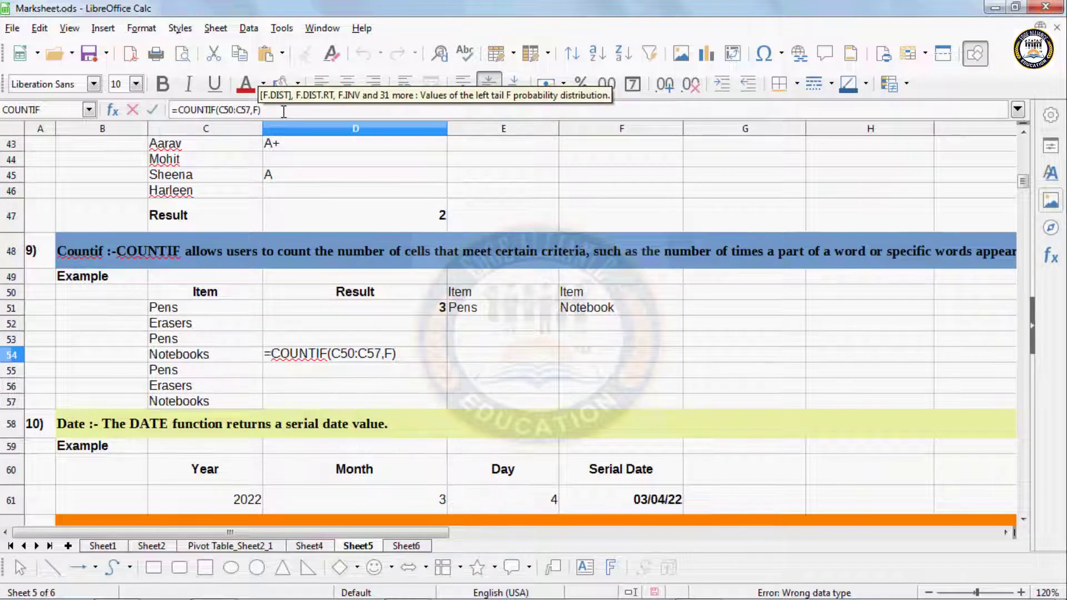
key("BackSpace")
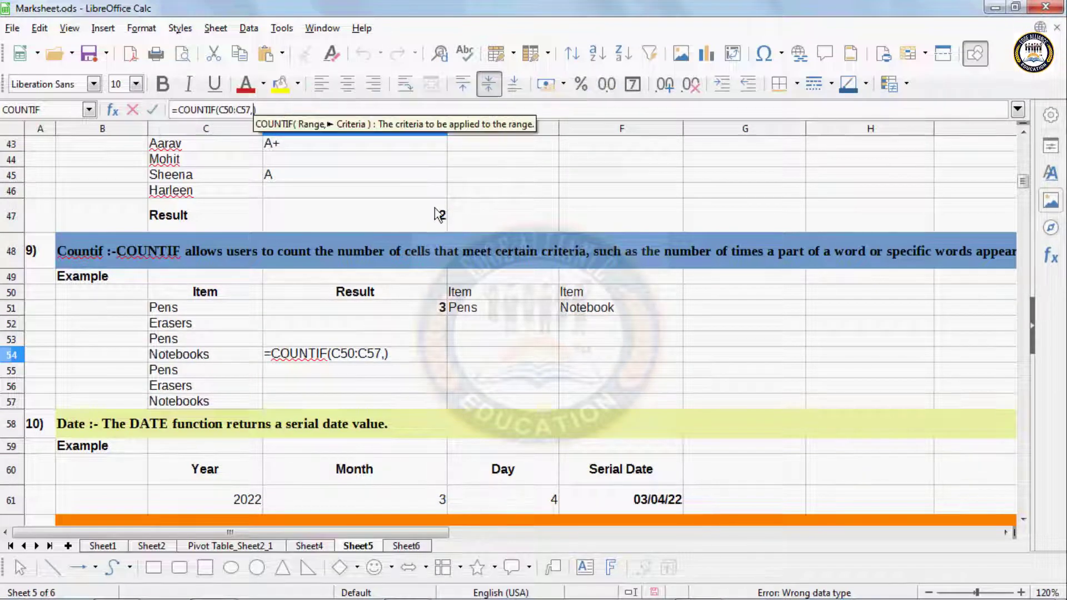
left_click(587, 314)
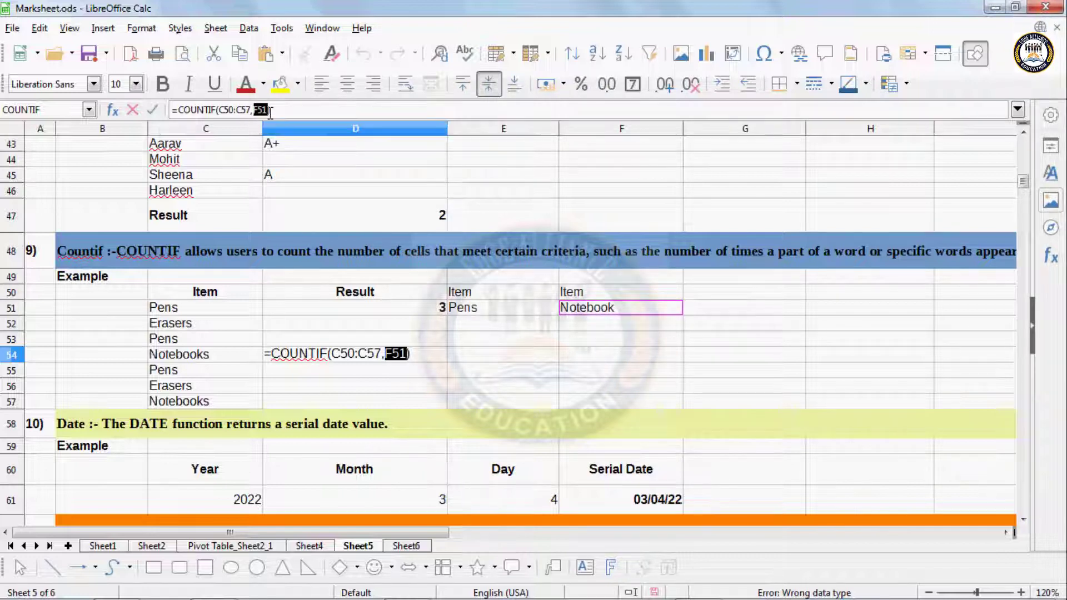
key("BackSpace")
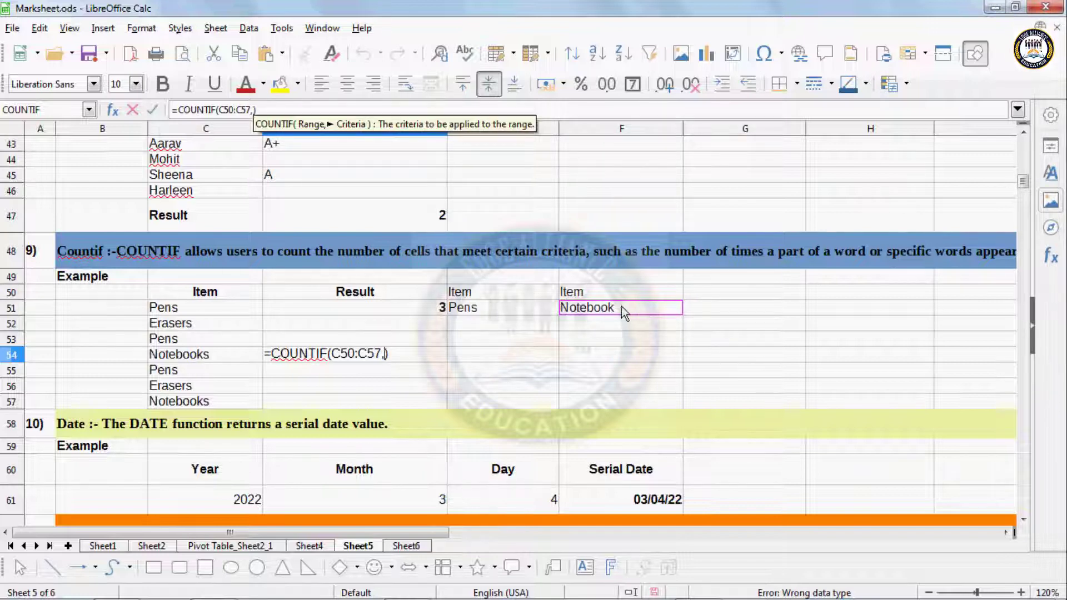
key("Return")
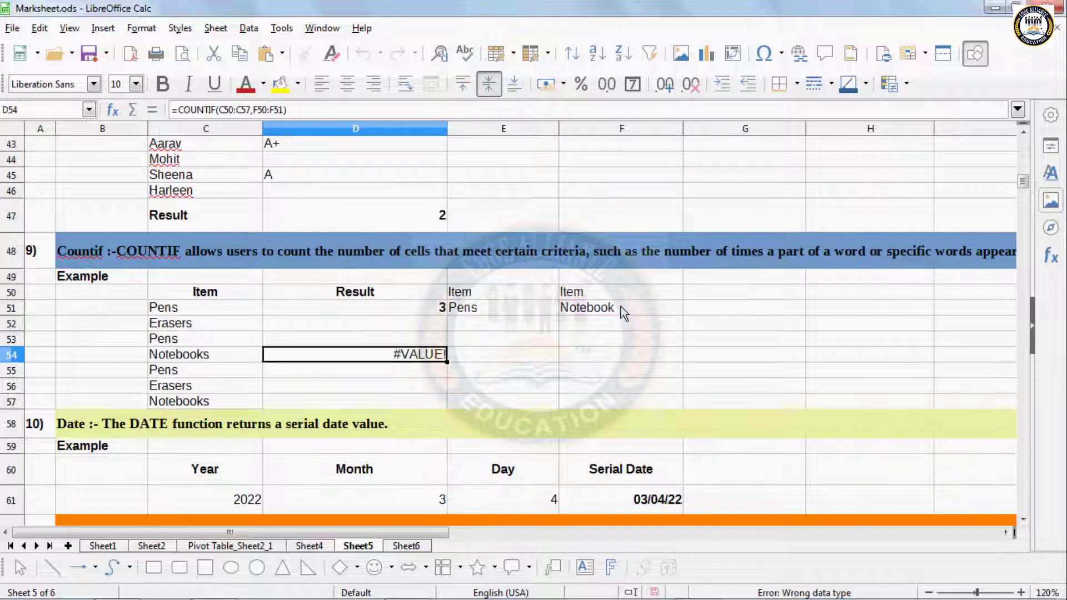
Step: Correct the criteria text in cell F51 to "Notebooks"
left_click(621, 306)
double_click(621, 305)
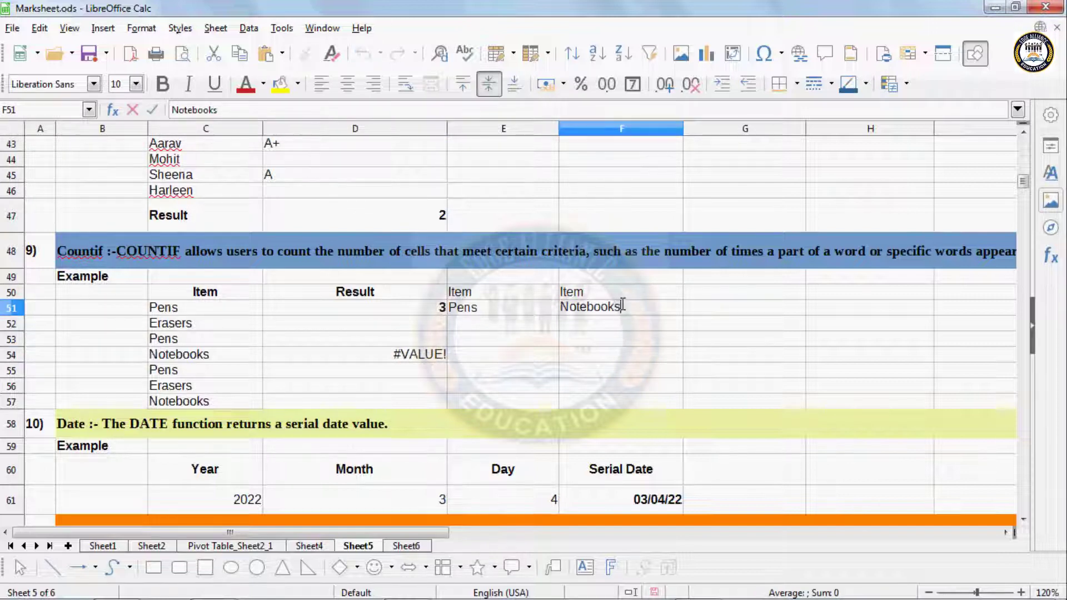
key("Return")
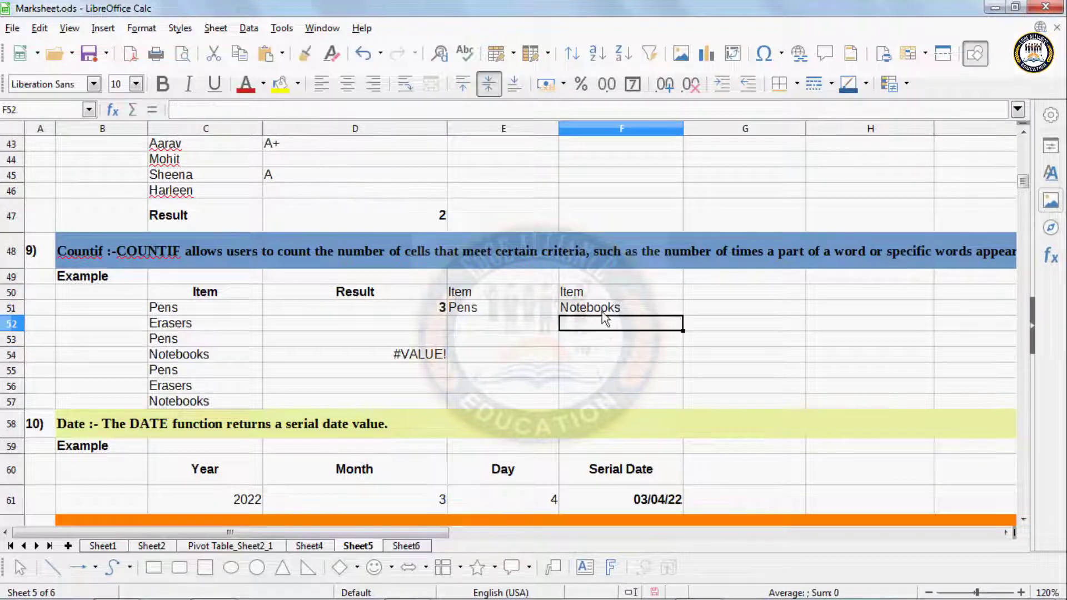
left_click(602, 312)
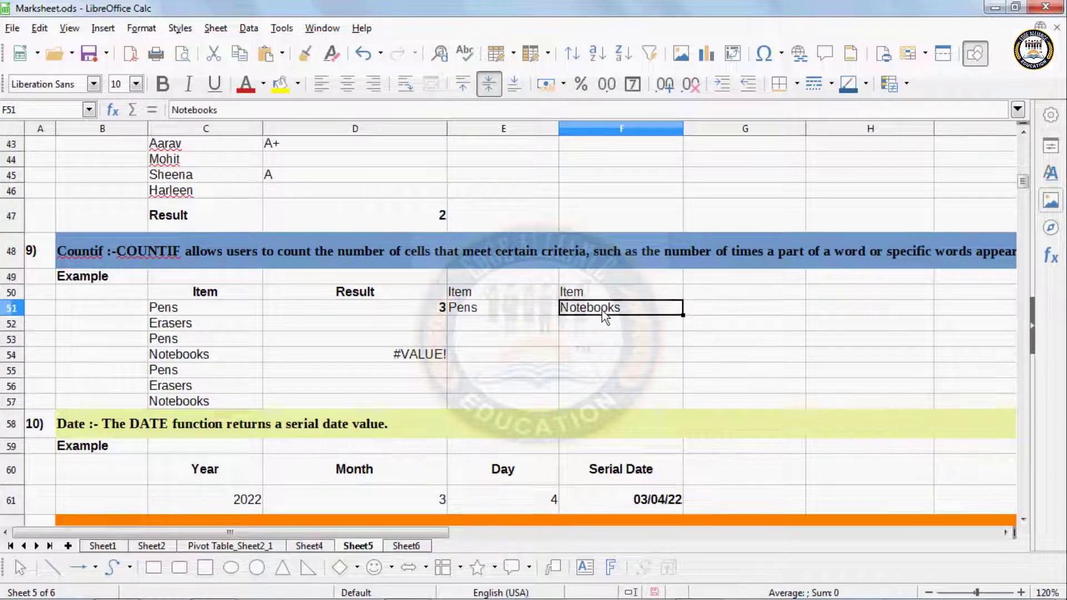
Step: Re-enter the existing COUNTIF formula in cell D54 without changes and delete the cell's contents
left_click(399, 355)
left_click(284, 111)
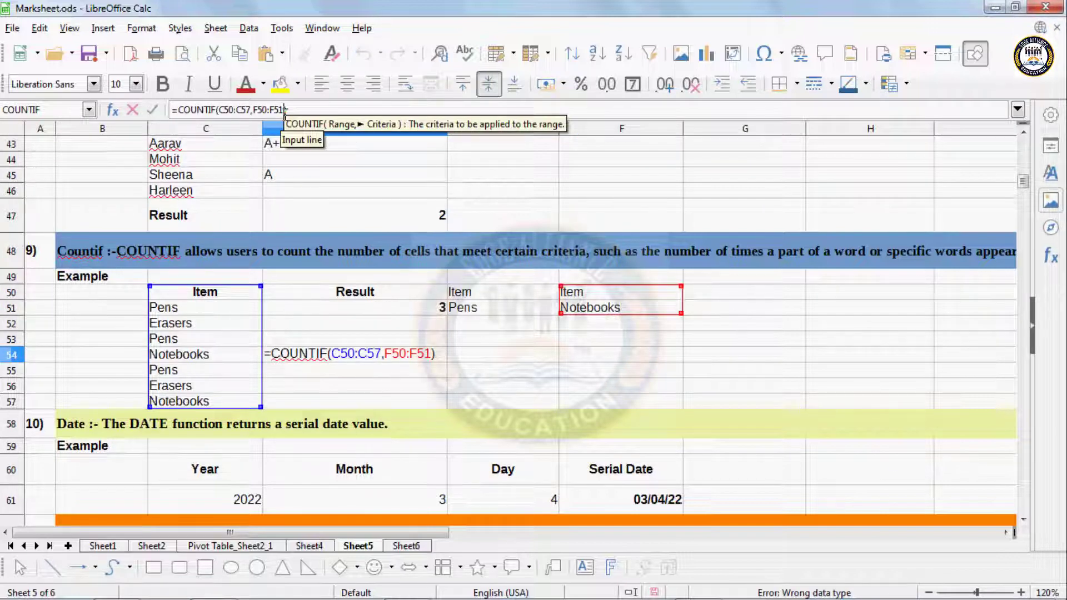
key("Return")
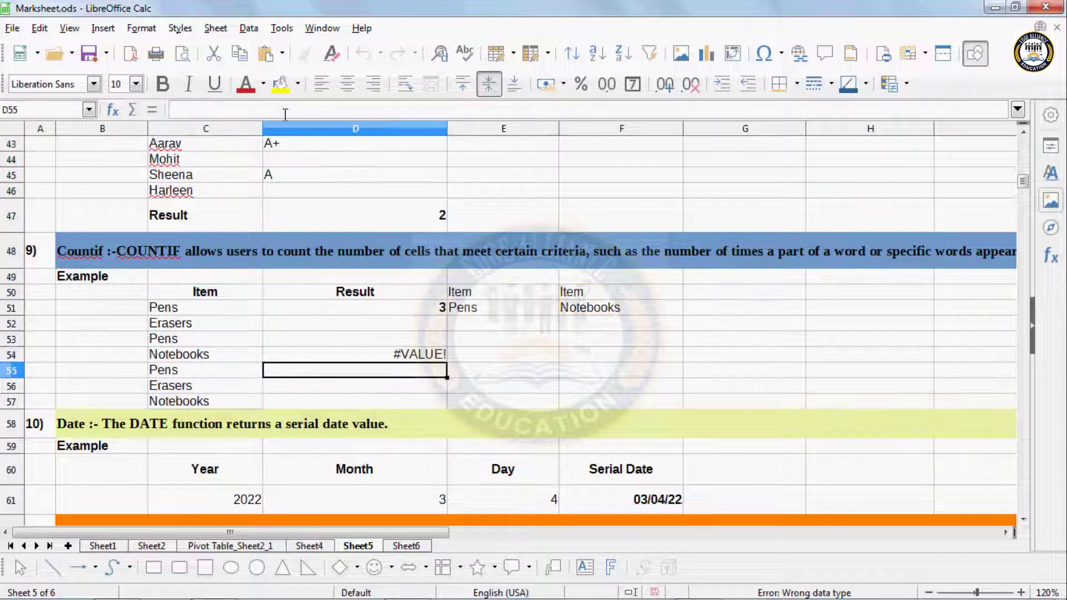
left_click(388, 354)
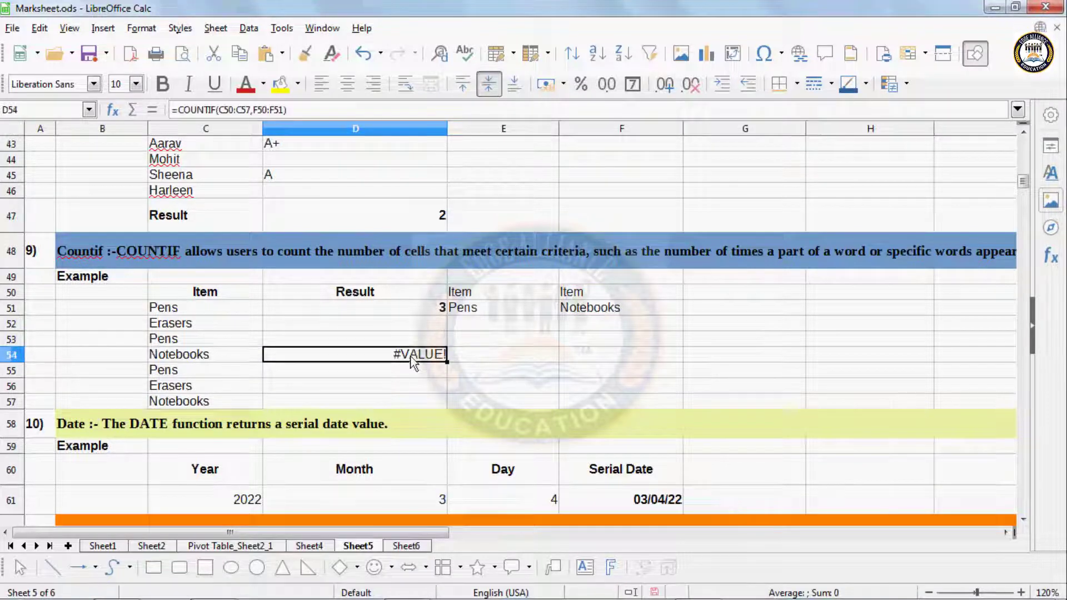
key("BackSpace")
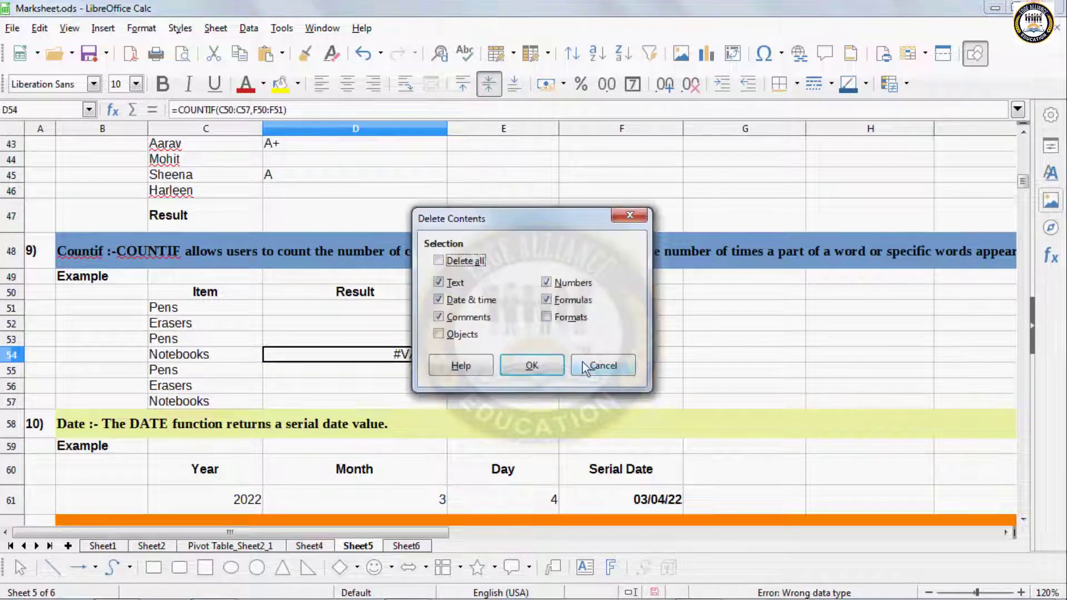
key("Return")
Step: Start a new COUNTIF formula in cell D54, clearing the stray E52 reference picked along the way
left_click(408, 343)
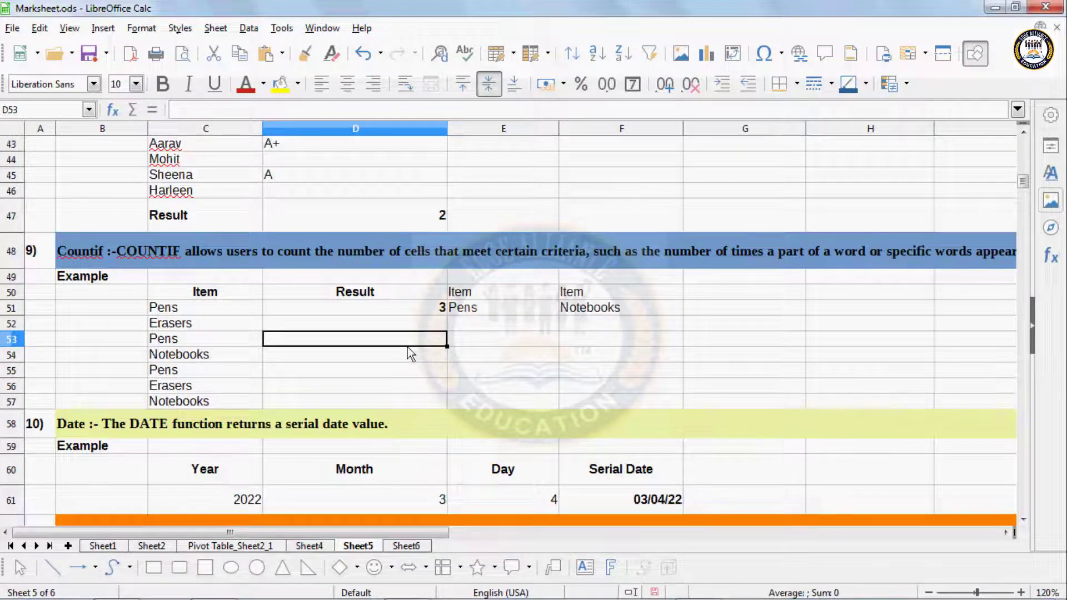
left_click(407, 356)
type("=")
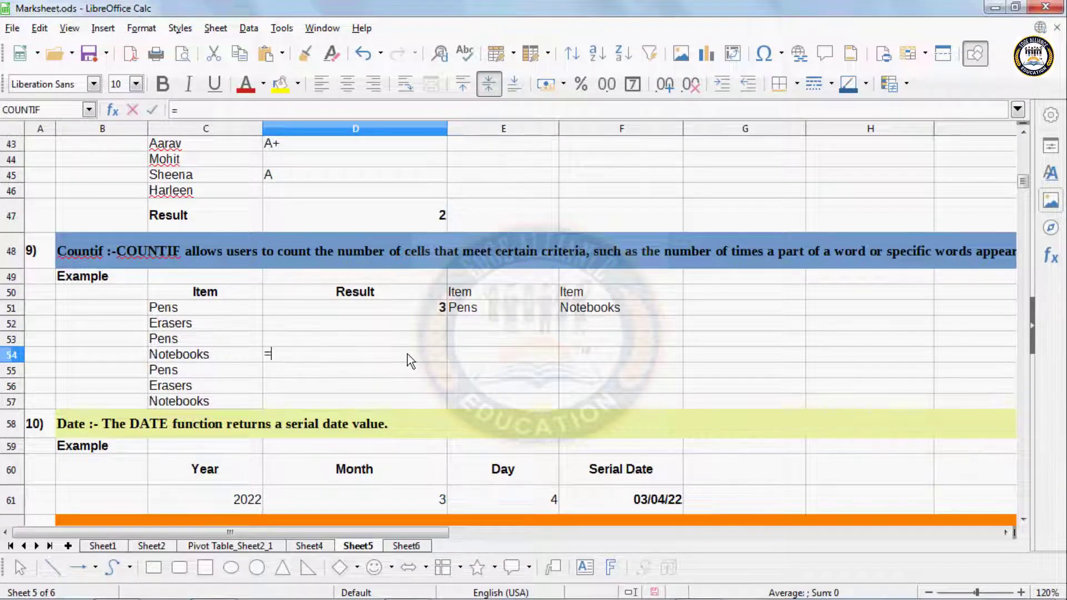
left_click(548, 329)
type("v")
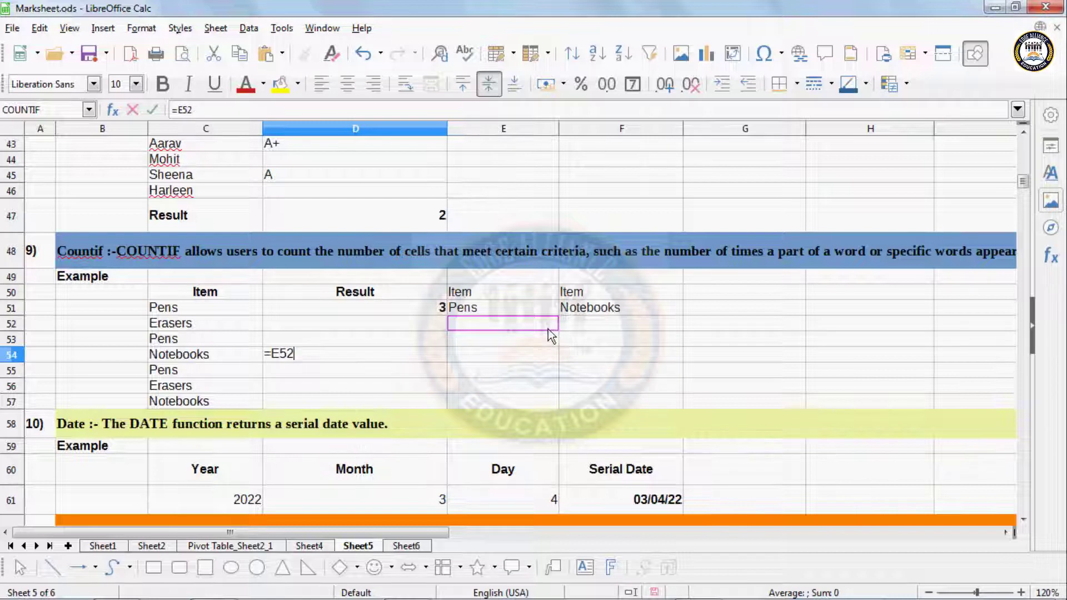
key("BackSpace")
key("BackSpace")
key("BackSpace")
type("cou")
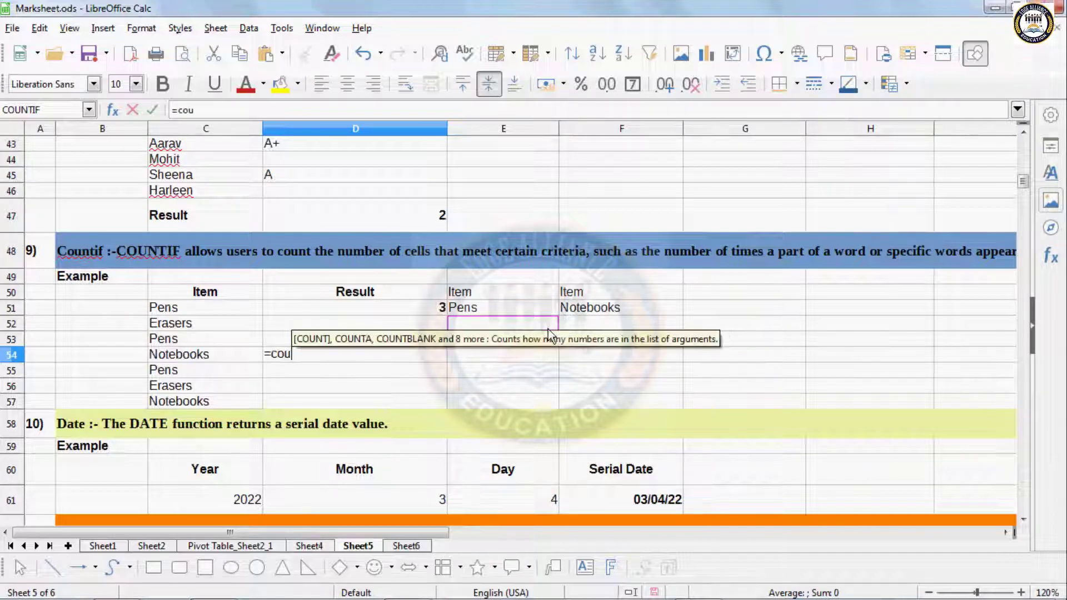
type("ntif")
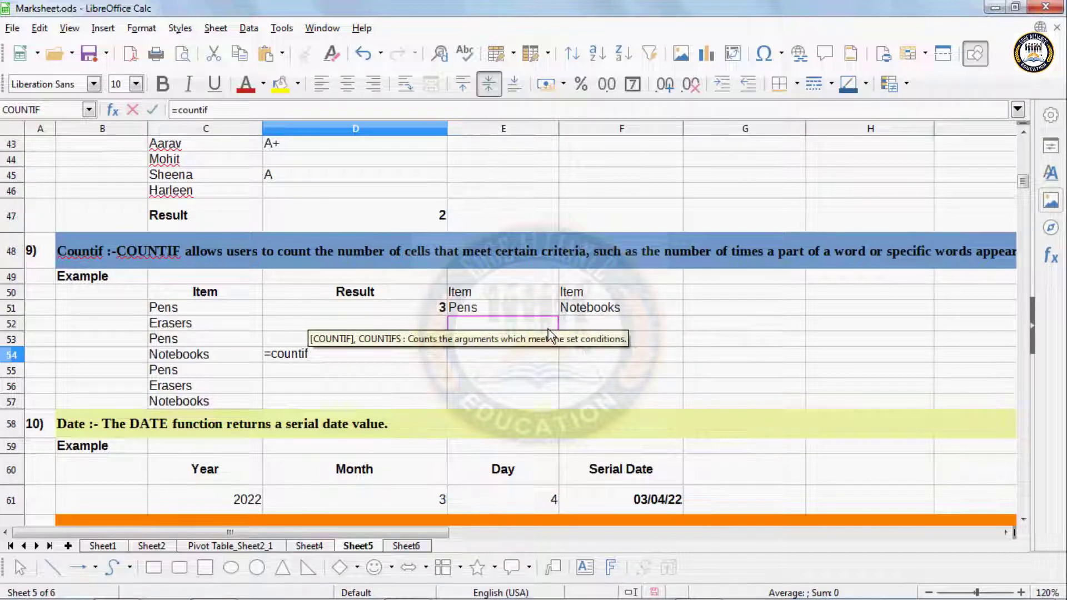
type("(")
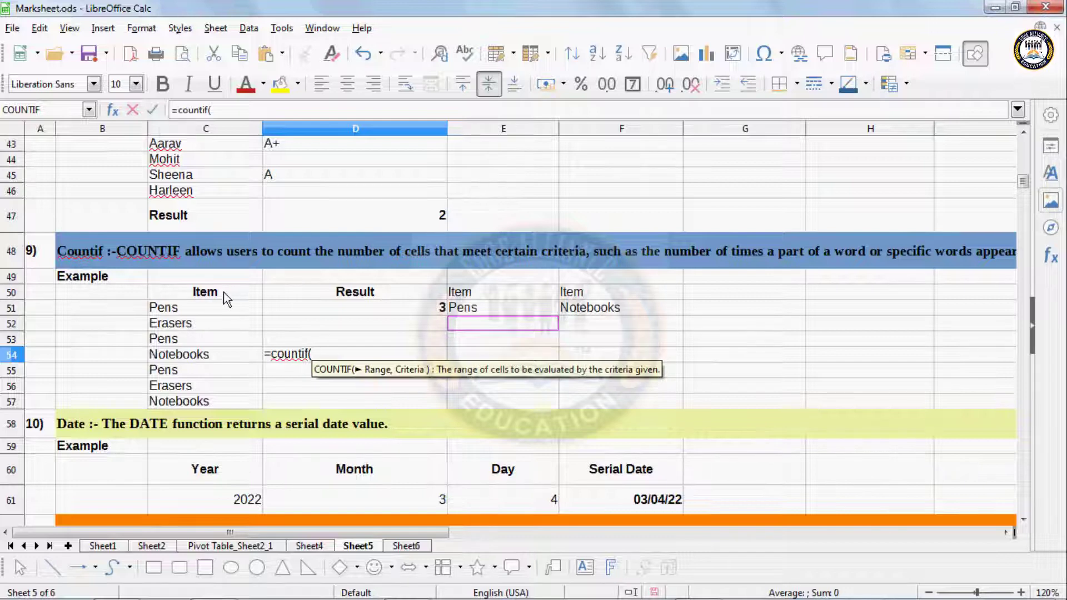
Step: Complete the COUNTIF formula in cell D54 with the range C50:C57 and the criteria F50:F51
left_click_drag(223, 292, 223, 399)
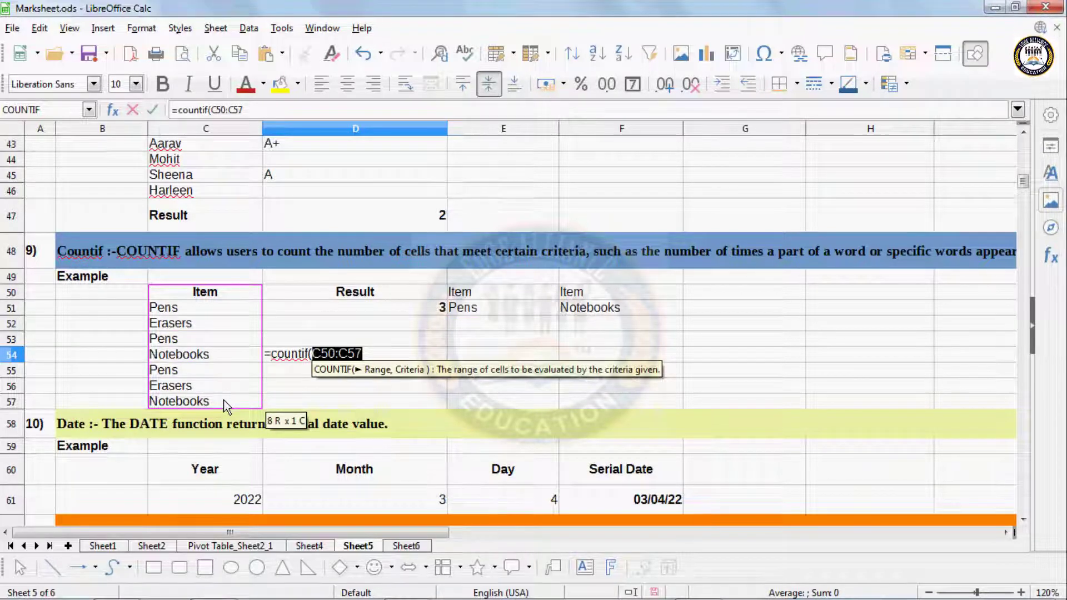
type(",")
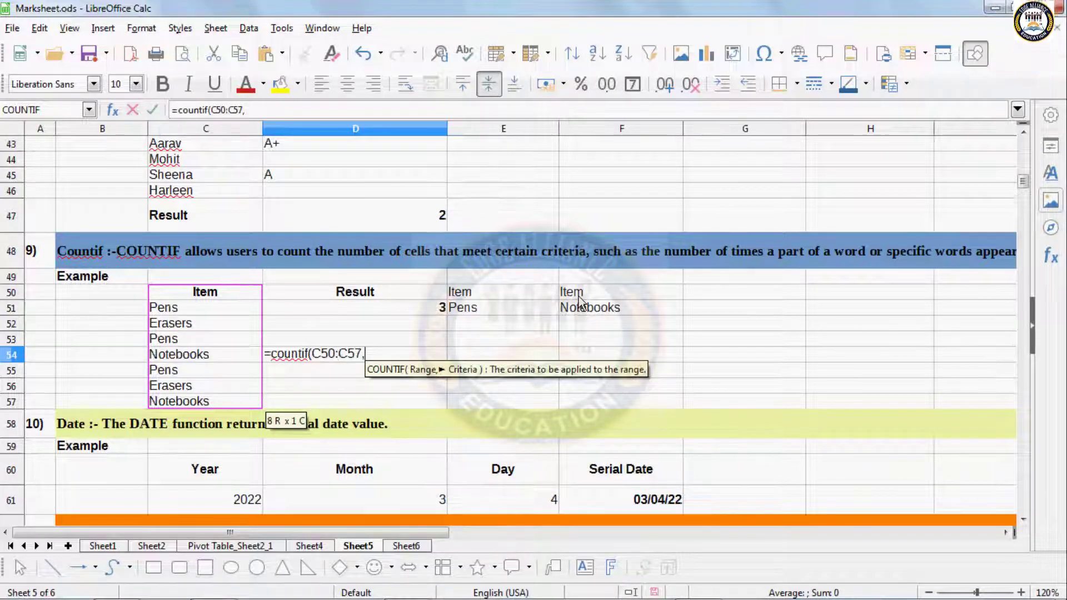
left_click_drag(579, 298, 583, 311)
type(")")
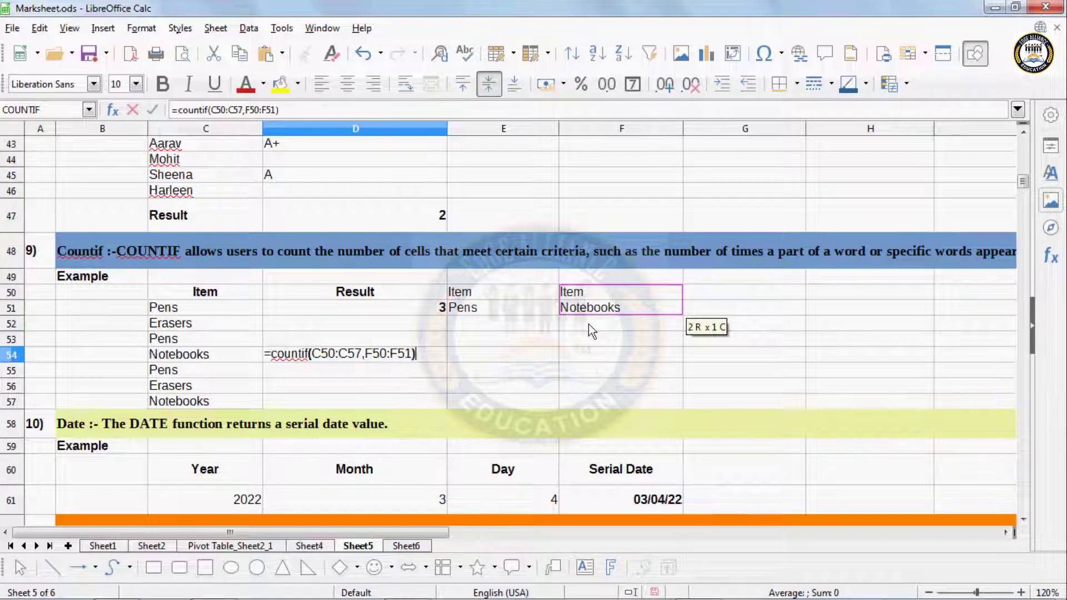
key("Return")
key("Up")
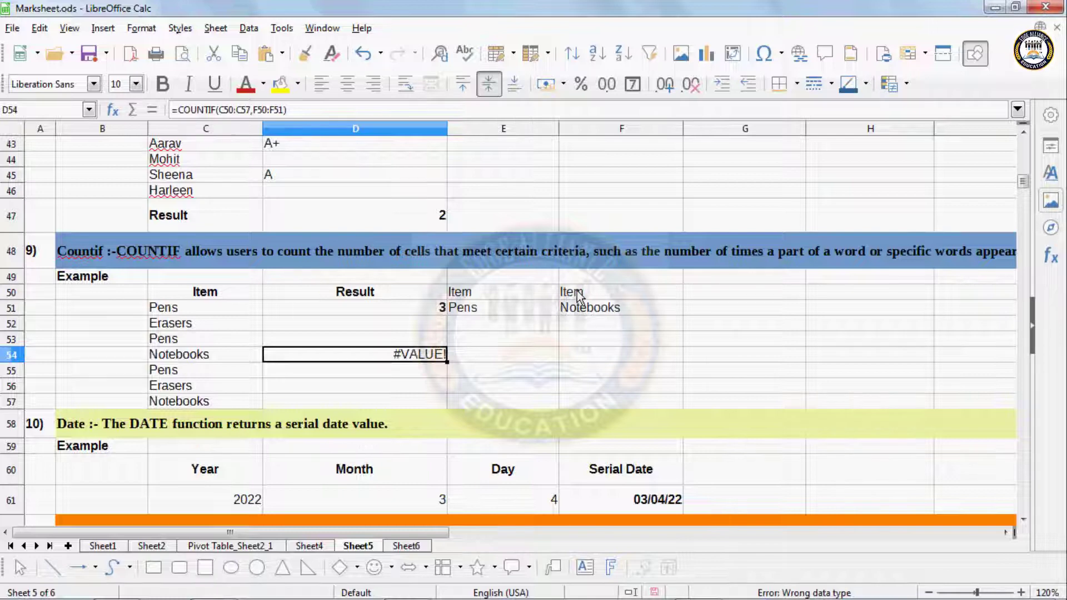
Step: Delete the second criteria block in cells F50:F51
left_click_drag(578, 294, 585, 312)
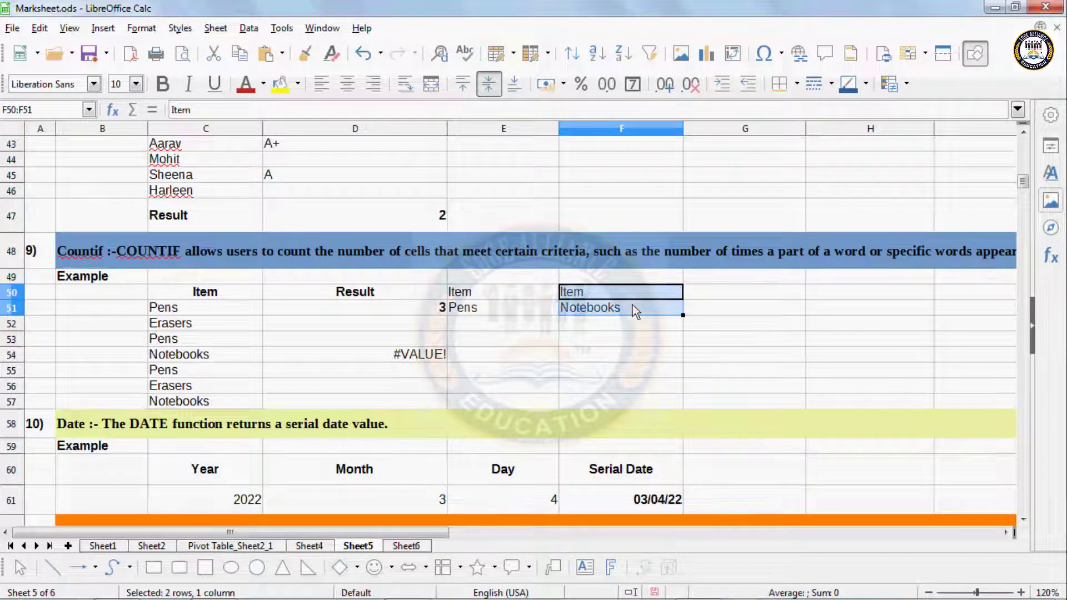
key("Delete")
Step: Replace the criteria text in cell E51 with "Notebooks"
left_click(500, 309)
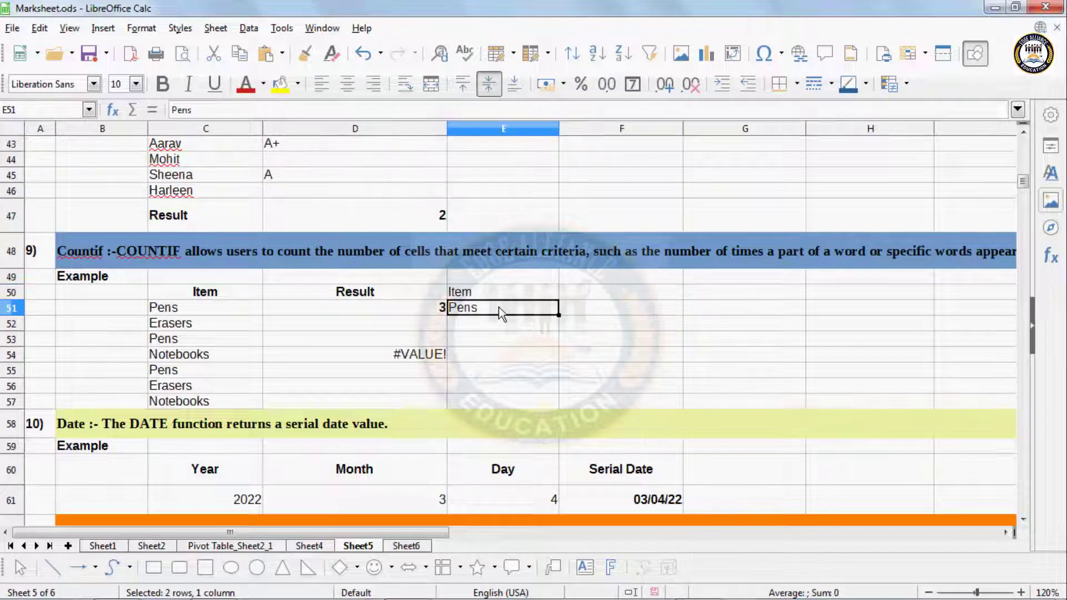
left_click_drag(492, 292, 491, 309)
left_click(493, 313)
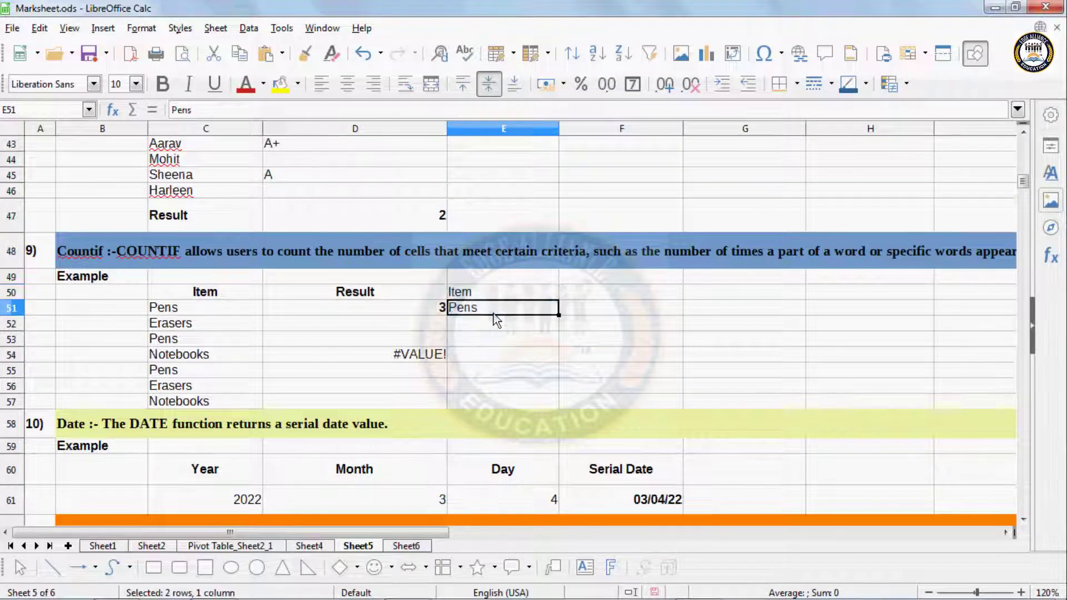
double_click(493, 314)
type("Note")
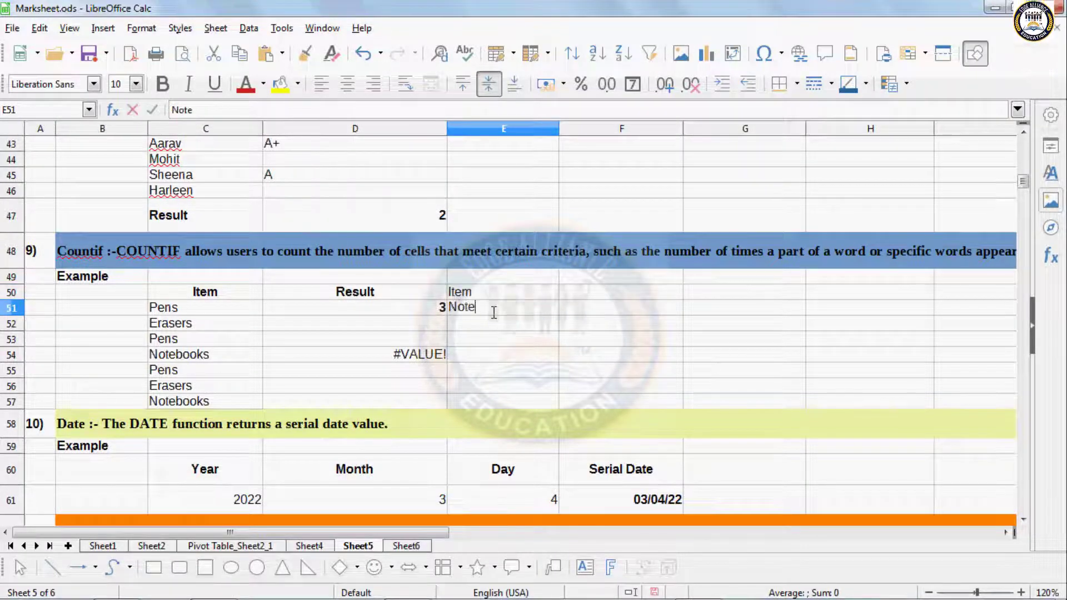
type("books")
key("Return")
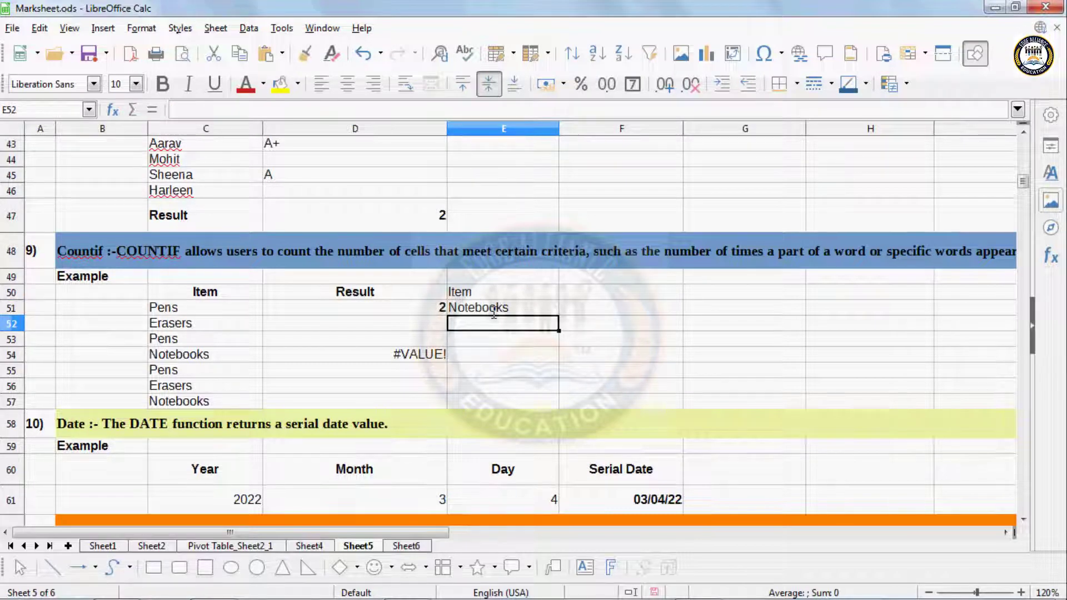
Step: Examine the Notebooks entries in cells C54 and C57 and the COUNTIF formula in cell D54
left_click(273, 370)
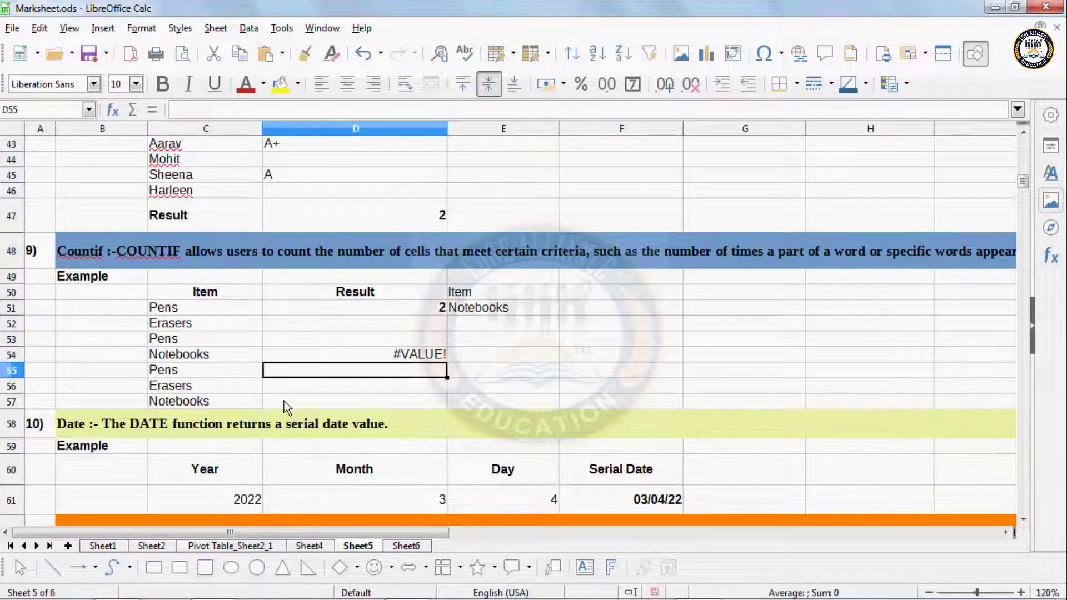
left_click(196, 358)
left_click(197, 401)
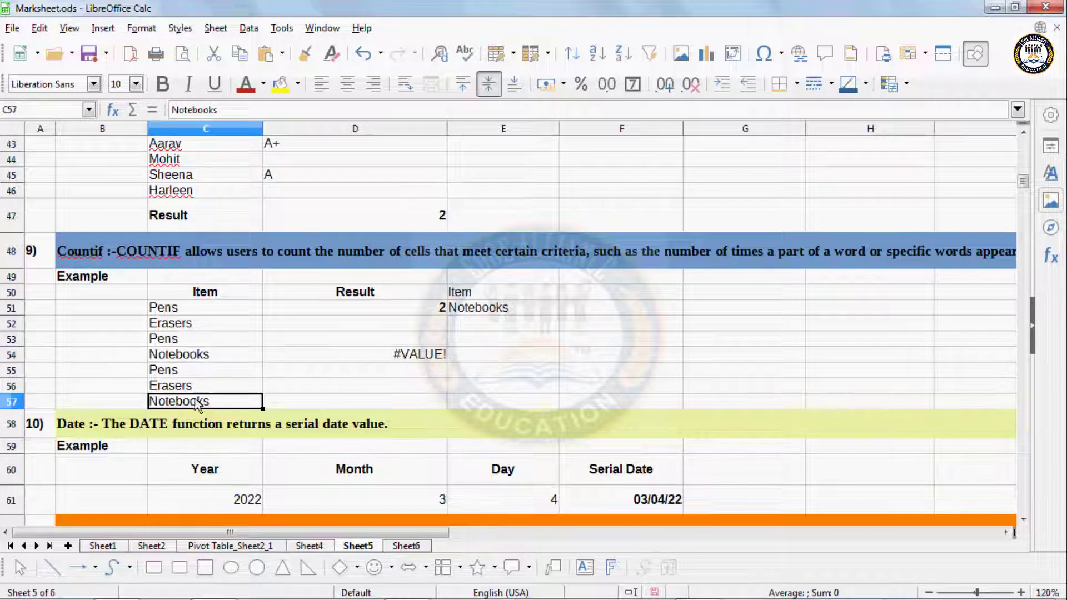
left_click(375, 359)
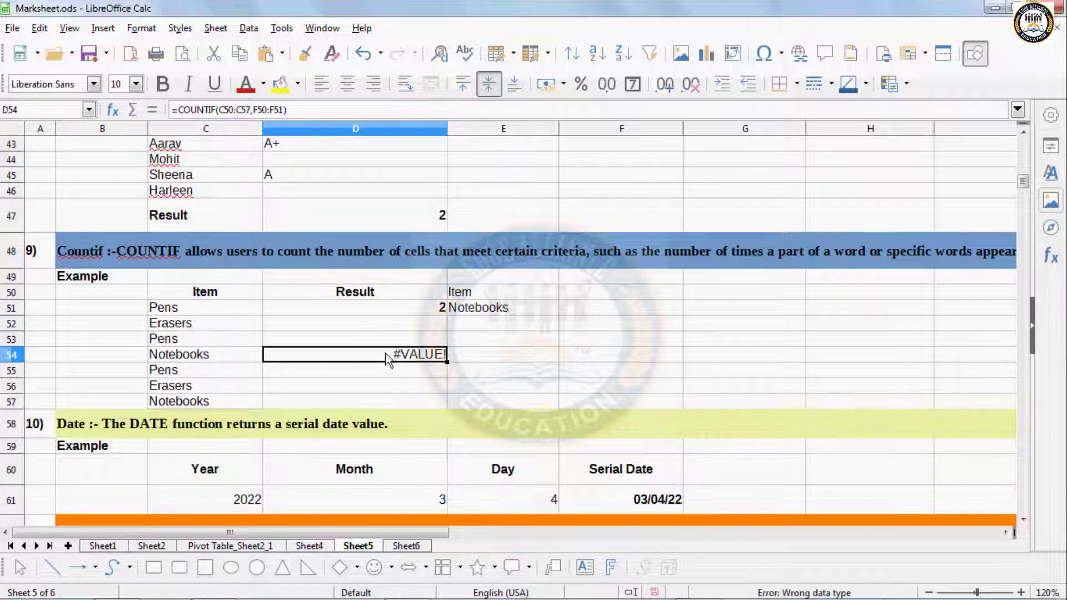
key("Return")
Step: Delete the COUNTIF formula from cell D54
left_click(427, 359)
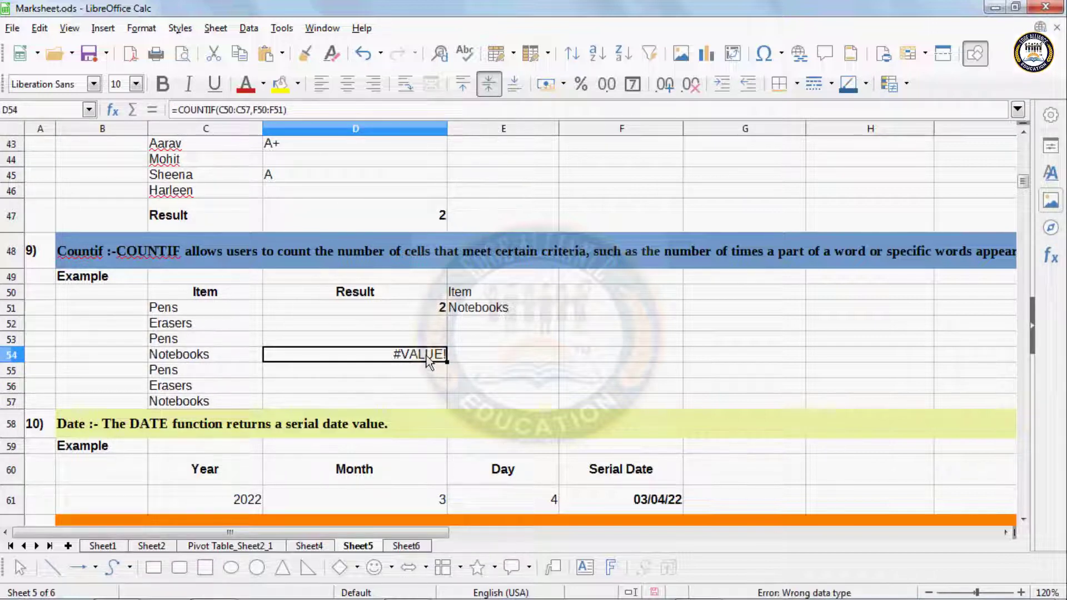
key("BackSpace")
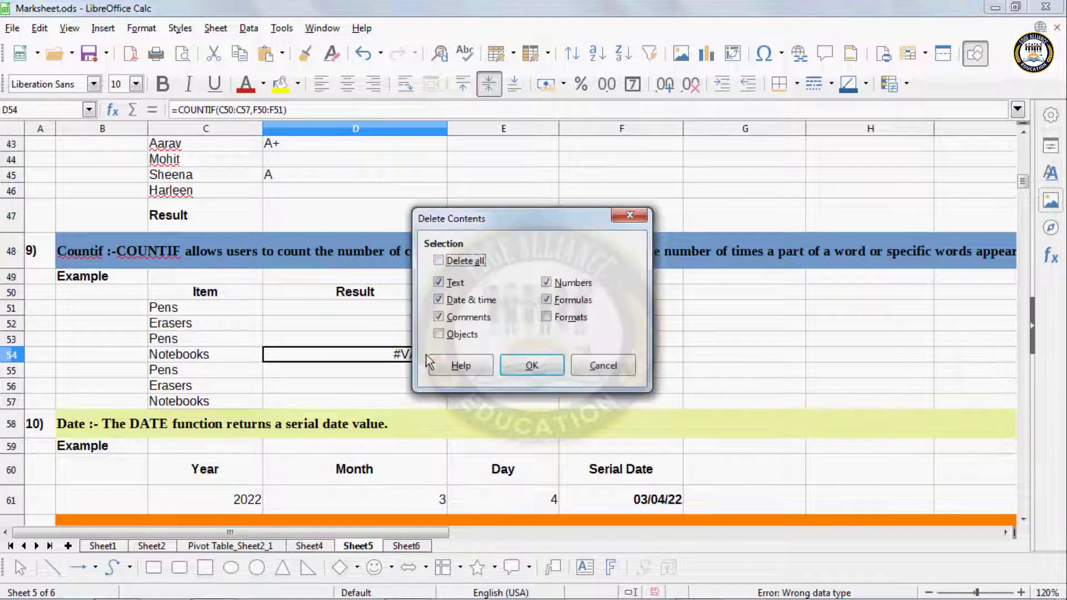
left_click(594, 367)
left_click(438, 298)
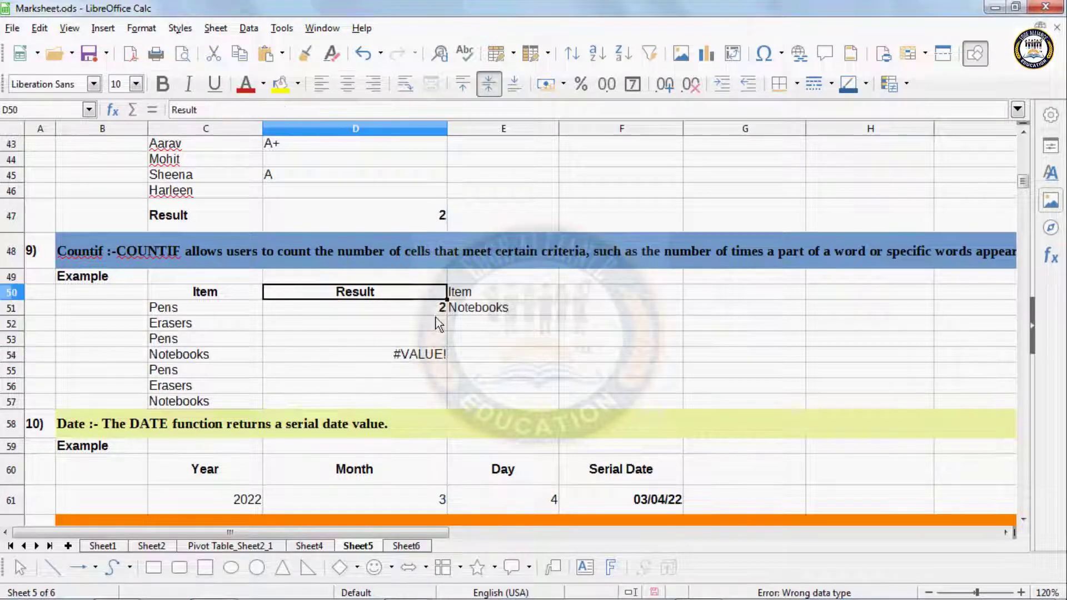
left_click(436, 315)
left_click(430, 358)
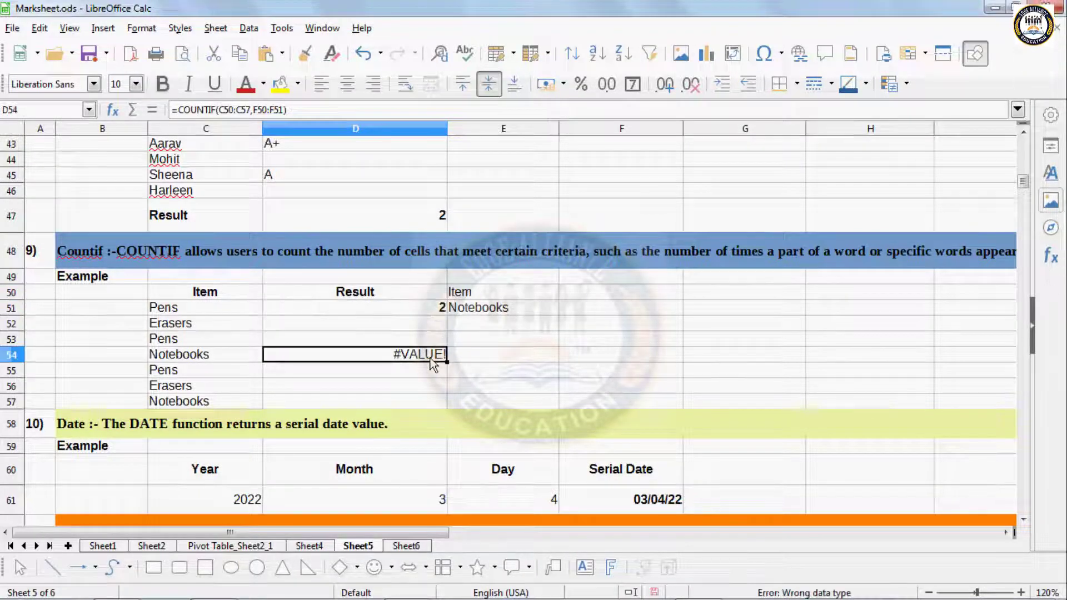
key("Delete")
left_click(457, 370)
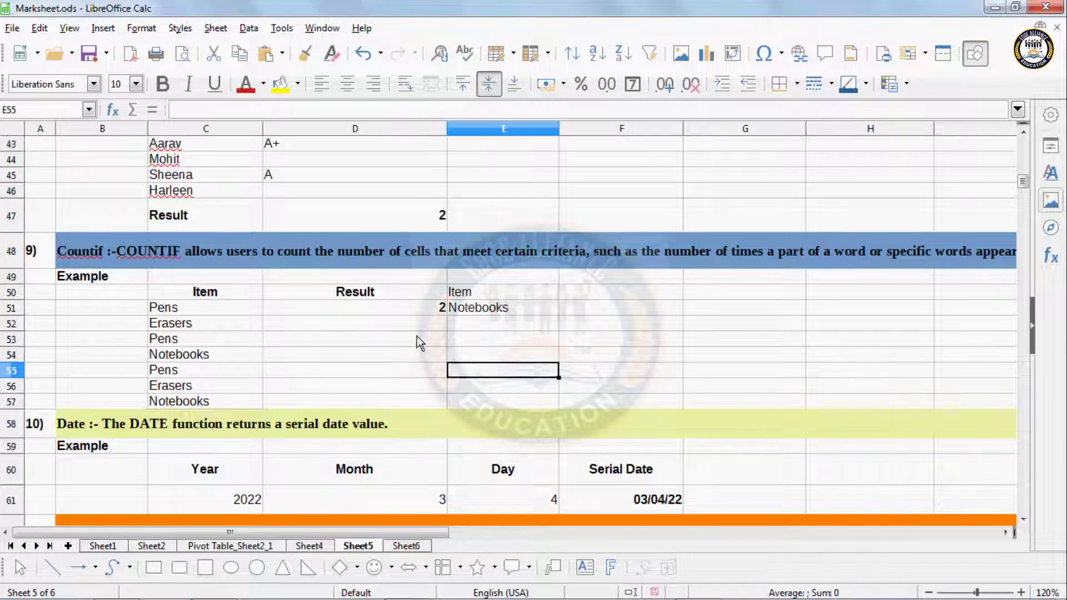
Step: Undo the deletion in cell D54 and the criteria text change in cell E51
left_click(210, 310)
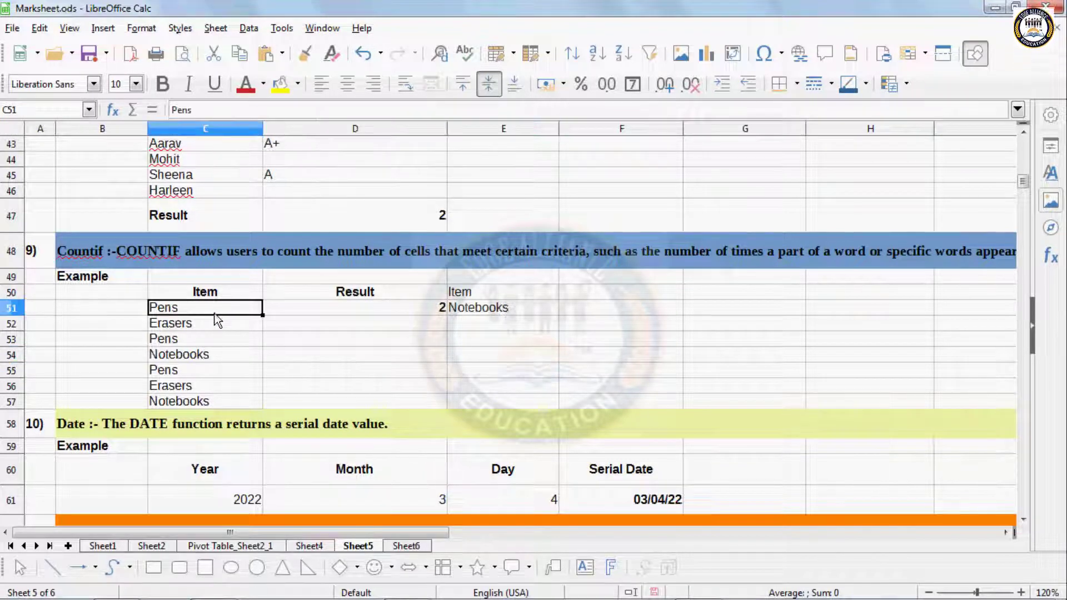
left_click(206, 357)
key("ctrl+z")
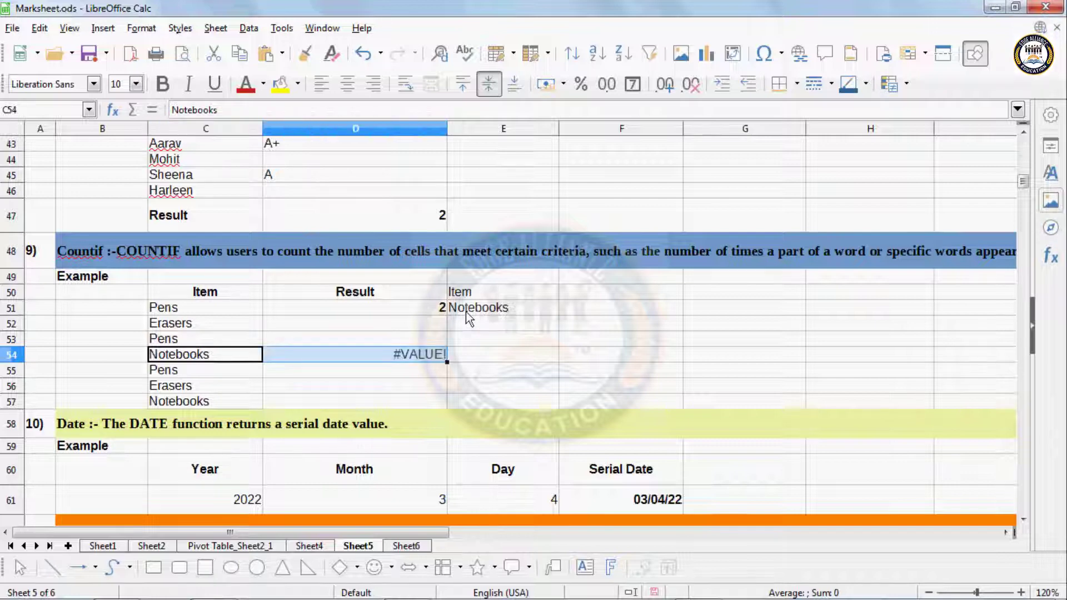
key("ctrl+z")
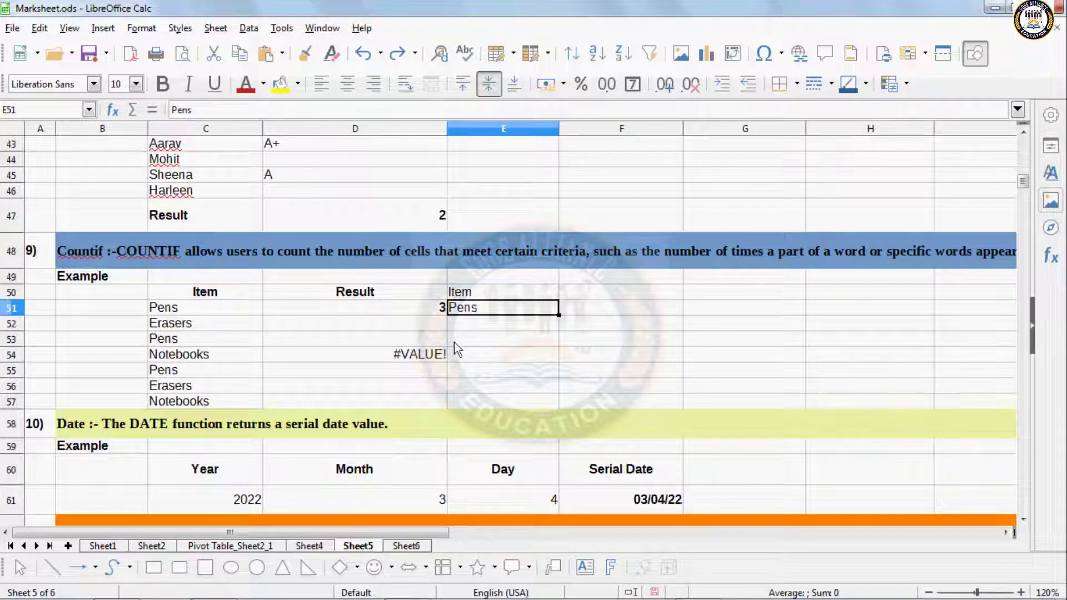
Step: Clear the failed COUNTIF formula from cell D54 and save the workbook
left_click(444, 355)
key("BackSpace")
left_click(533, 362)
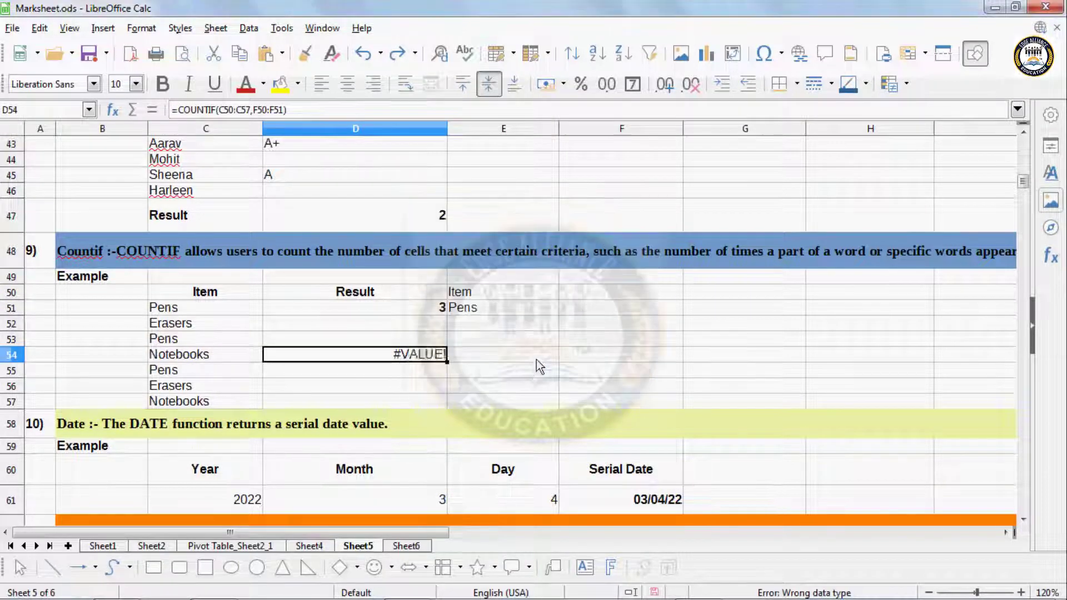
key("ctrl+s")
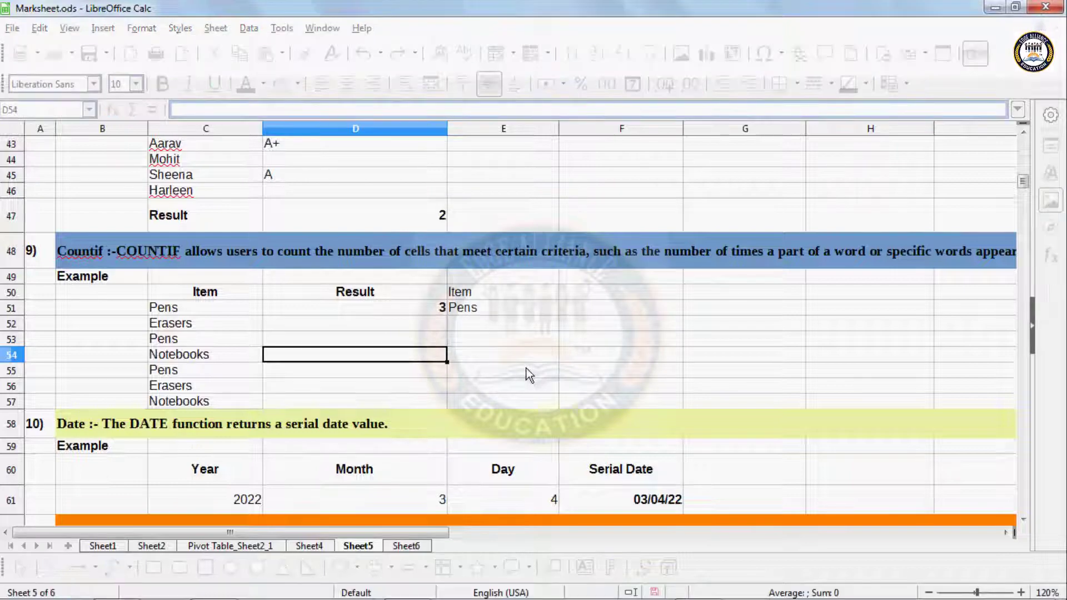
Step: Clear the Serial Date cell F61 in the DATE example and review its Year, Month and Day inputs in C61:E61
scroll(232, 418, "down", 2)
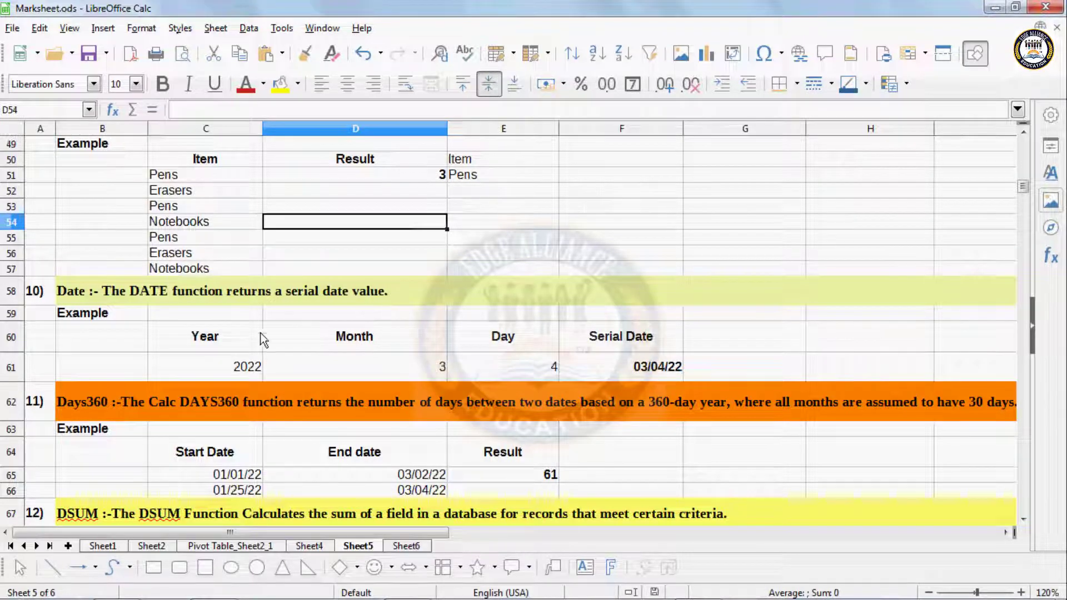
left_click(622, 371)
key("Delete")
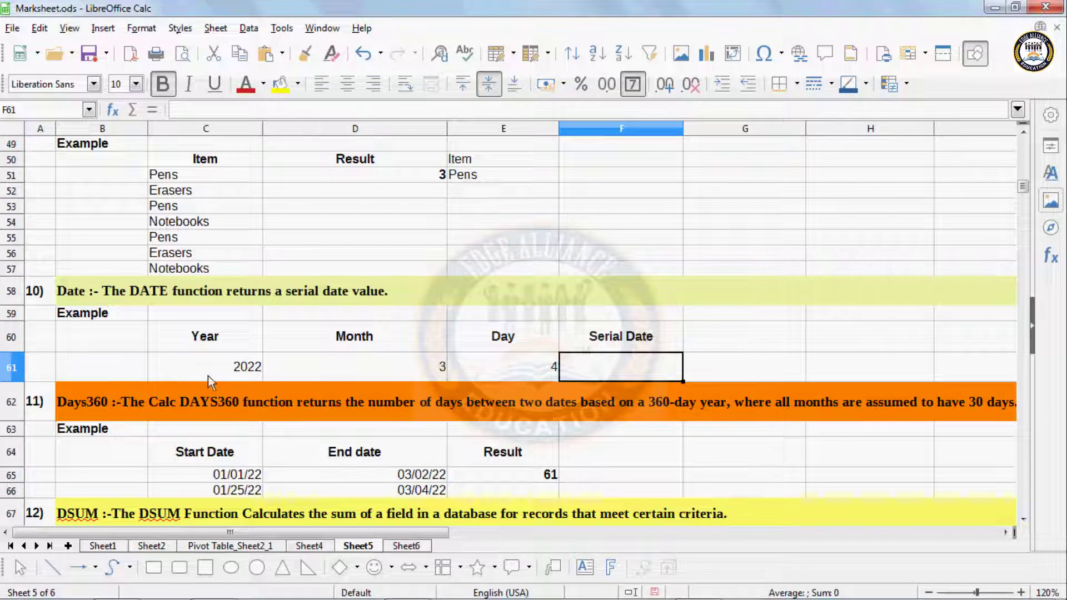
left_click(239, 370)
left_click(320, 369)
left_click(511, 357)
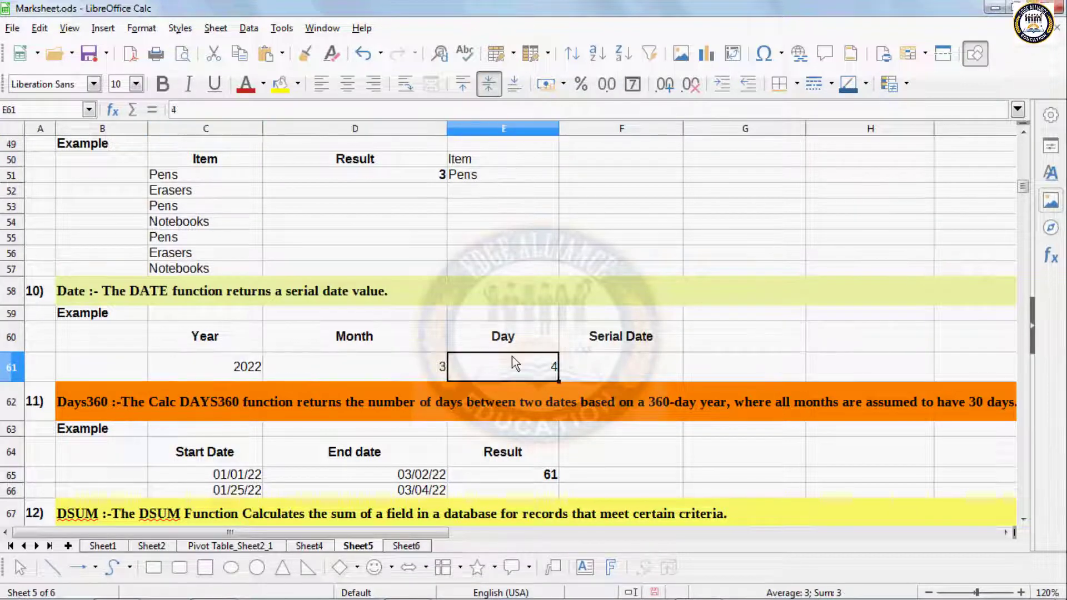
Step: Open the Function Wizard for cell F61 and search the functions for "date"
left_click(642, 372)
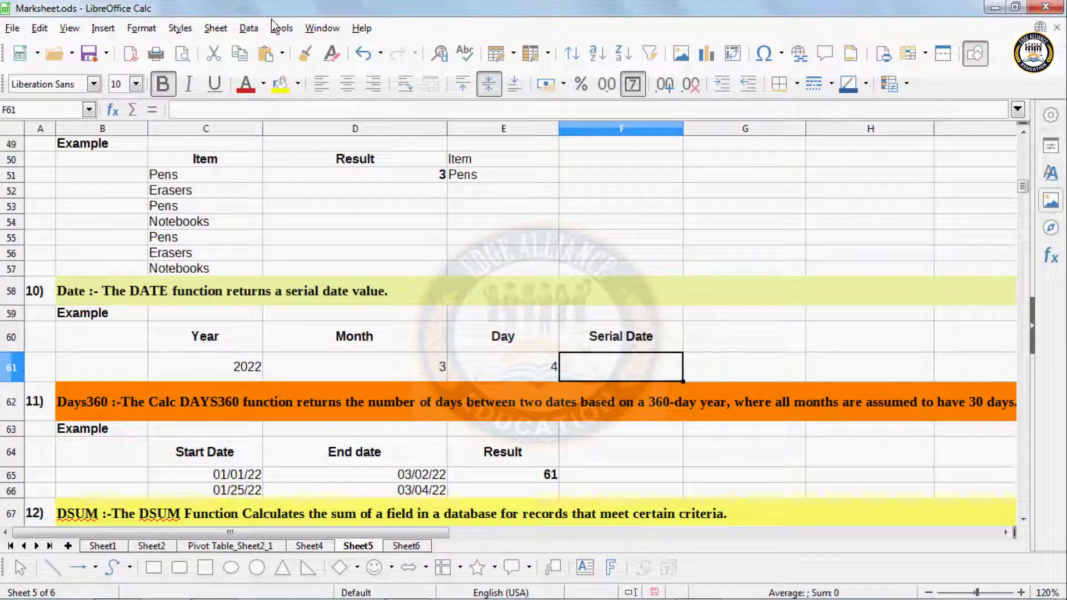
left_click(103, 28)
left_click(129, 162)
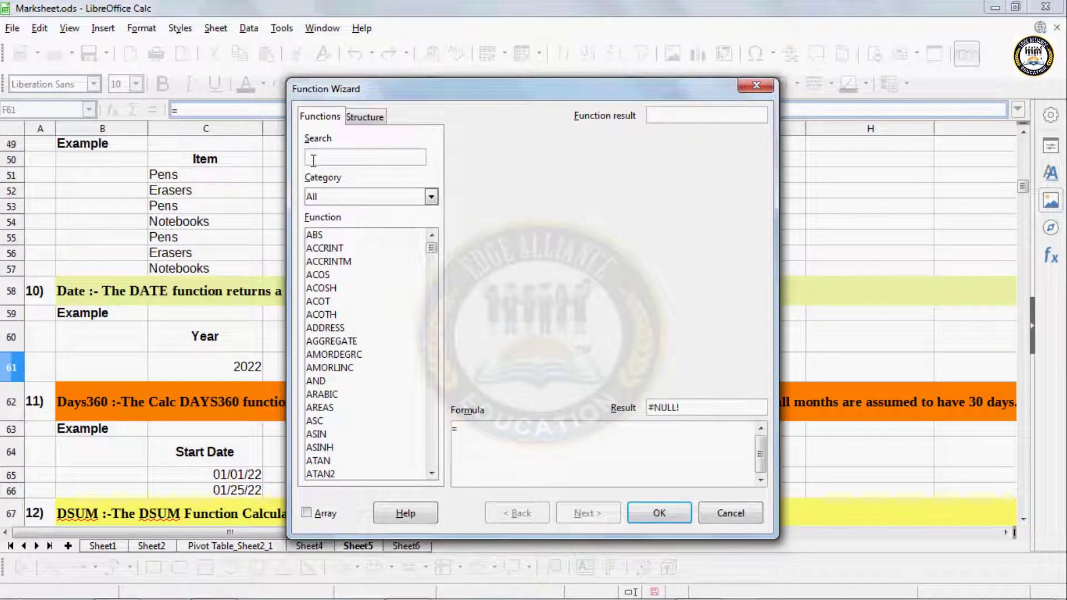
type("days")
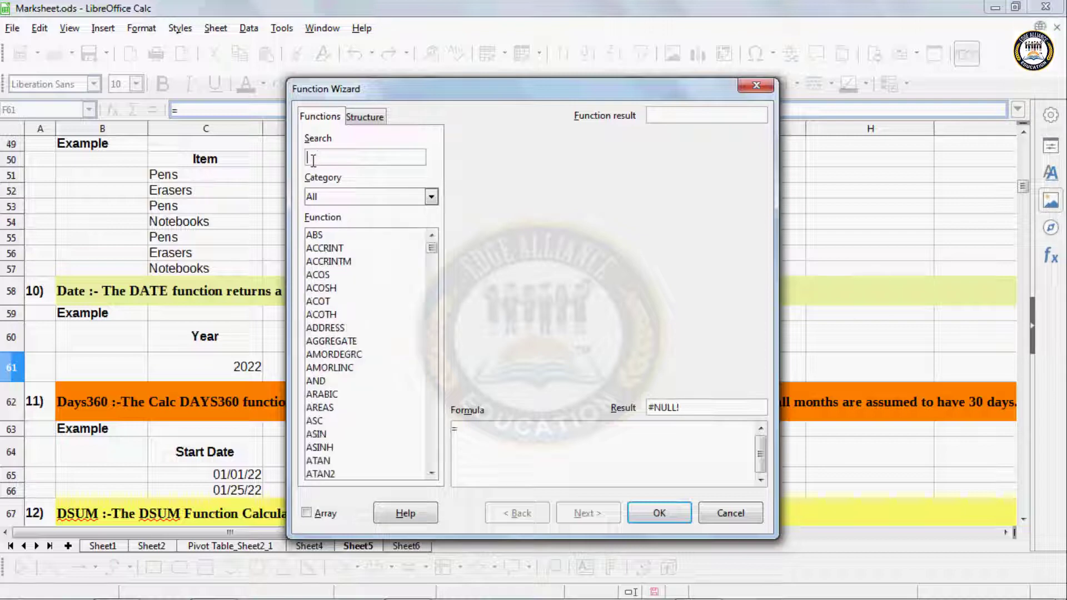
type("date")
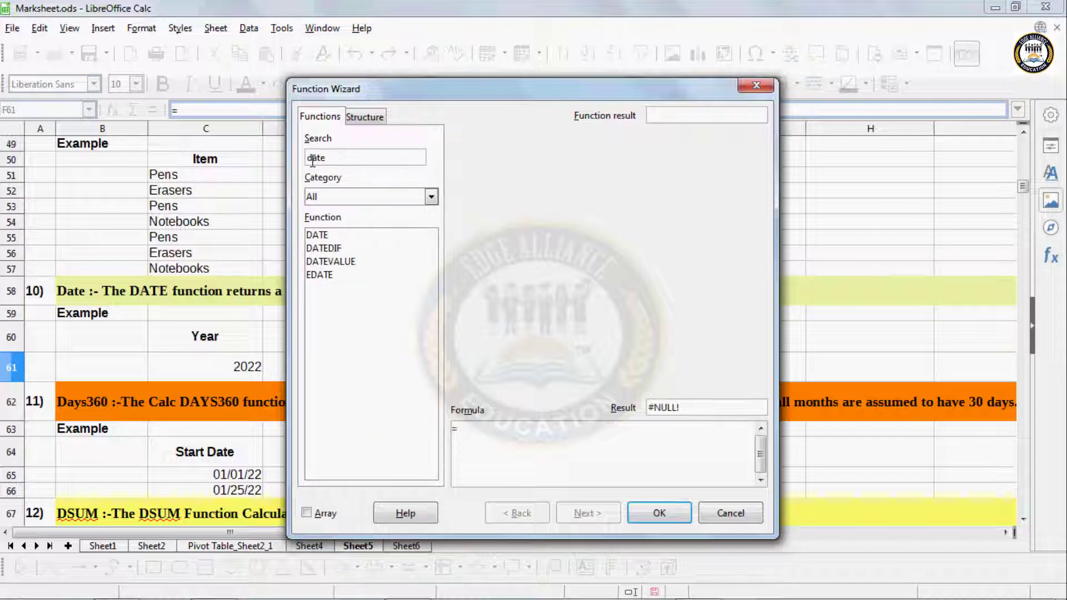
Step: Insert the DATE function in cell F61 with C61 as Year, D61 as Month and E61 as Day
left_click(321, 234)
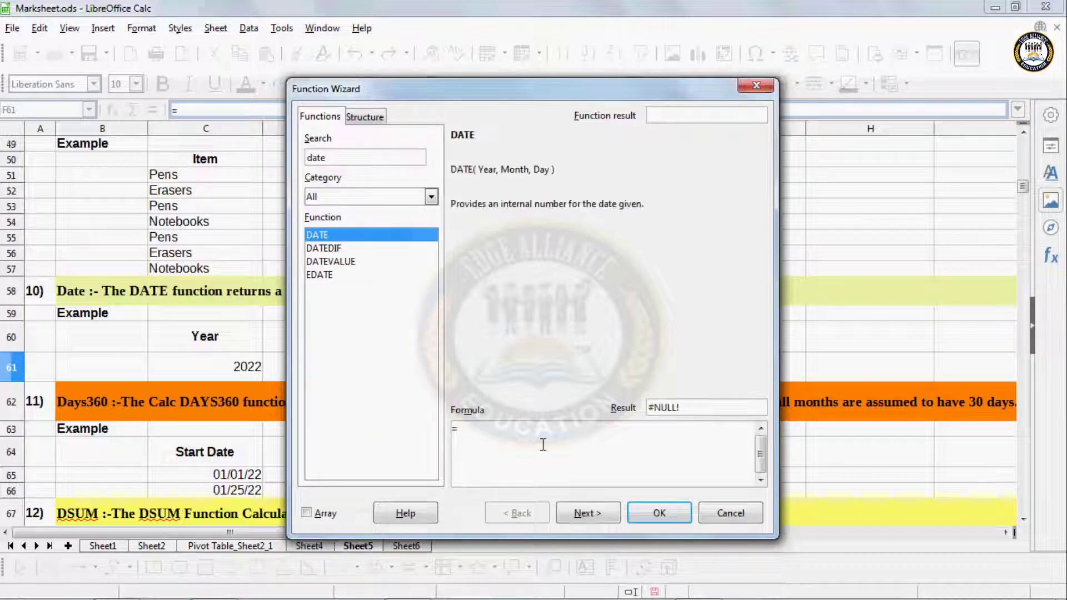
left_click(612, 517)
left_click_drag(558, 85, 923, 105)
left_click(253, 375)
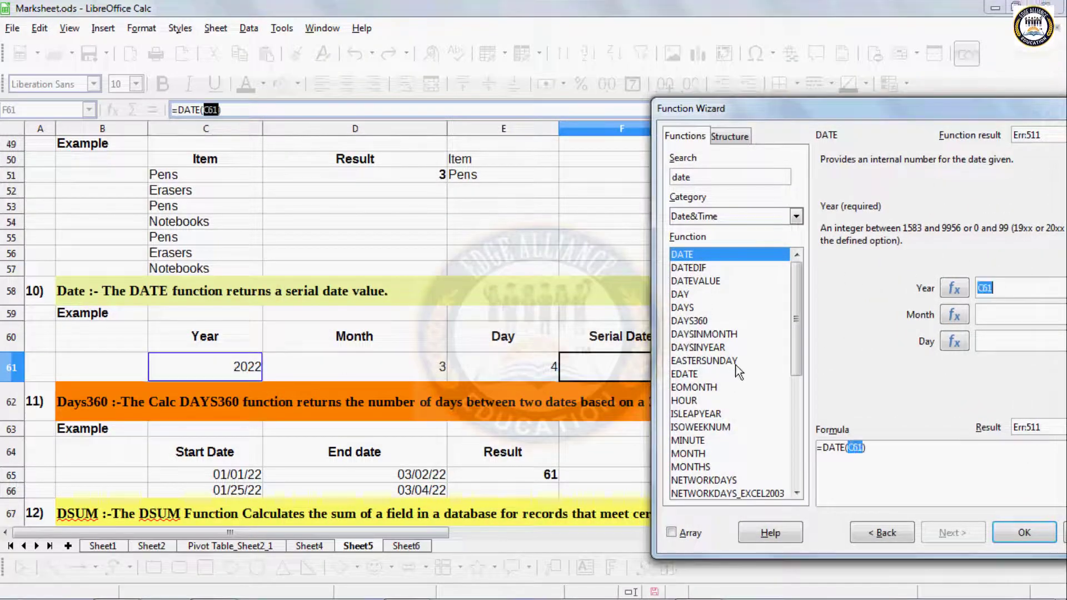
left_click(989, 313)
left_click(427, 373)
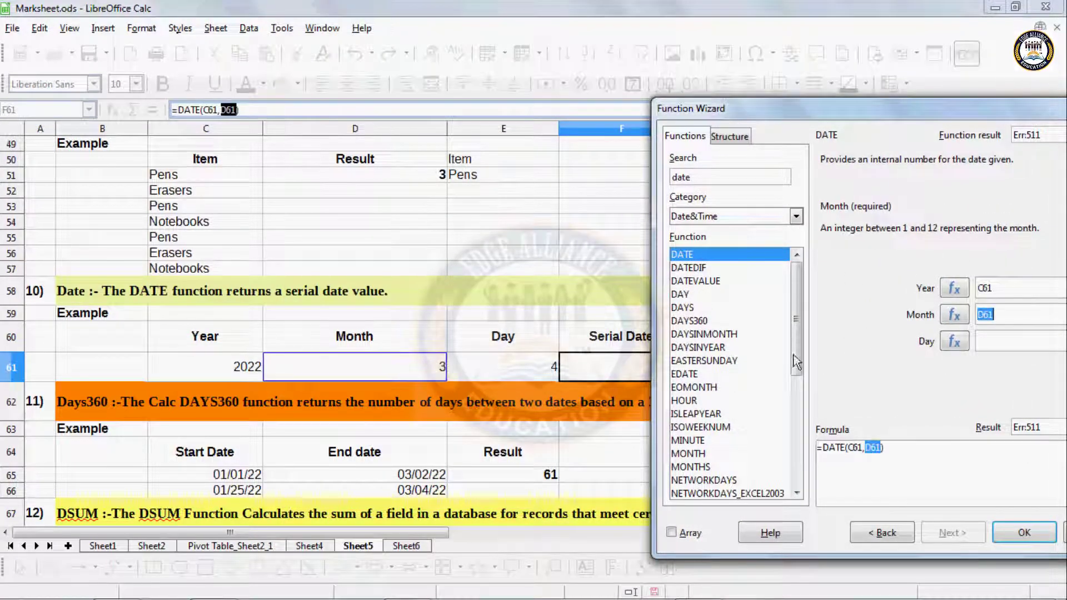
left_click(1001, 341)
left_click(540, 371)
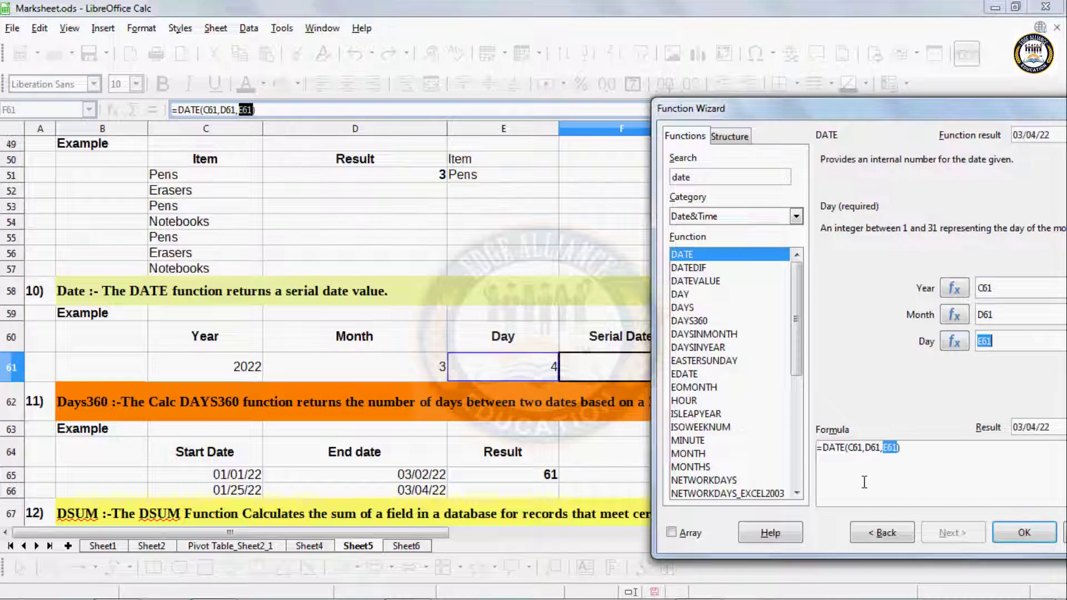
left_click(1024, 532)
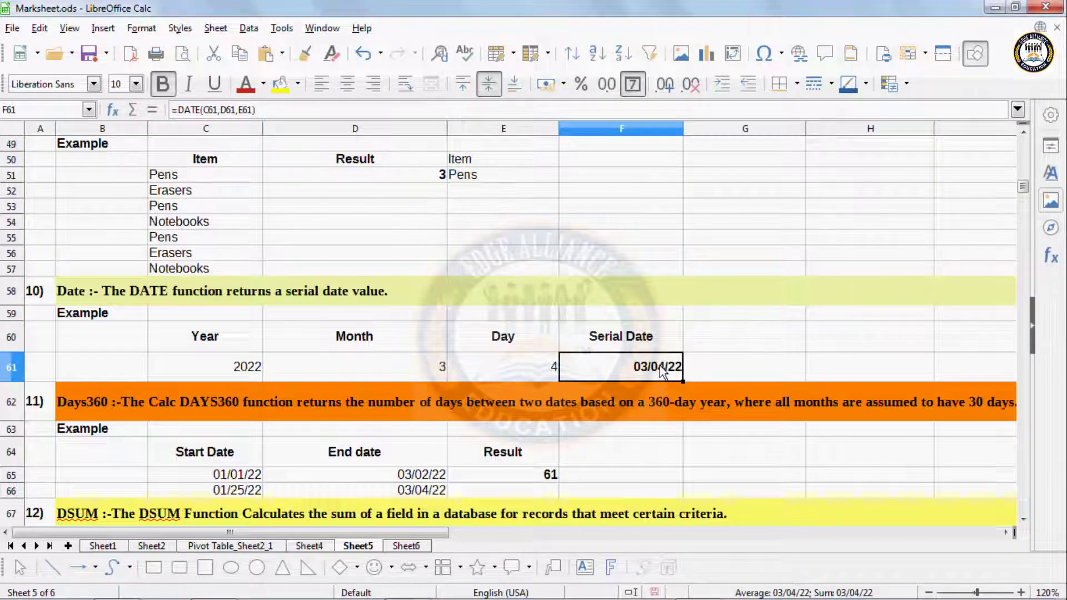
scroll(549, 301, "up", 5)
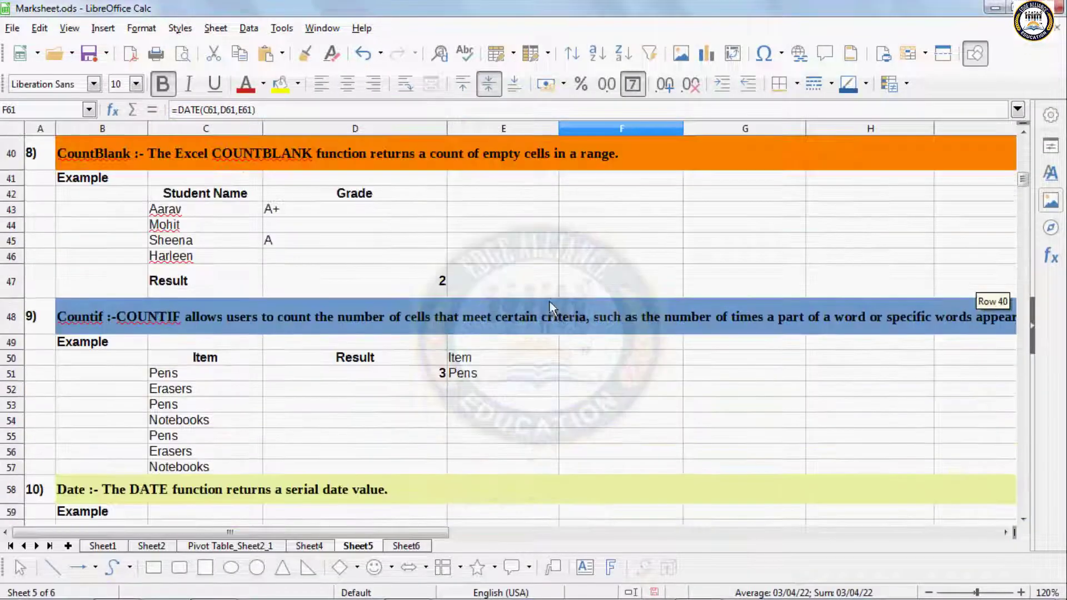
scroll(548, 302, "down", 4)
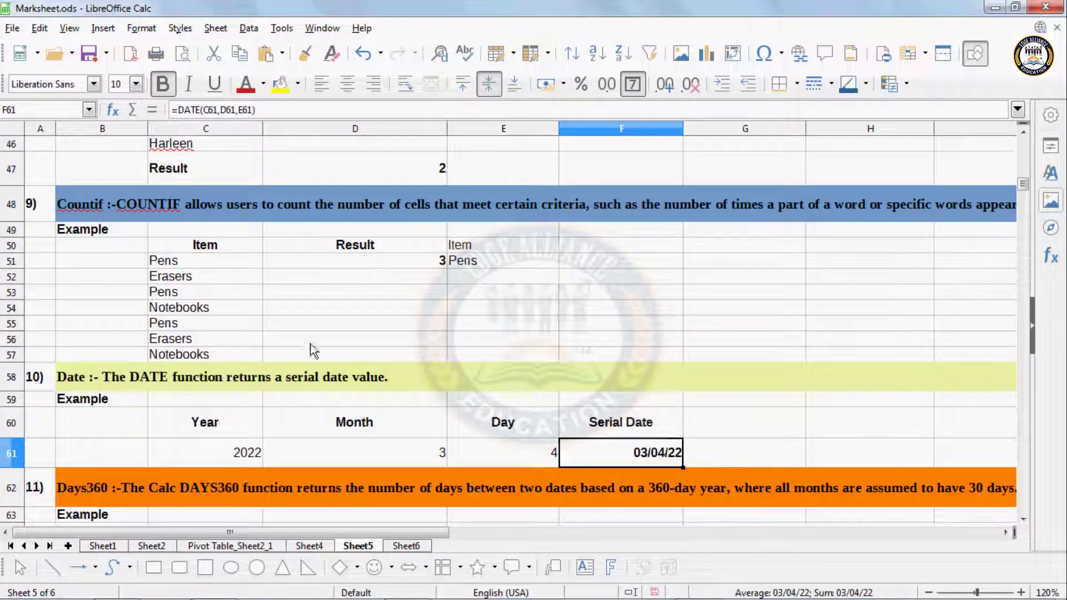